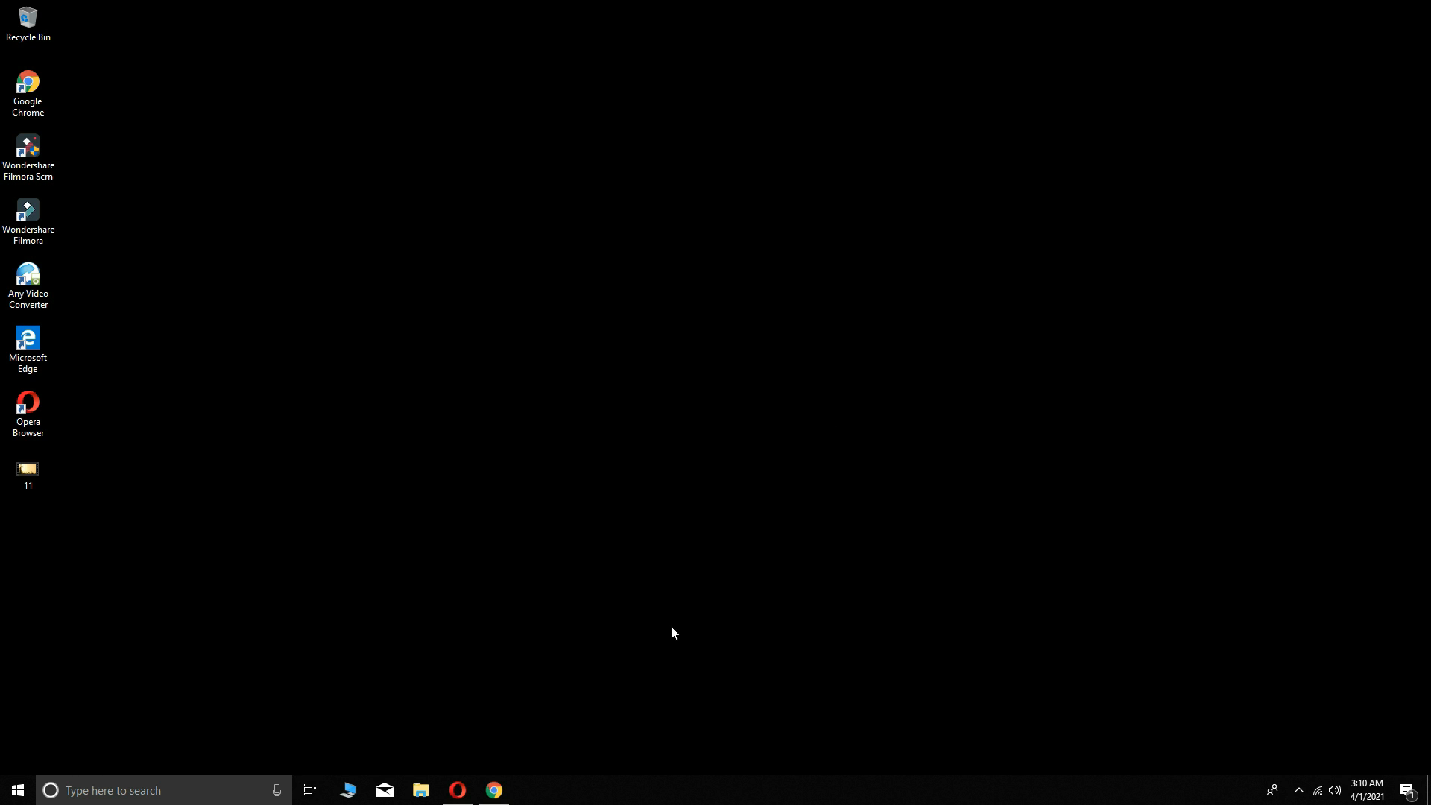
Switch to Opera, search Google for "react native" and open the "Setting up the development environment" result
left_click(463, 798)
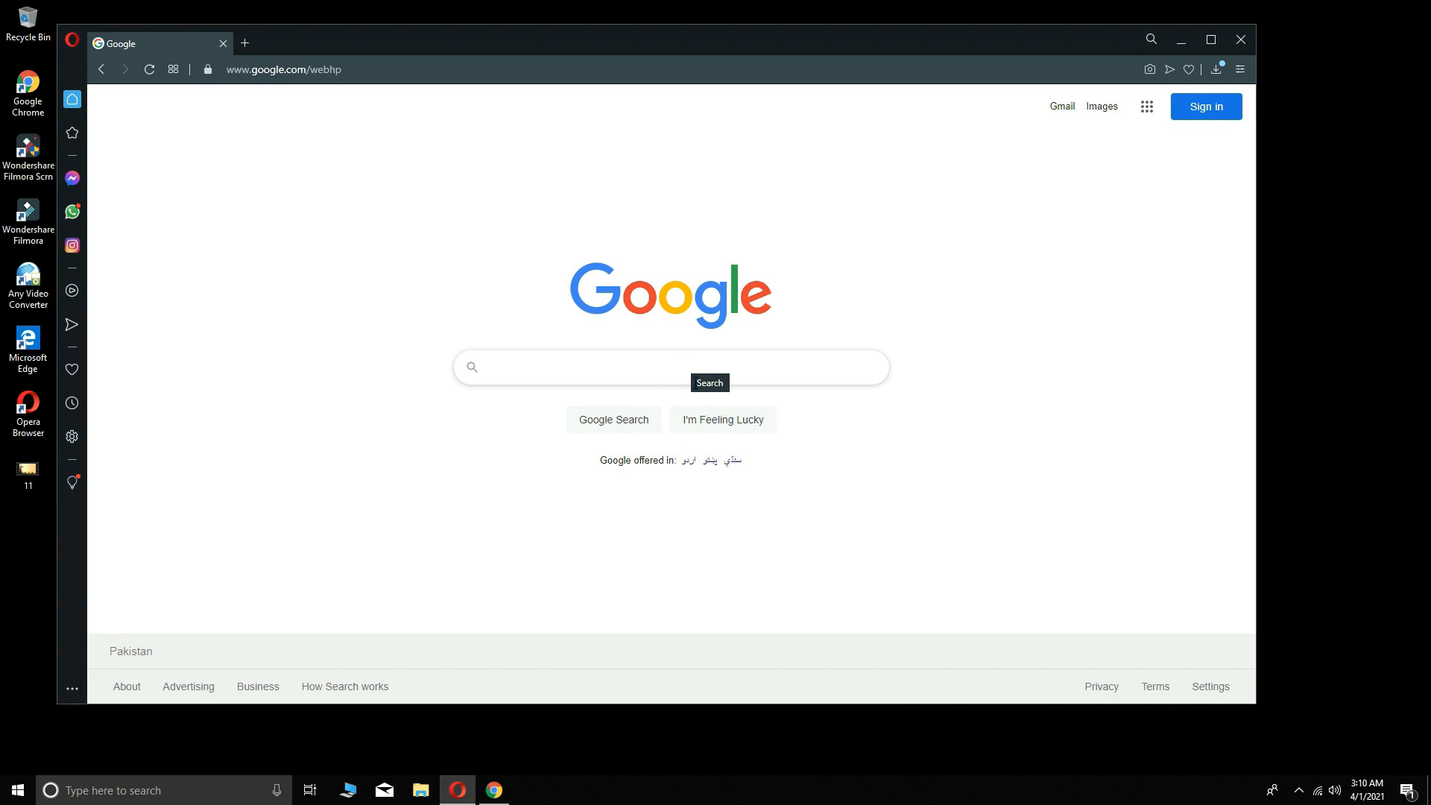
left_click(606, 370)
type("react native")
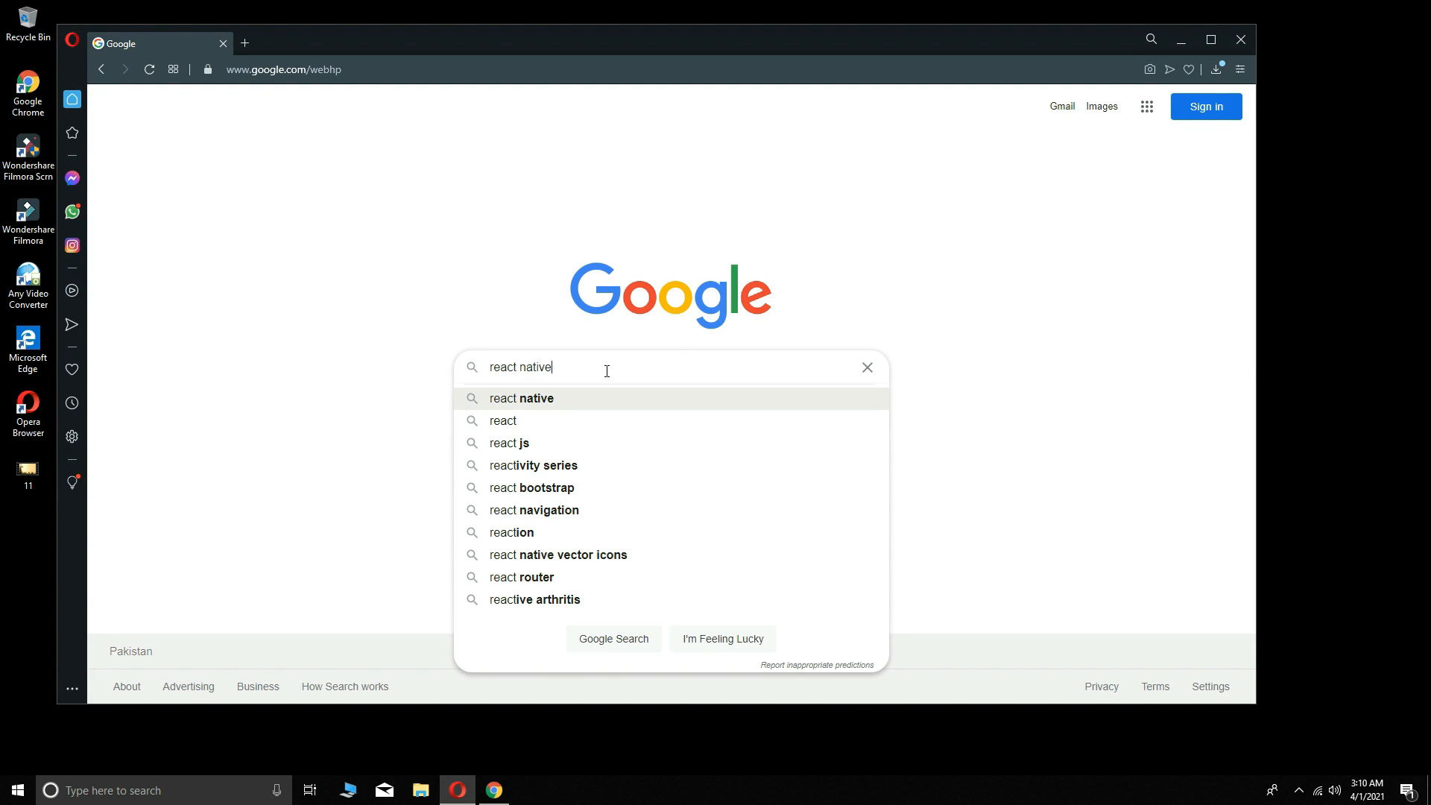
key("Return")
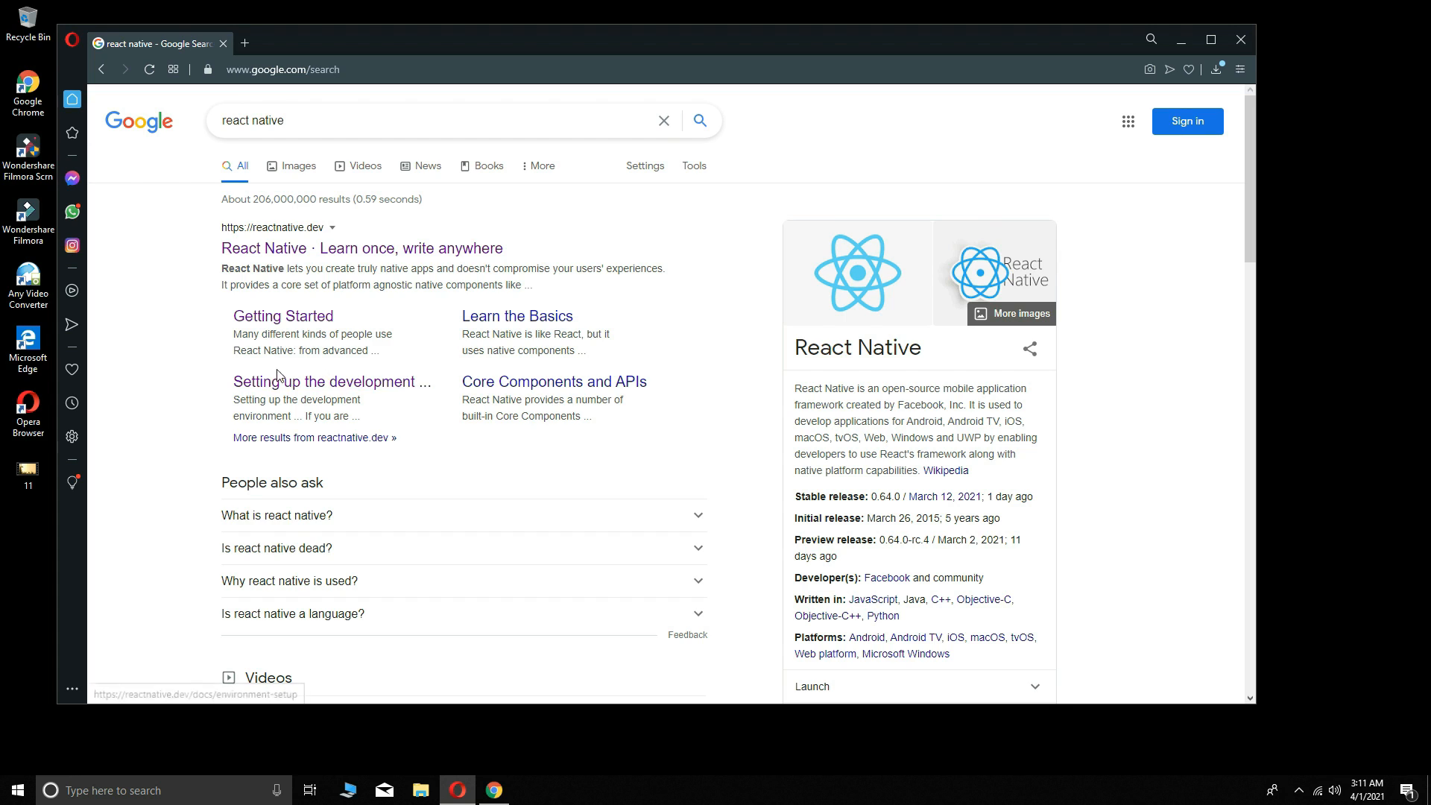
left_click(379, 393)
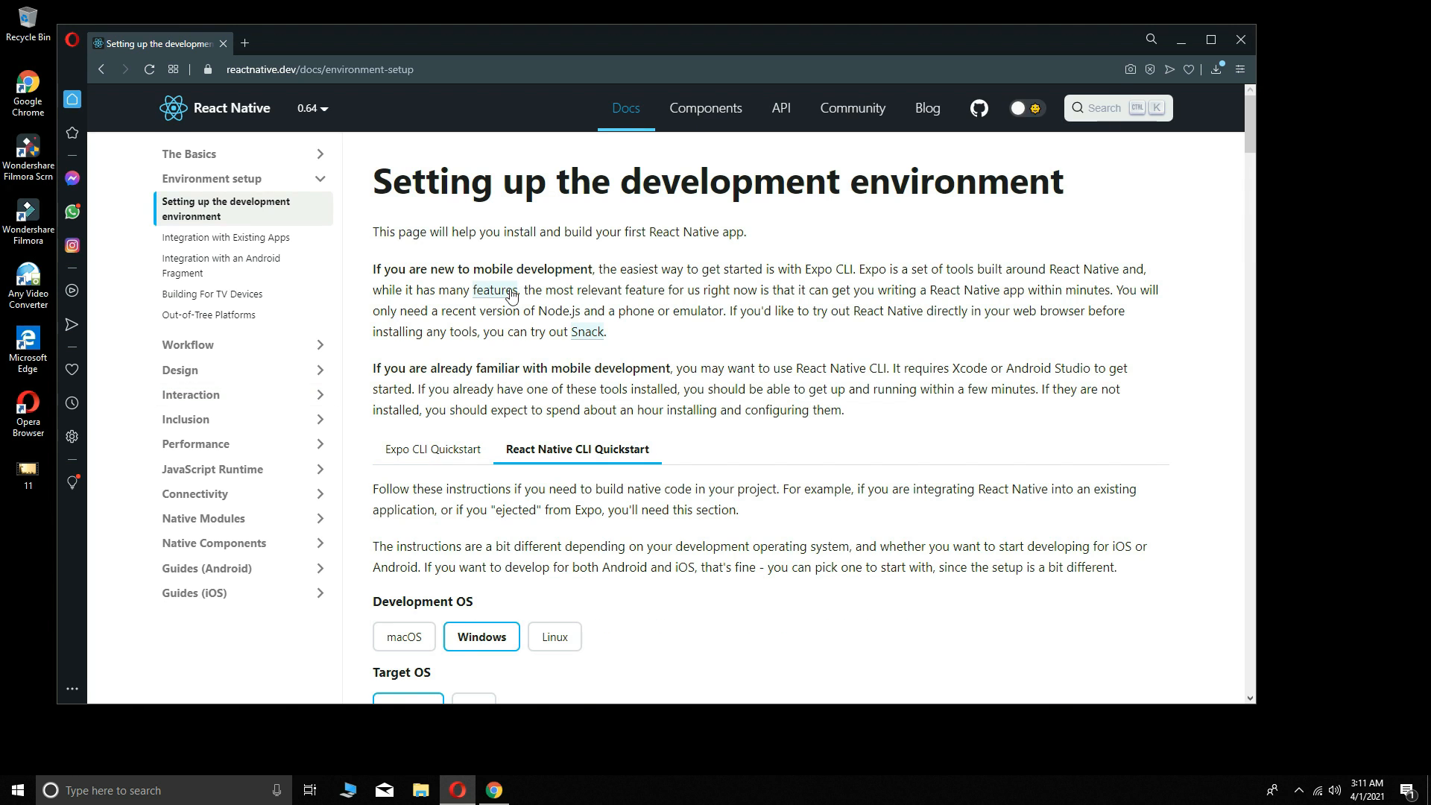
Read the environment setup page's introduction, its Development OS and Target OS choices, and the prerequisites under Installing dependencies
left_click_drag(372, 181, 1051, 199)
left_click(528, 220)
left_click(480, 66)
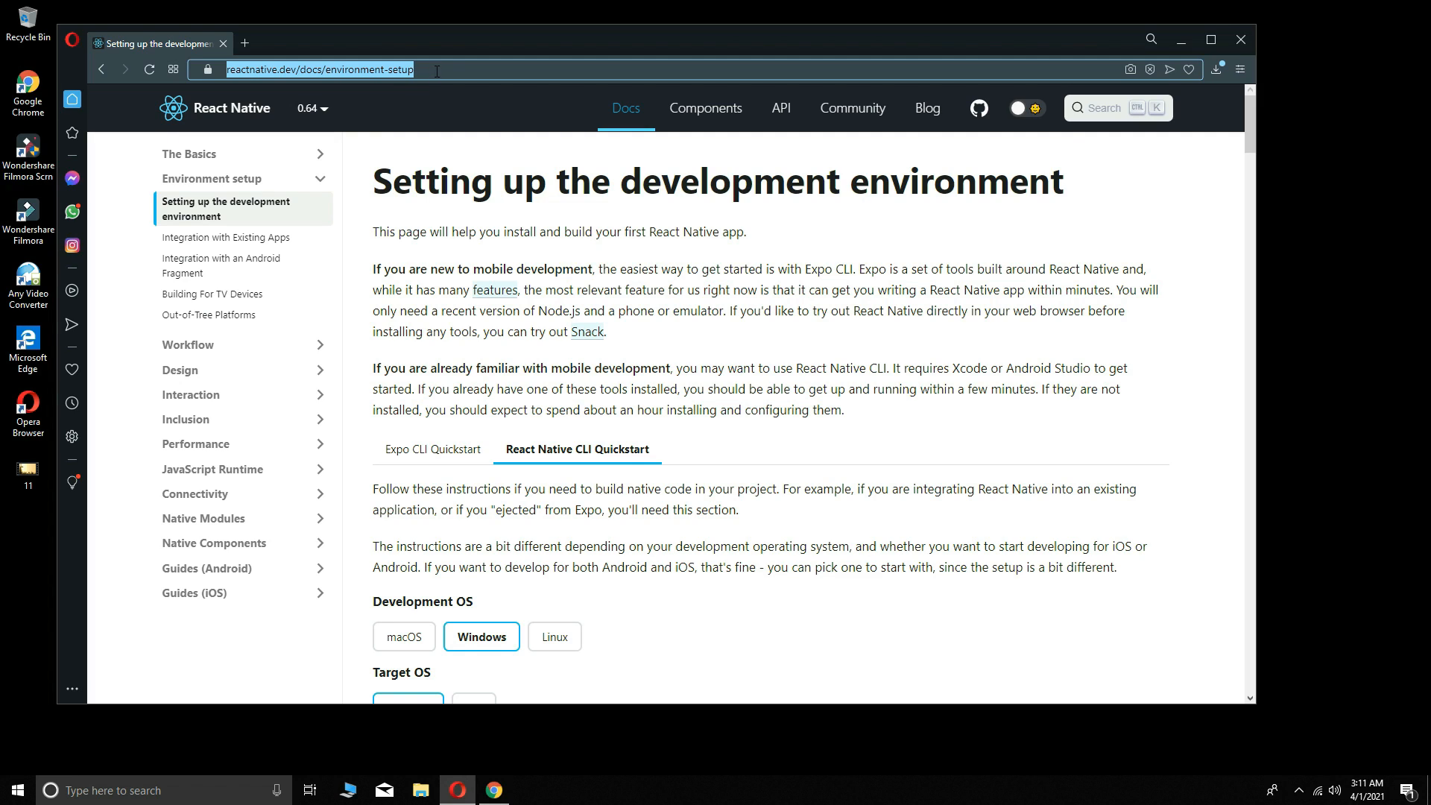
left_click_drag(371, 182, 953, 213)
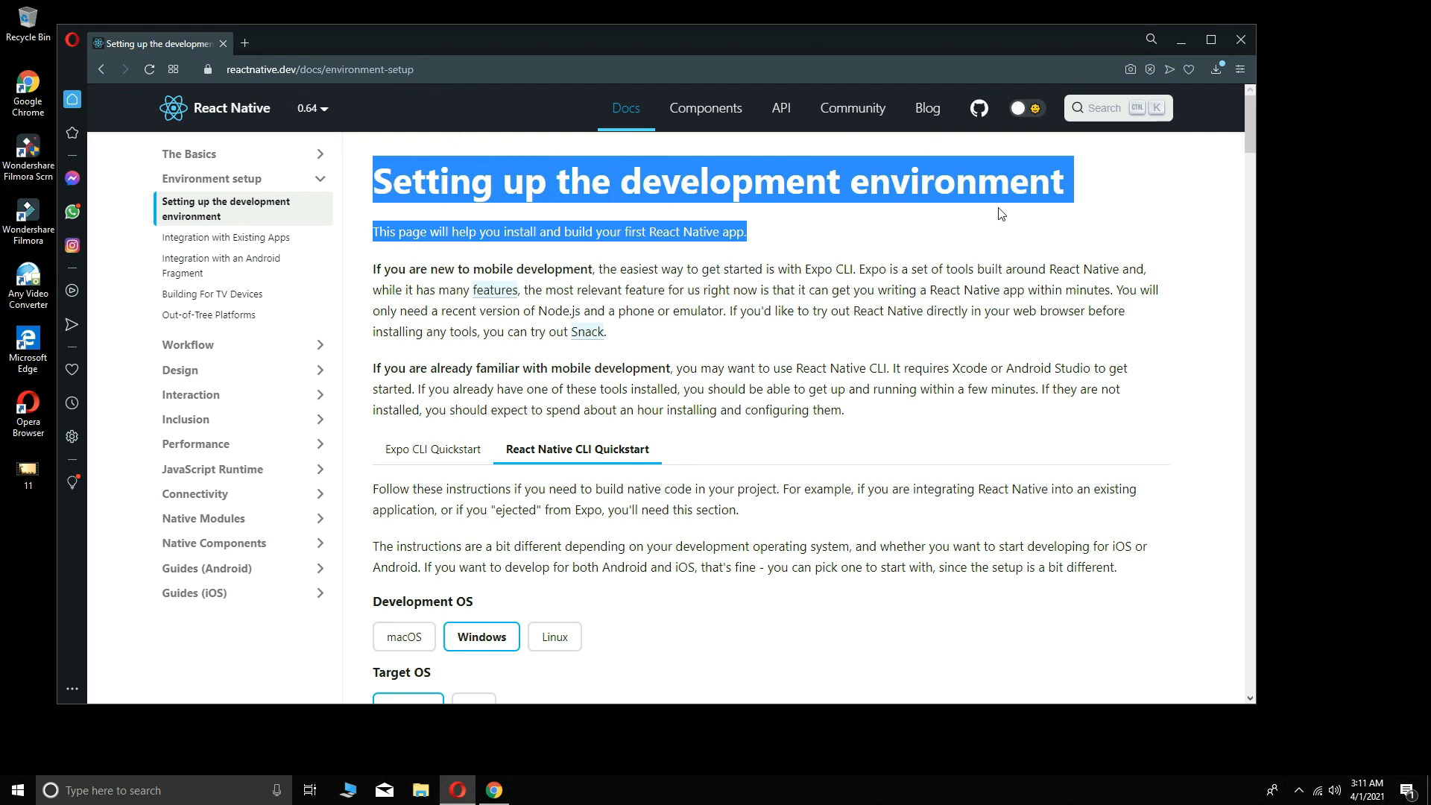
left_click(939, 309)
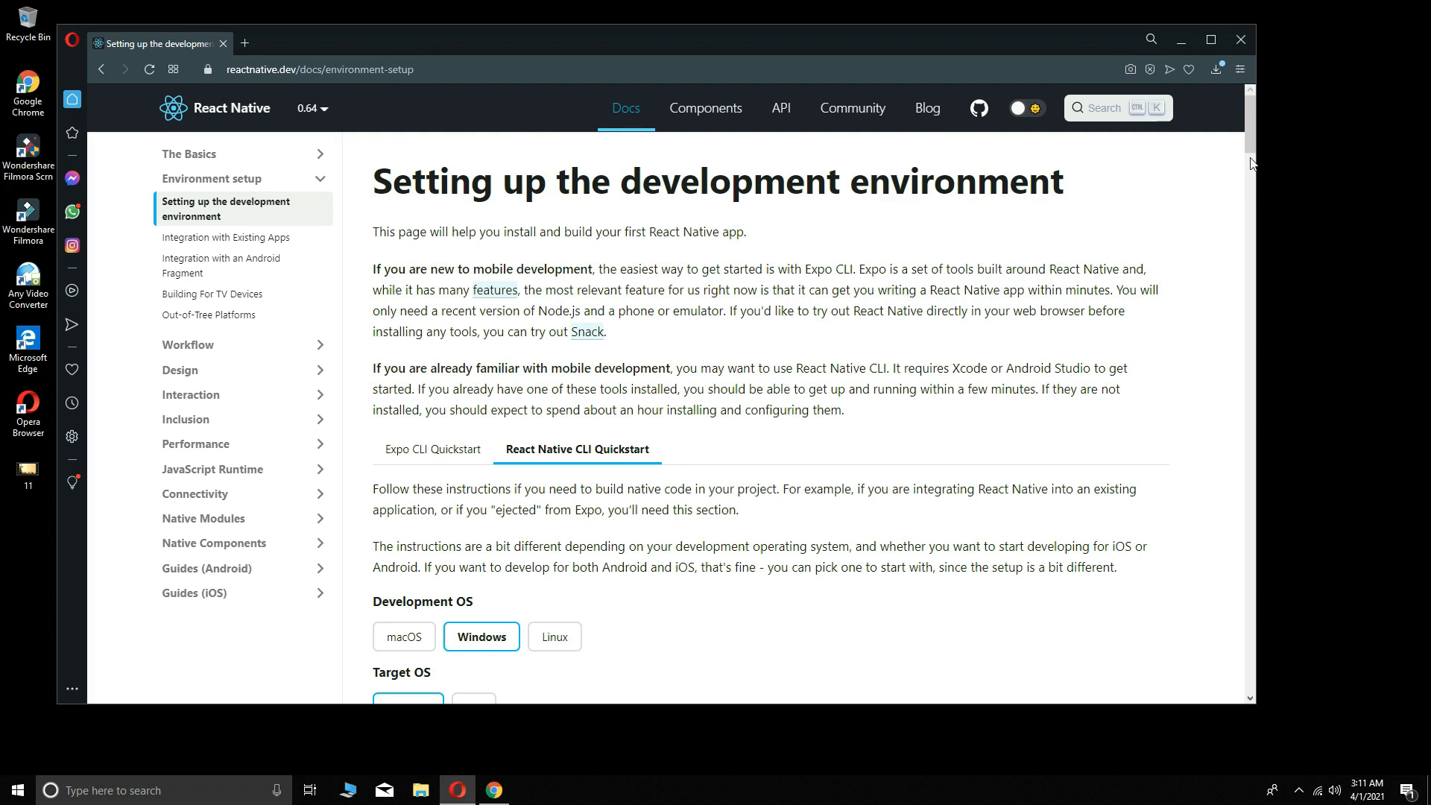
scroll(1234, 173, "down", 2)
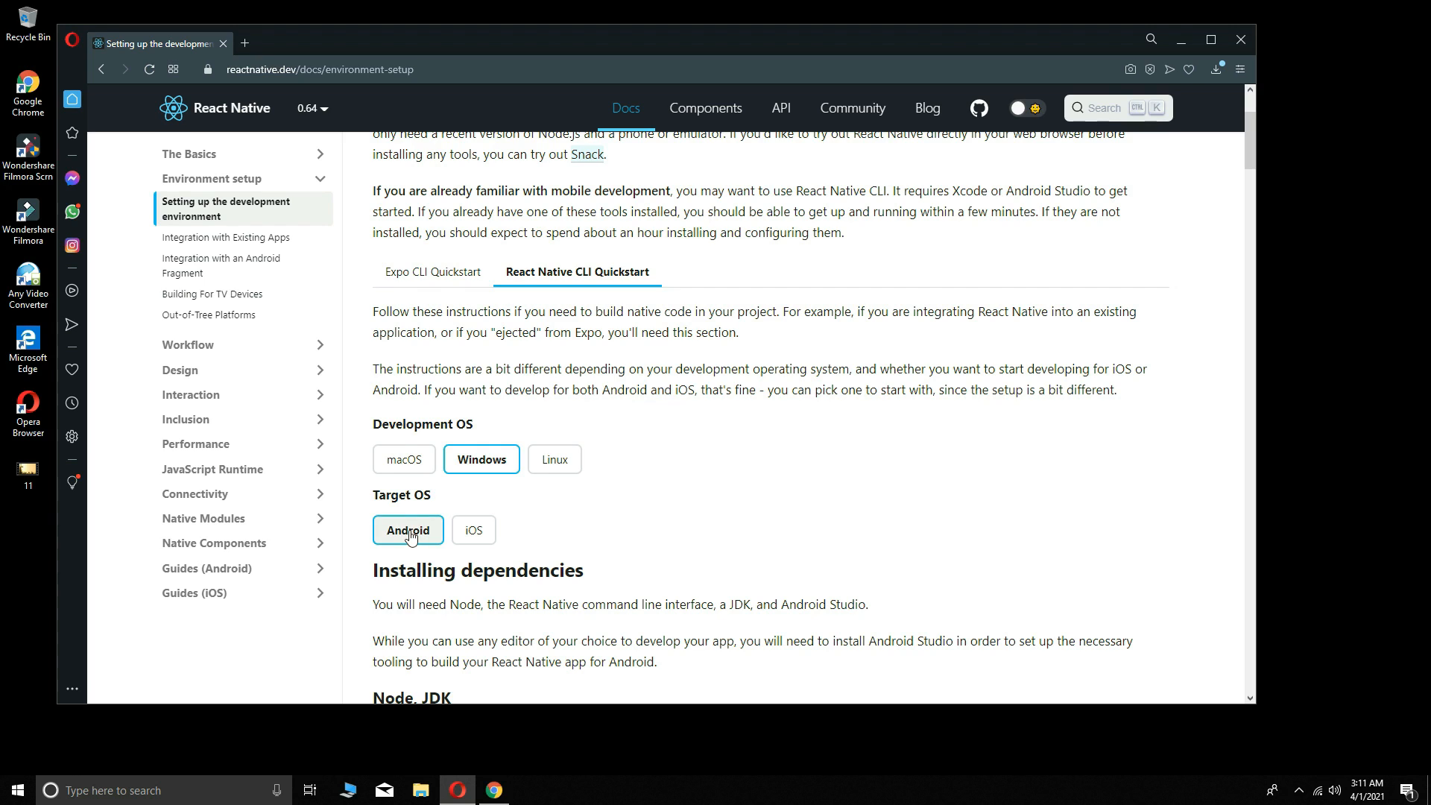
left_click_drag(1251, 155, 1249, 185)
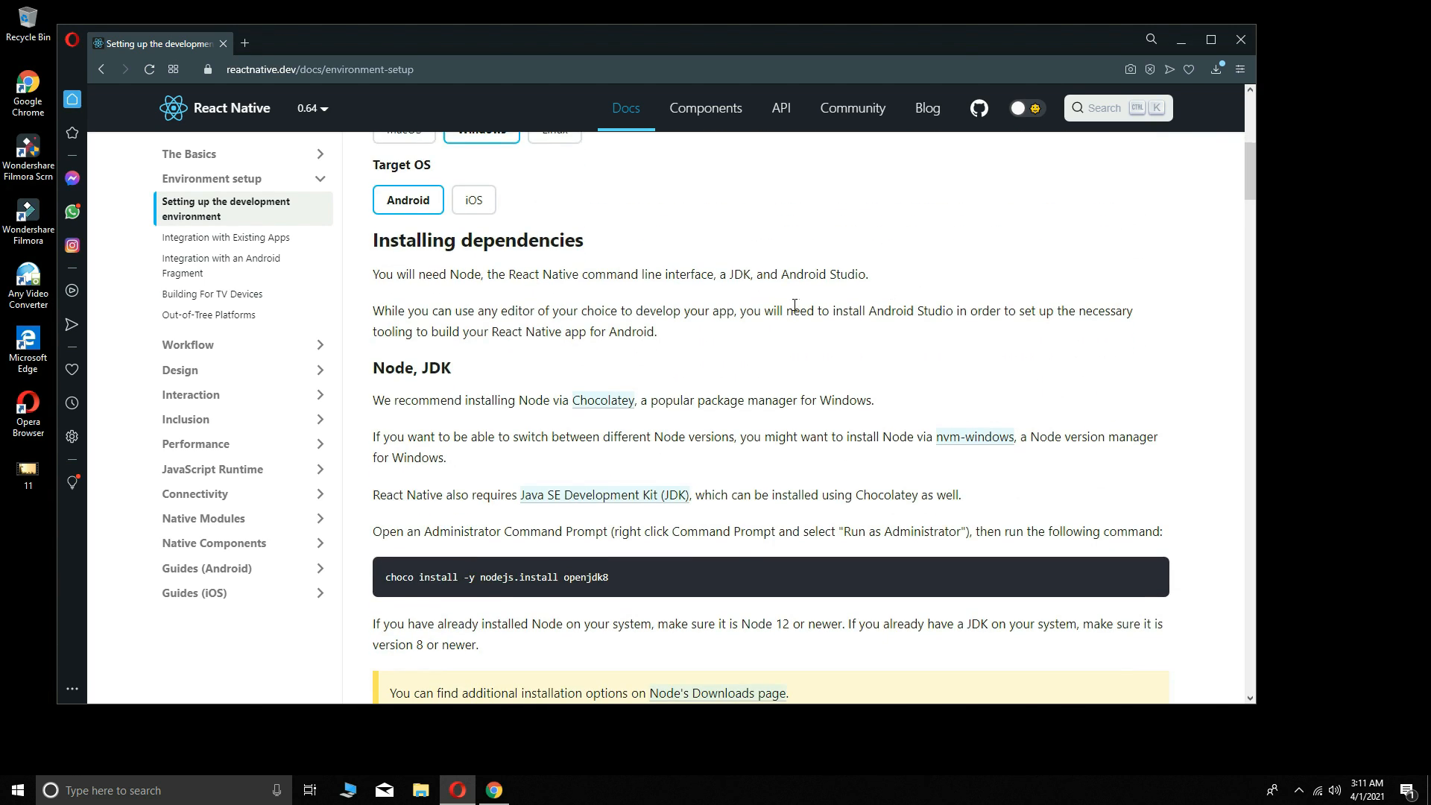
double_click(464, 274)
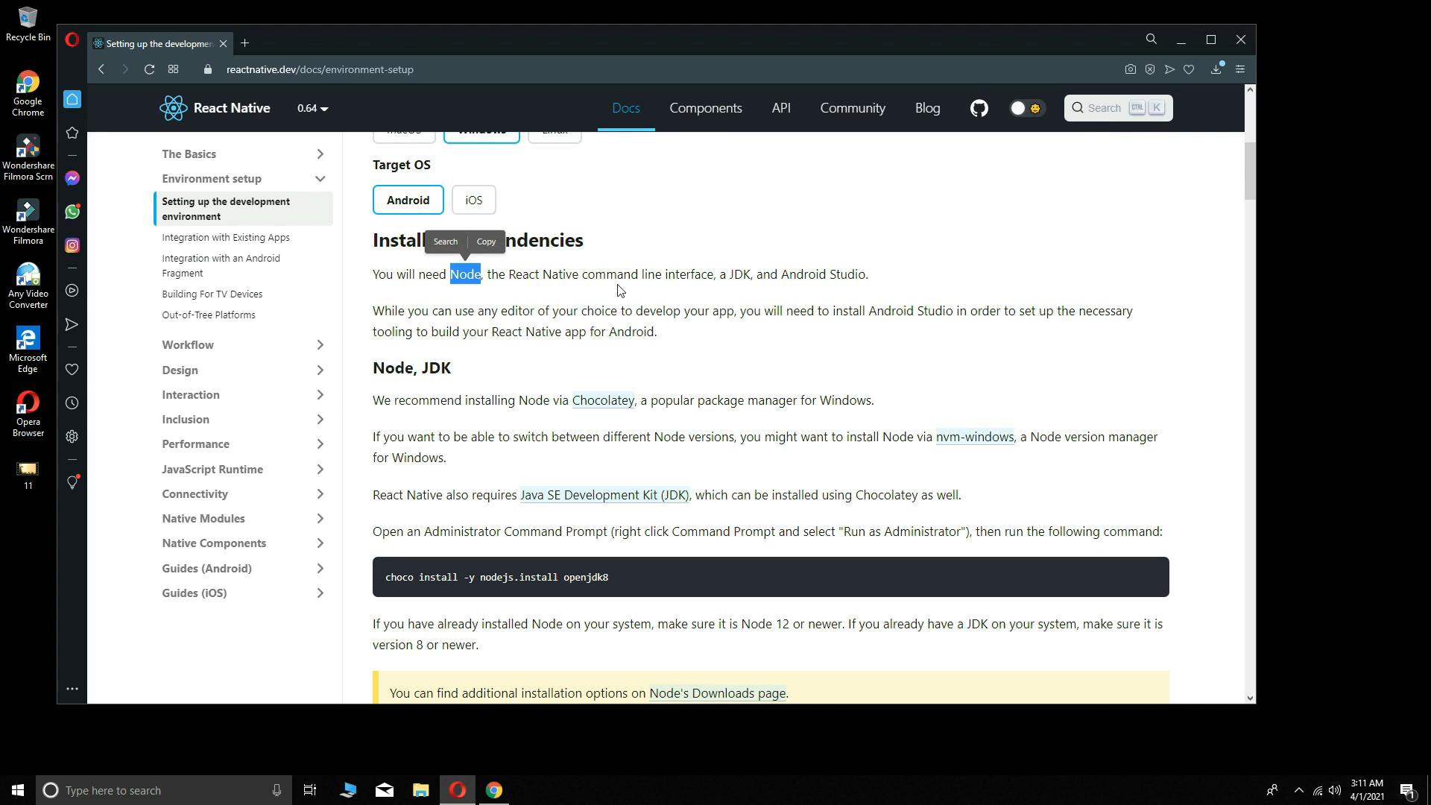
left_click(848, 289)
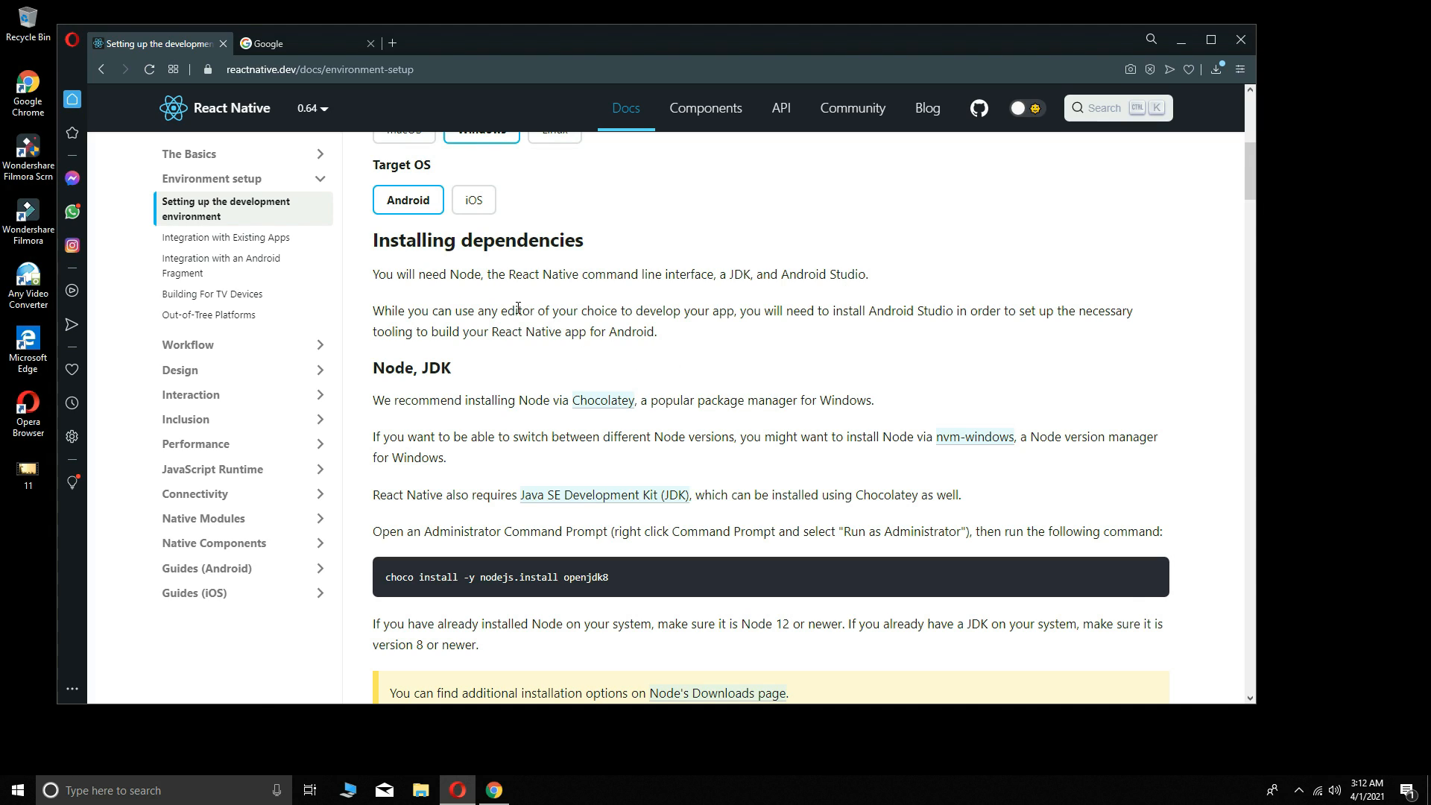
Search Google for "chocolatey install with cmd.exe" on the second open page
left_click(301, 43)
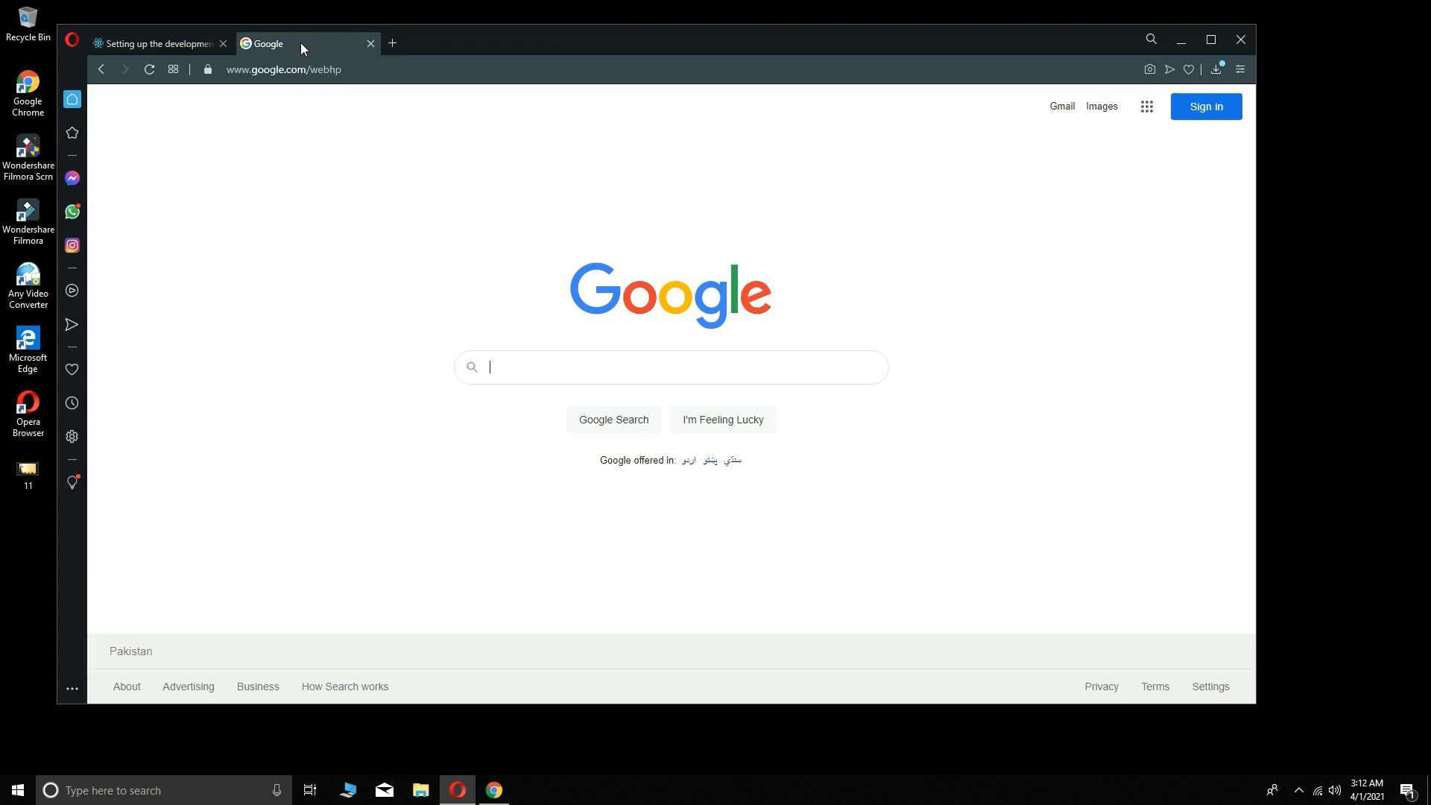
left_click(545, 371)
type("choclaty")
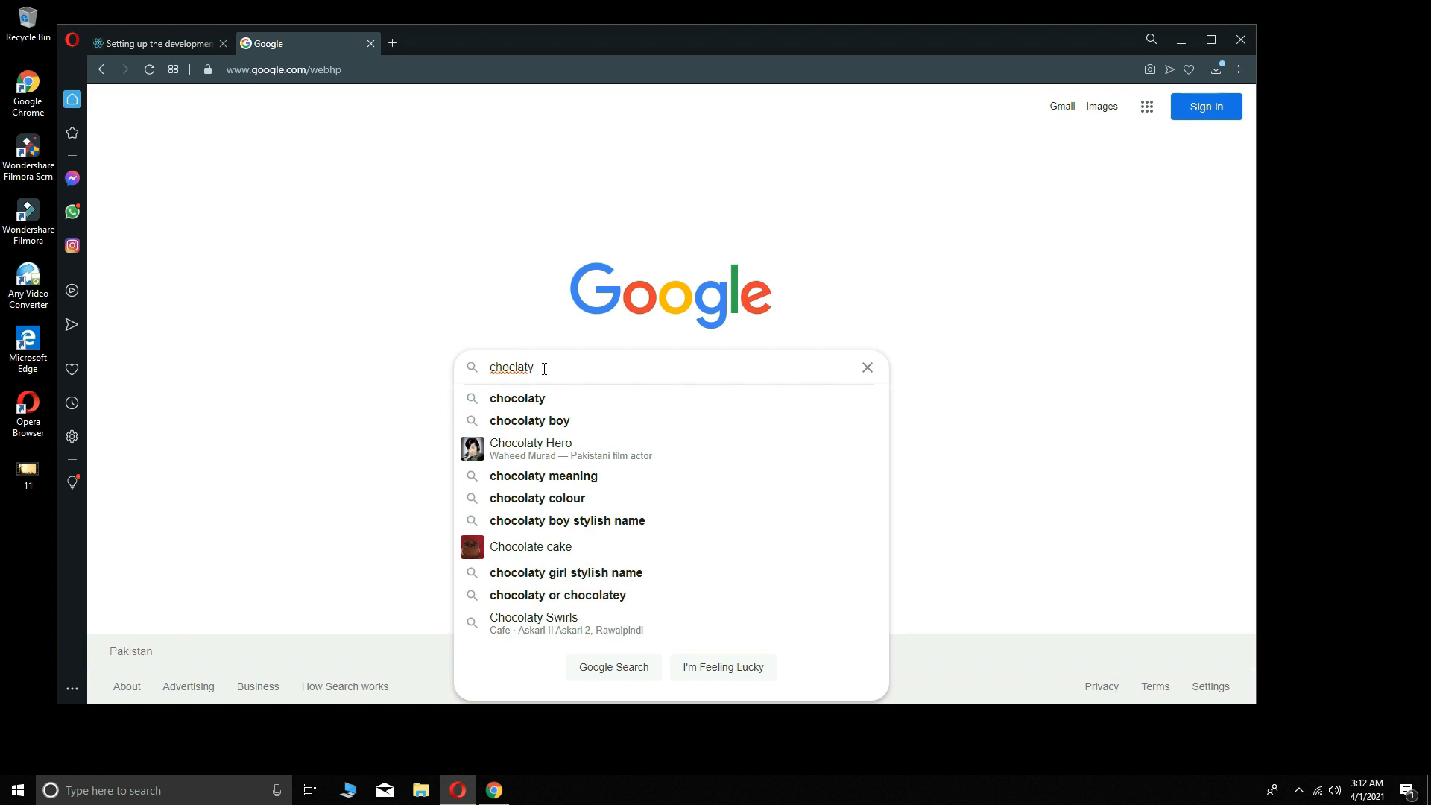
key("Down")
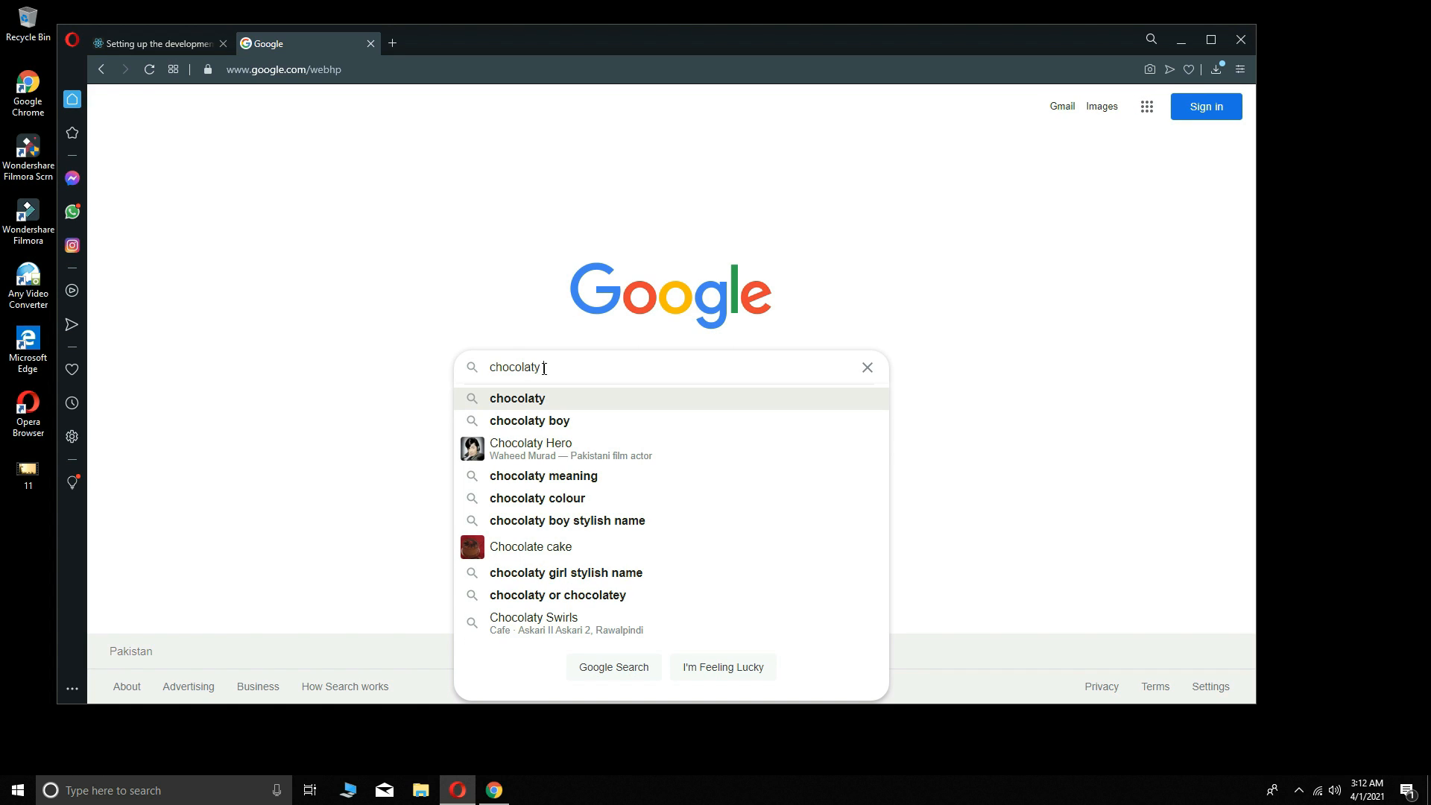
type("install")
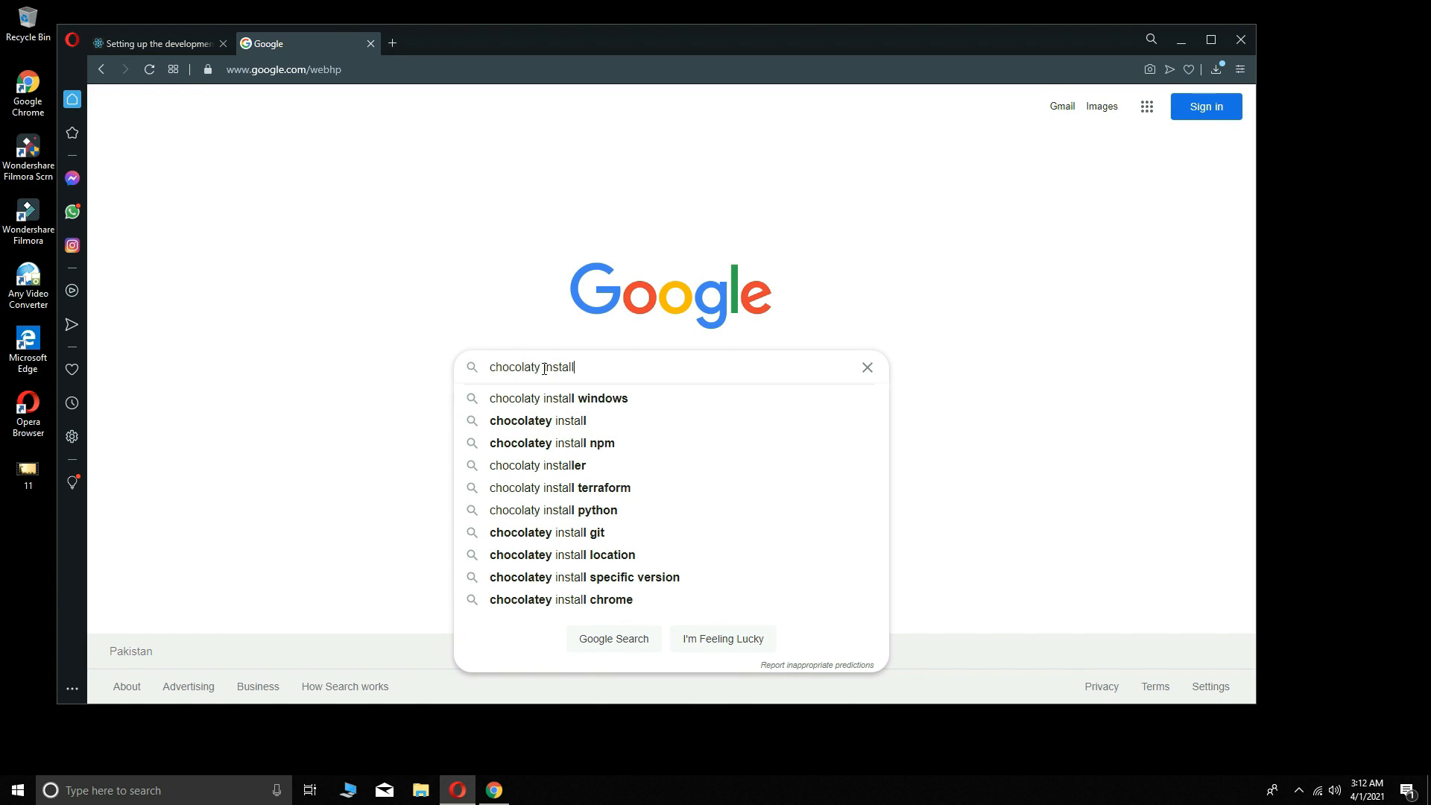
type(" with")
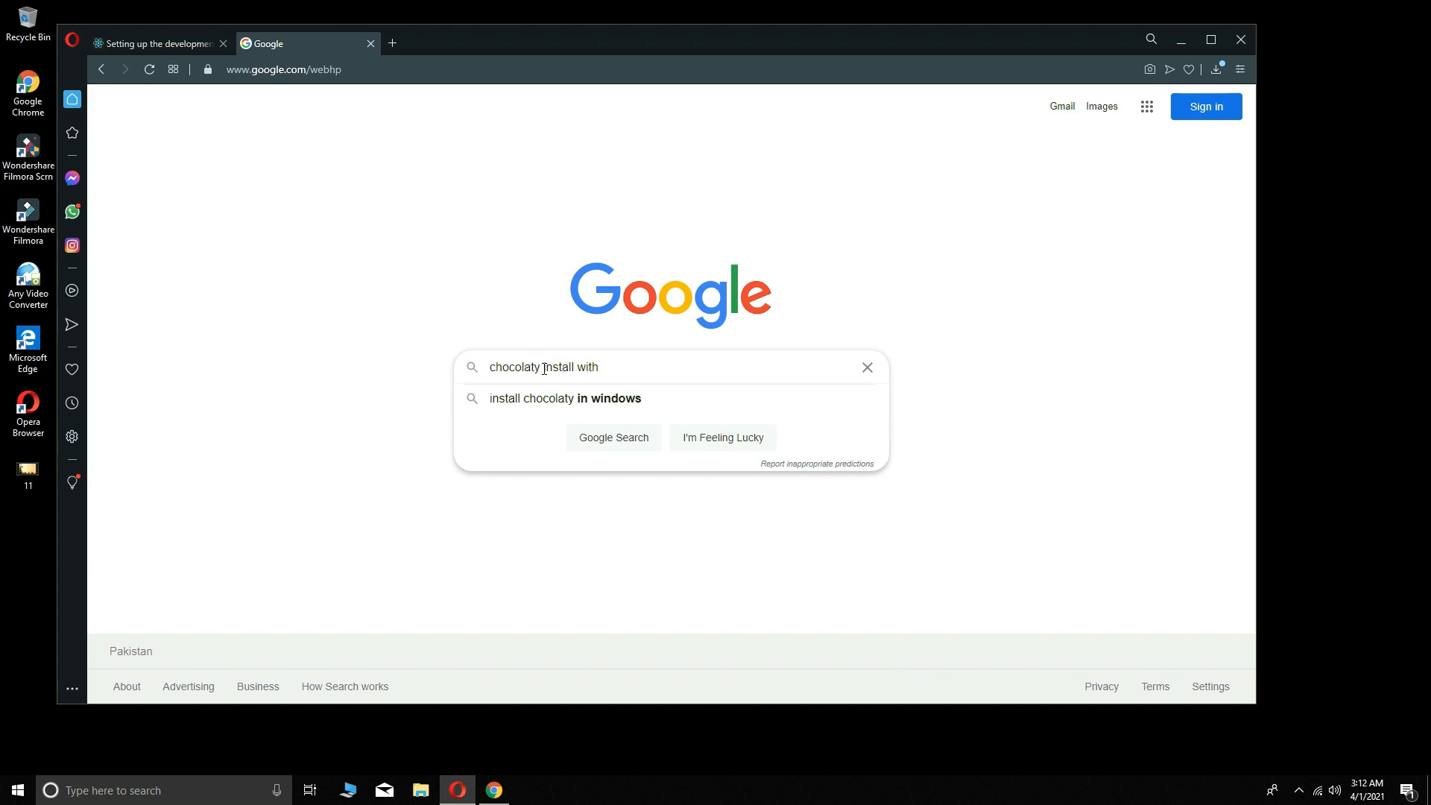
type(" cmd")
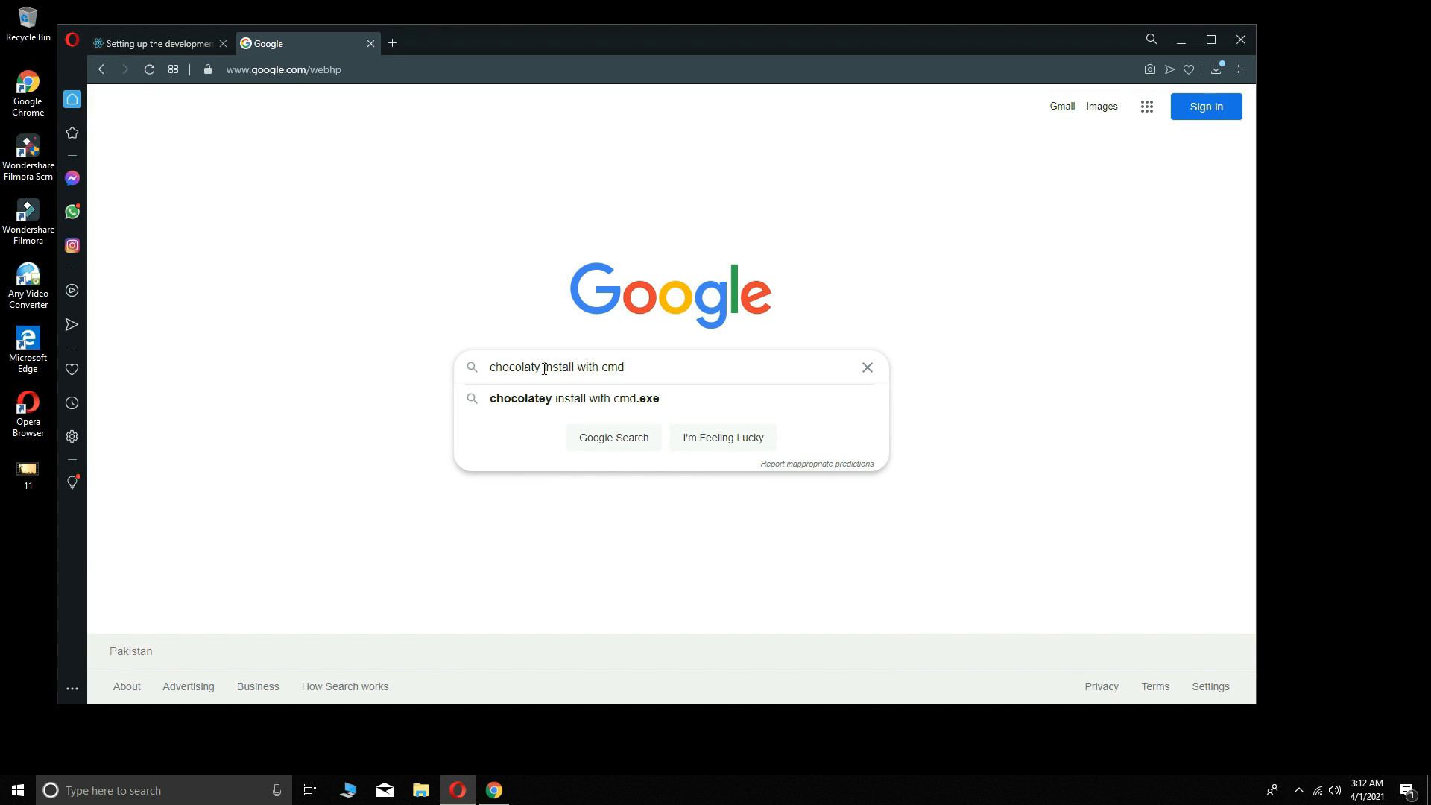
key("Down")
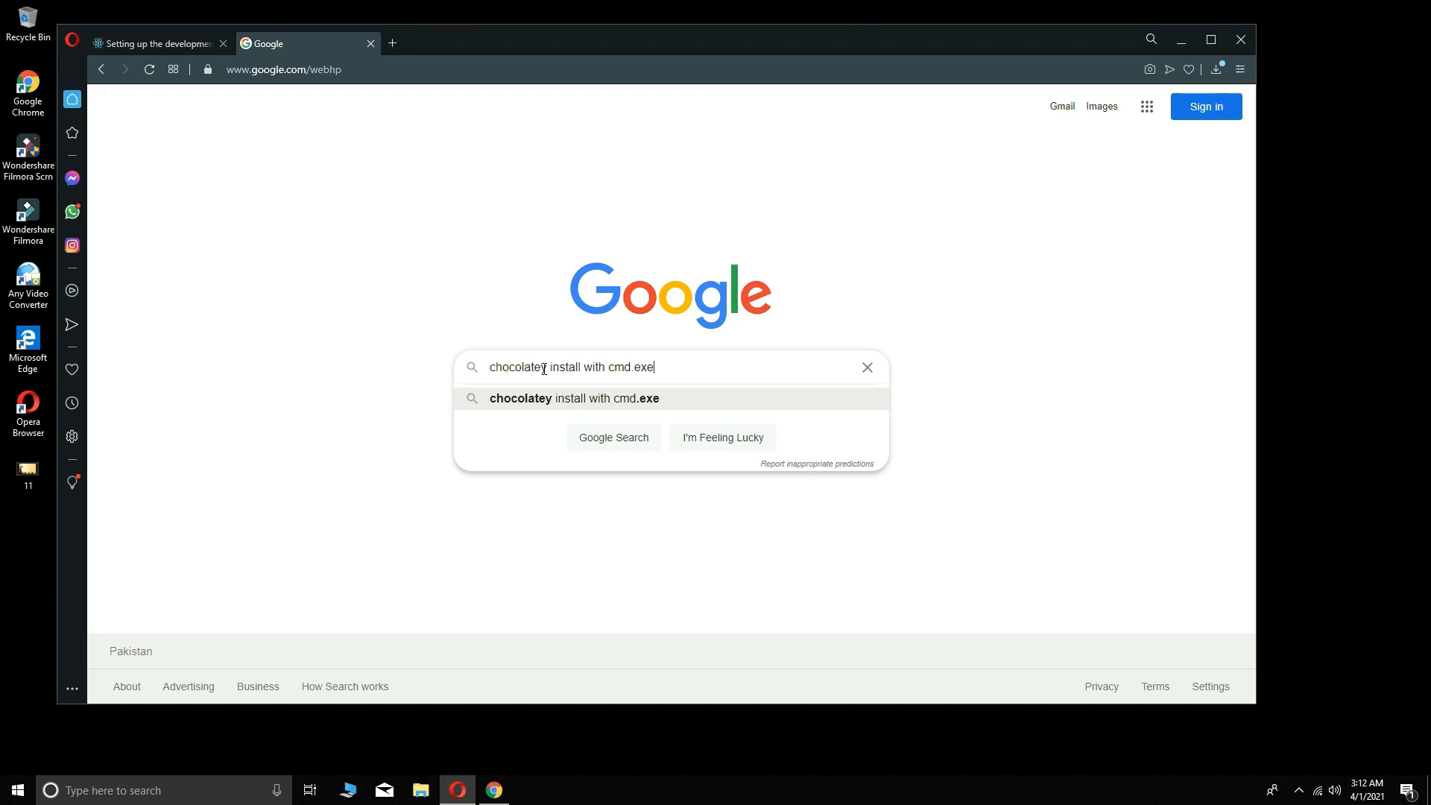
key("Return")
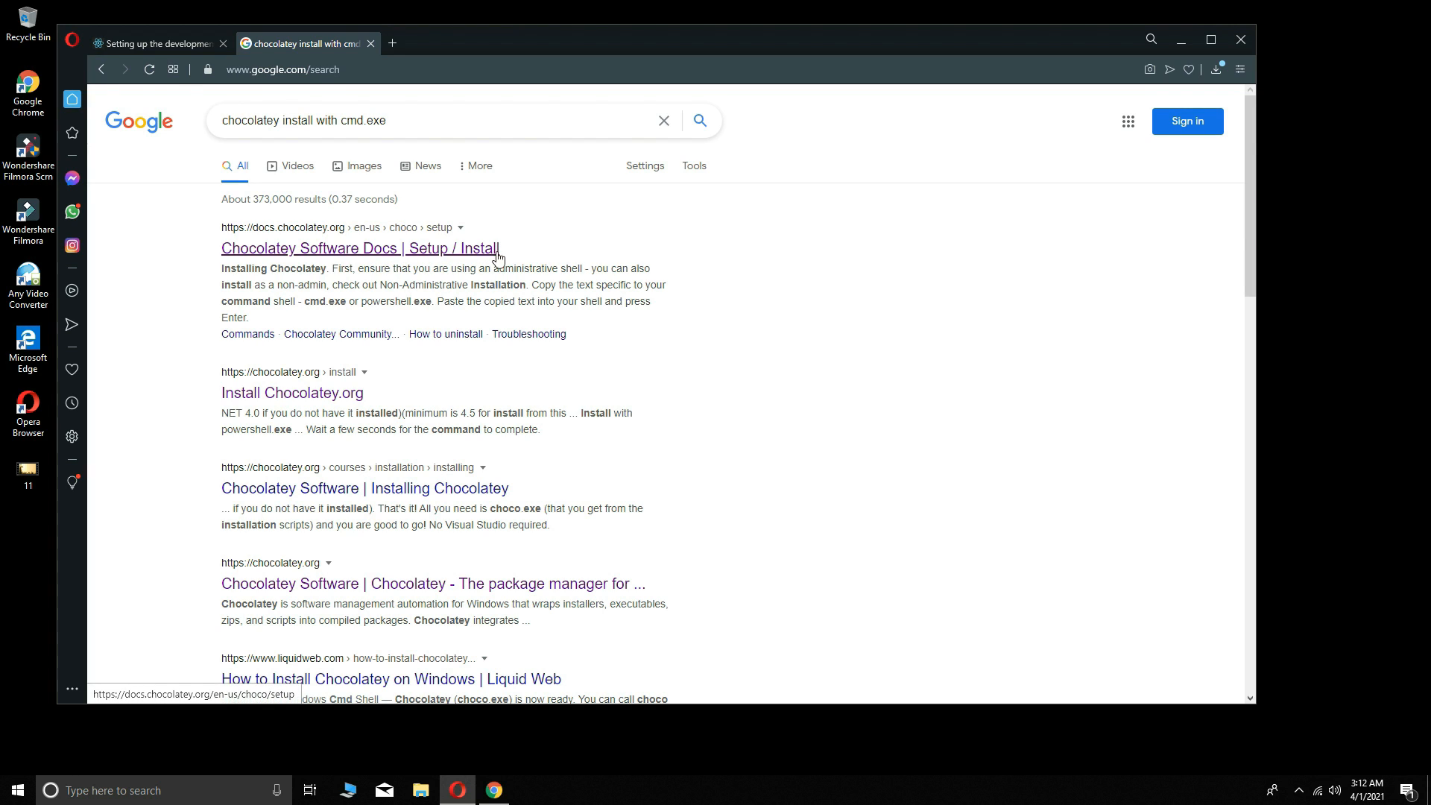
Open the Chocolatey Setup / Install documentation and copy the command given under "Install with cmd.exe"
left_click(334, 250)
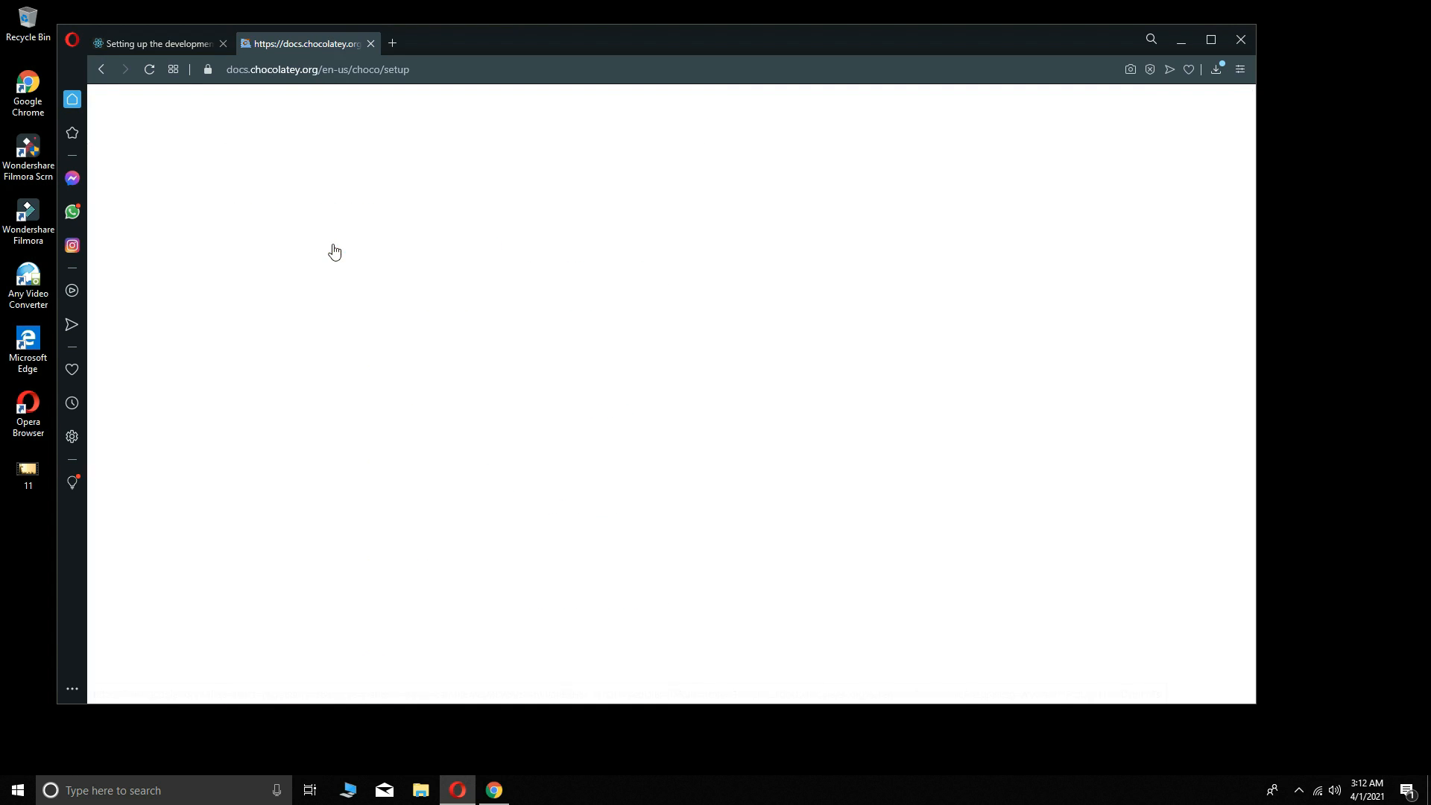
left_click(412, 69)
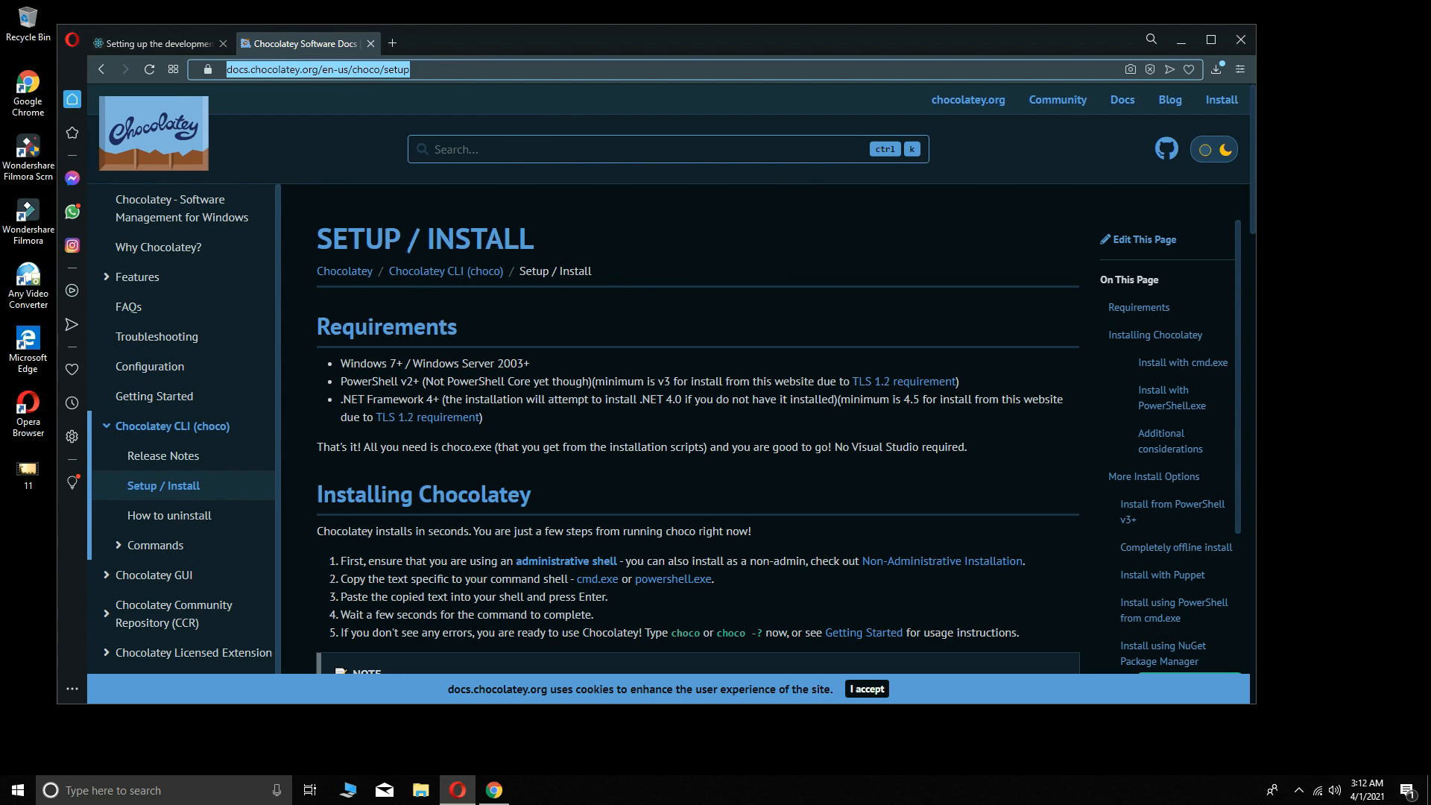
left_click_drag(1253, 211, 1227, 323)
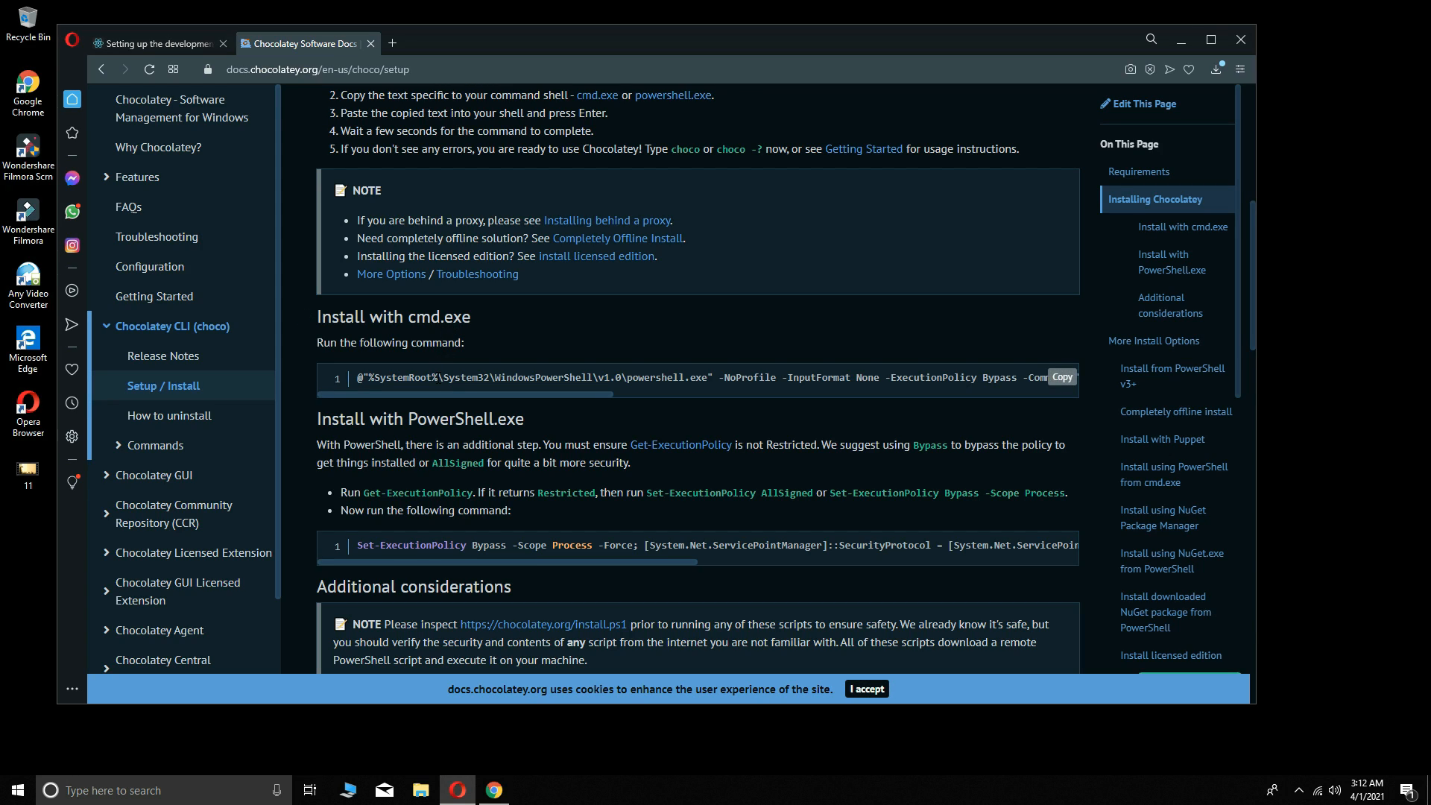
left_click(1063, 383)
Open Command Prompt as administrator and reposition its window over the browser
left_click(201, 791)
type("comma")
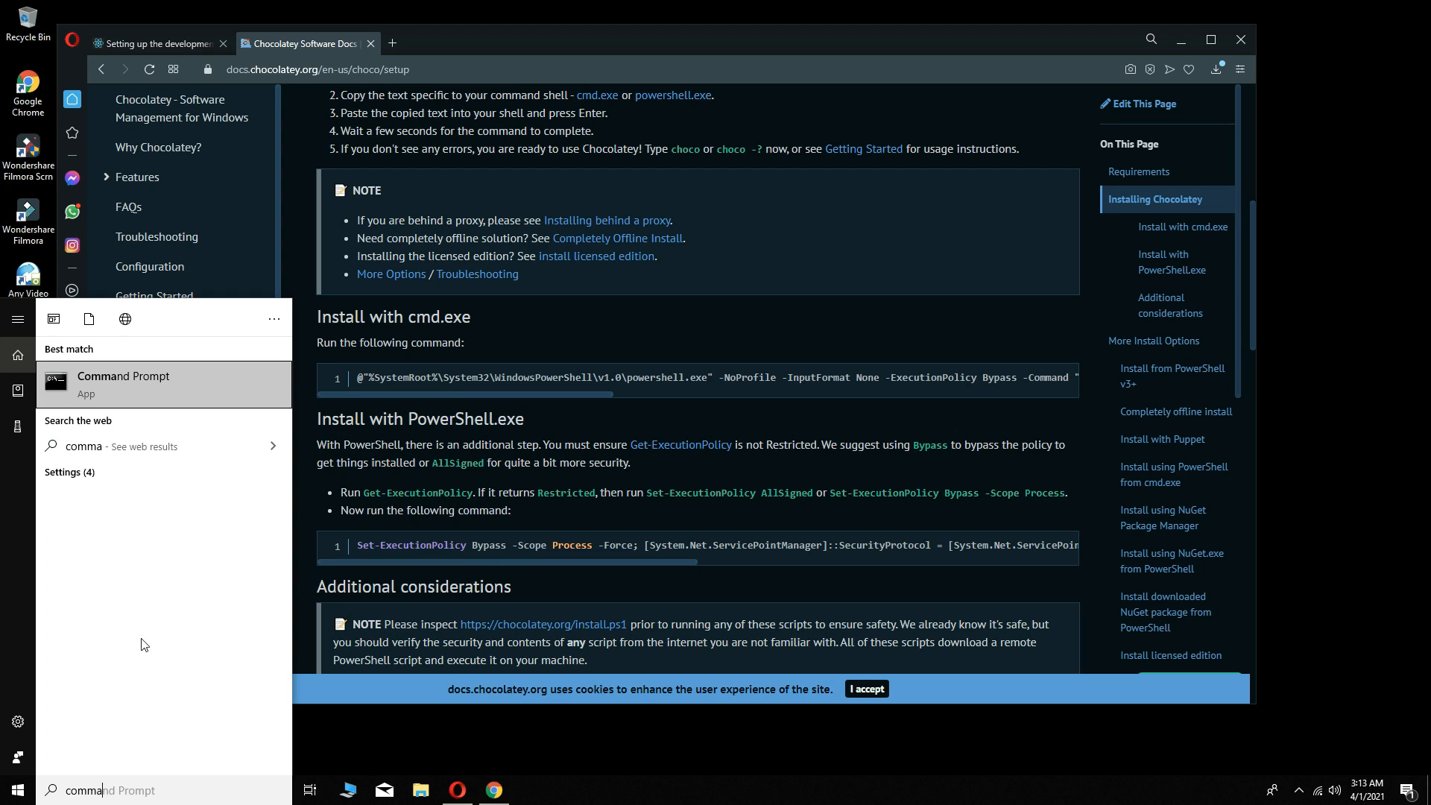
right_click(131, 386)
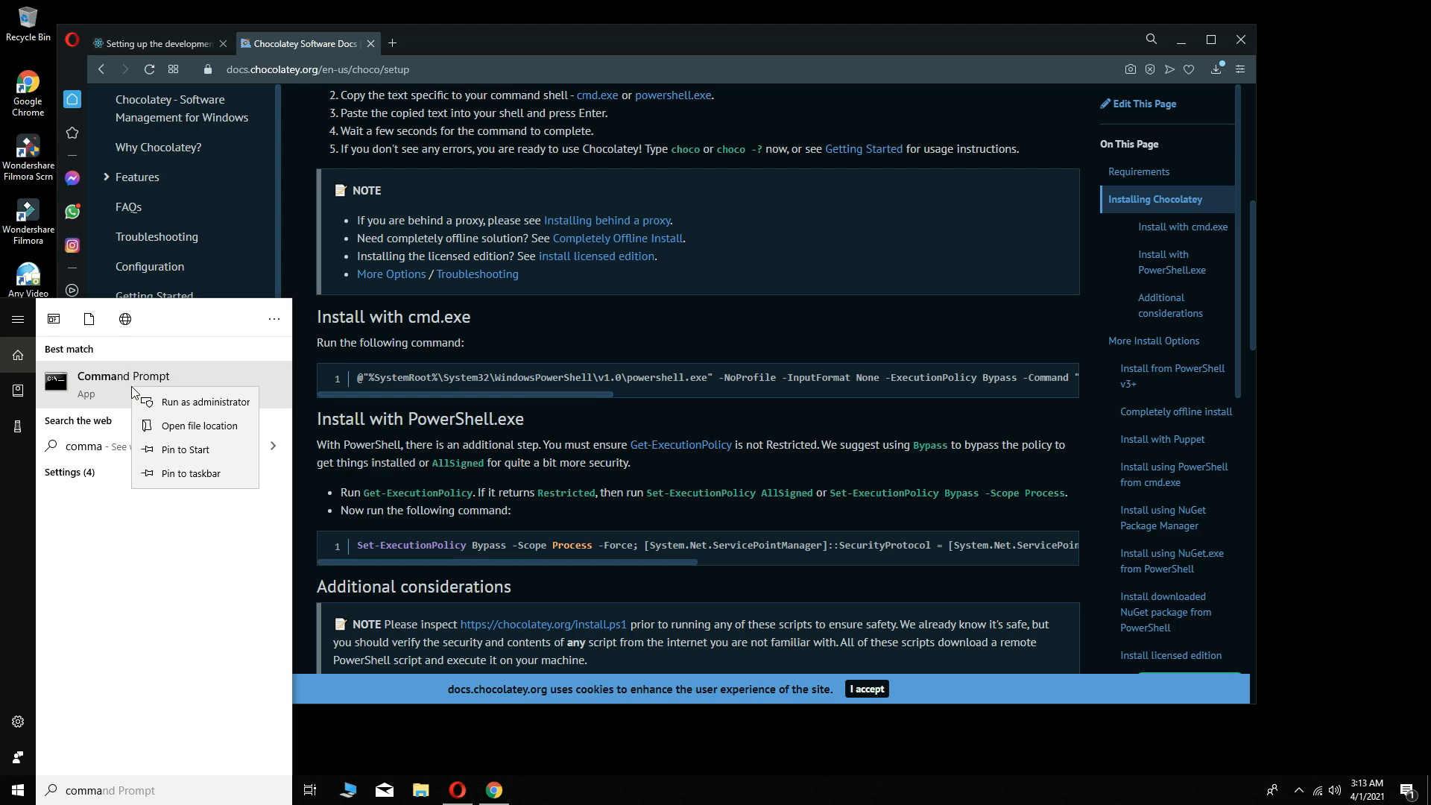
left_click(191, 403)
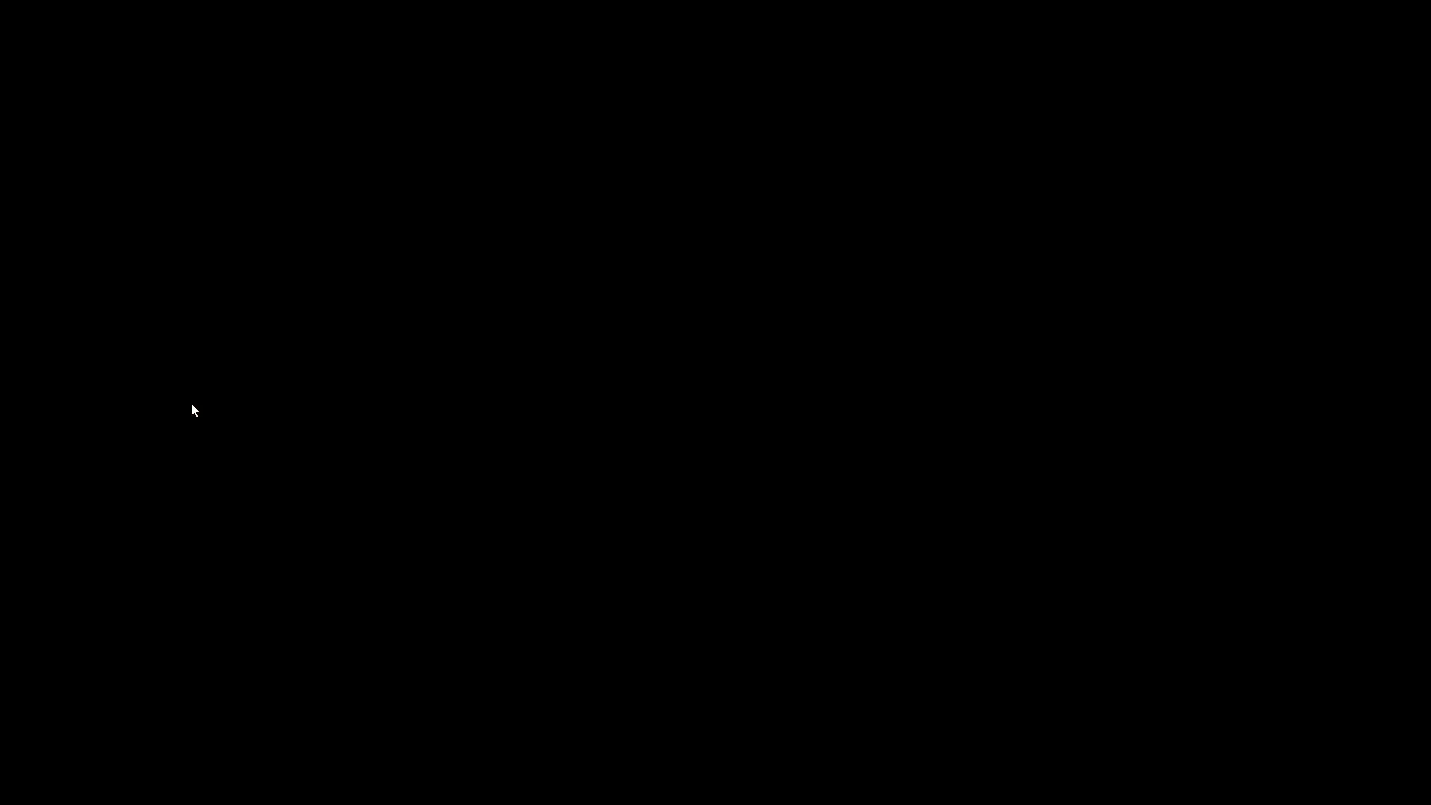
left_click(592, 440)
left_click_drag(460, 78, 605, 178)
Paste the copied Chocolatey installation command into the administrator Command Prompt and run it
left_click(635, 295)
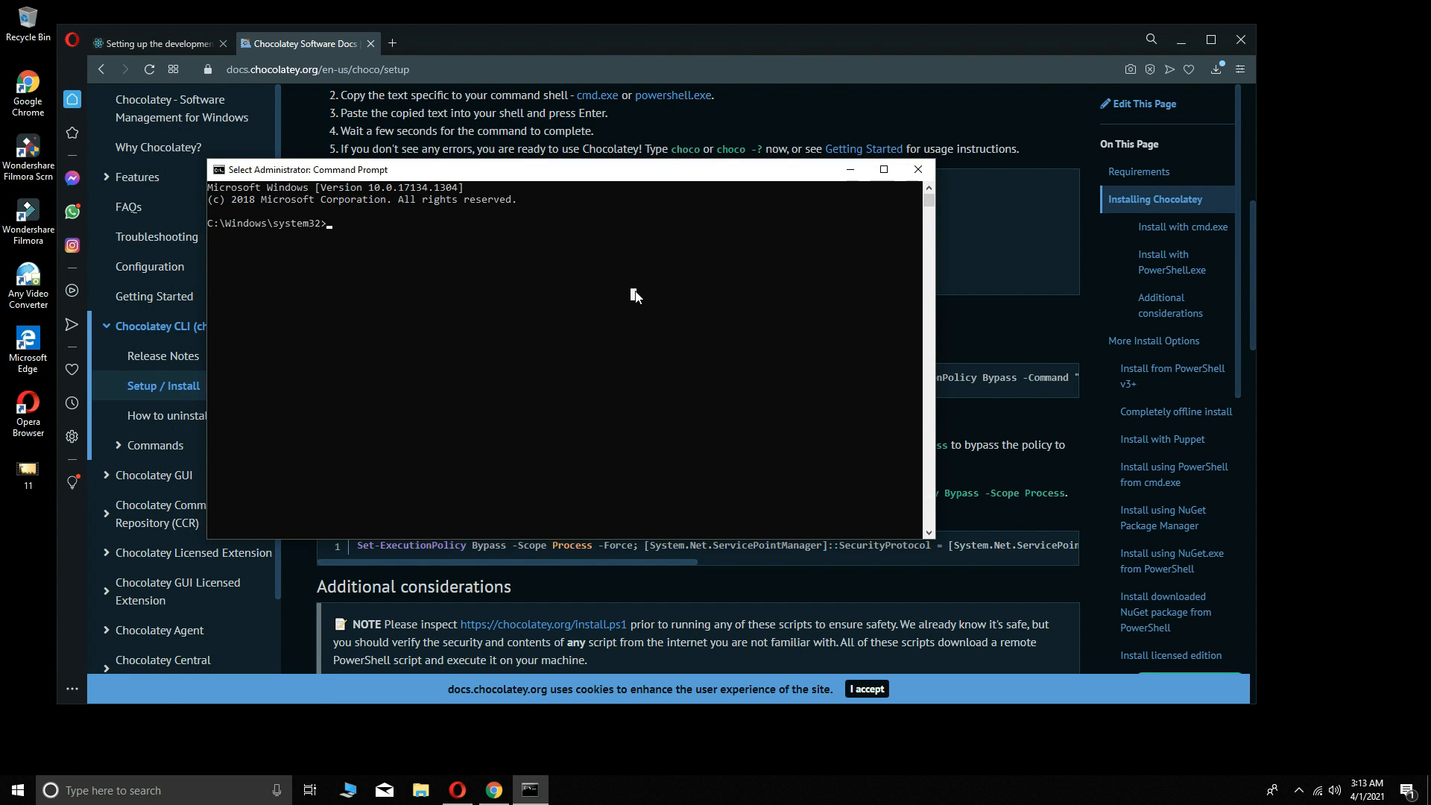
right_click(635, 296)
key("Return")
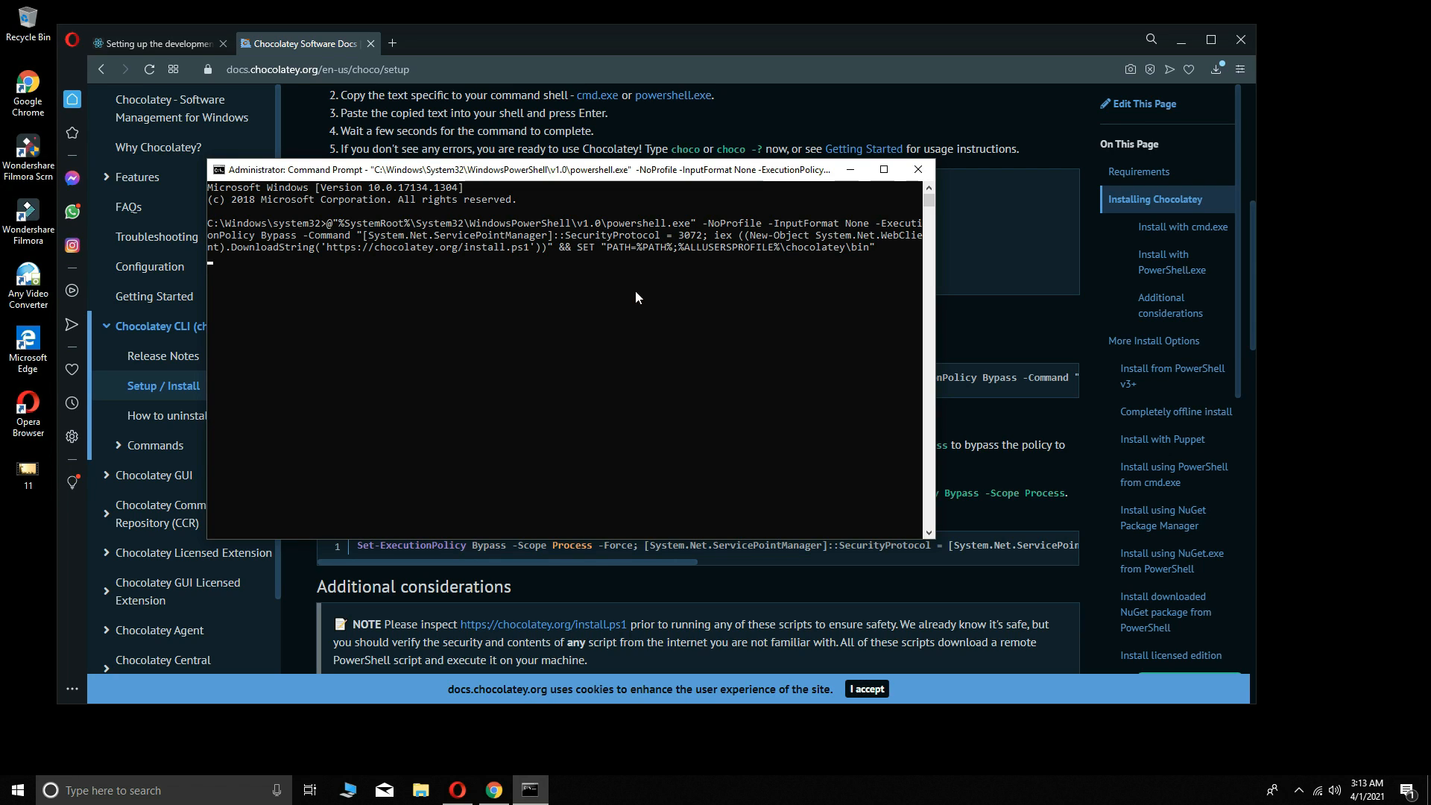
left_click(1326, 703)
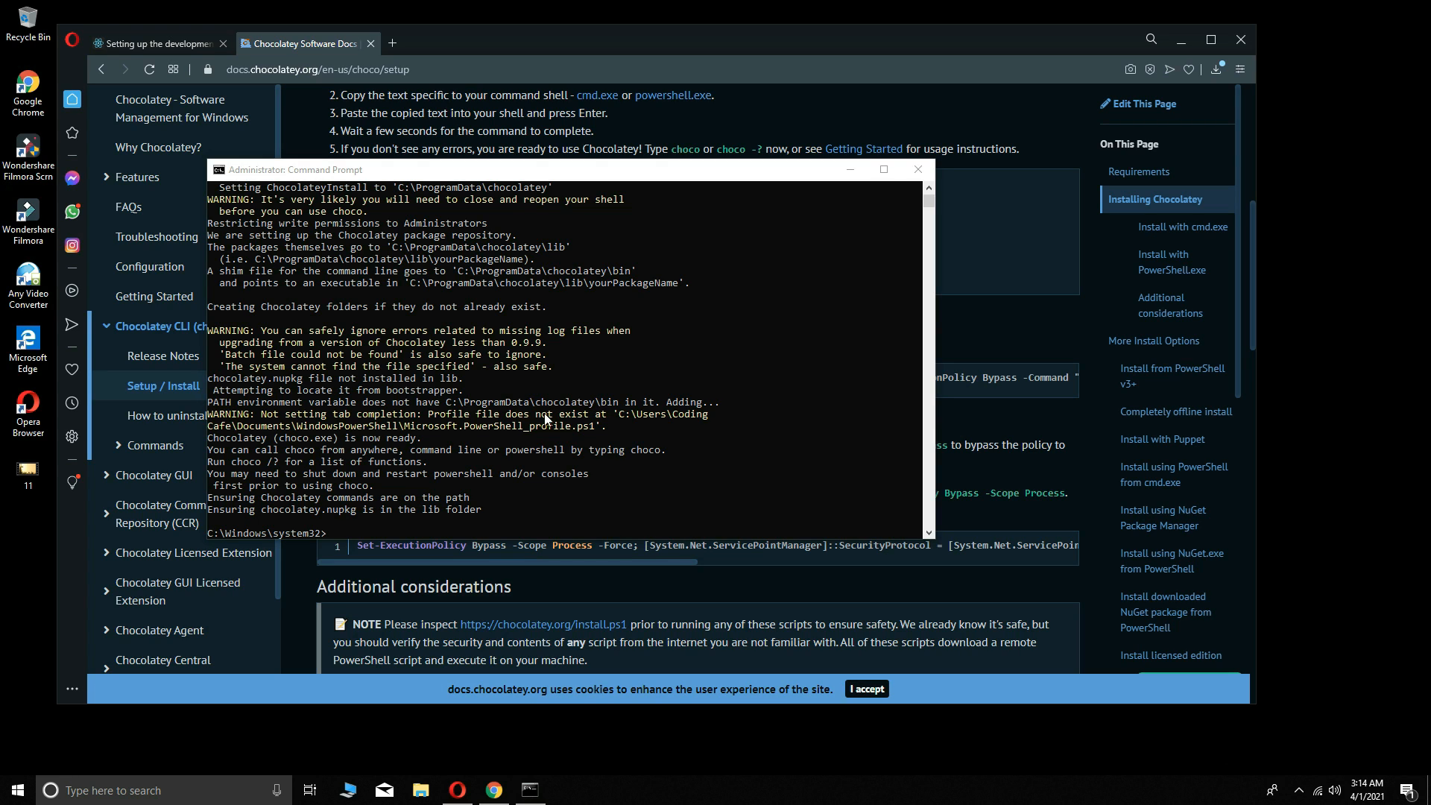
Return to the React Native setup page and copy the command "choco install -y nodejs.install openjdk8"
left_click(132, 47)
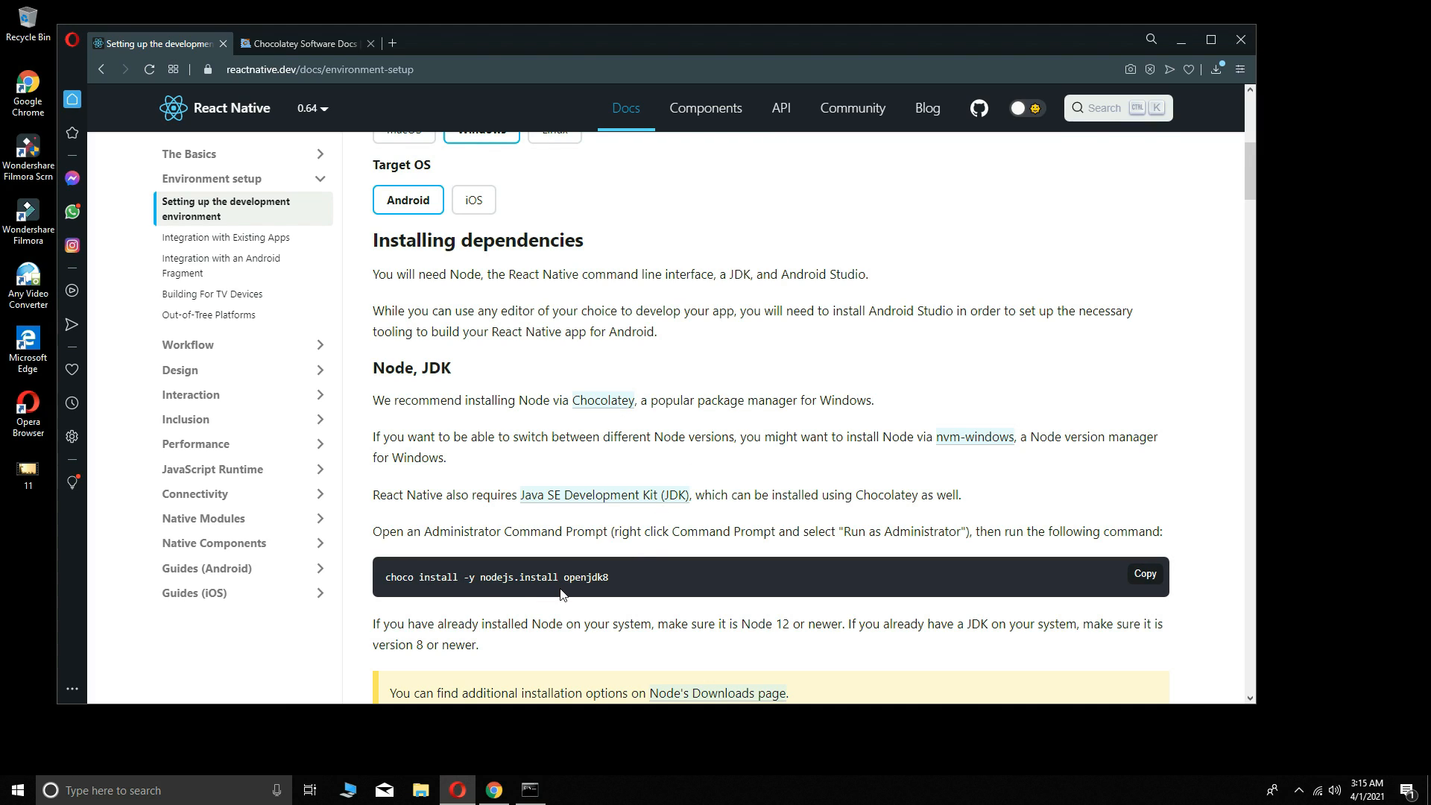
left_click_drag(386, 578, 624, 577)
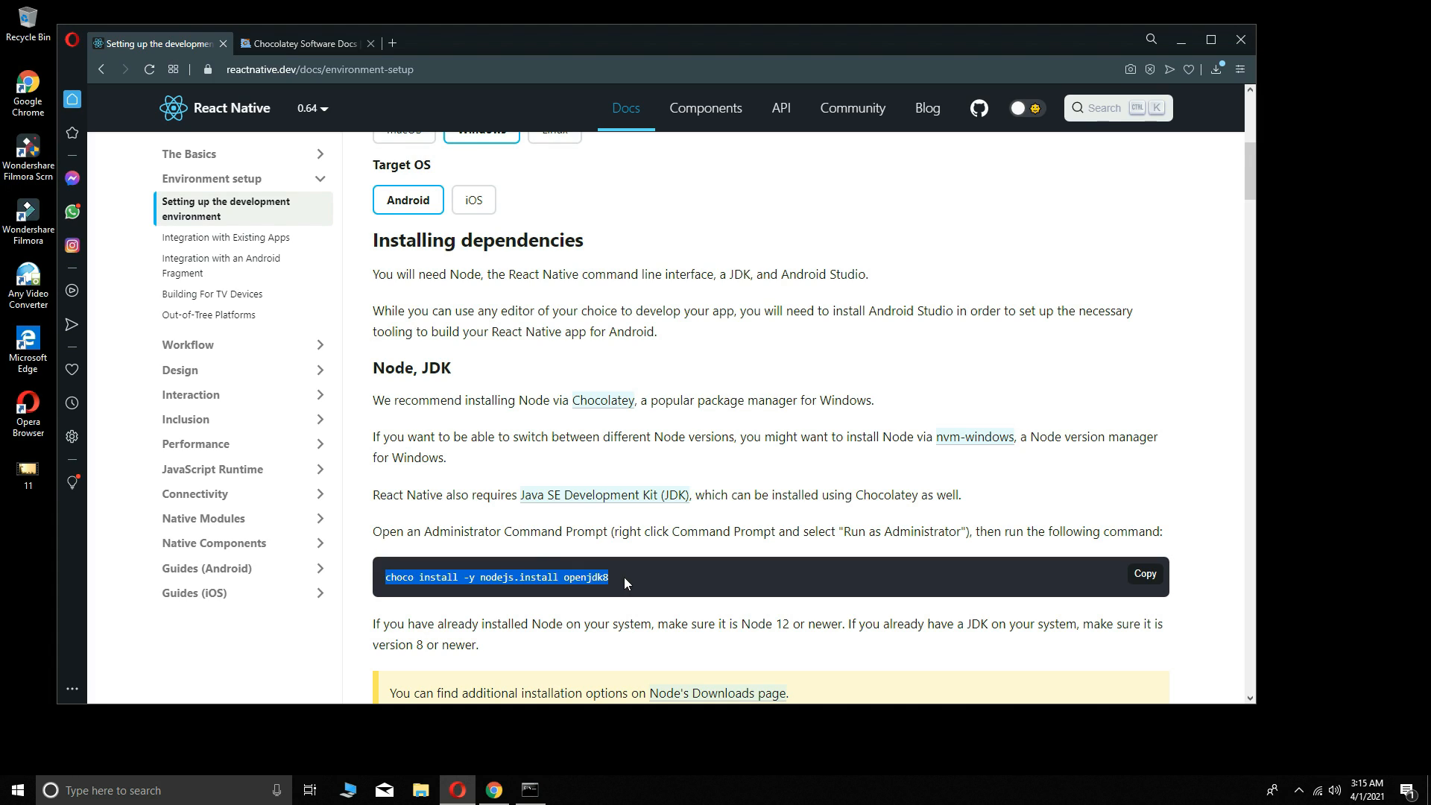
left_click(1144, 575)
Run "choco install -y nodejs.install openjdk8" in the administrator Command Prompt to install Node.js and the JDK
left_click(530, 790)
left_click(506, 521)
right_click(505, 520)
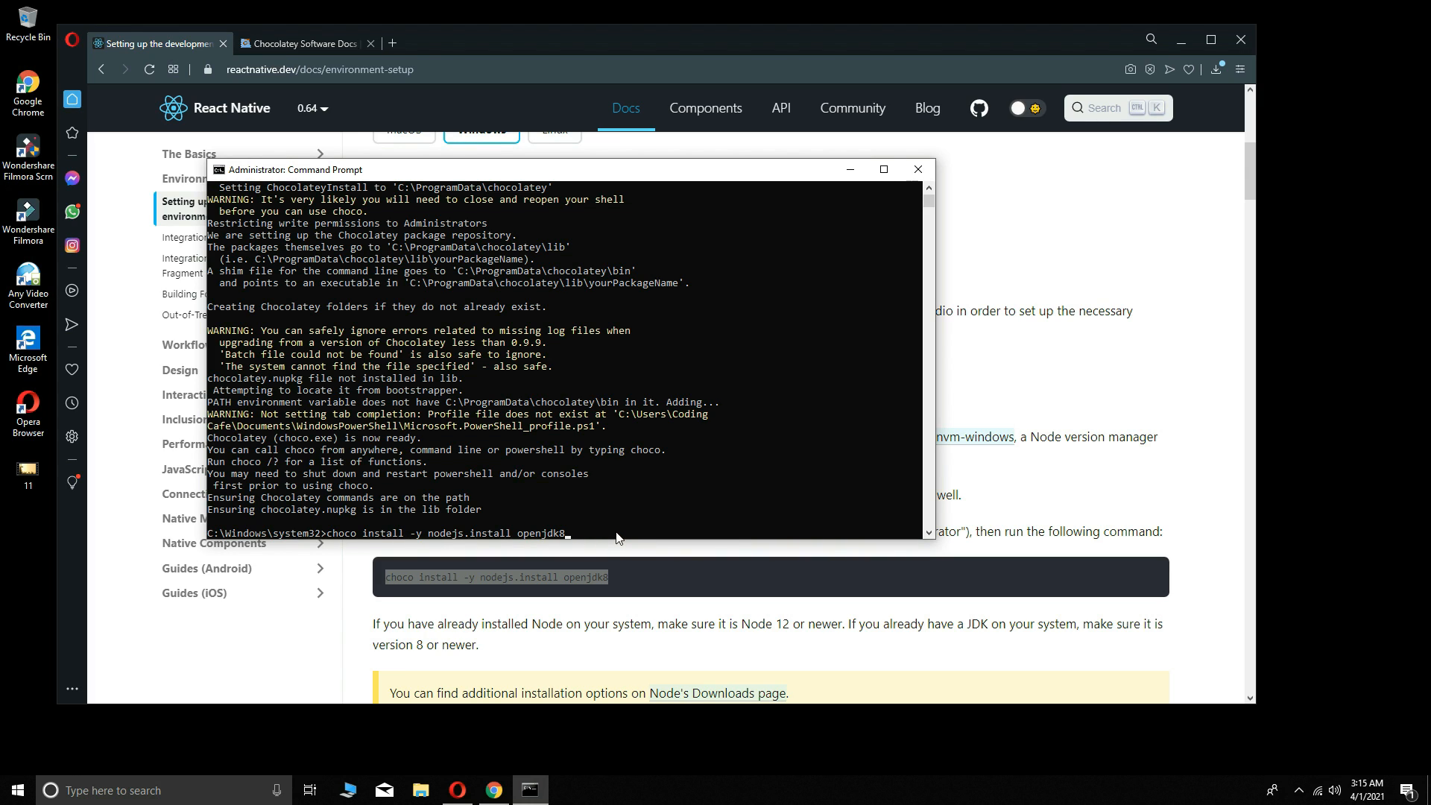
key("Return")
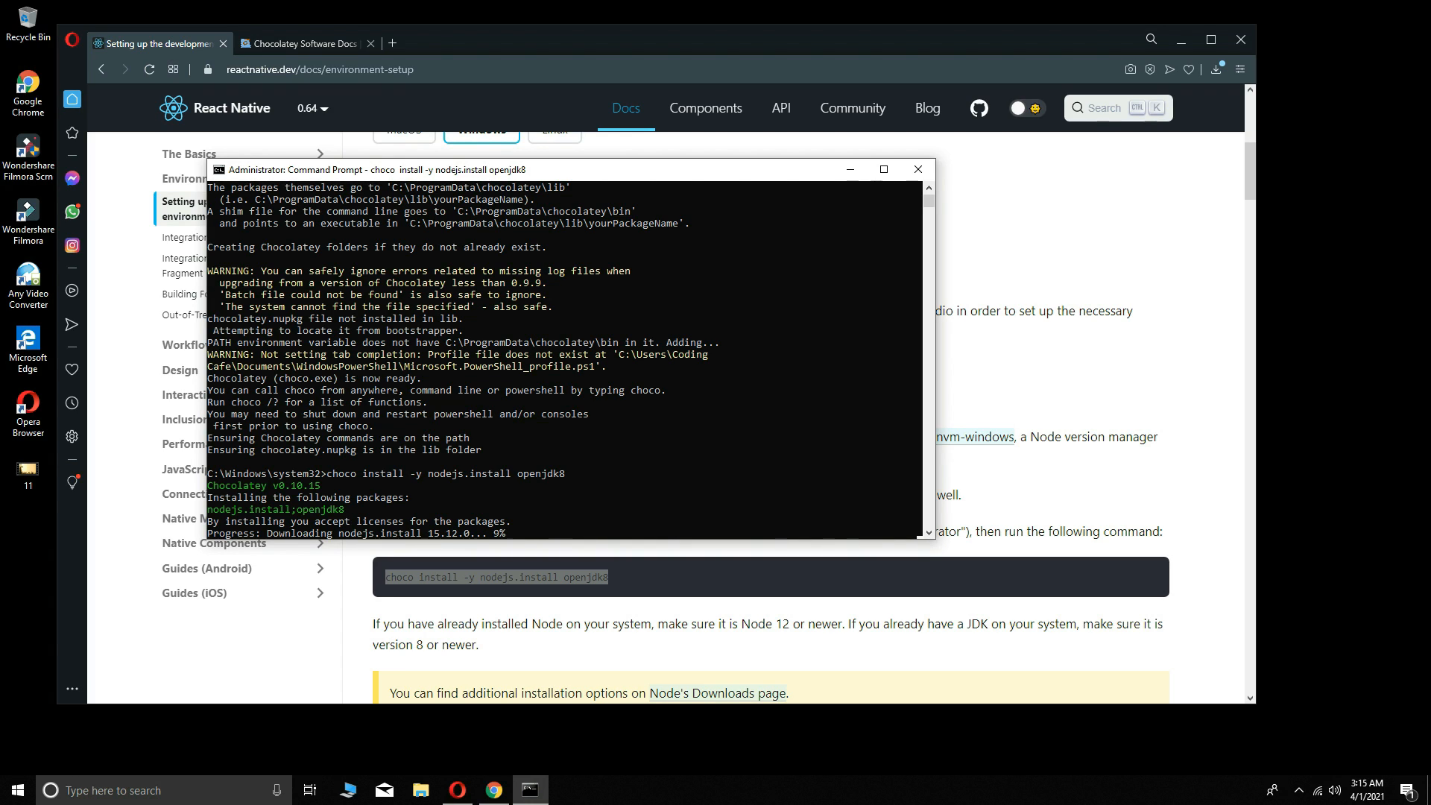
left_click(1316, 746)
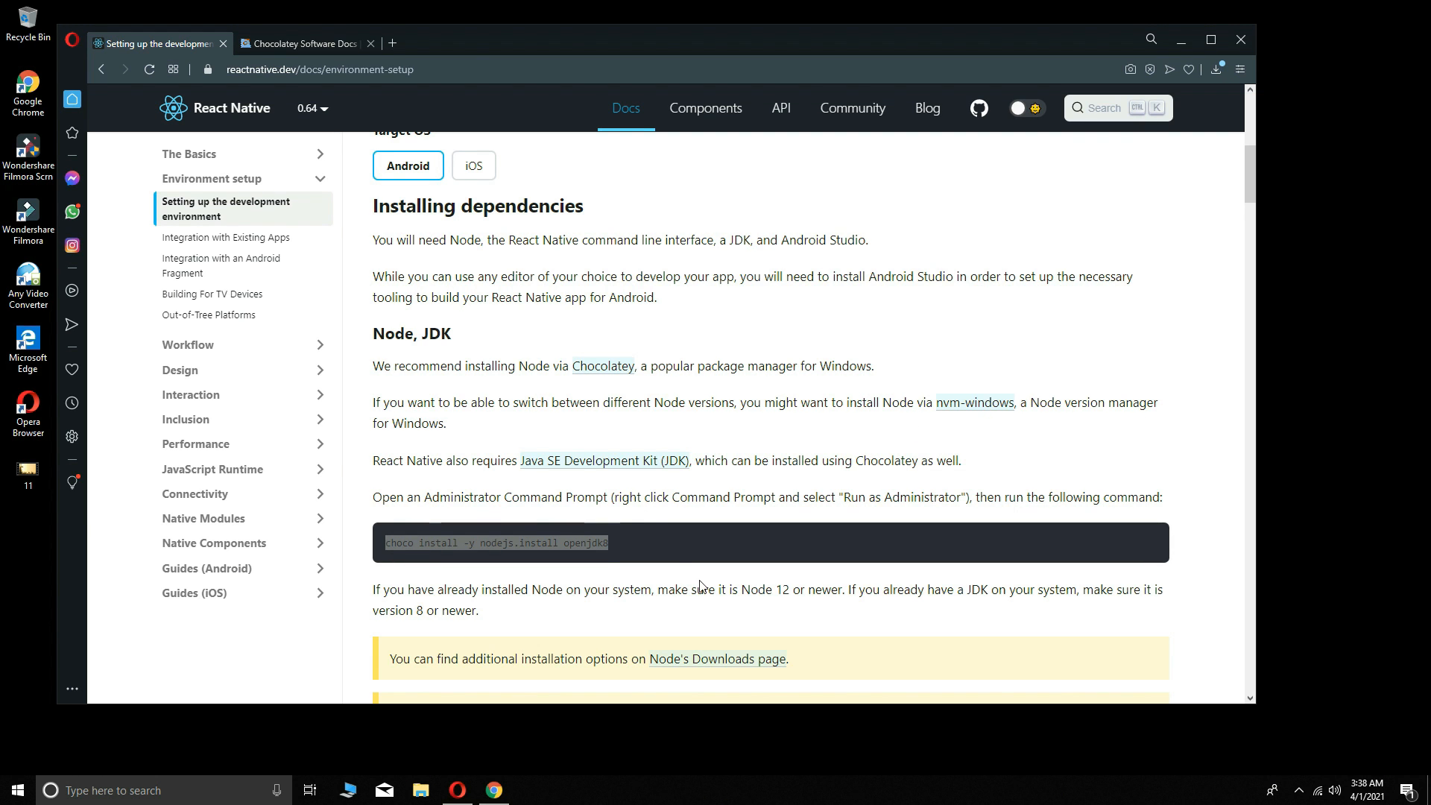
Review the Node and JDK installation command and the required React Native command line interface on the setup page
left_click(548, 576)
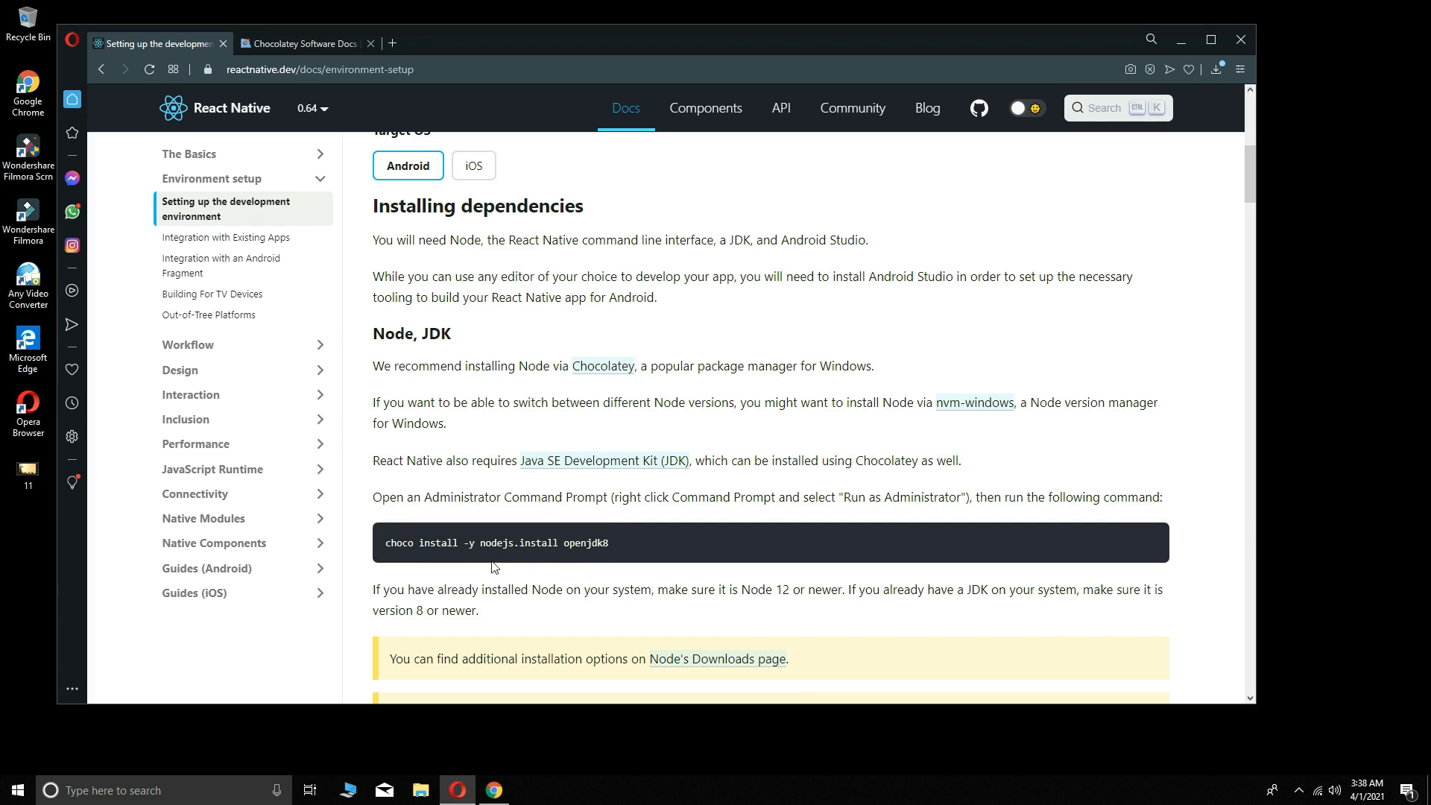
left_click_drag(478, 537, 531, 543)
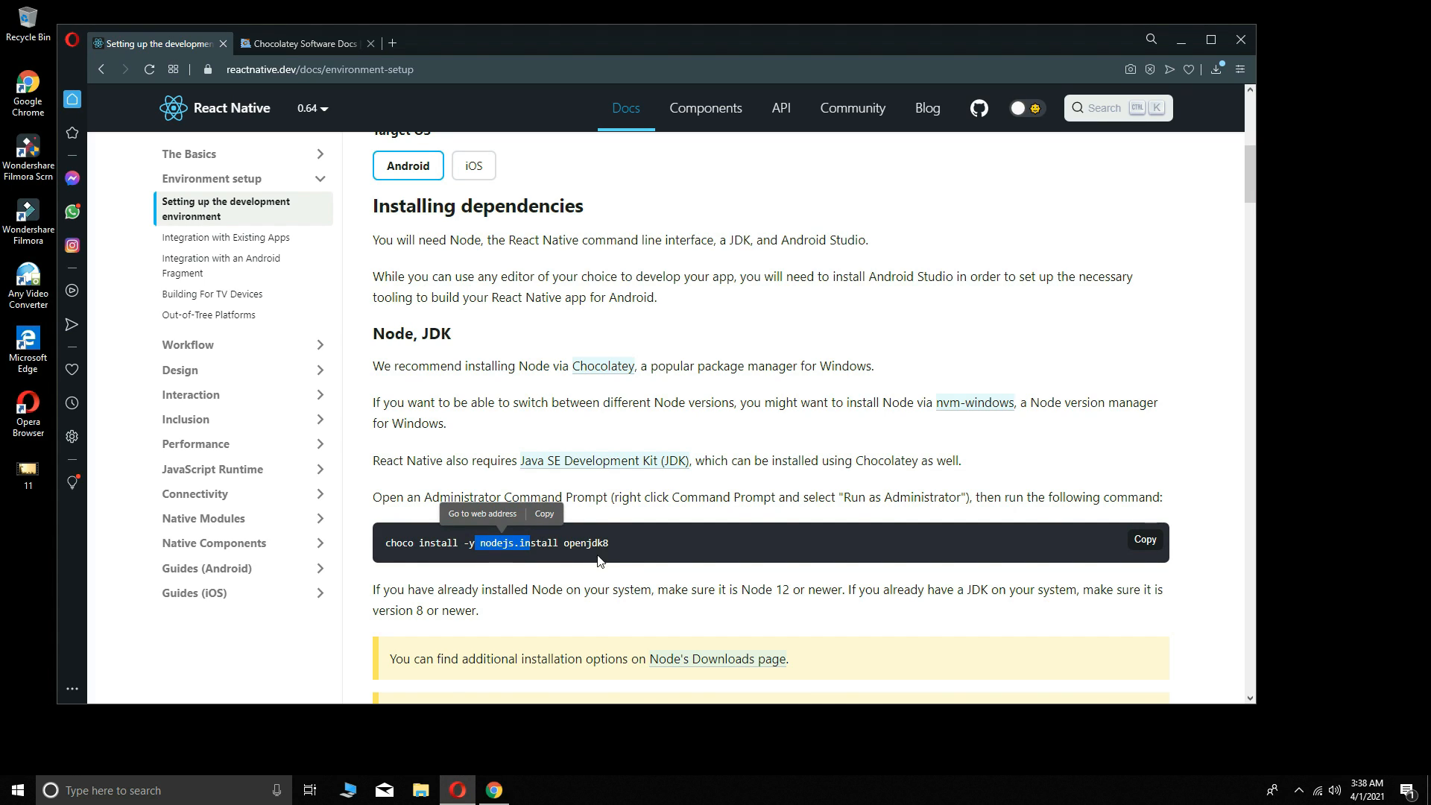
left_click(587, 548)
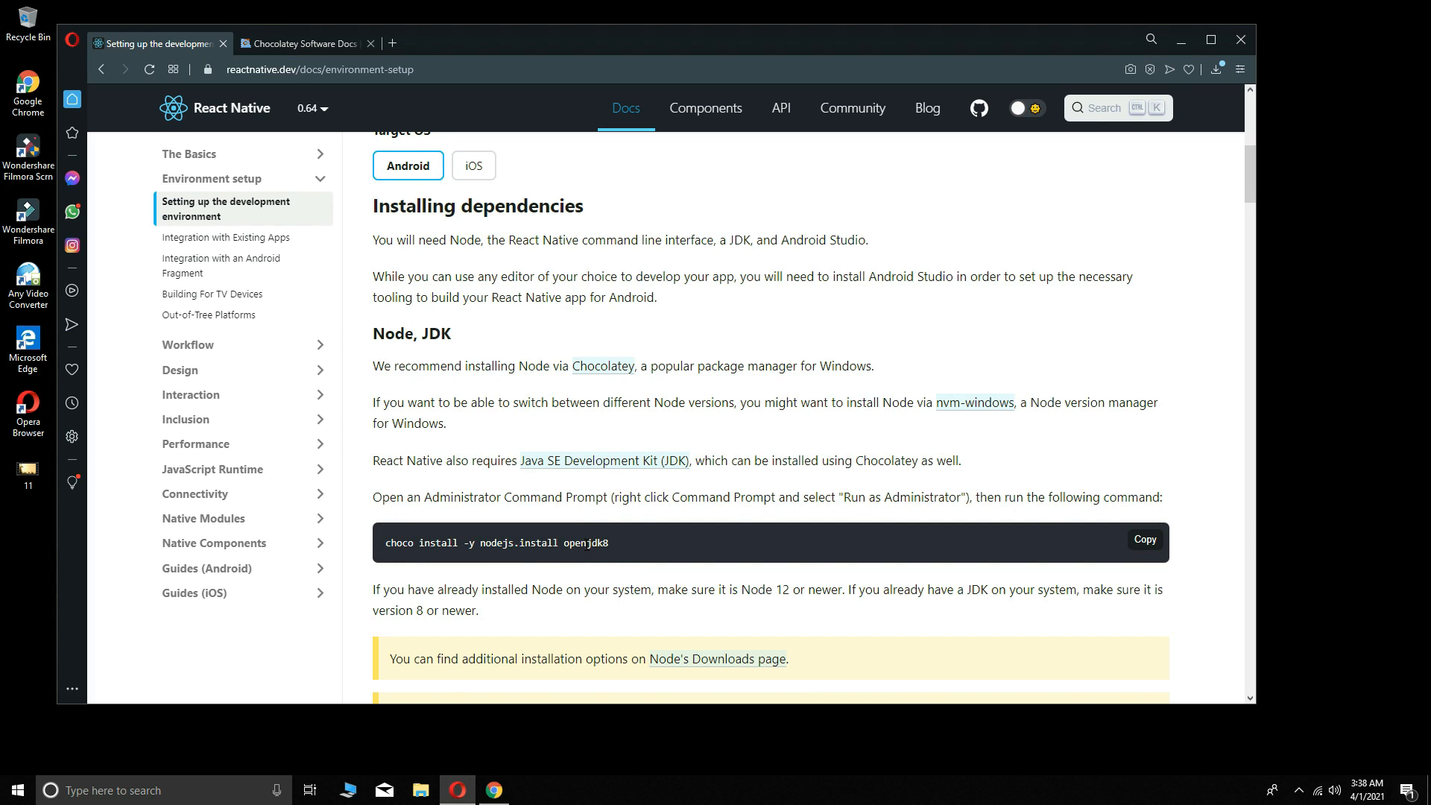
left_click_drag(613, 542, 586, 544)
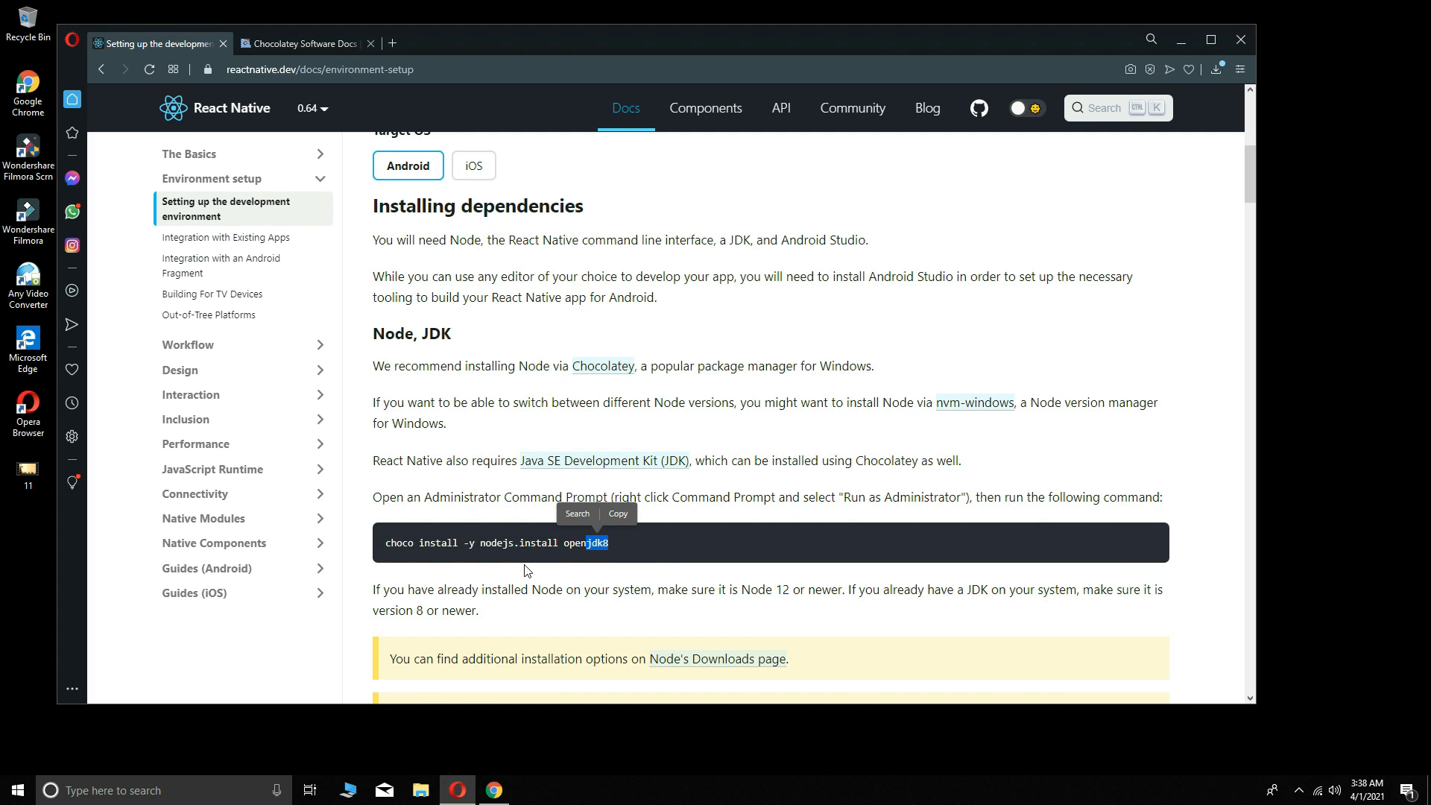
left_click(472, 473)
left_click_drag(373, 334, 481, 339)
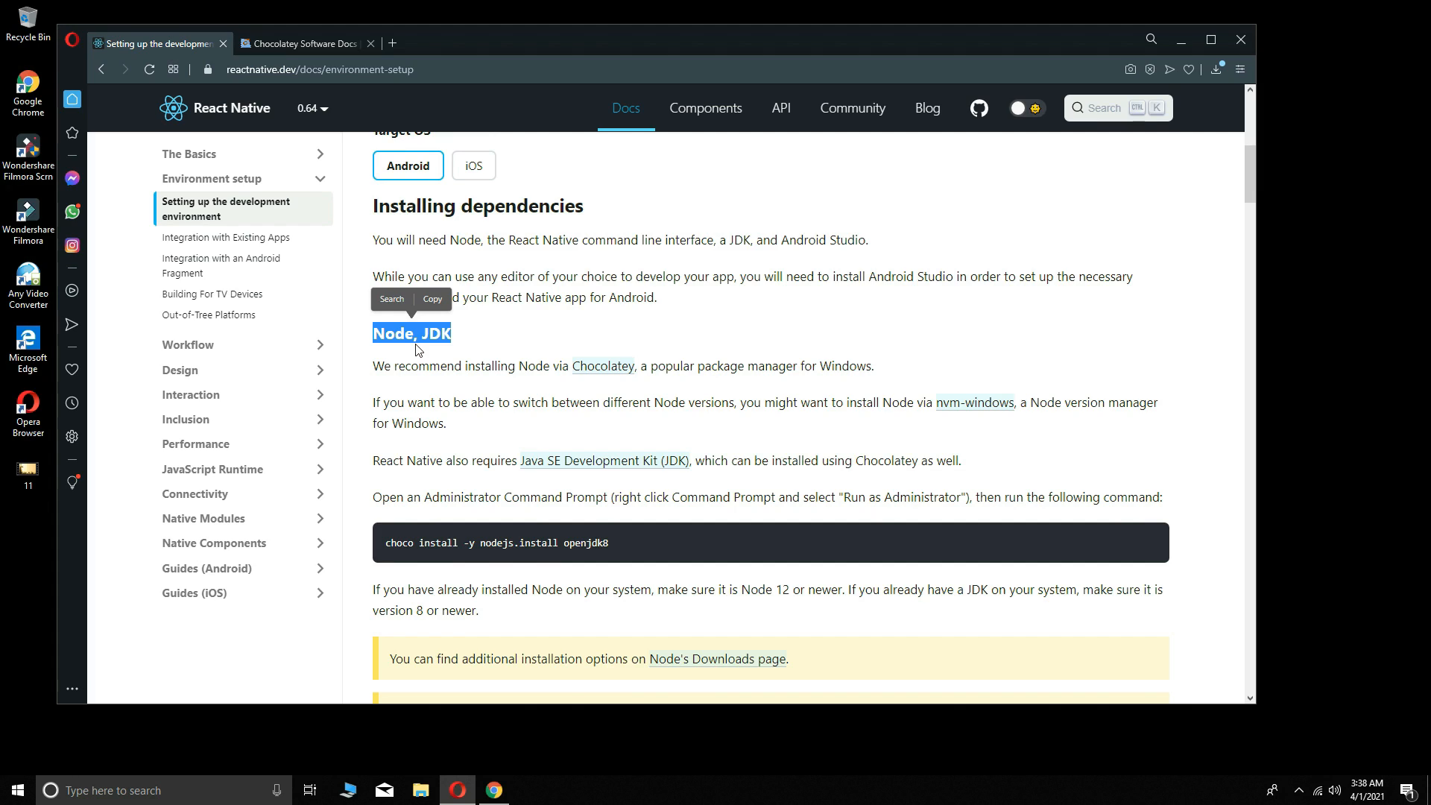
left_click(509, 241)
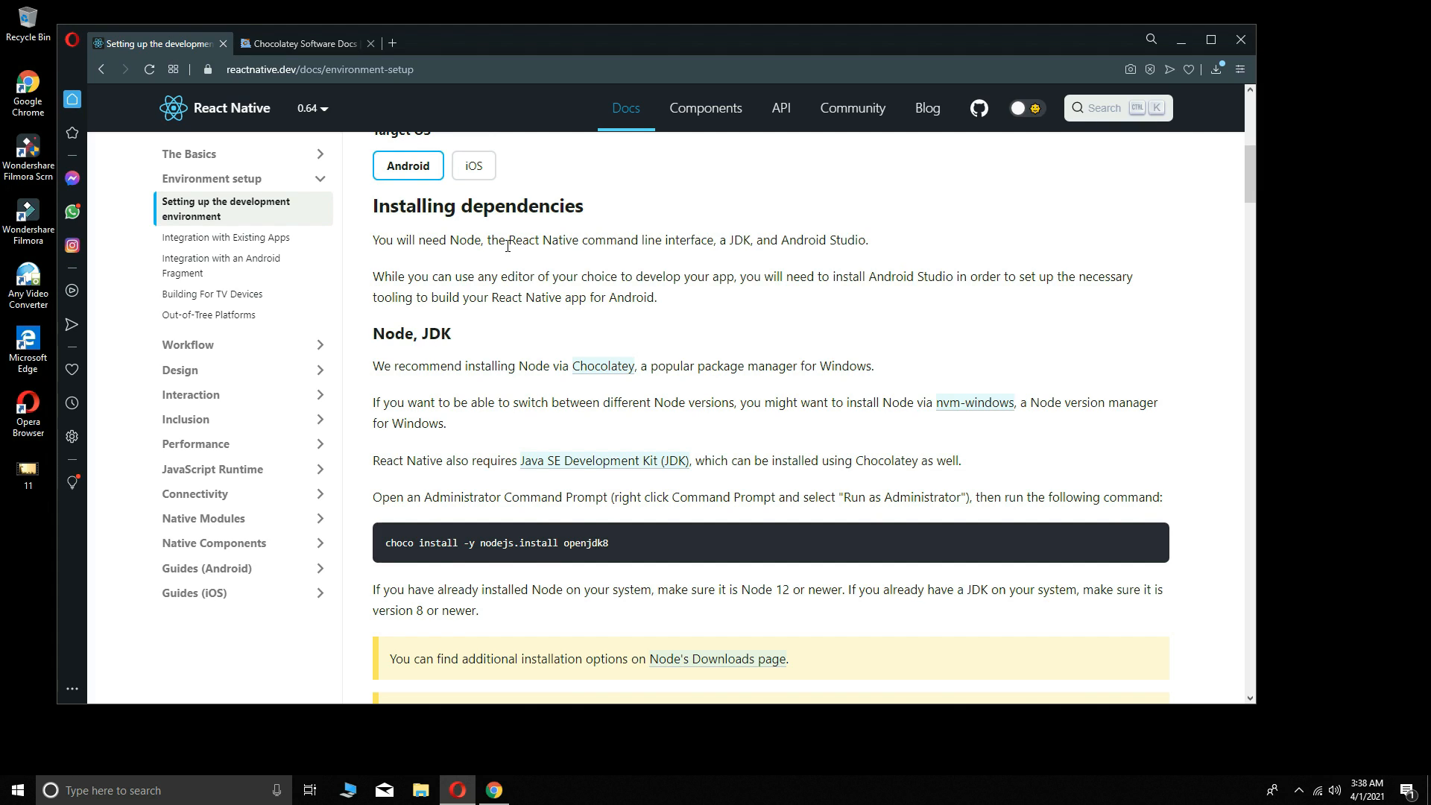
left_click_drag(512, 242, 713, 242)
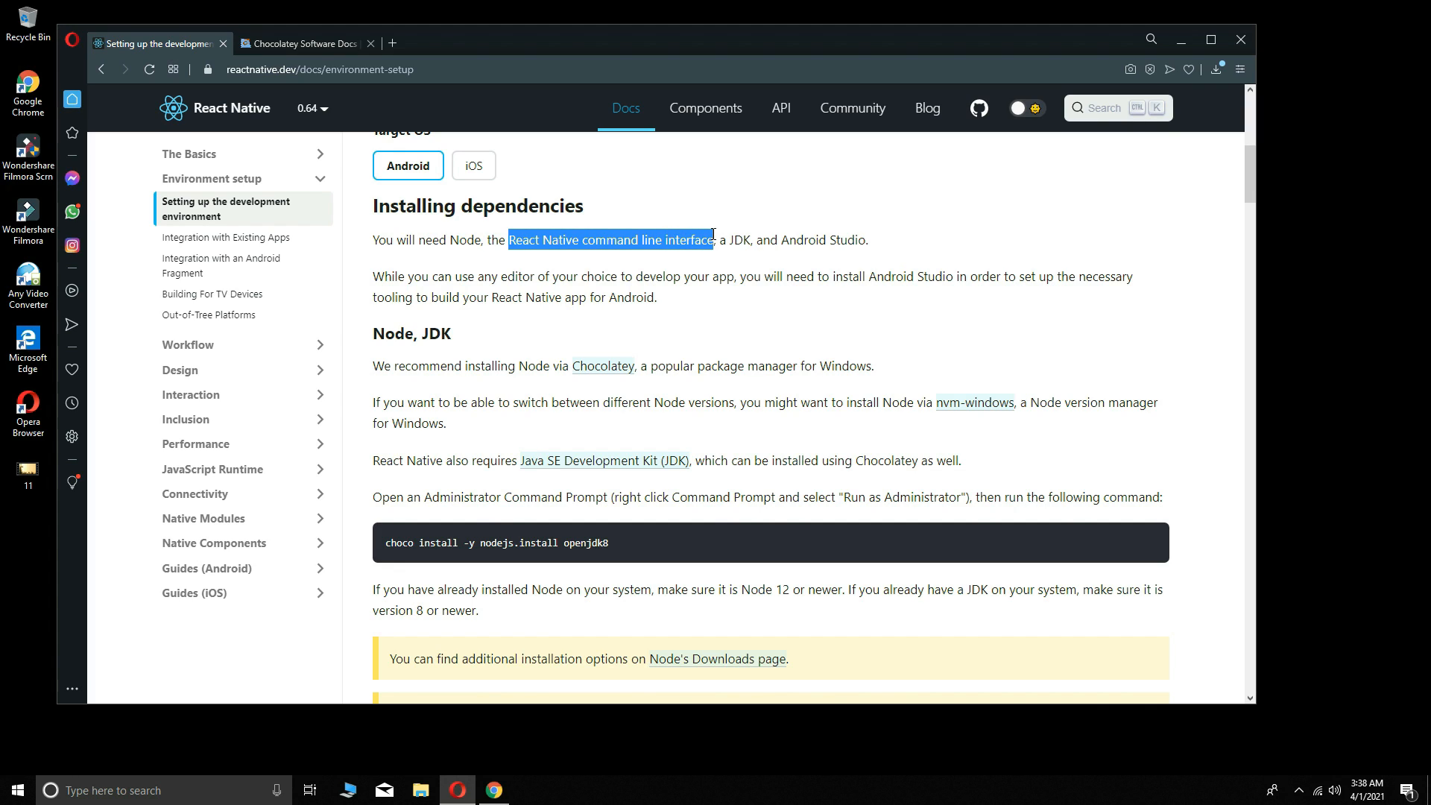
left_click(712, 272)
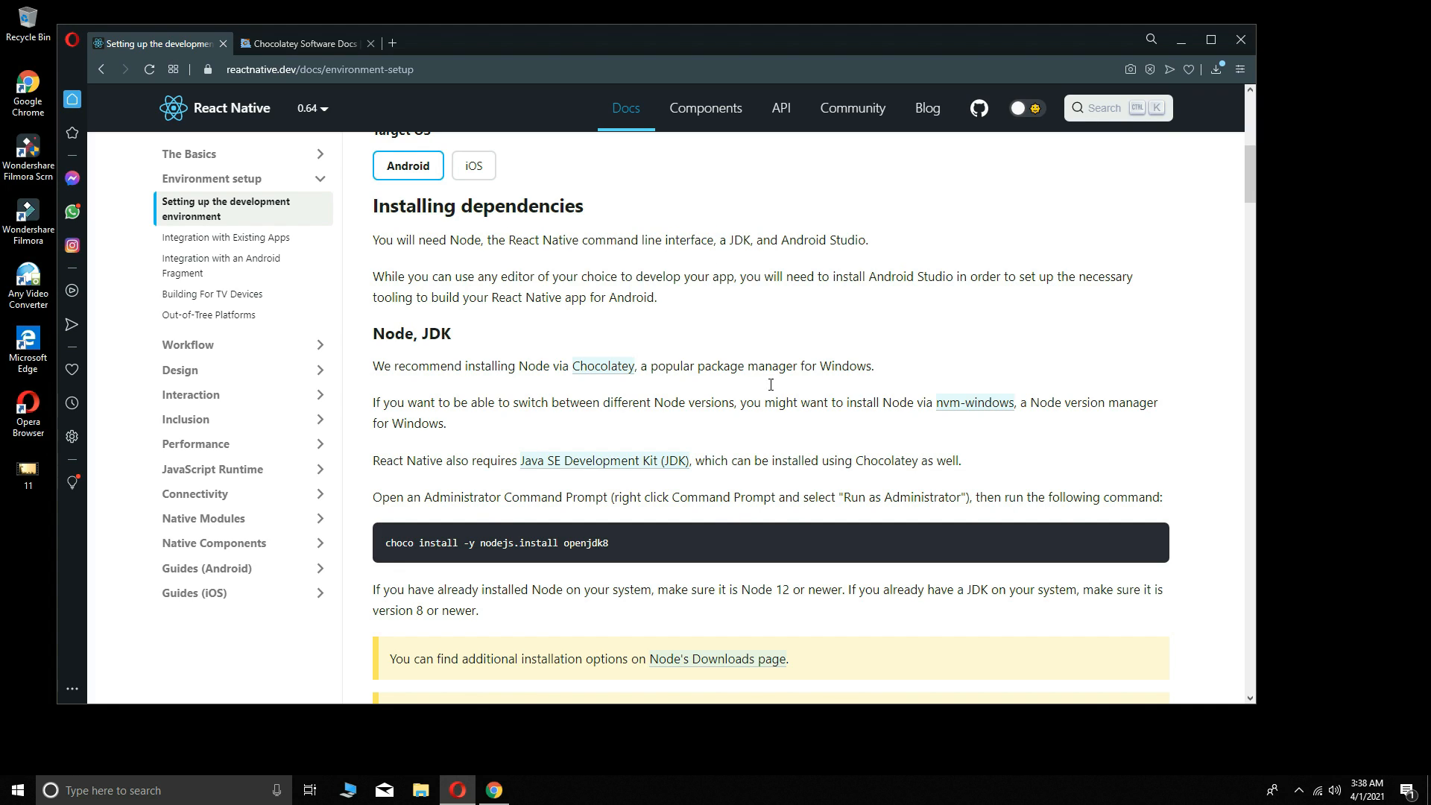
Search Windows for Command Prompt and run it as administrator
left_click(120, 799)
type("commm")
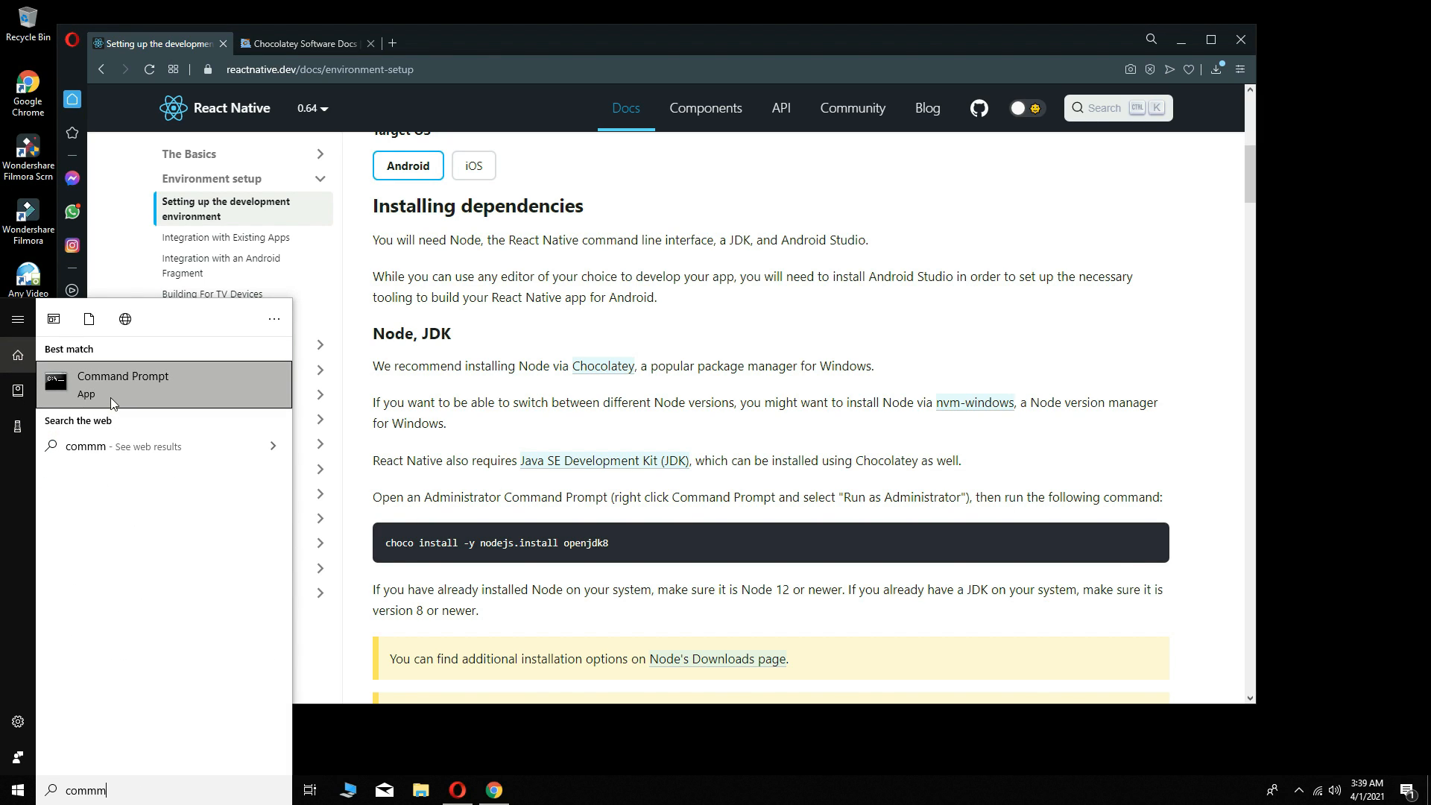
right_click(111, 397)
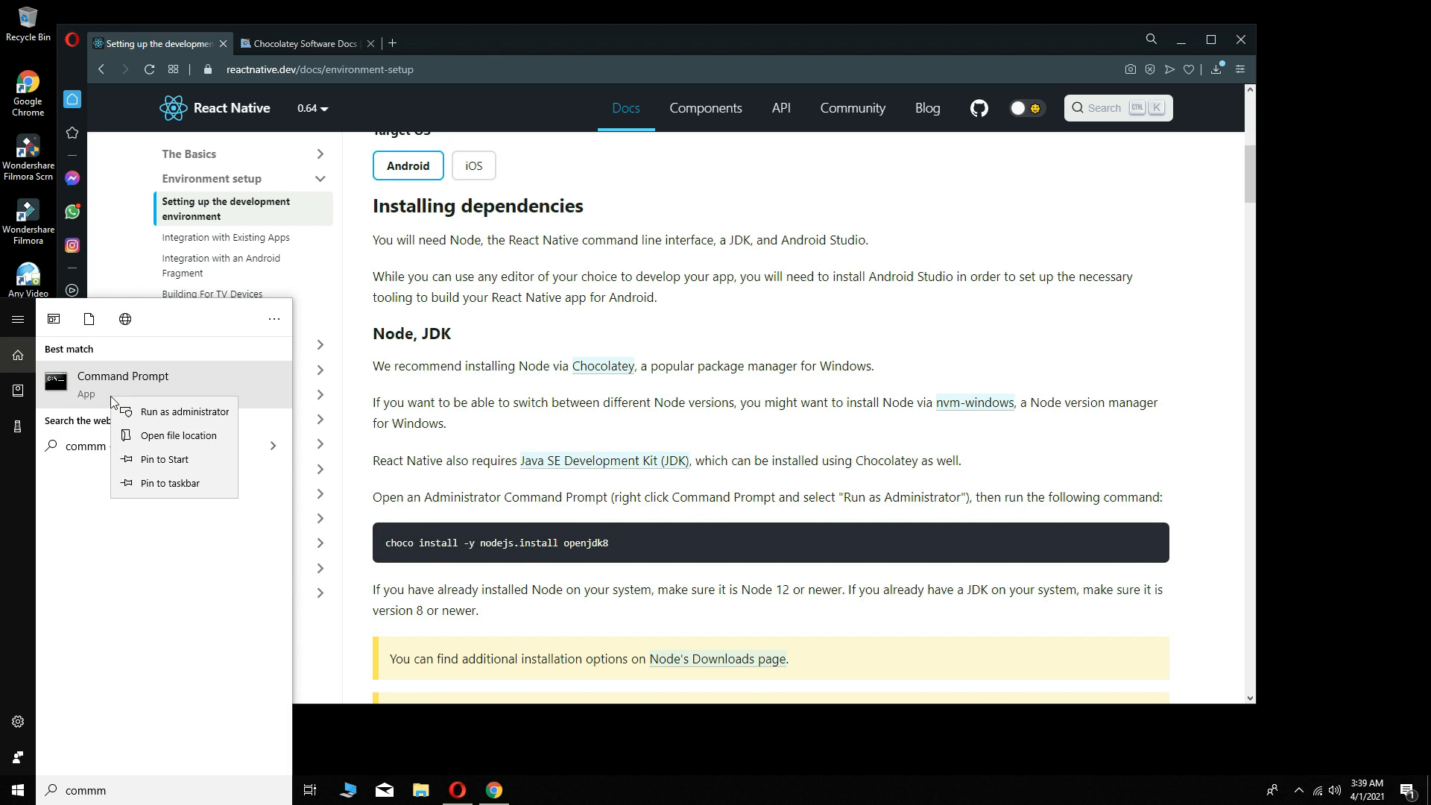
left_click(145, 412)
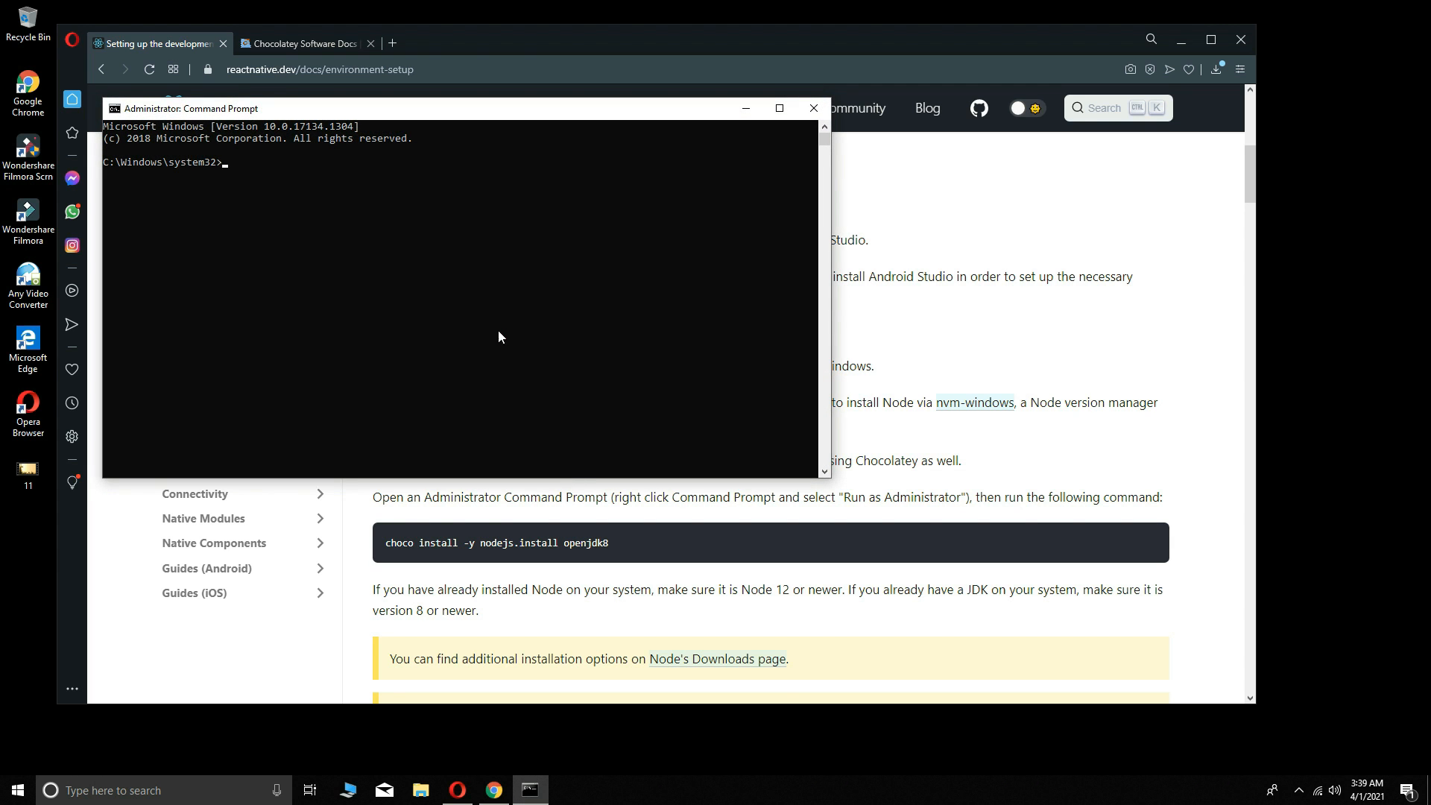
Install the React Native CLI globally with "npm install -g react-native-cli" and close the Command Prompt after it completes
left_click(496, 329)
type("npm install -g react-native-cli")
key("Return")
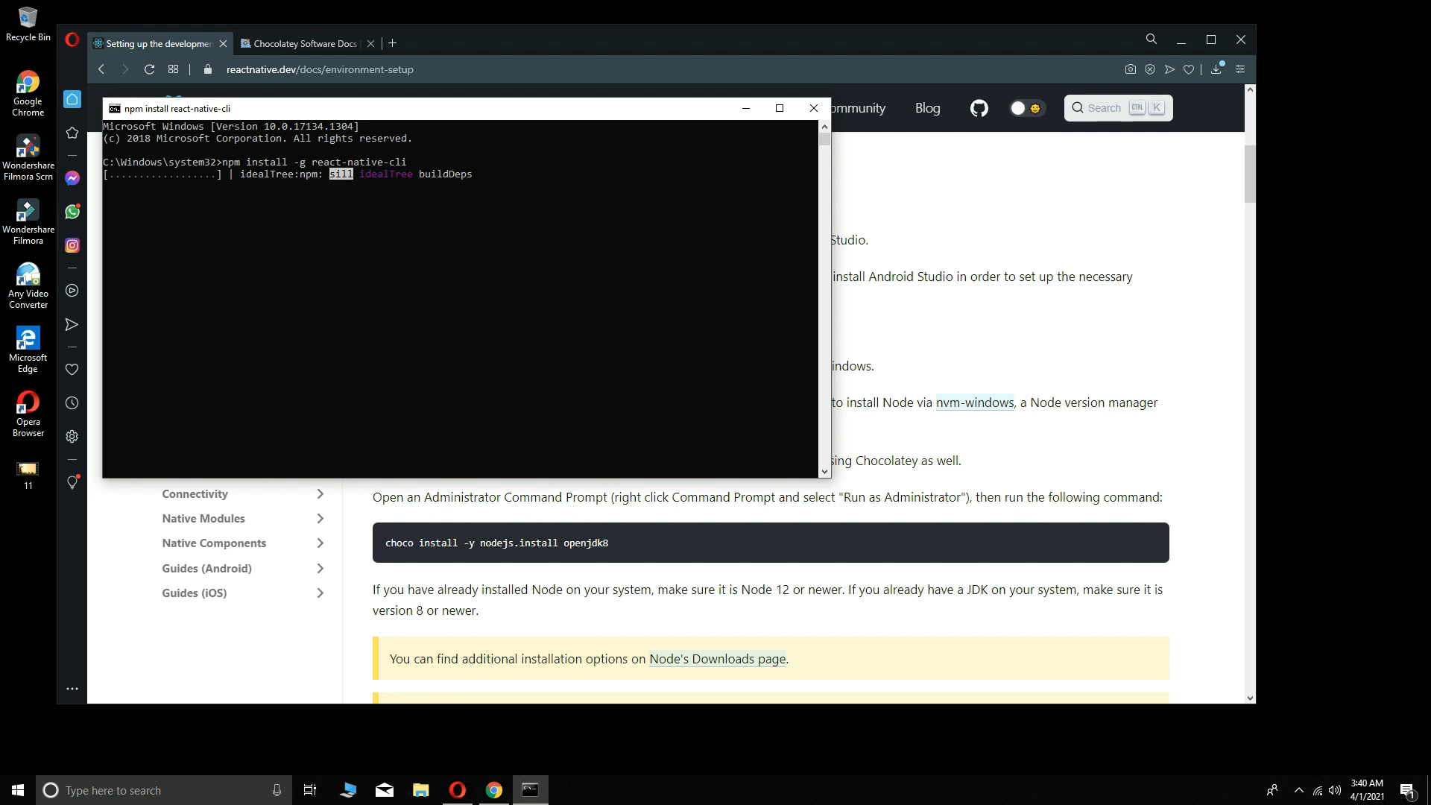
left_click(1366, 620)
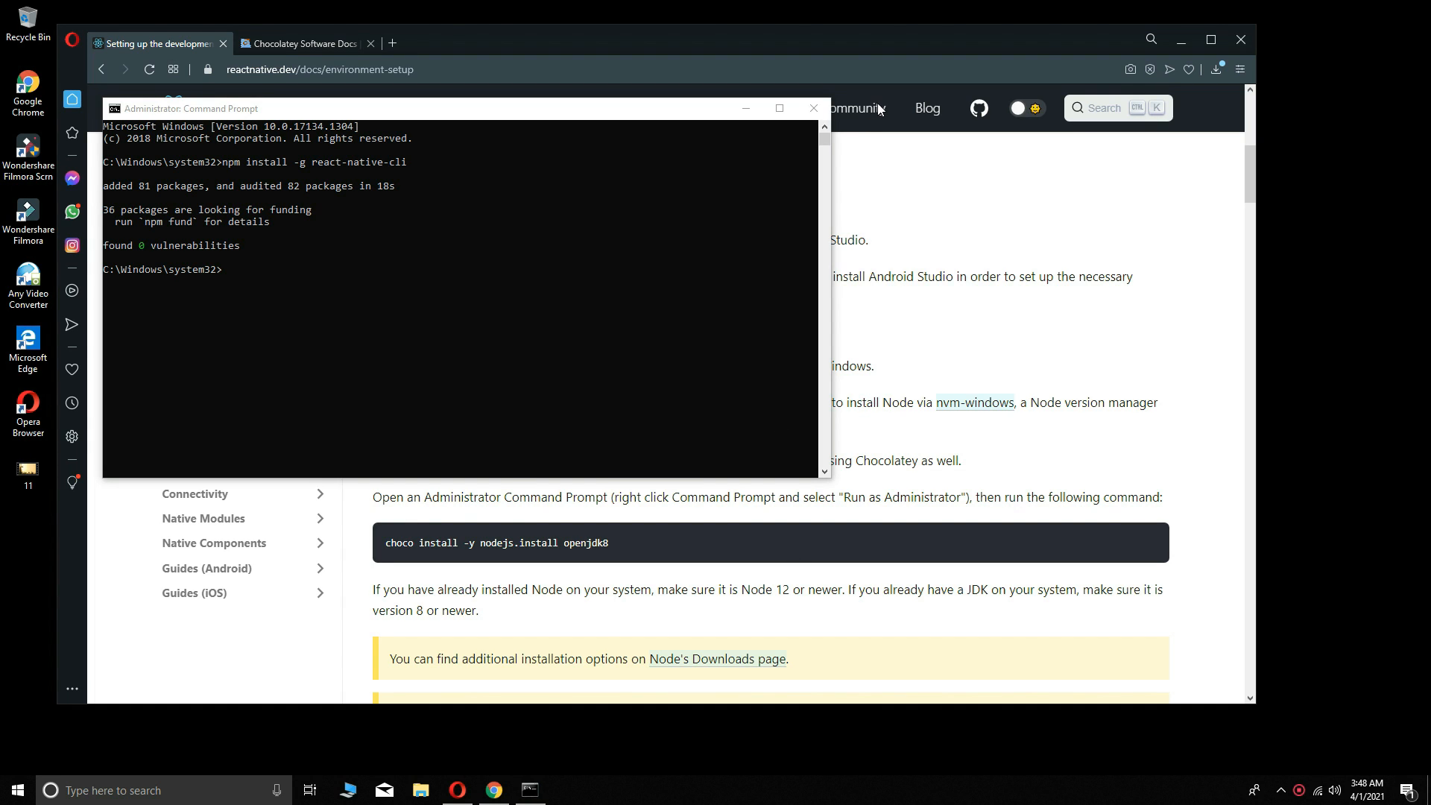
left_click(805, 112)
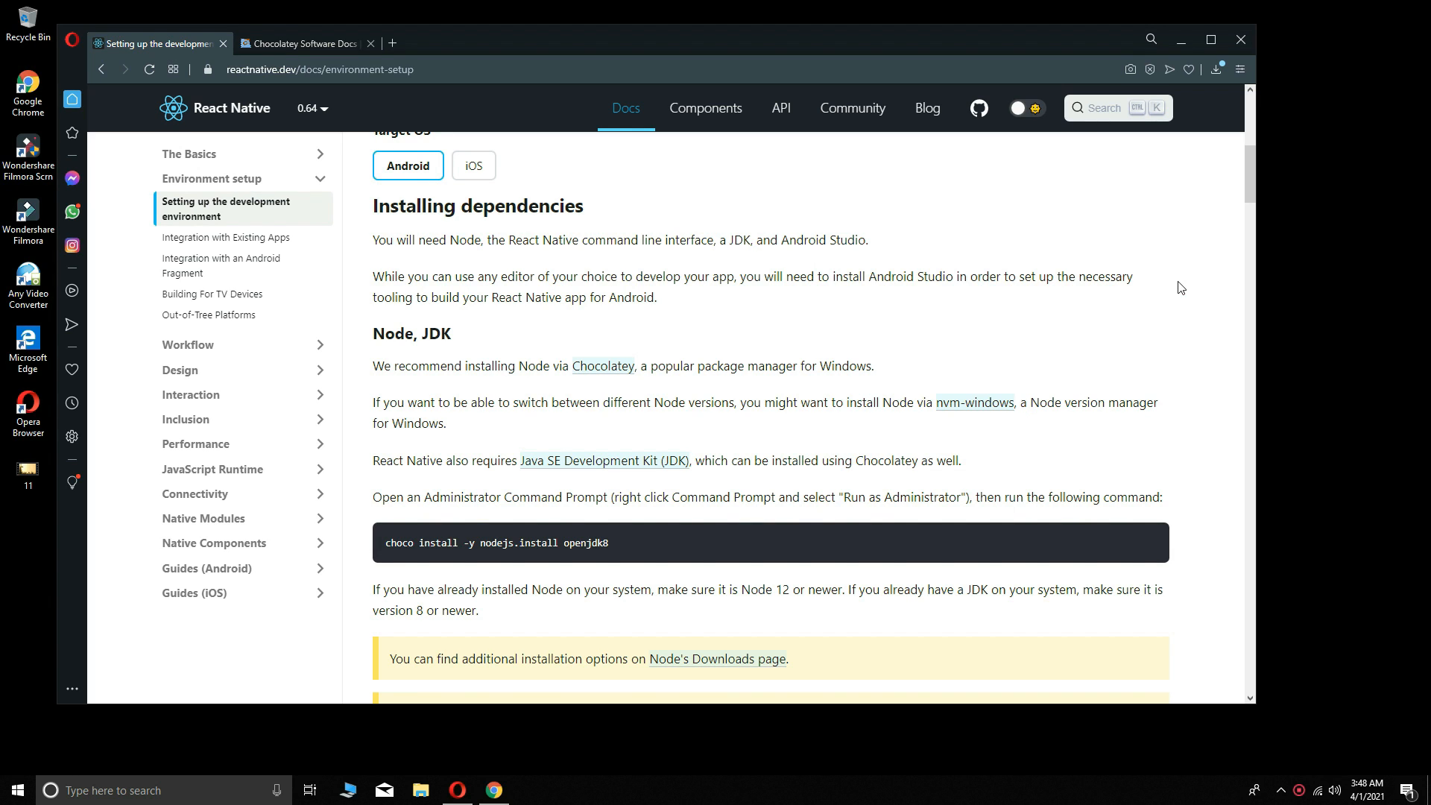
Search Google for "android studio" in the second browser tab and open the official developer.android.com/studio download page
left_click_drag(1246, 181, 1242, 232)
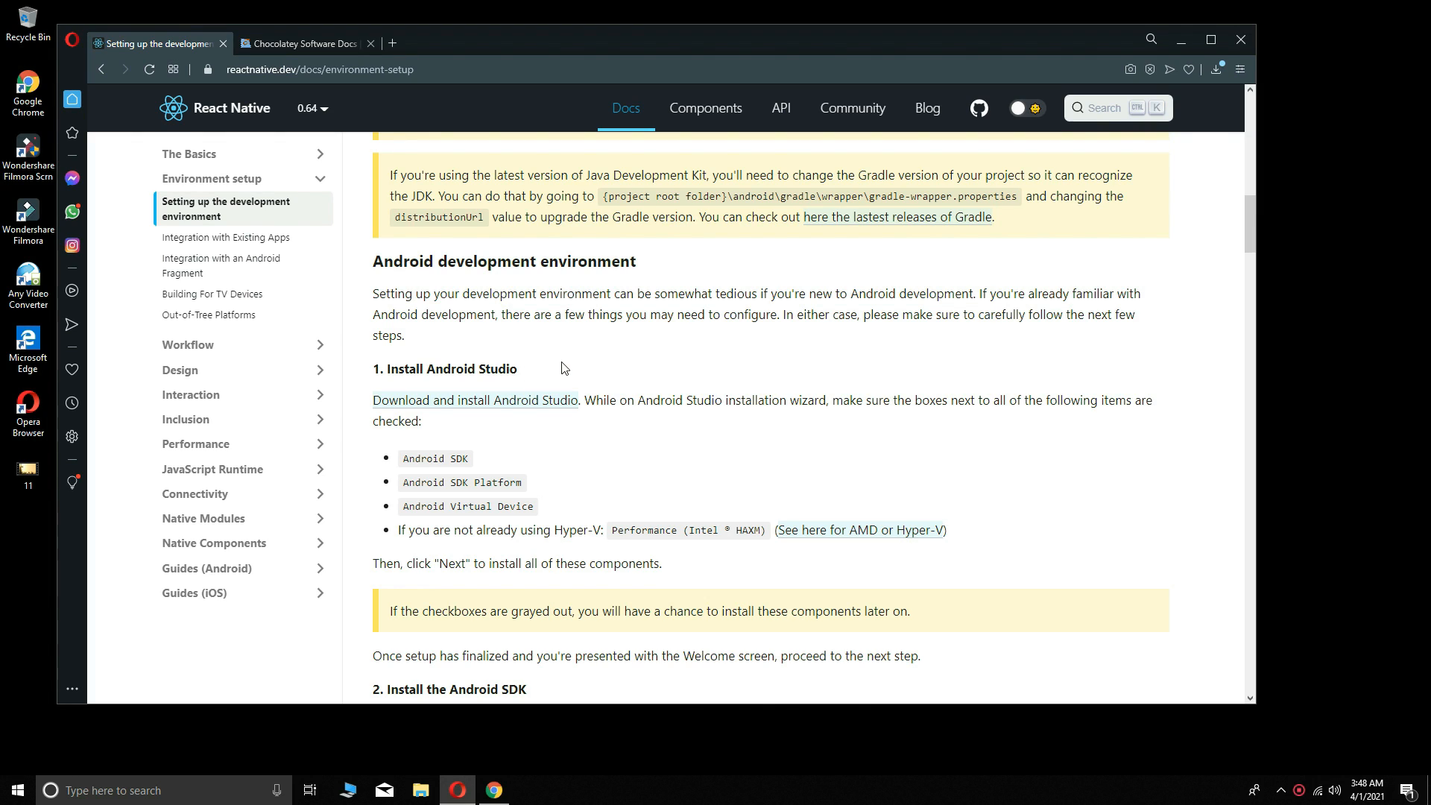
left_click(295, 44)
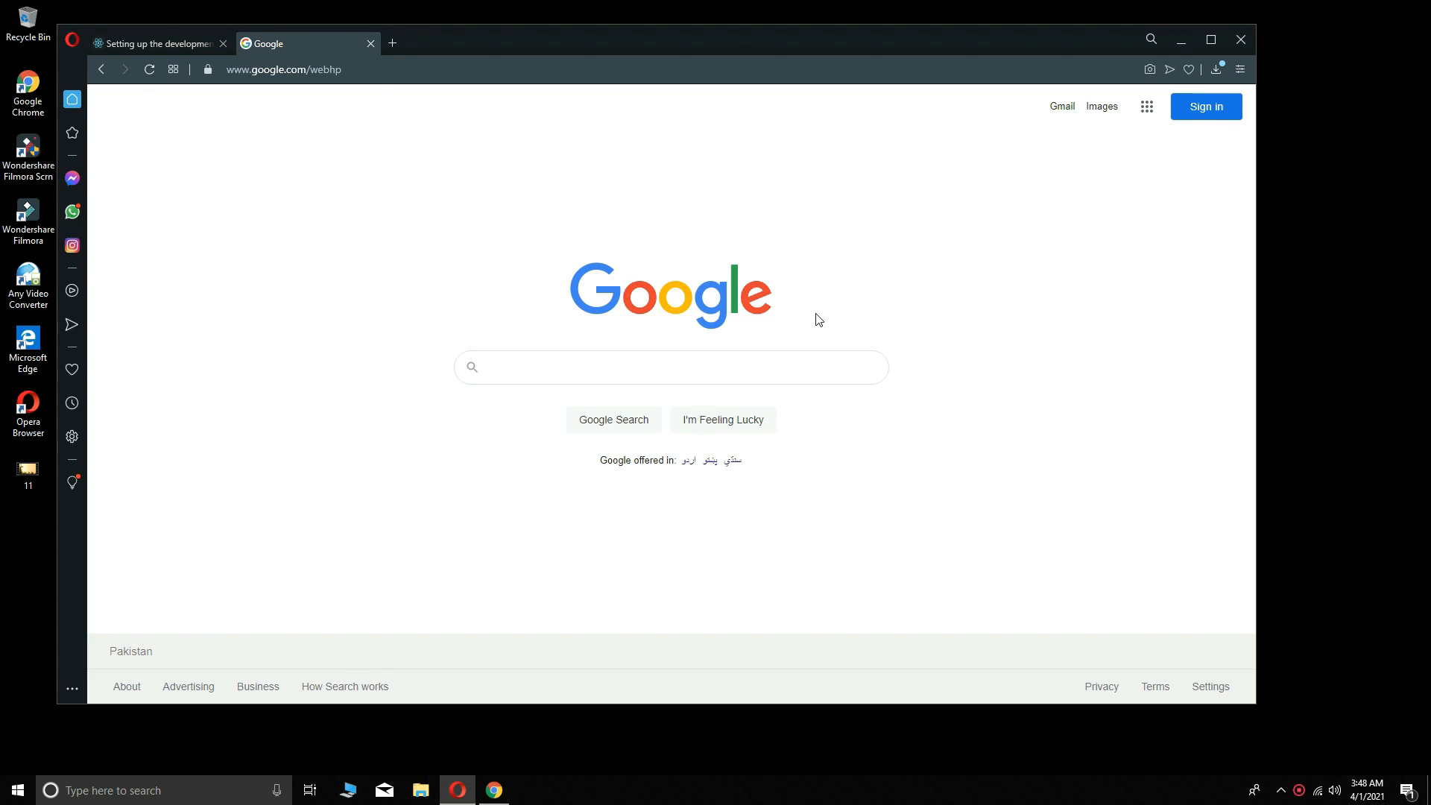
type("android")
key("Down")
key("Down")
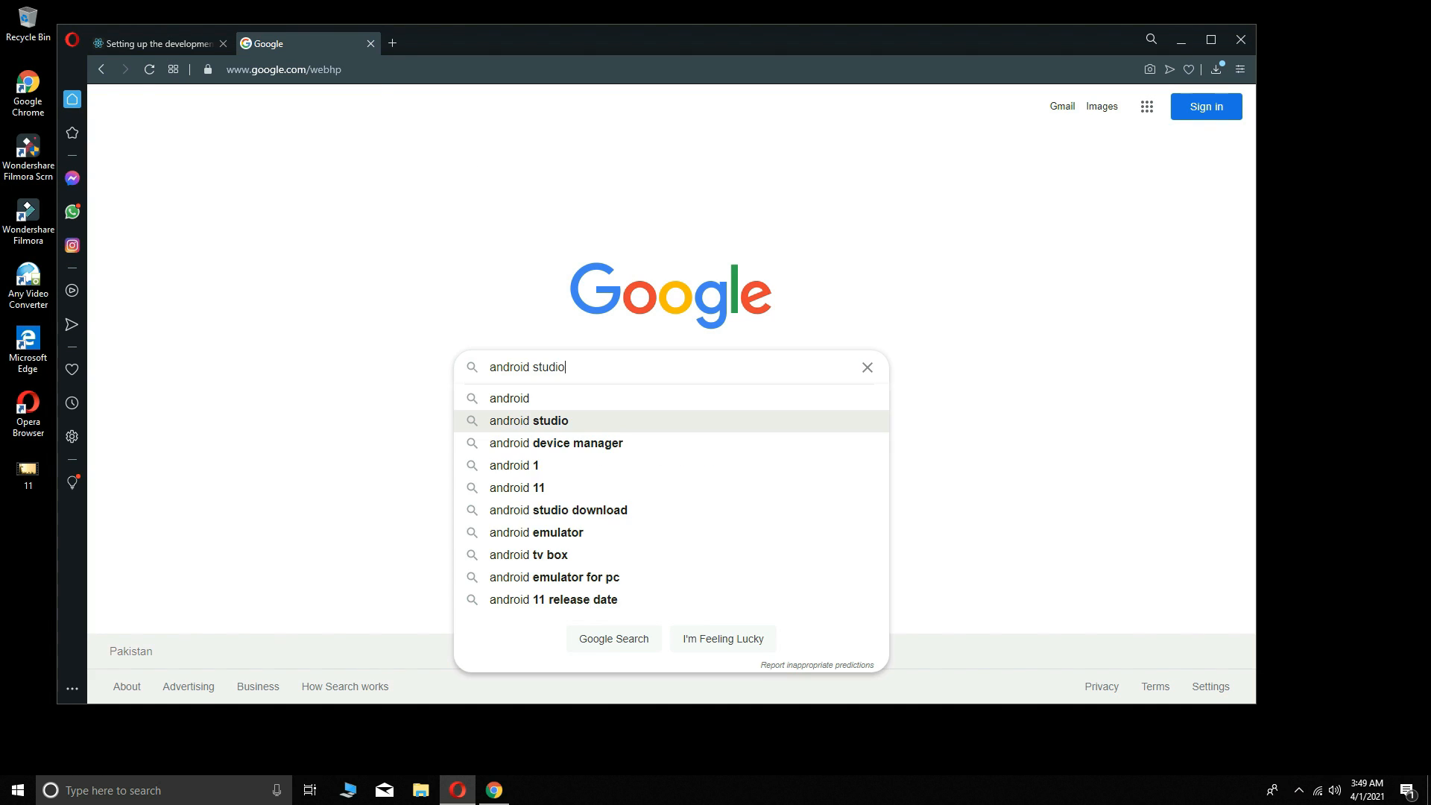
key("Return")
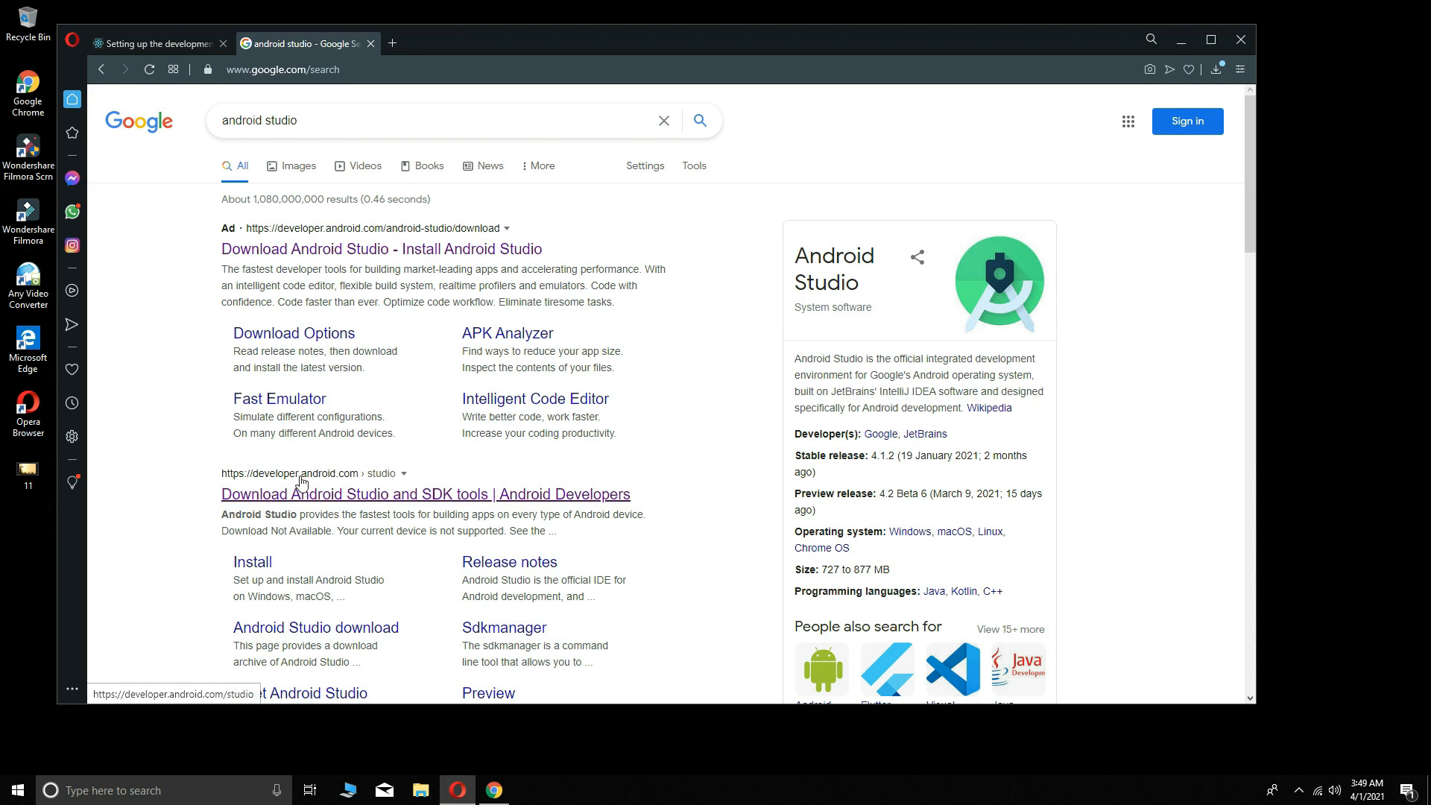
left_click(386, 502)
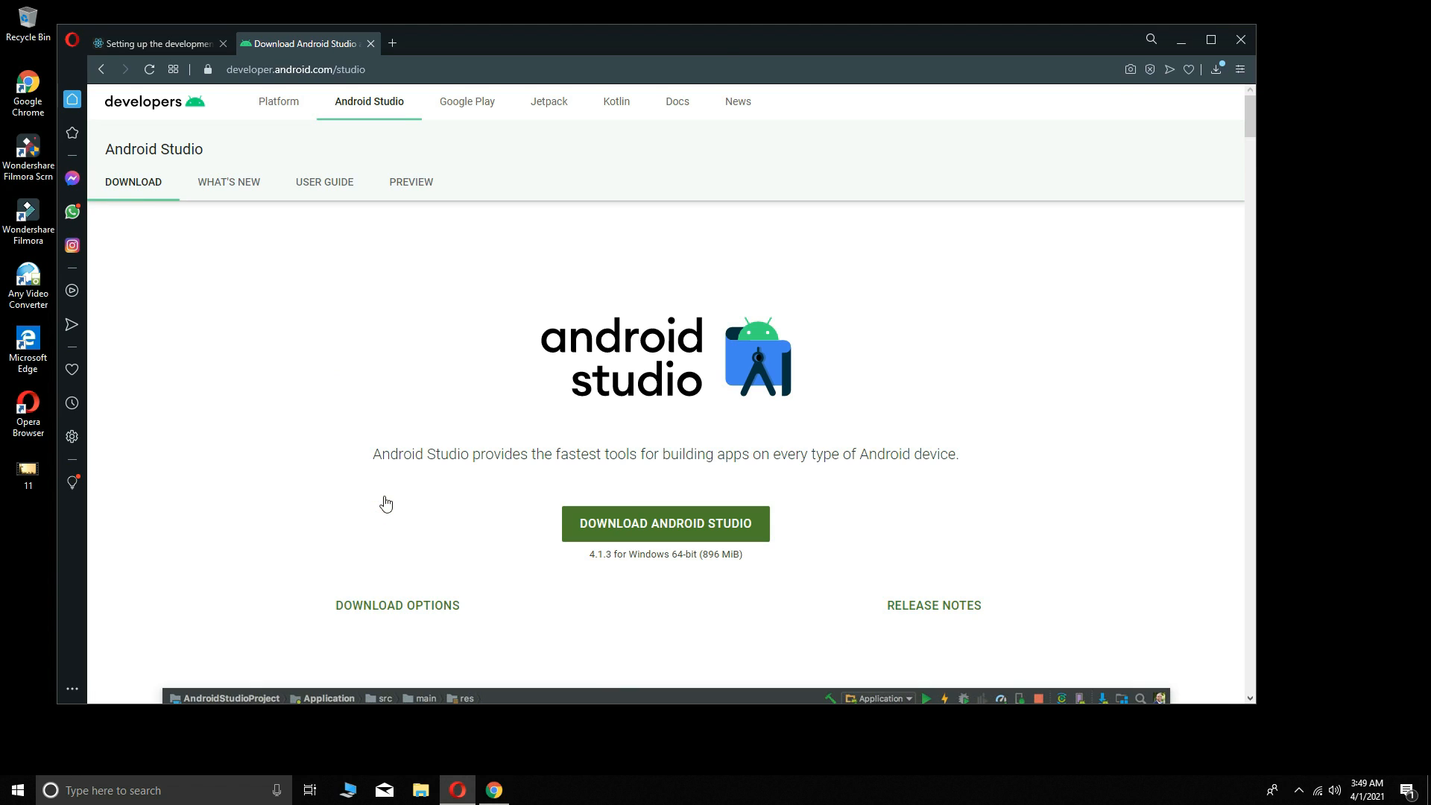
Download Android Studio 4.1.3 for Windows, agreeing to the terms and conditions, and save the installer in the Downloads folder
left_click(234, 69)
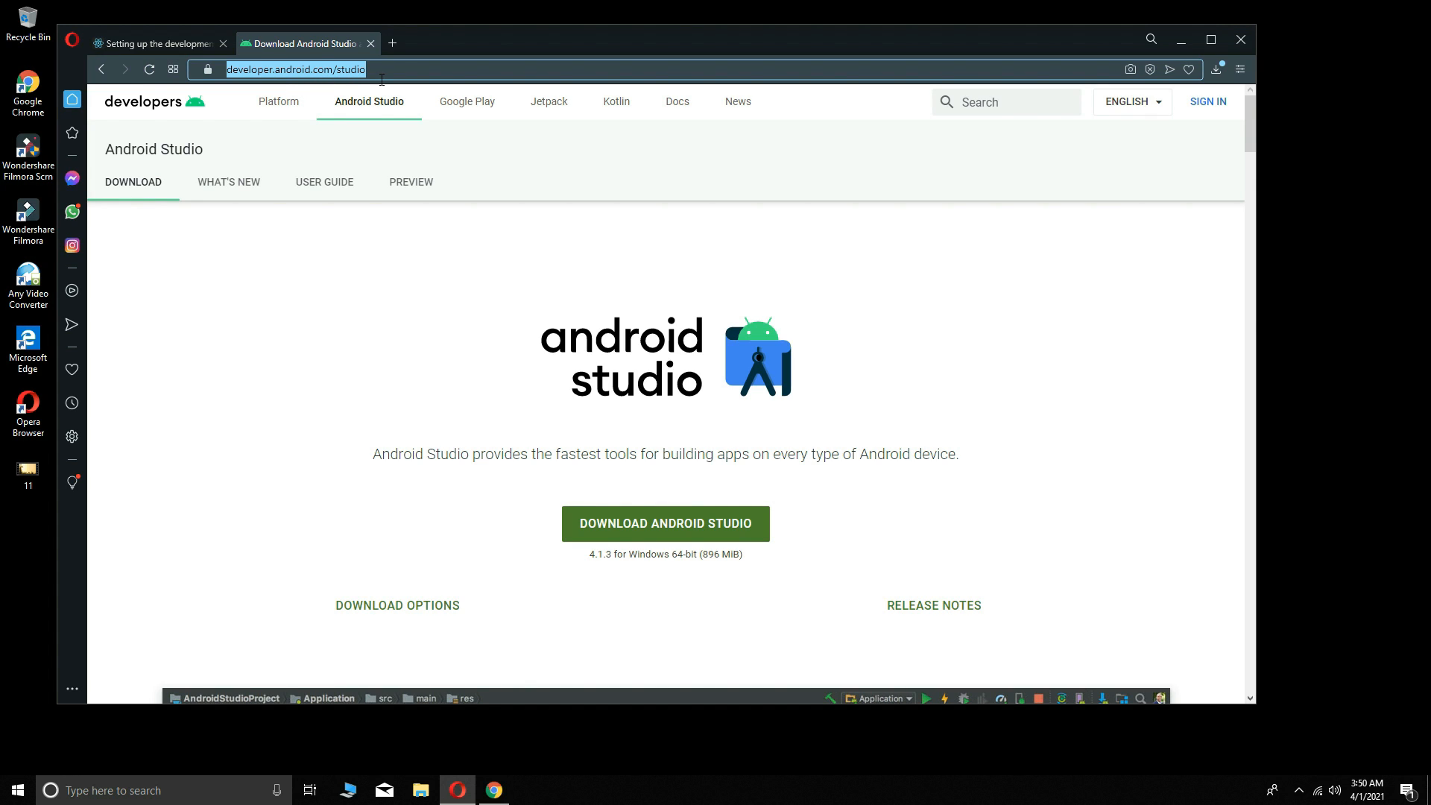
left_click(960, 333)
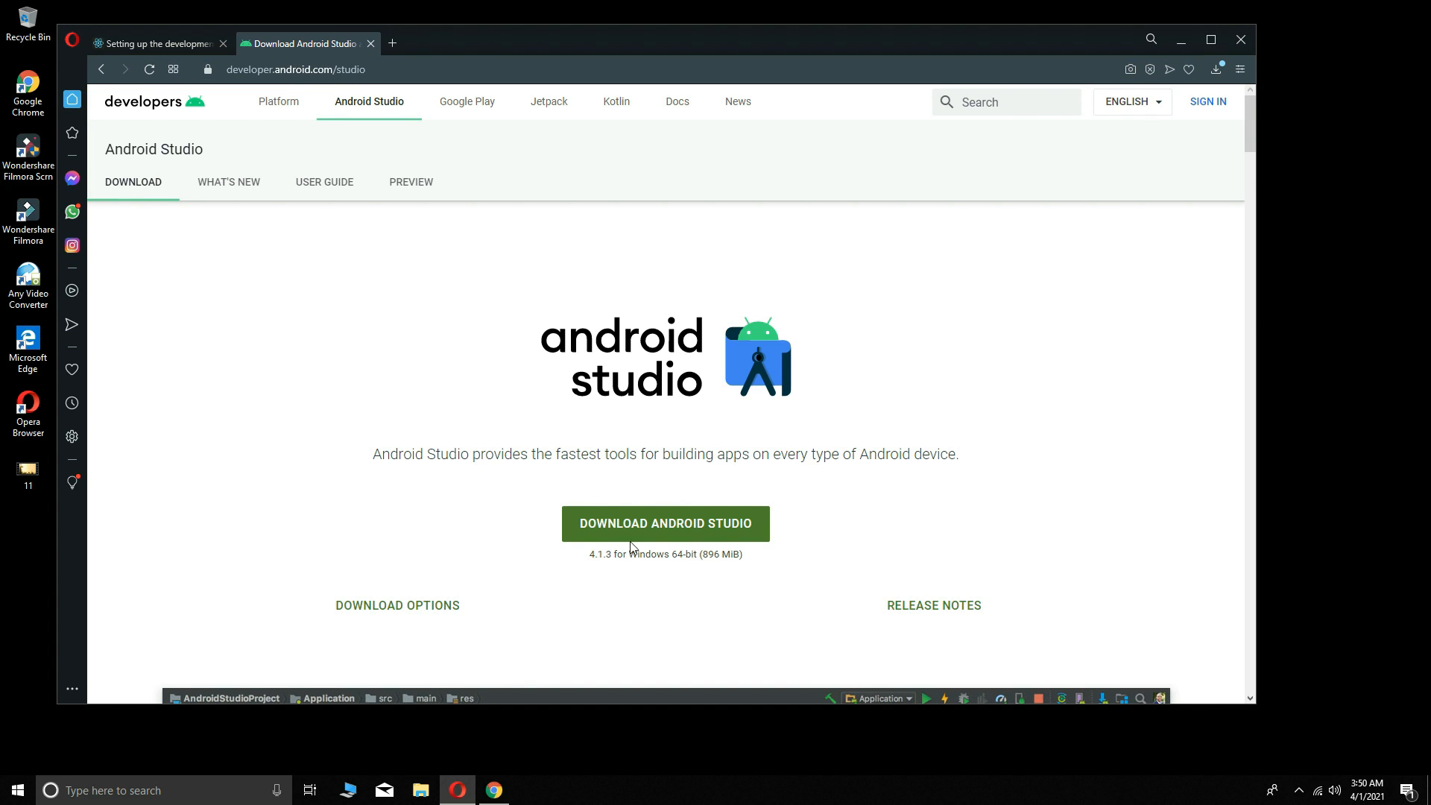
left_click(721, 527)
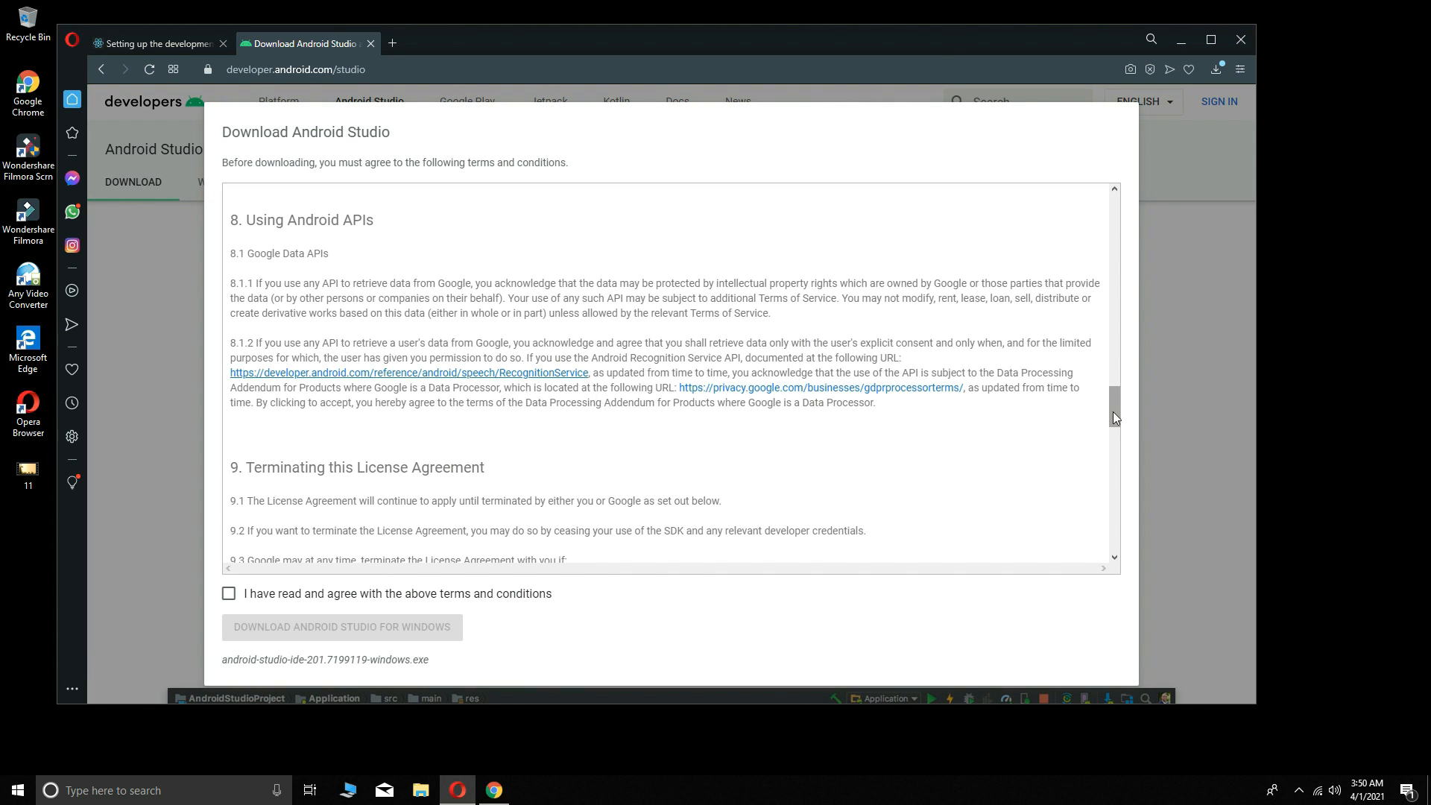
scroll(1114, 438, "down", 1)
scroll(1114, 438, "down", 14)
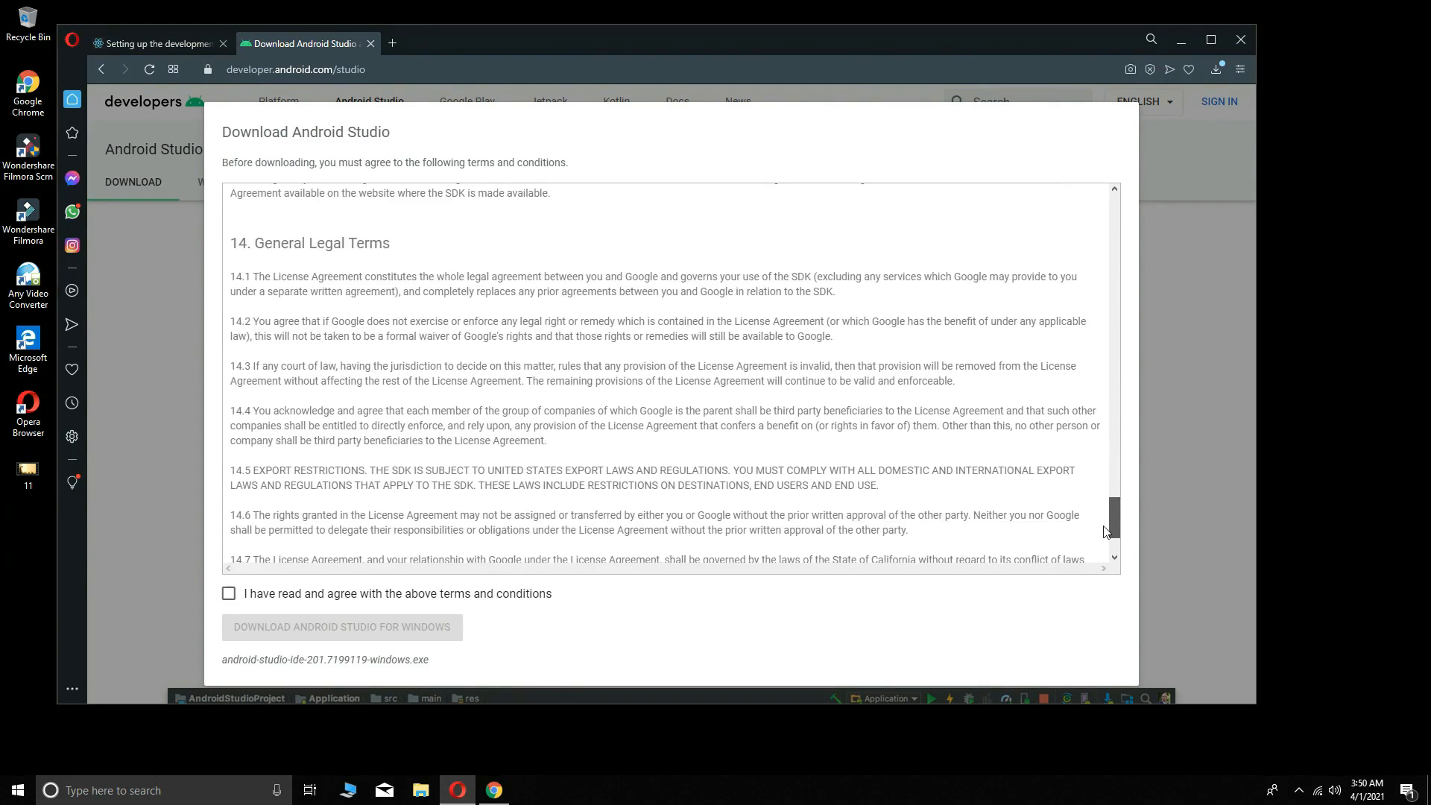
left_click(229, 594)
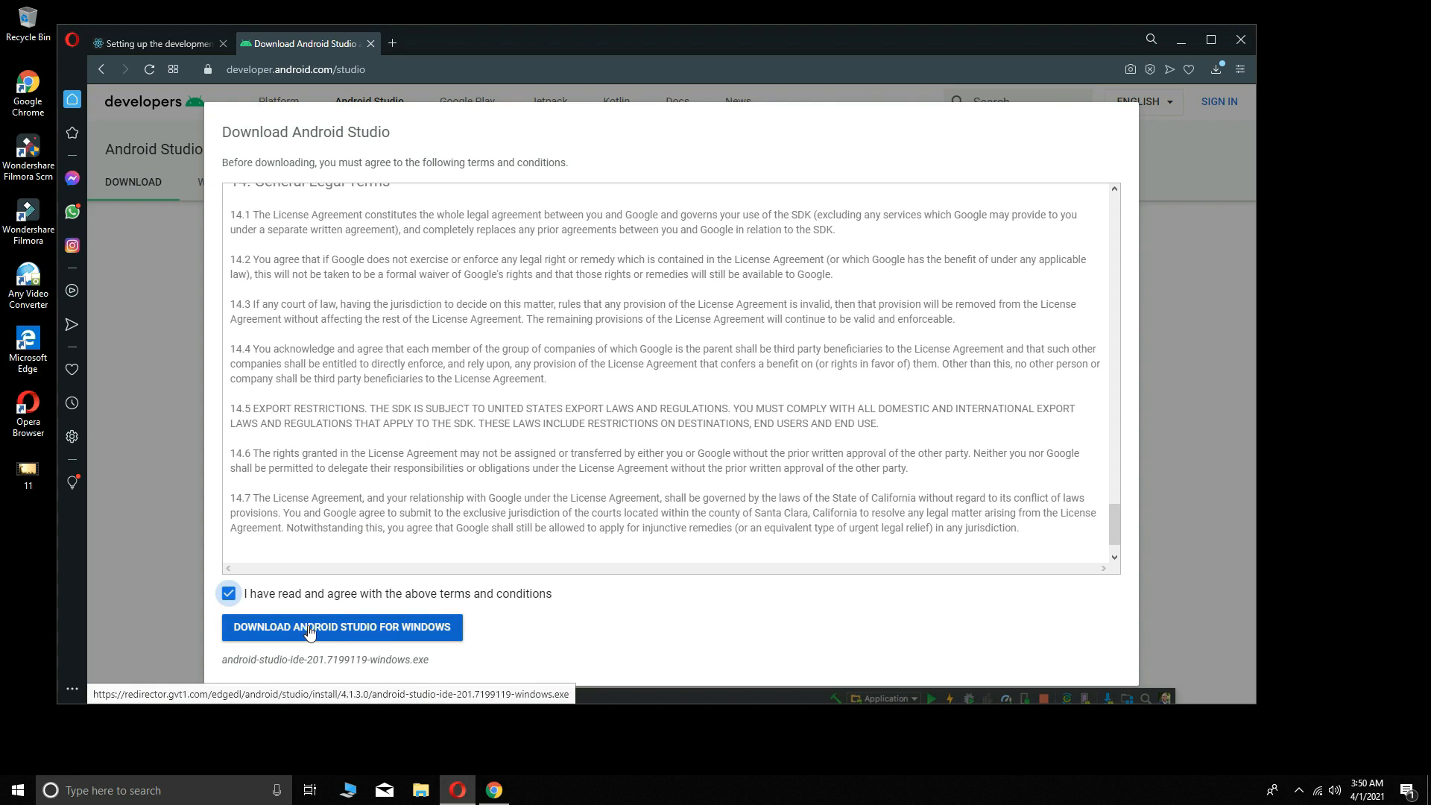
left_click(271, 630)
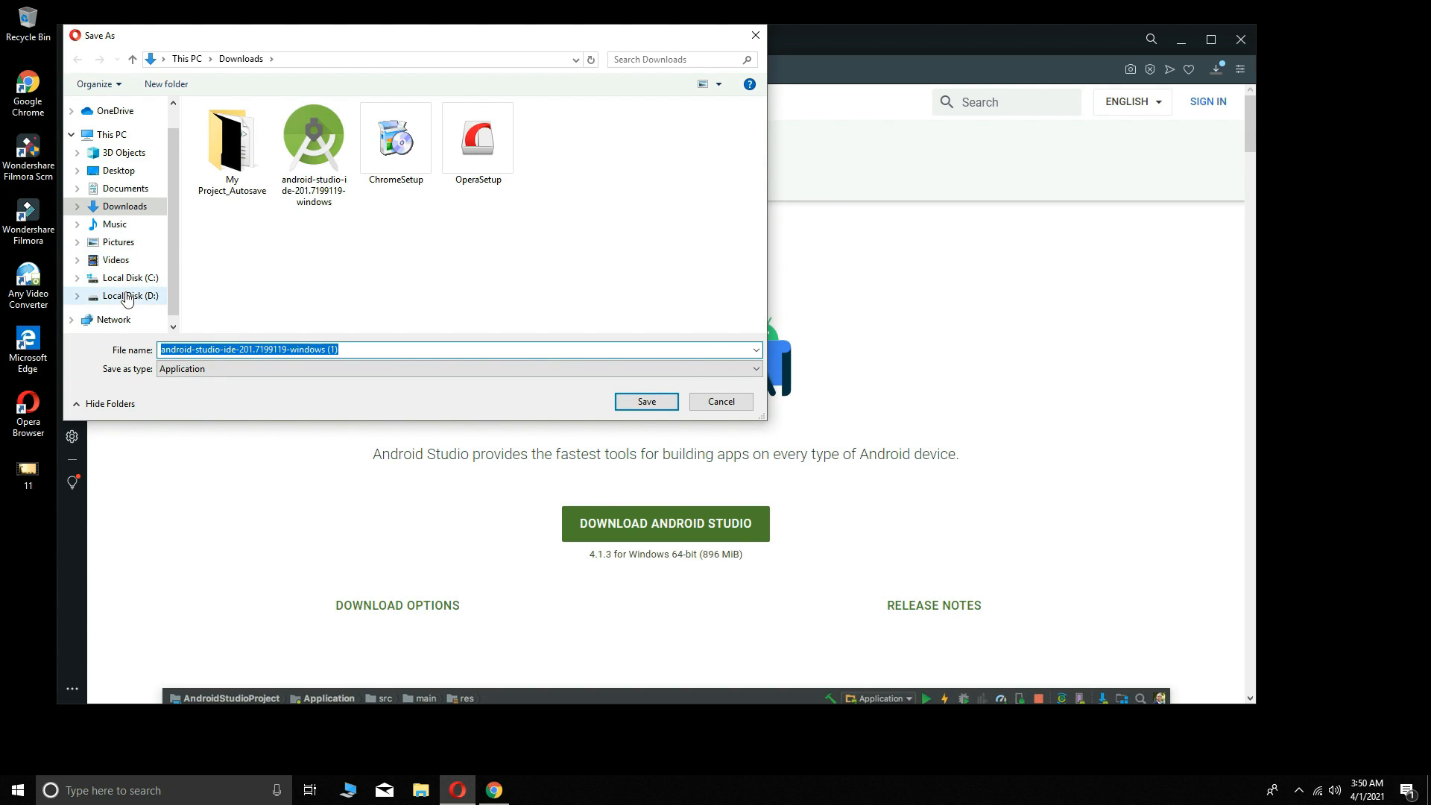
left_click(119, 214)
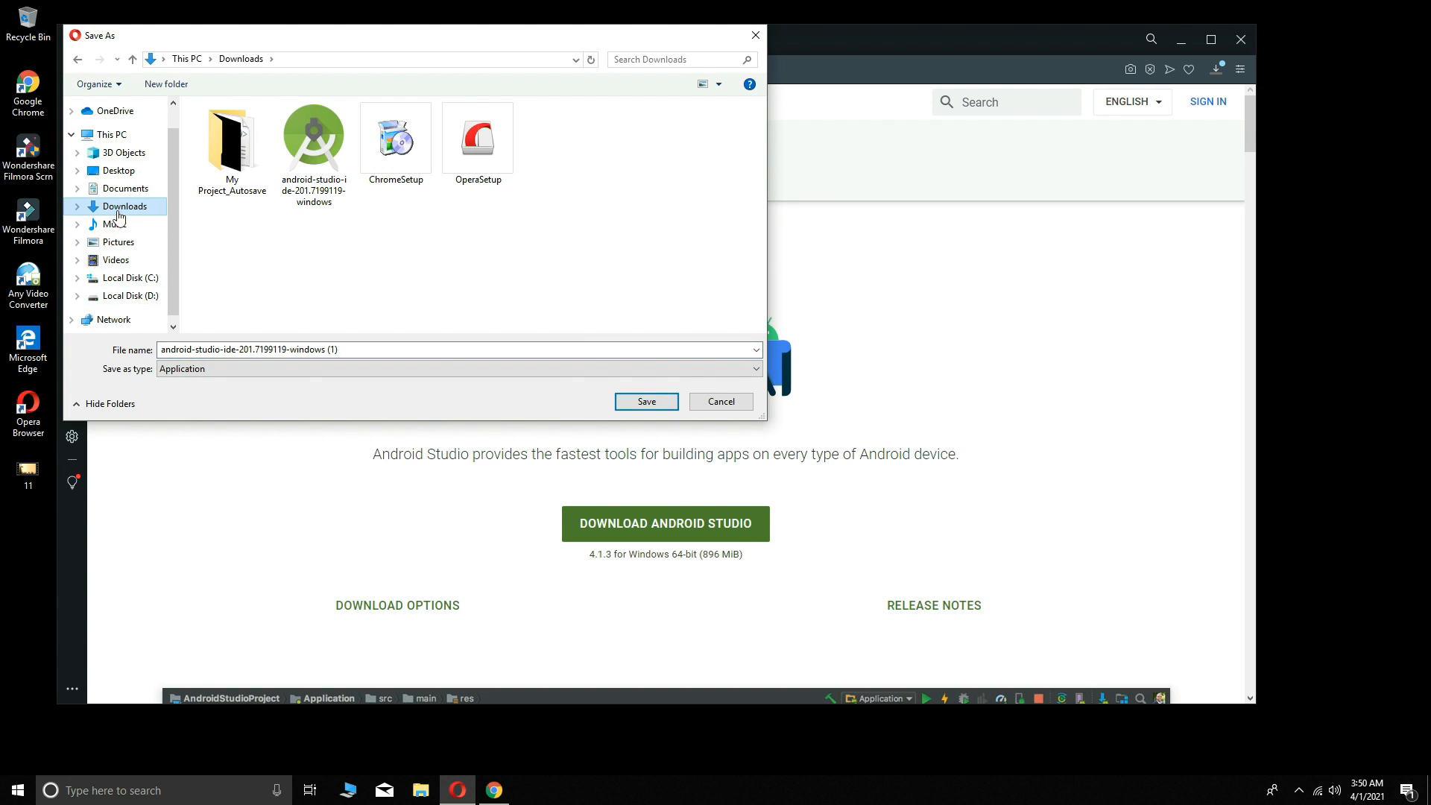
left_click(646, 402)
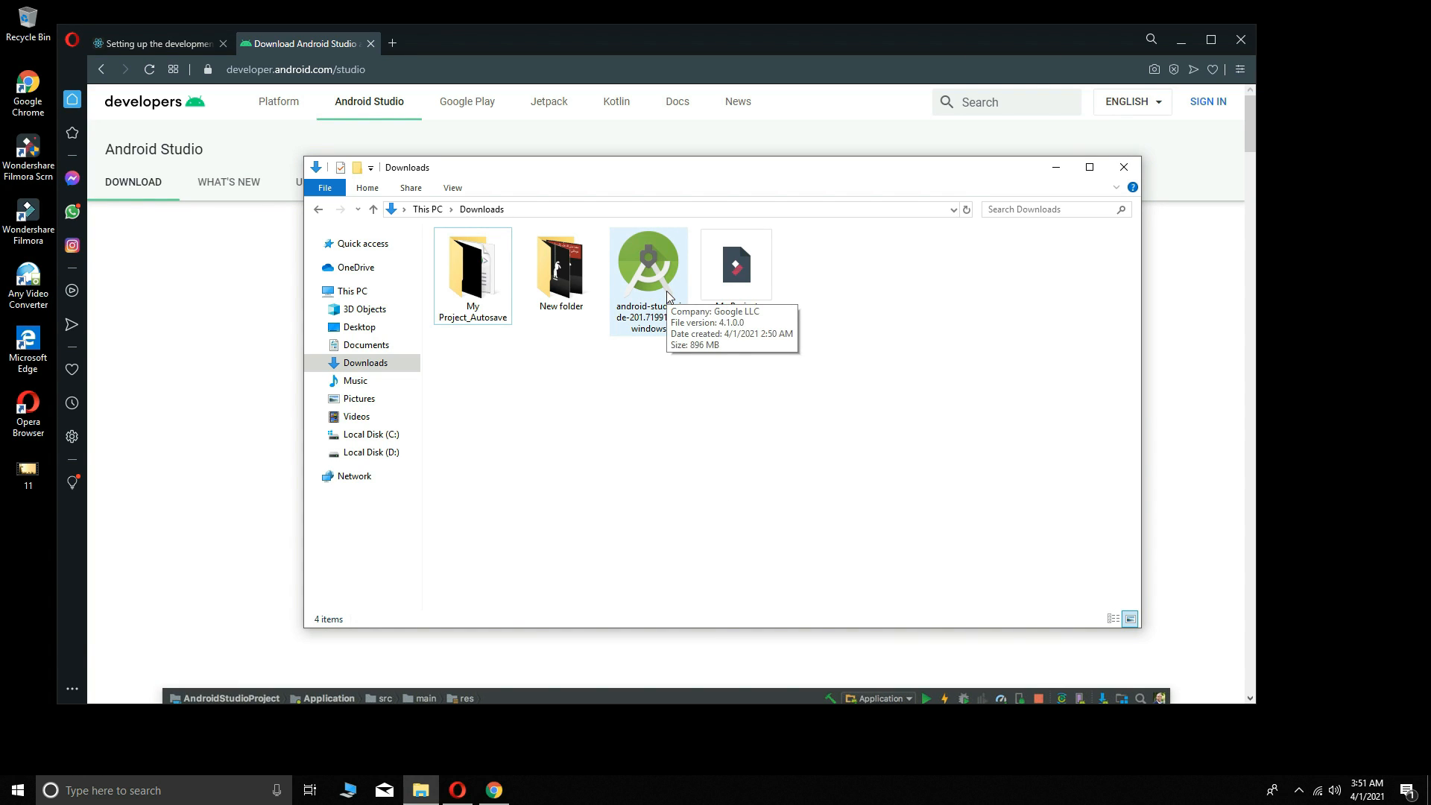
Launch the android-studio-ide-201.7199119-windows installer from the Downloads folder and close the folder window
left_click(614, 271)
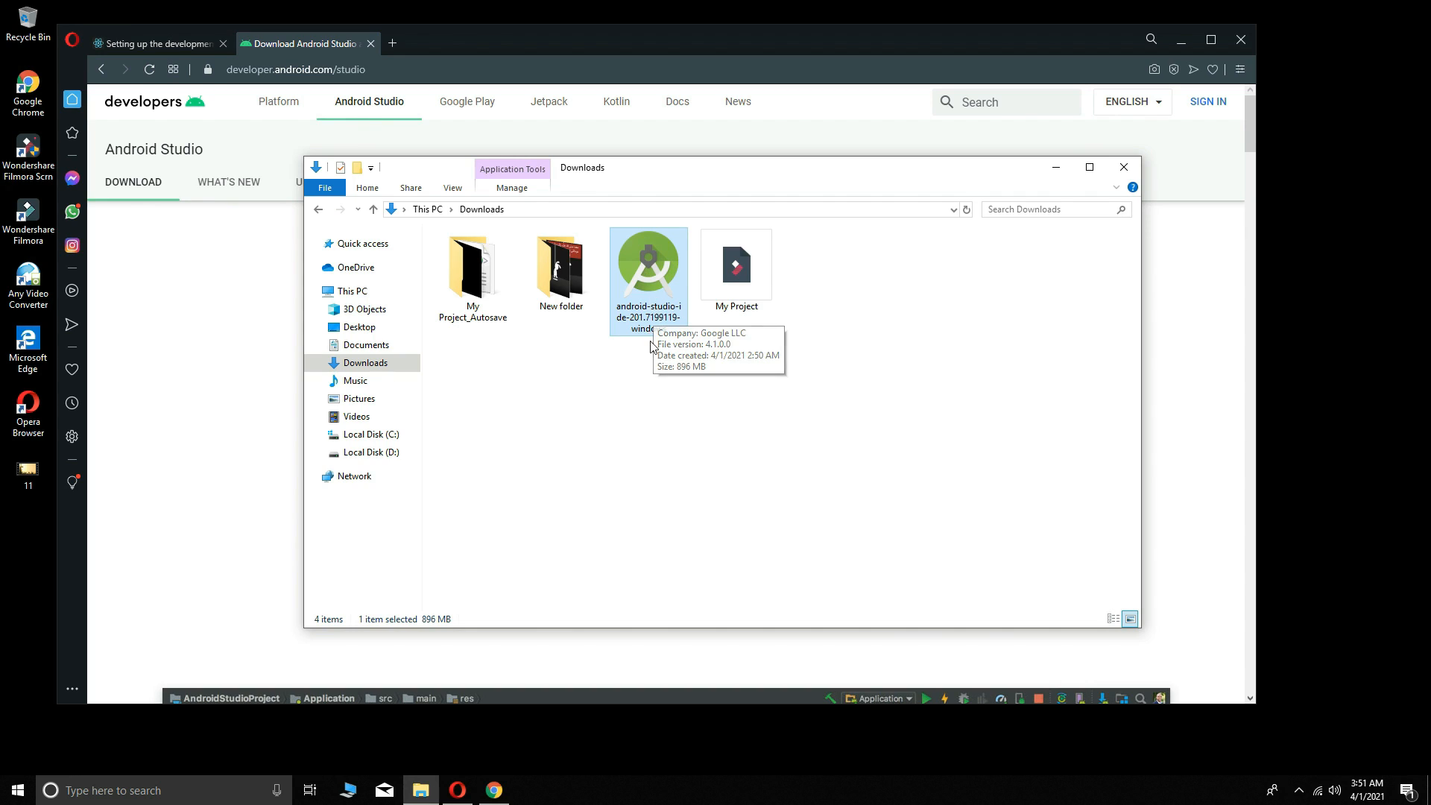
double_click(655, 262)
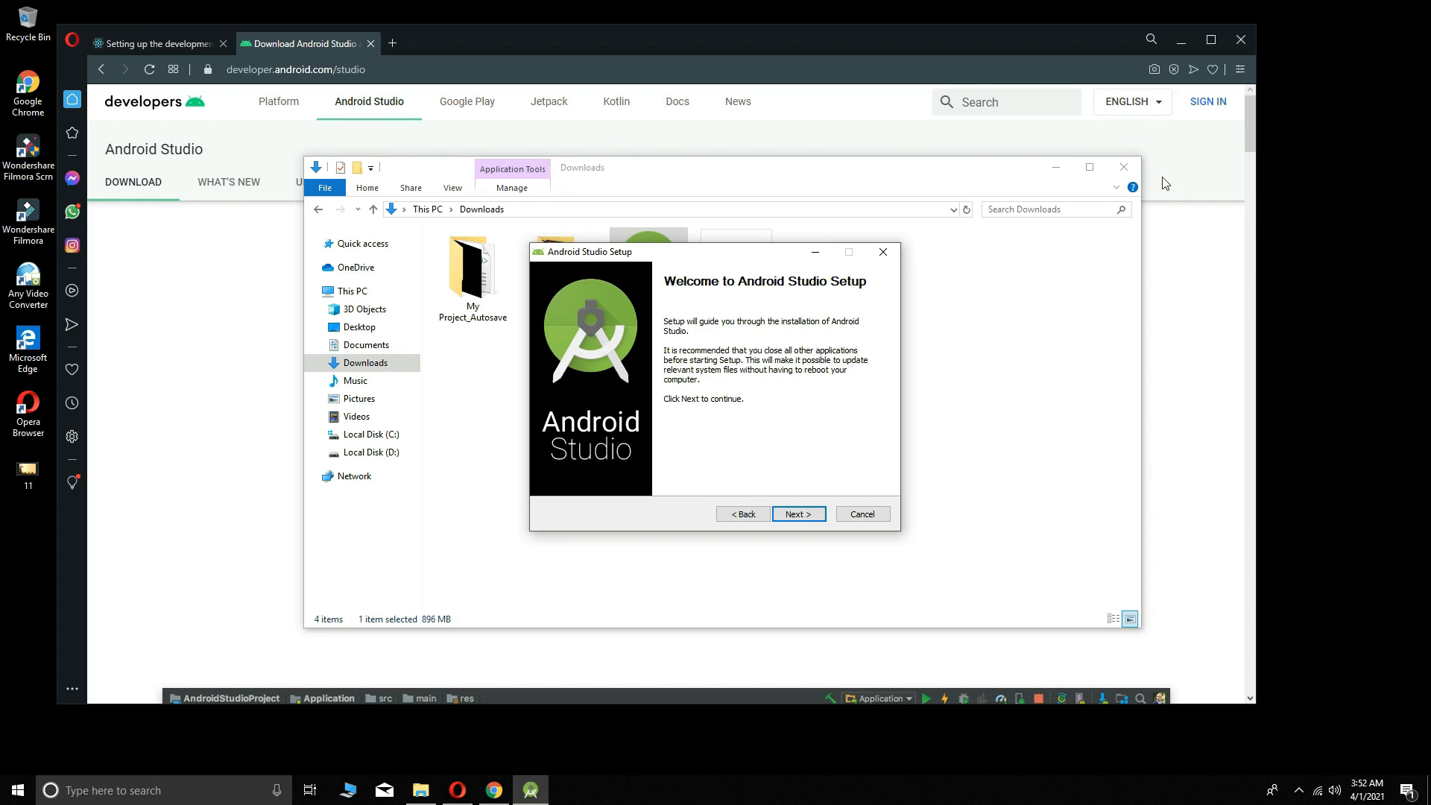
left_click(1122, 168)
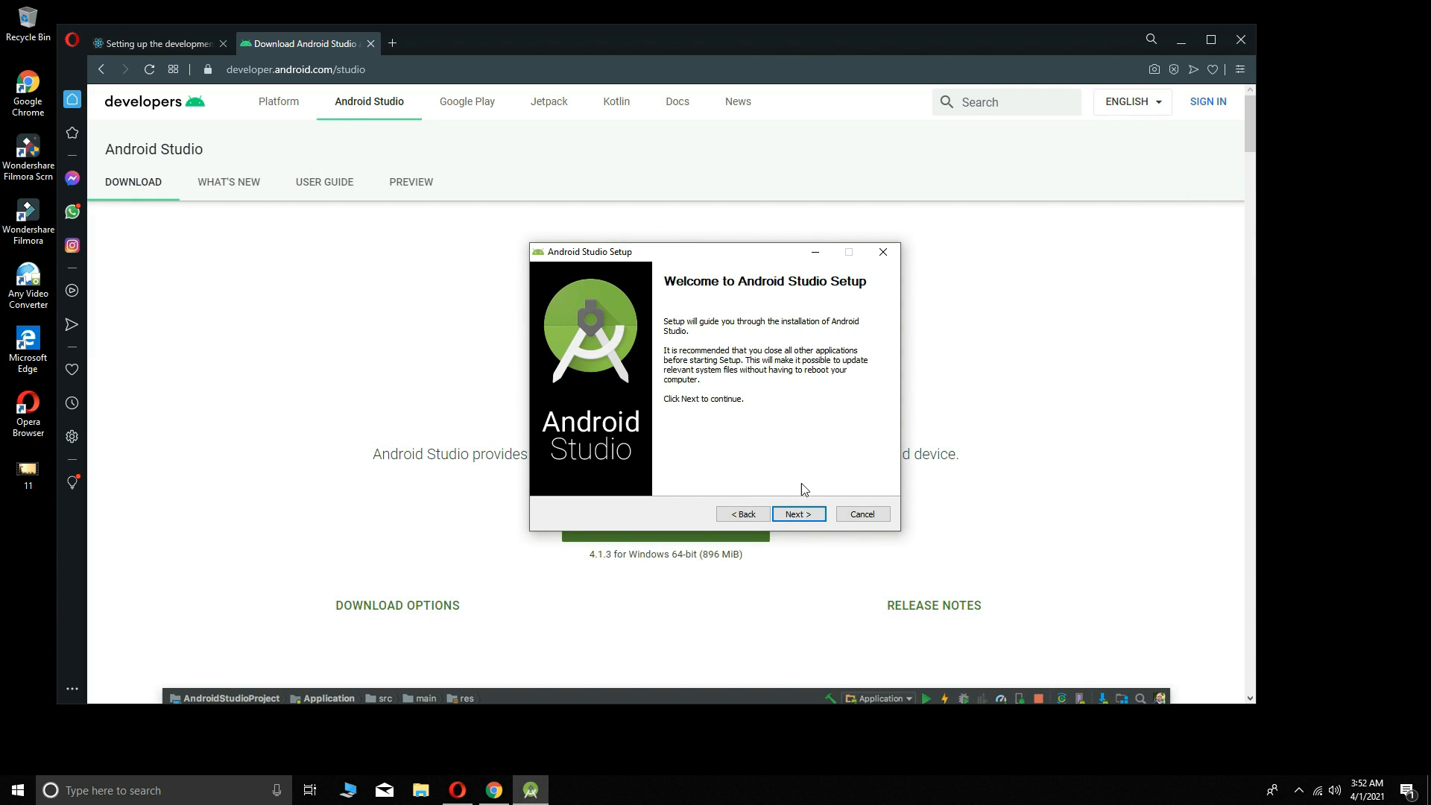
Exclude Android Virtual Device from the Android Studio setup components and accept the install location C:\Program Files\Android\Android Studio
left_click(813, 520)
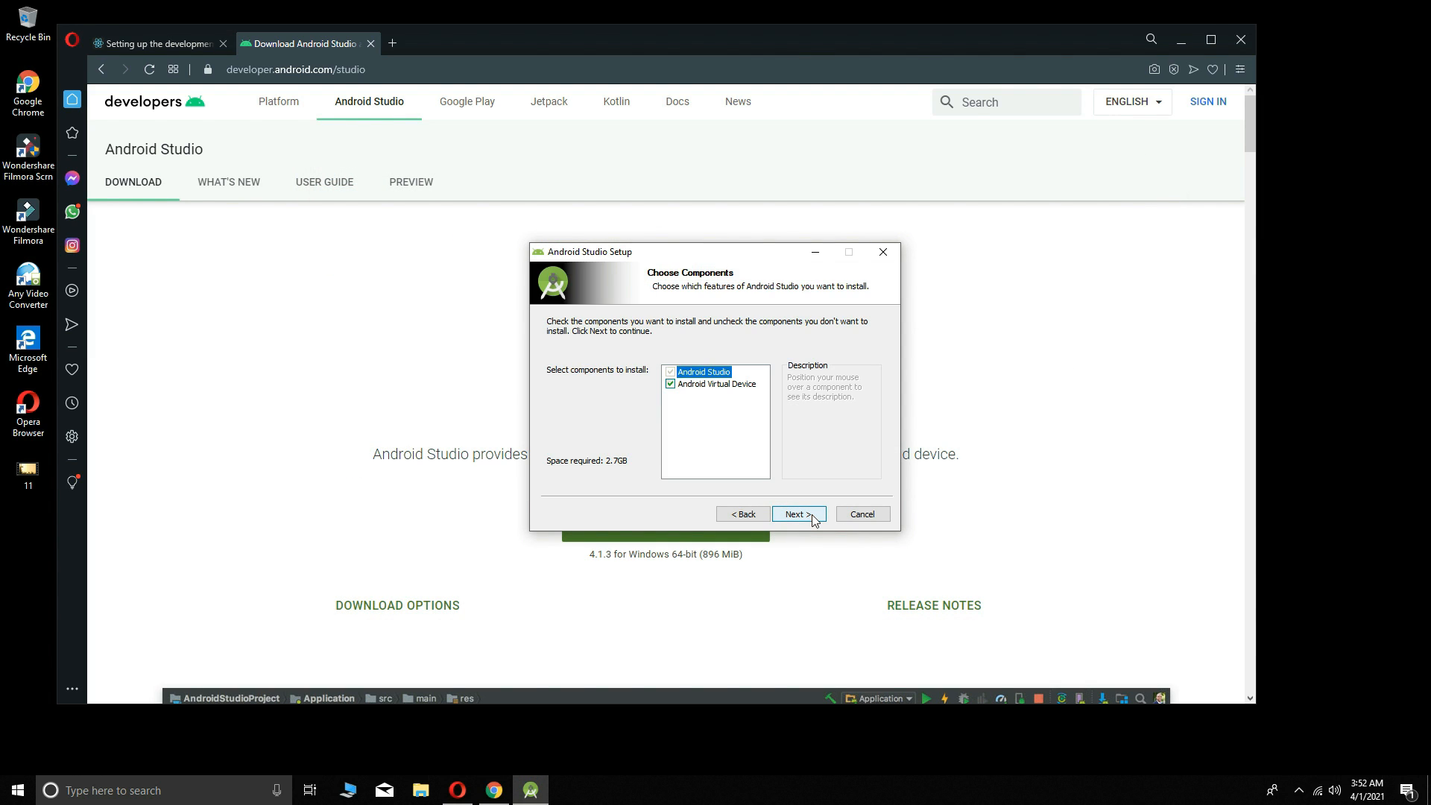
mouse_move(697, 384)
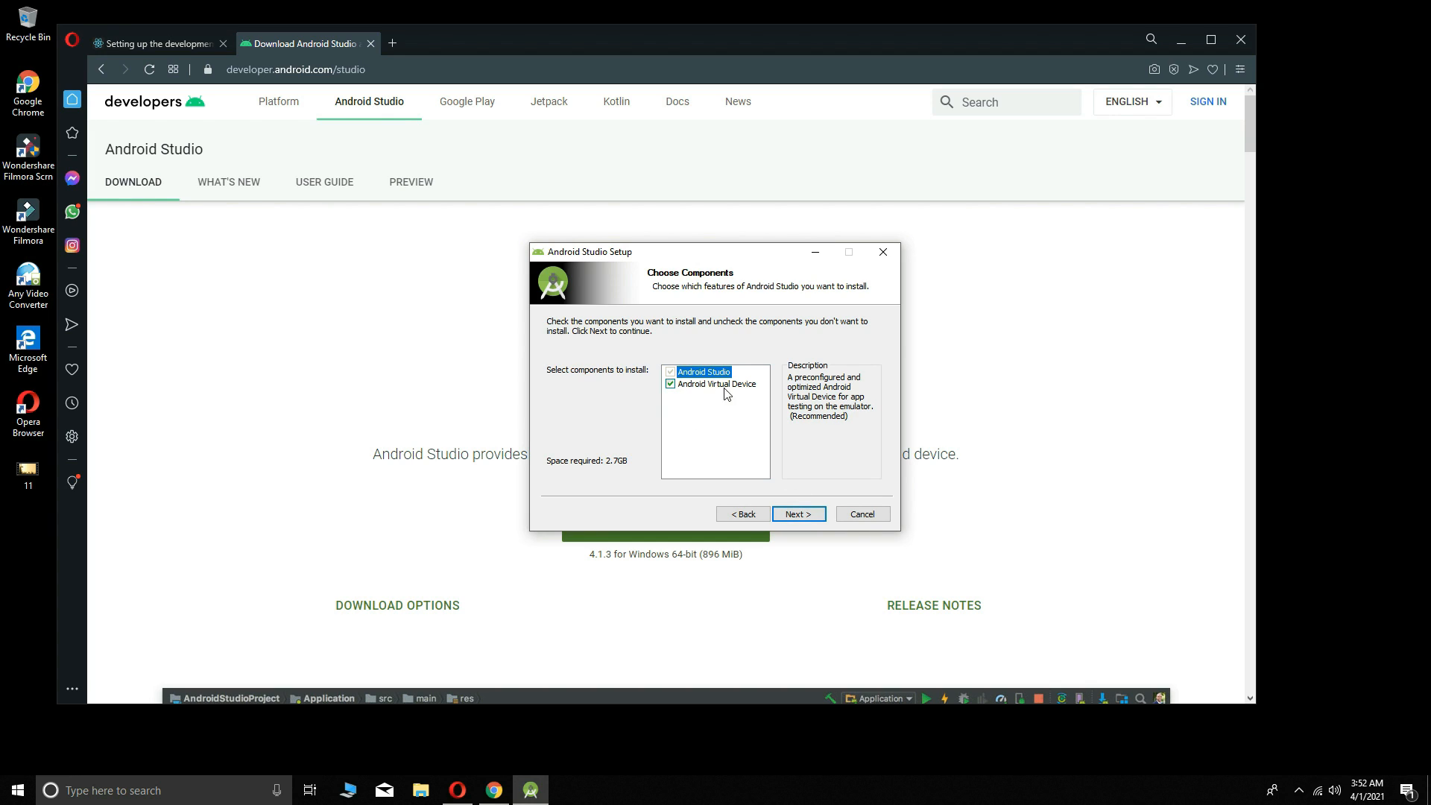
left_click(670, 384)
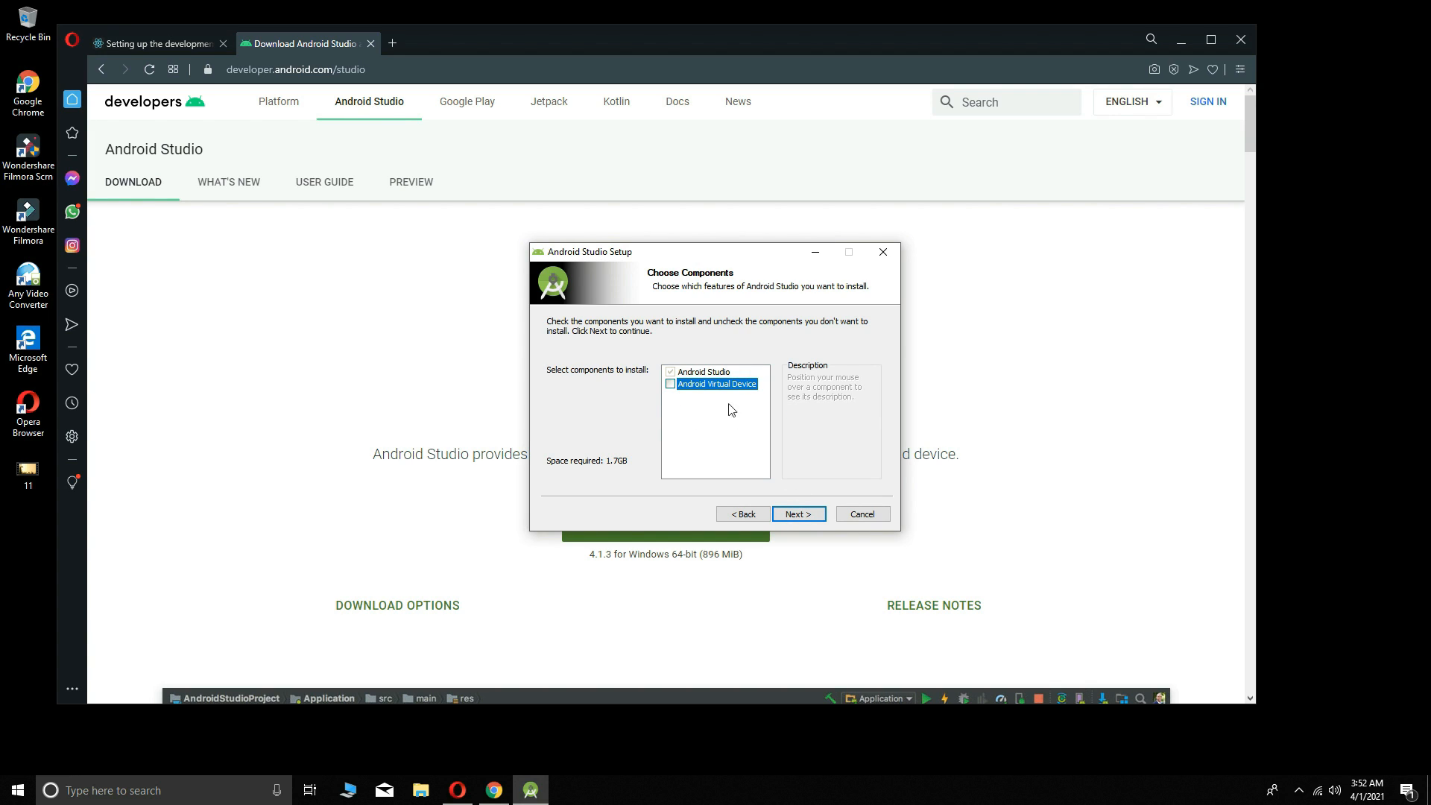
left_click(803, 517)
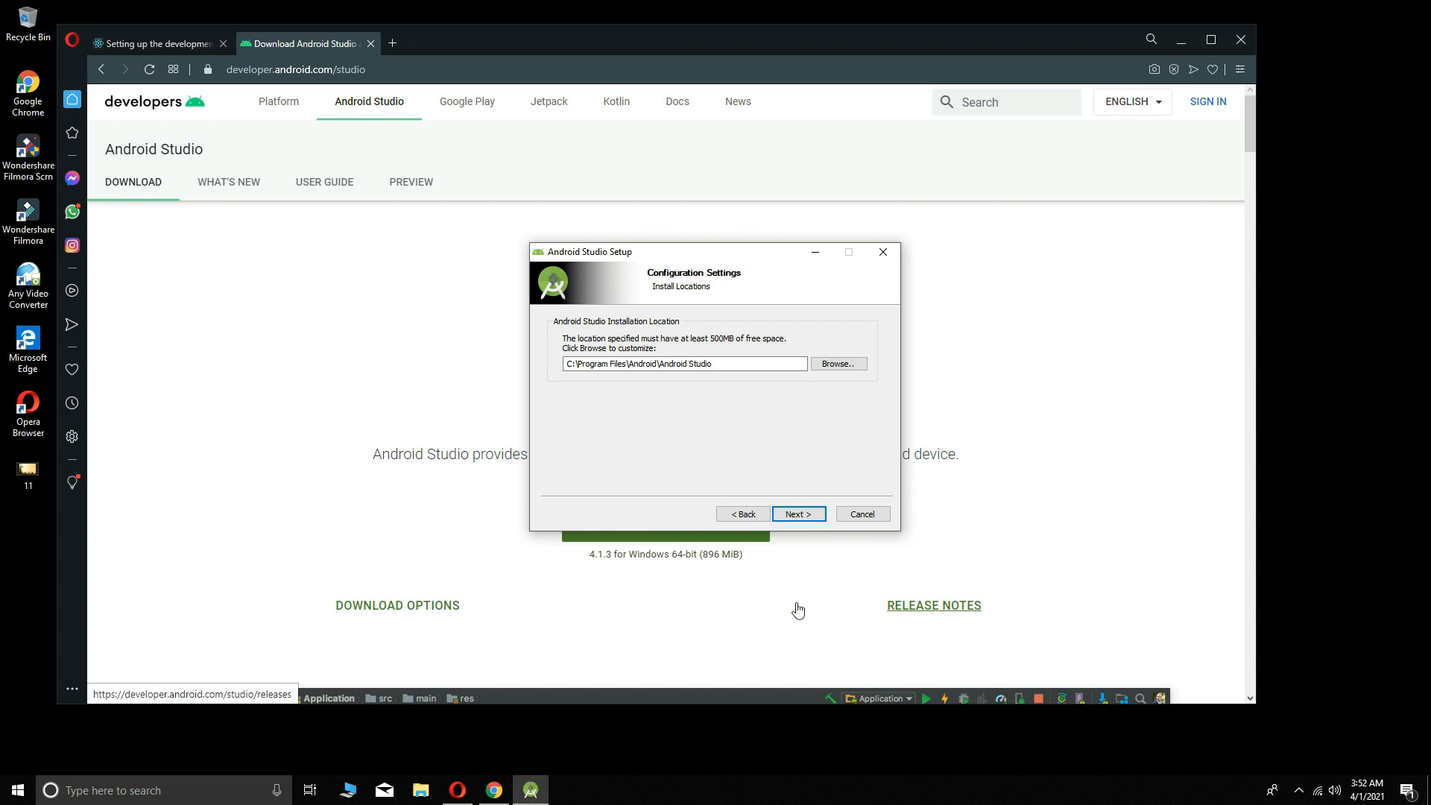
left_click(805, 512)
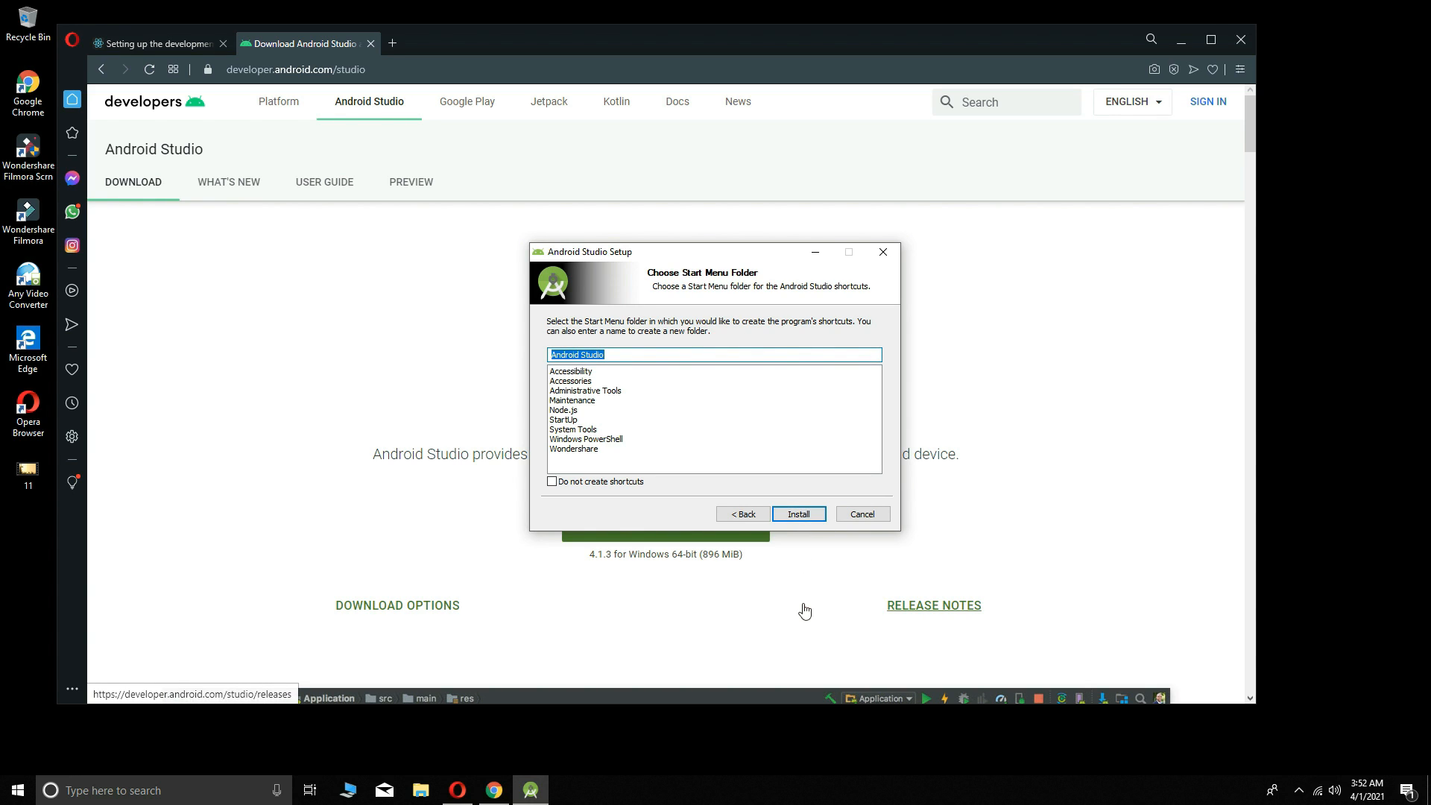
Install Android Studio with the Android Studio Start Menu folder and finish the setup with Start Android Studio enabled
left_click(812, 518)
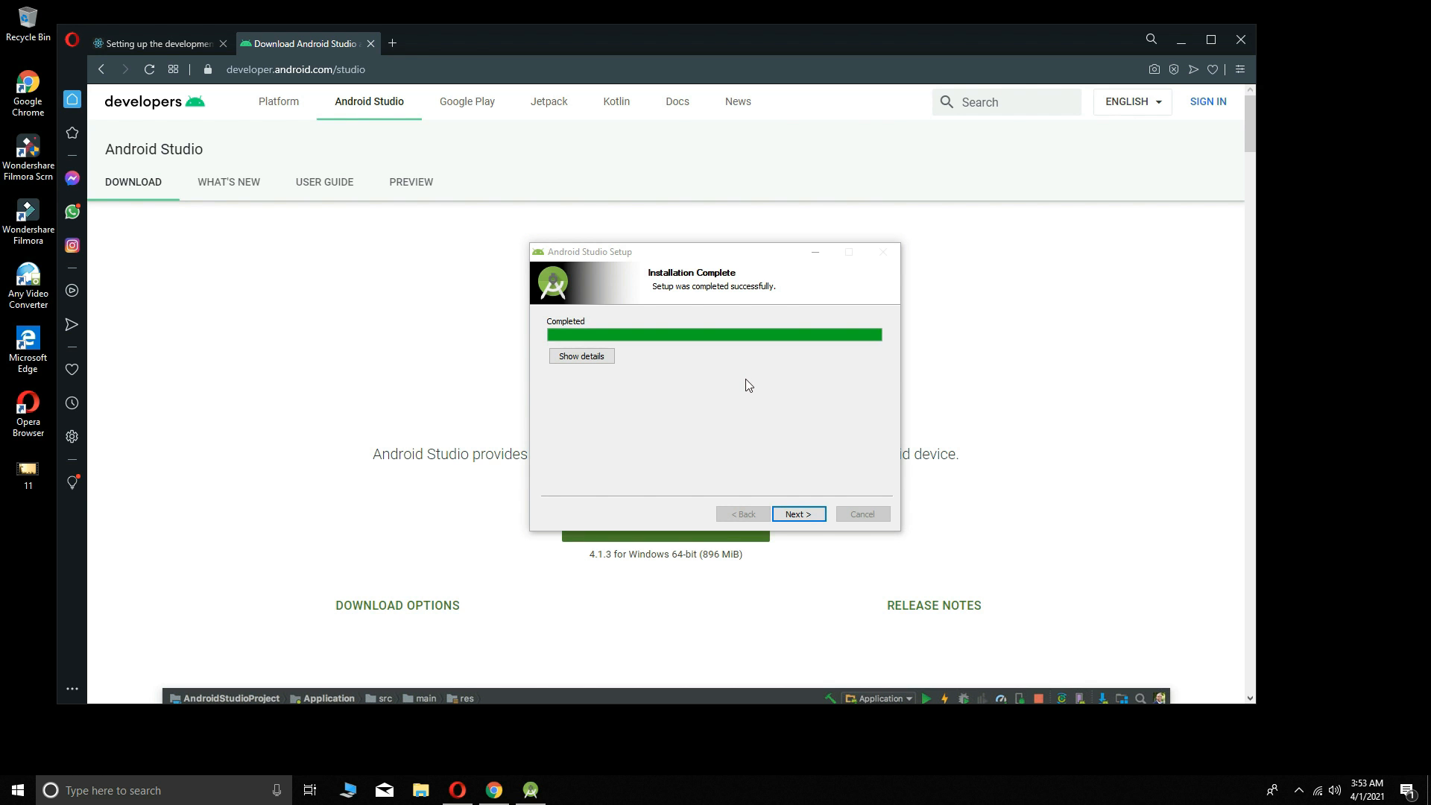
left_click(810, 521)
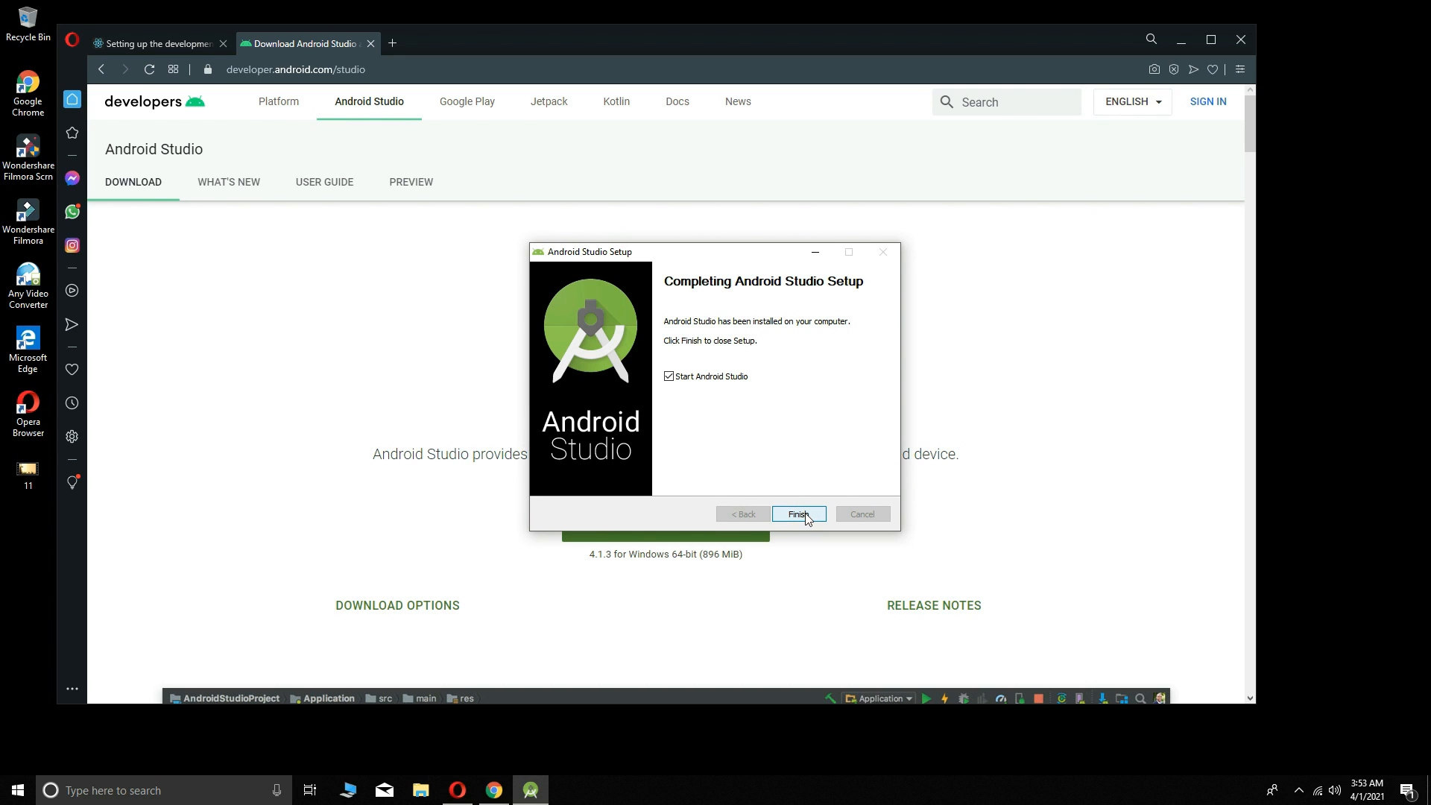
left_click(799, 514)
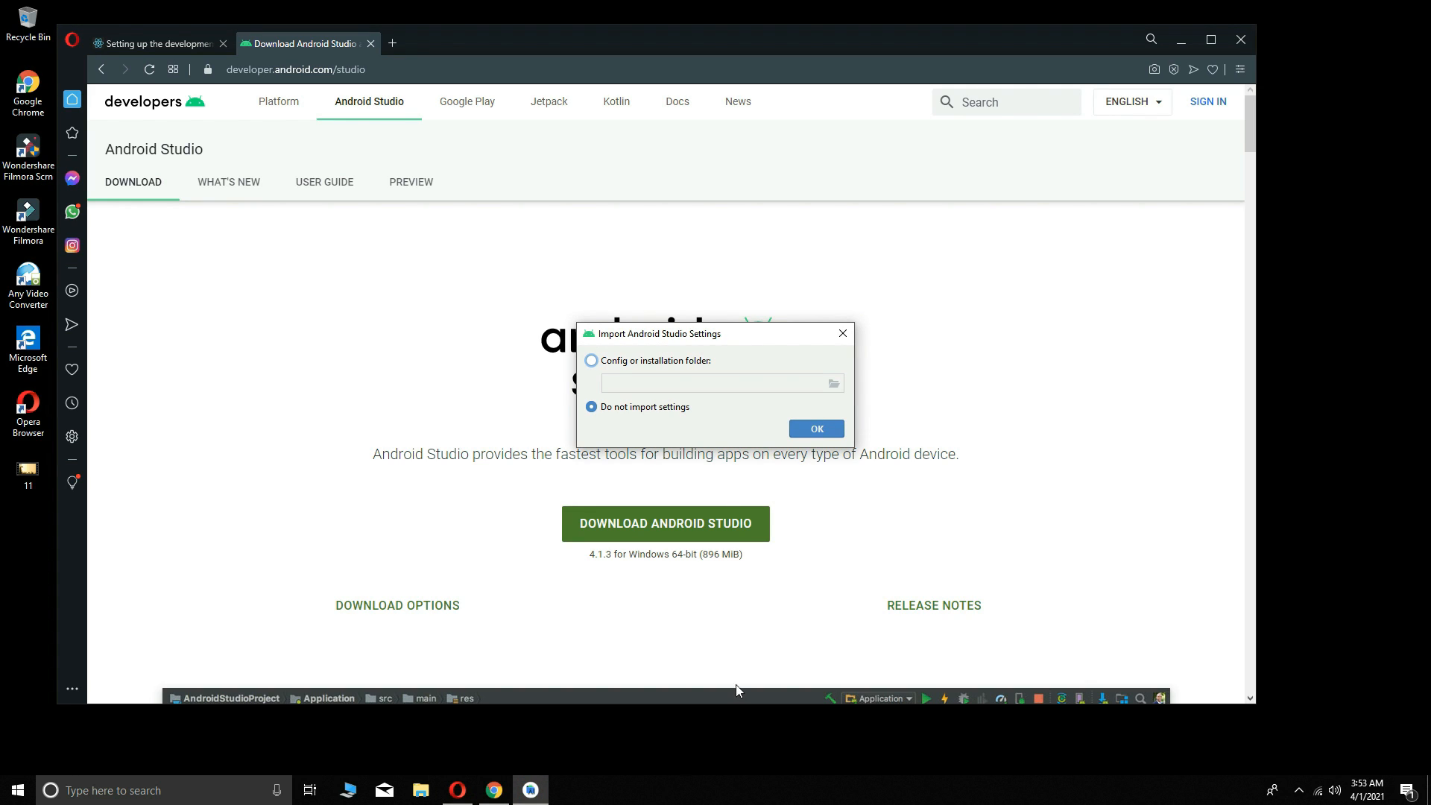
Start Android Studio without importing settings, minimize the browser and decline sending usage statistics to Google
left_click(618, 408)
left_click(816, 430)
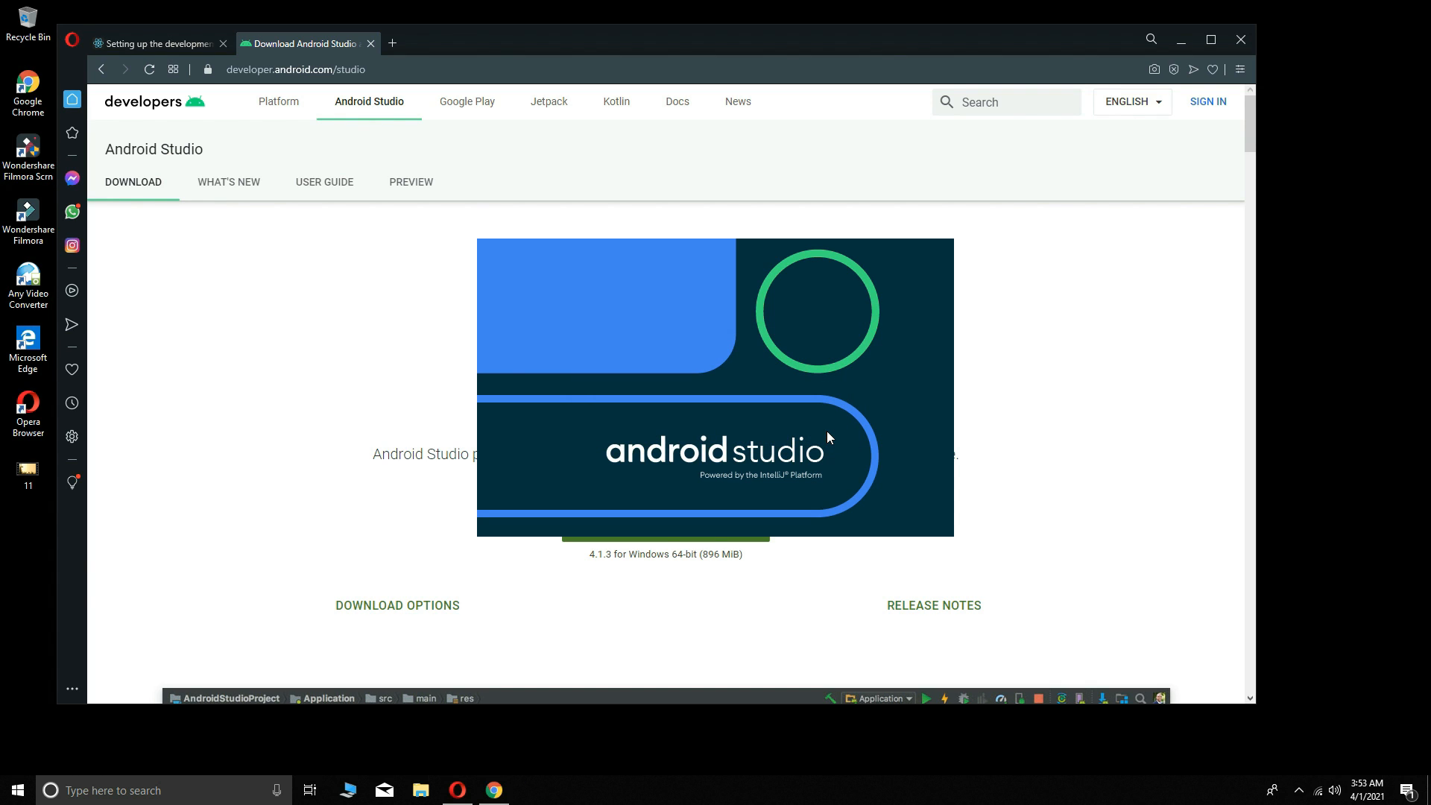
left_click(1181, 41)
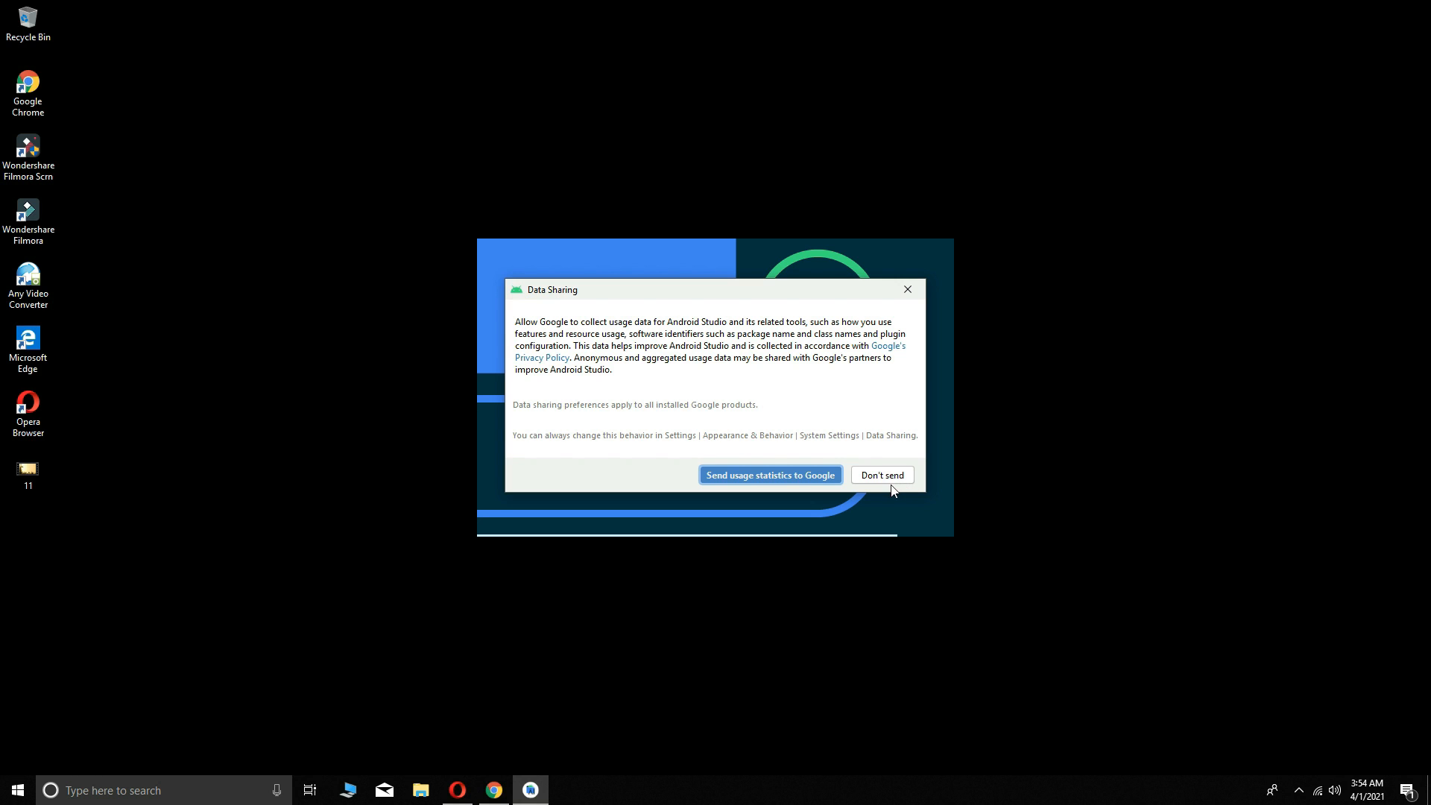
left_click(887, 476)
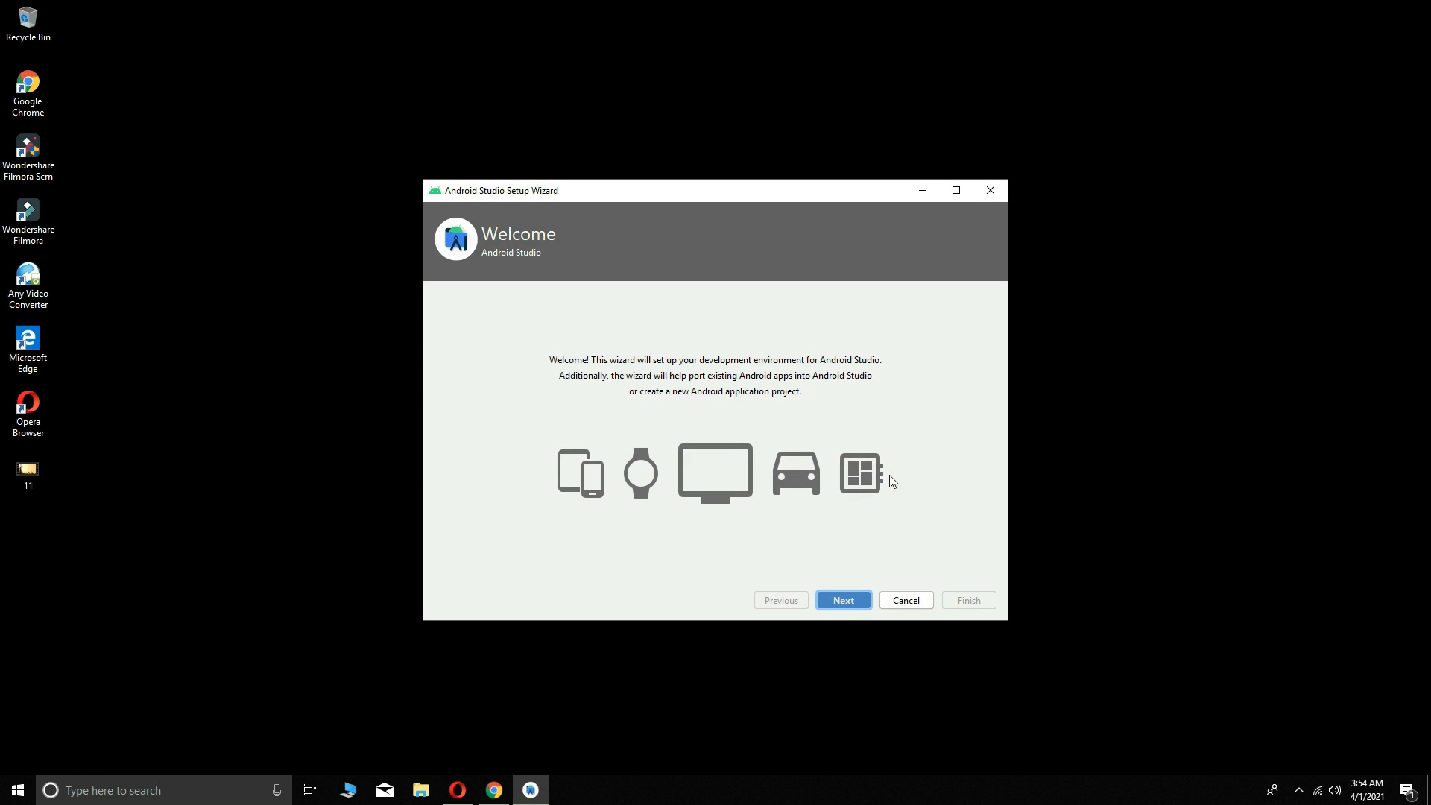
Choose the Standard install type and the Darcula UI theme in the Android Studio Setup Wizard
left_click(836, 605)
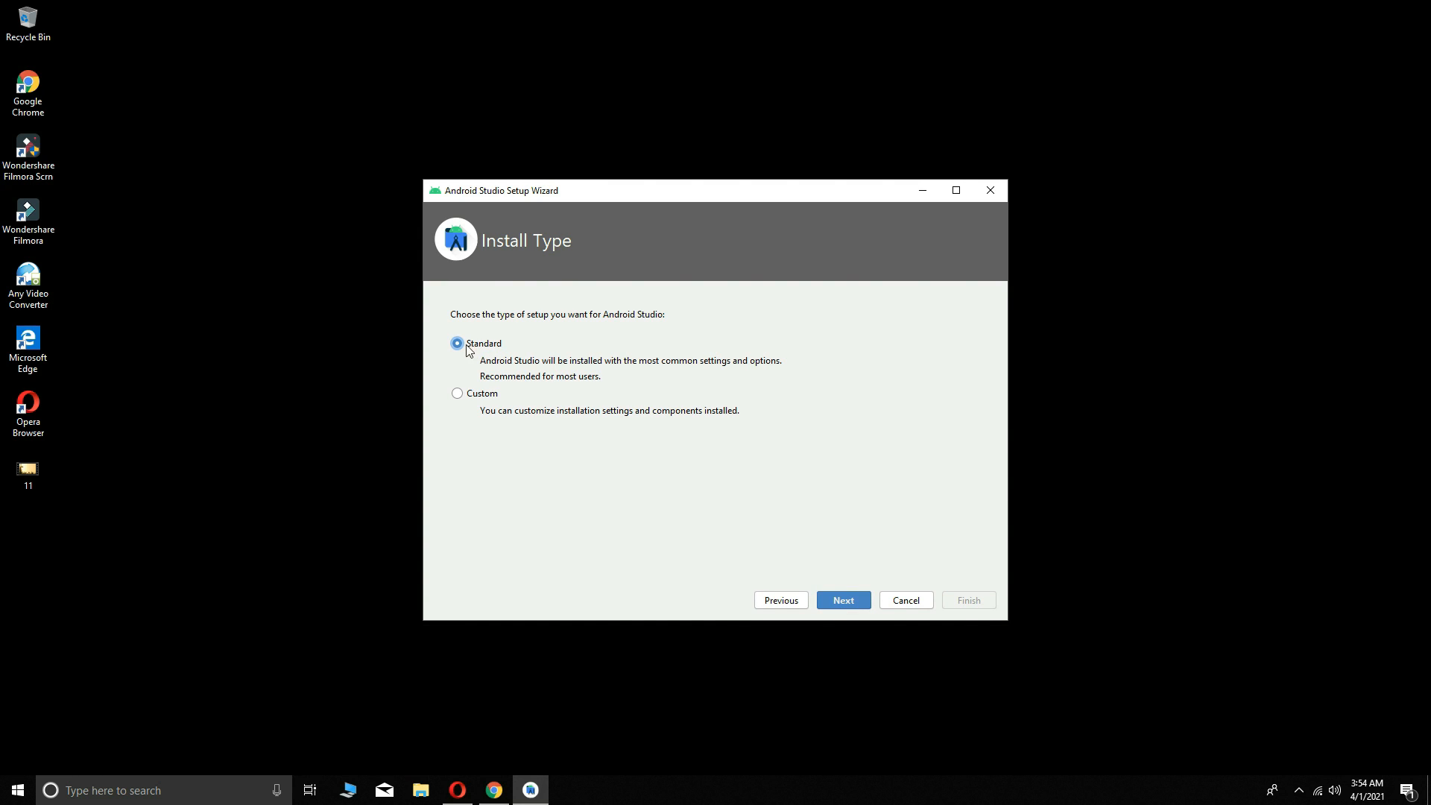
left_click(844, 610)
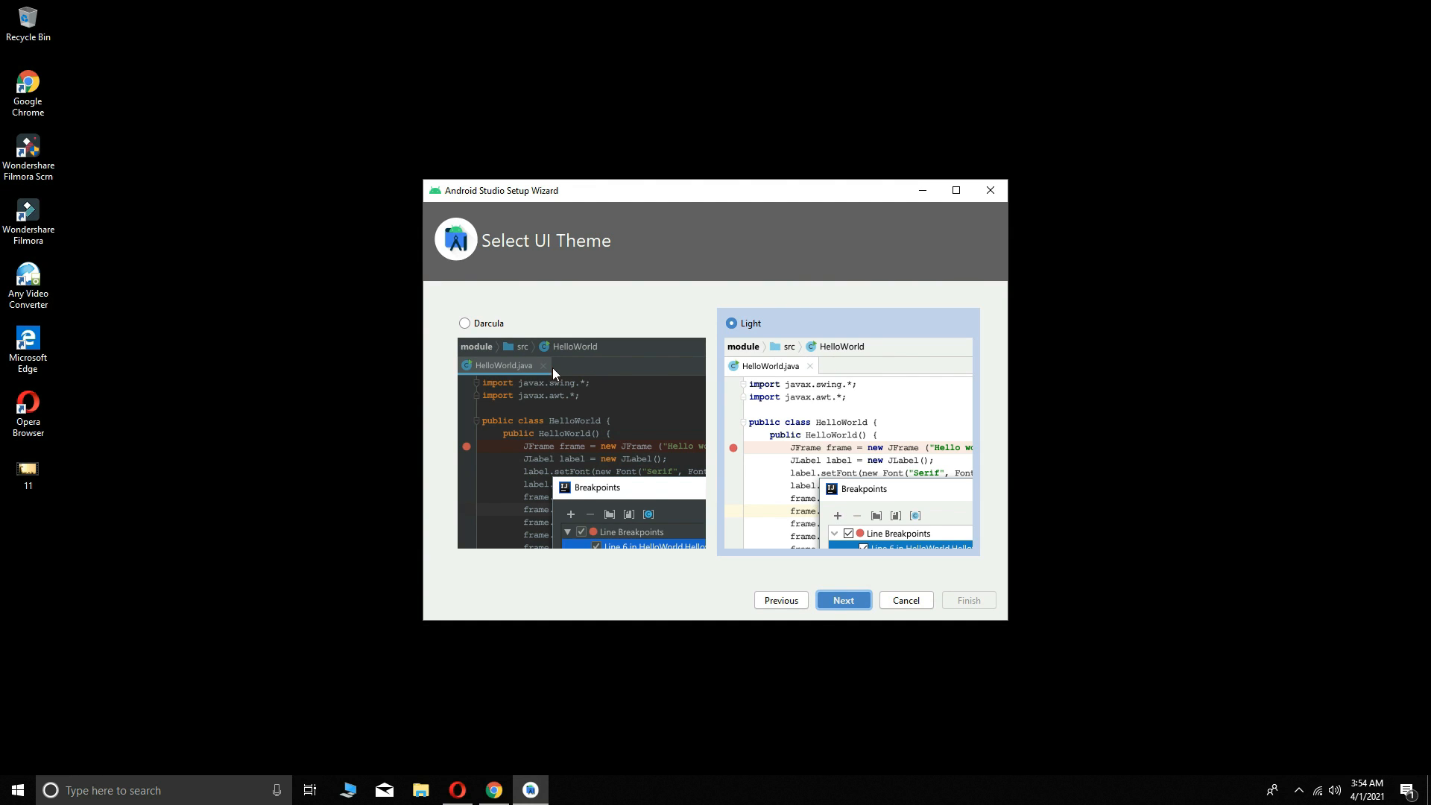
left_click(481, 325)
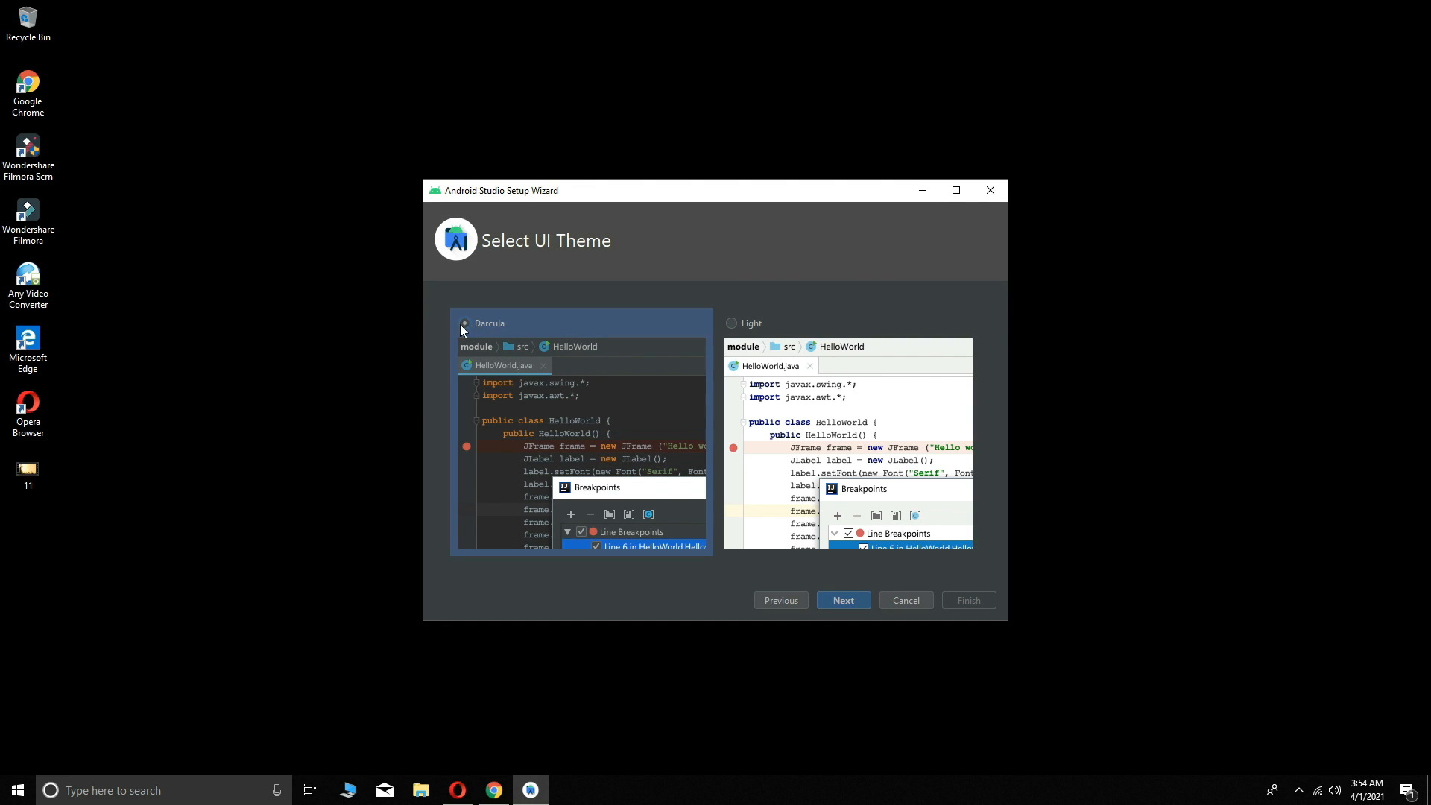
left_click(835, 601)
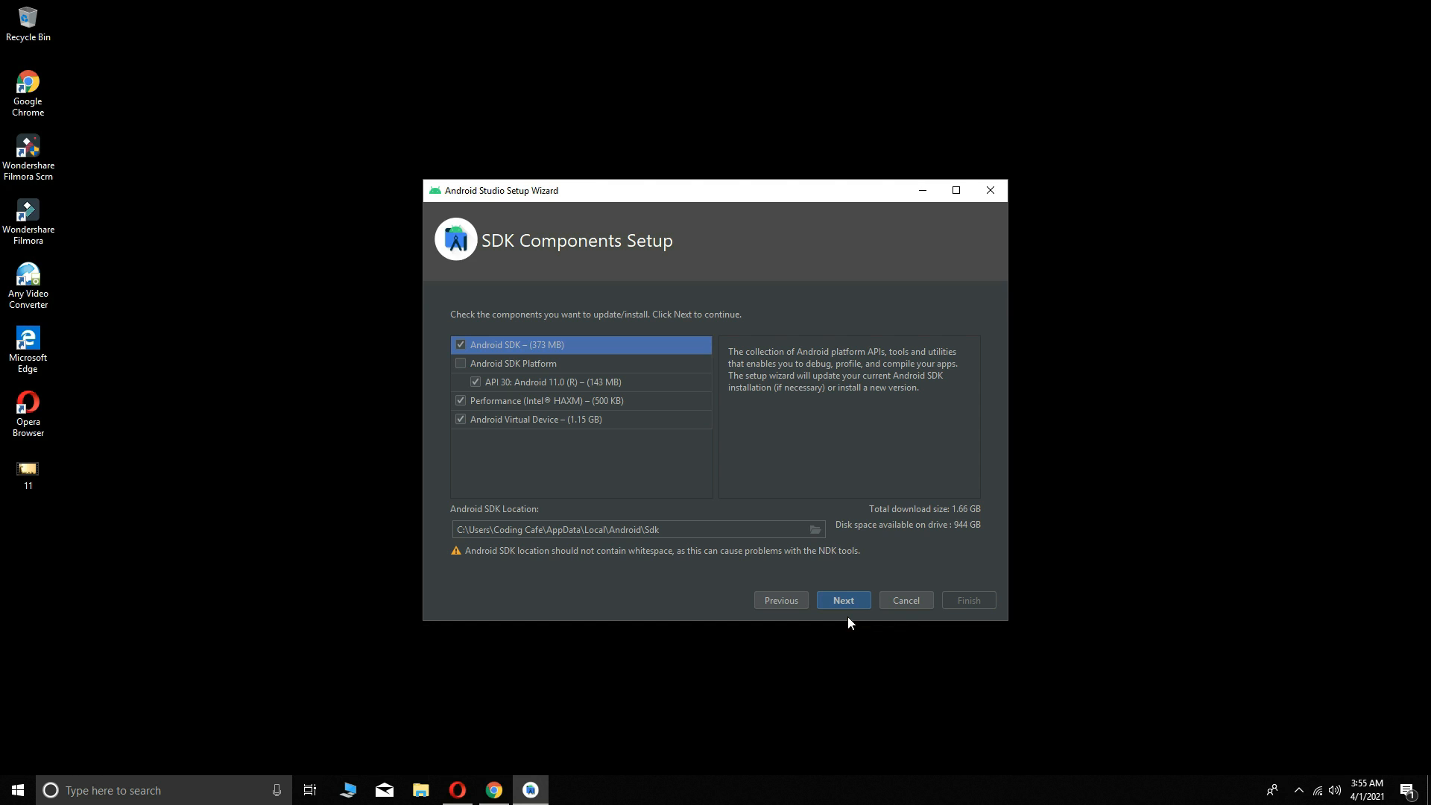
Accept the default SDK components and location, download the components and finish the setup wizard
left_click(844, 601)
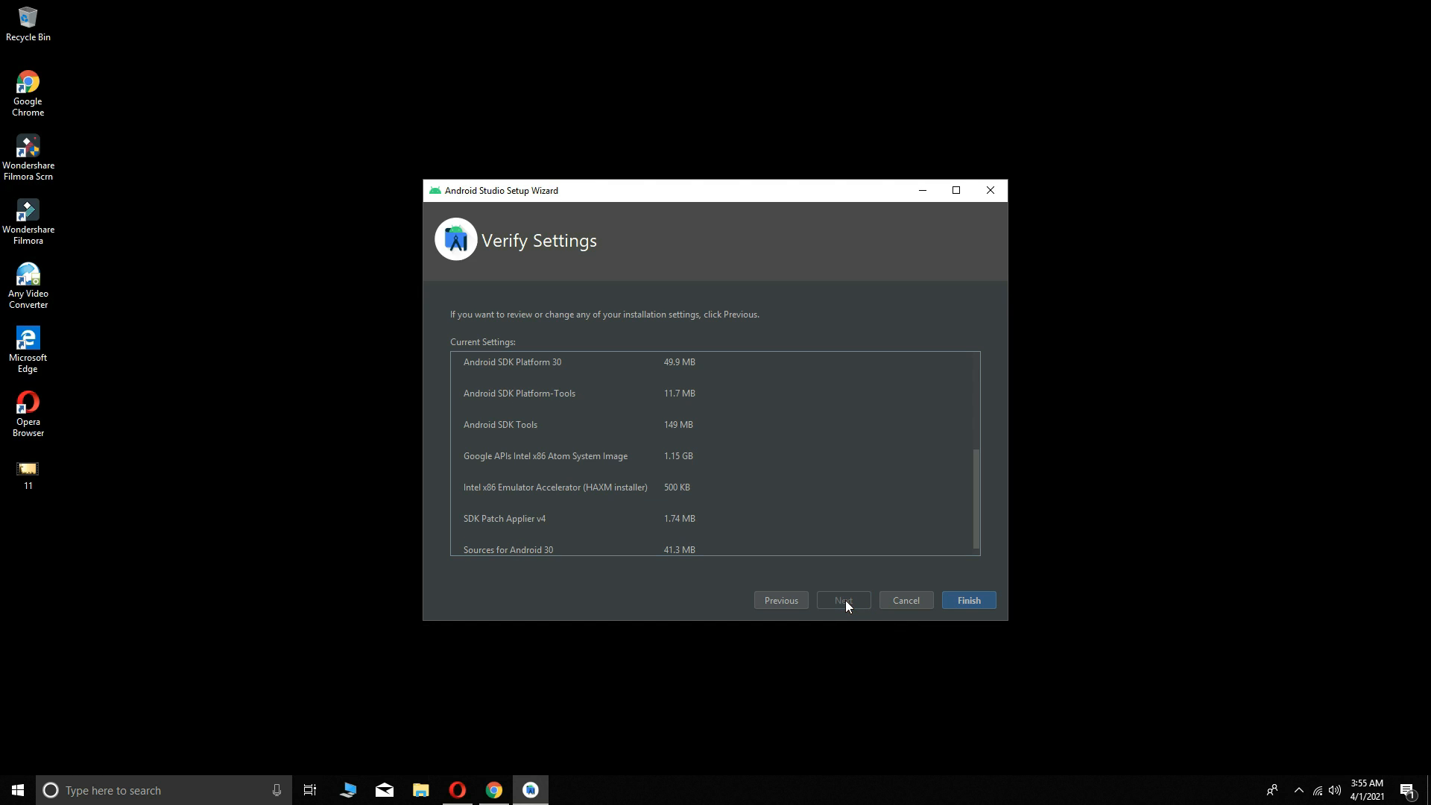
left_click(973, 601)
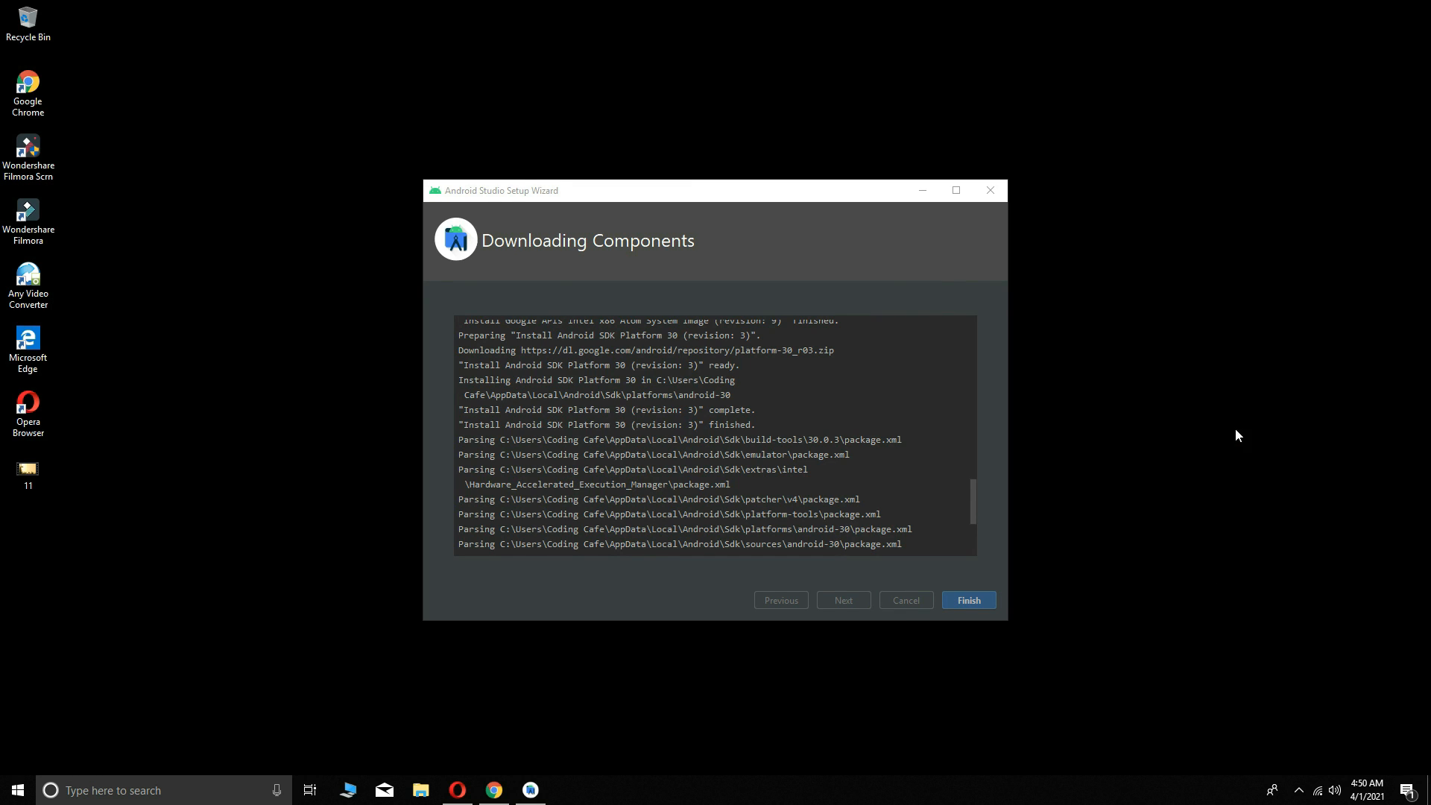
left_click(977, 605)
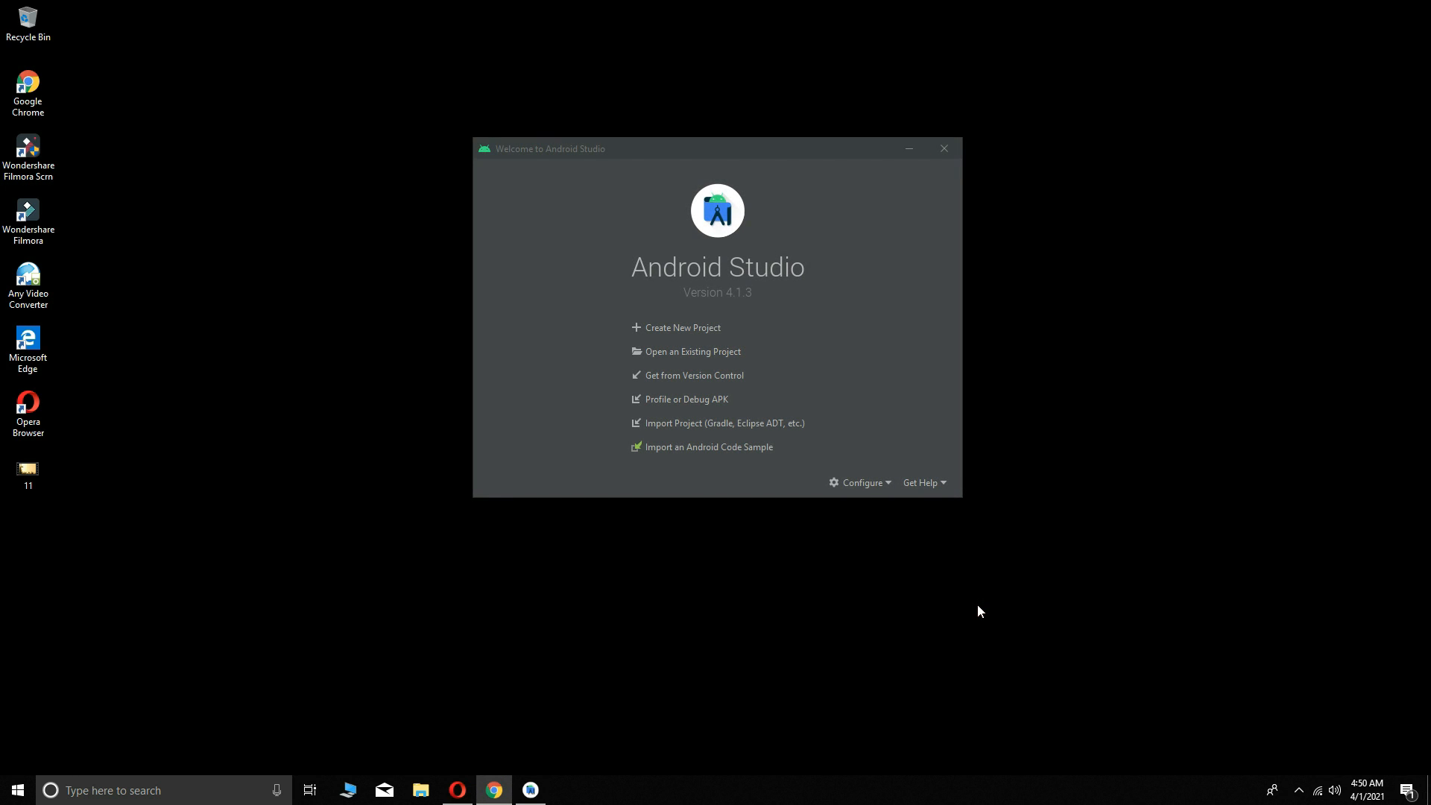
Create a new Phone and Tablet project from the No Activity template, keeping the default name My Application and Kotlin
left_click(674, 328)
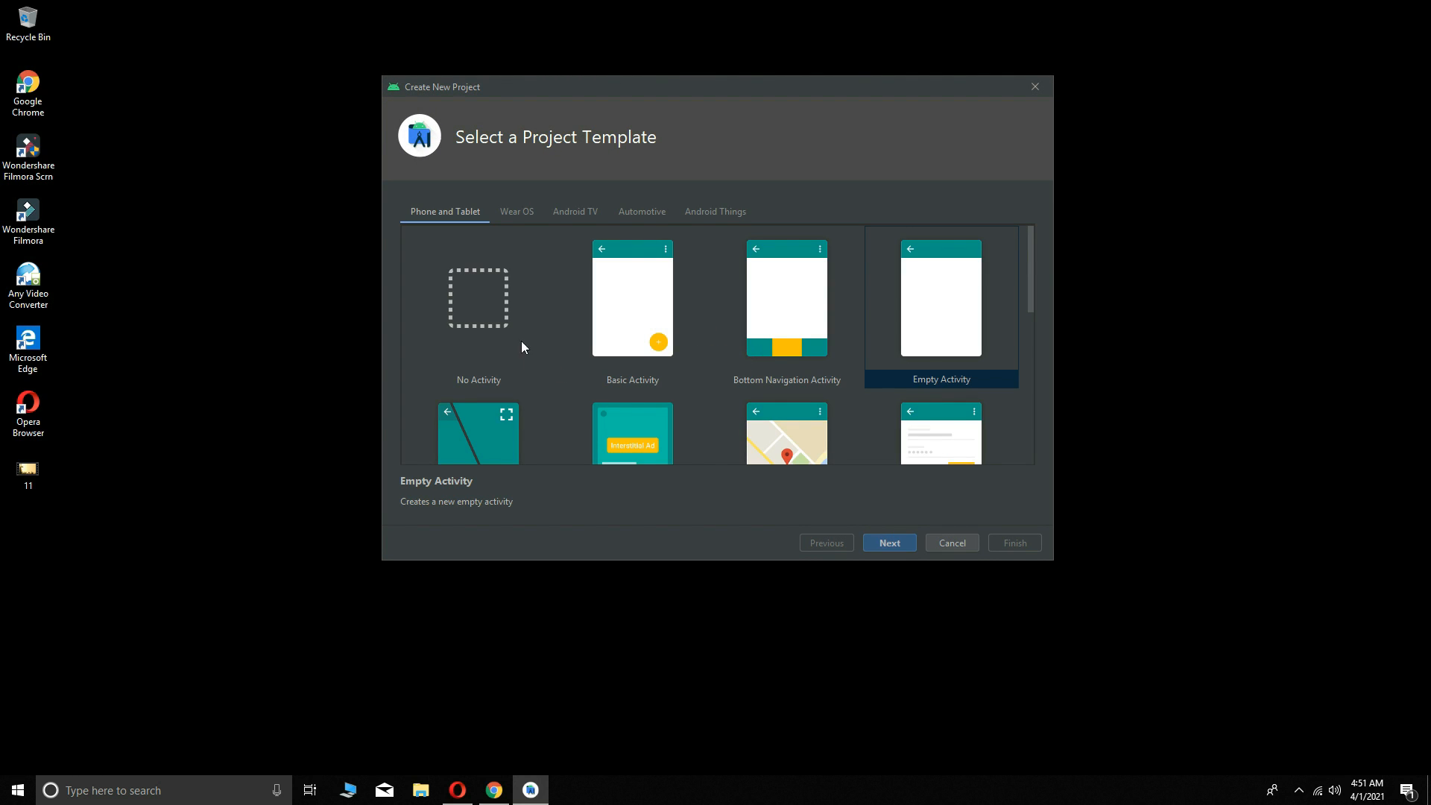
left_click(480, 342)
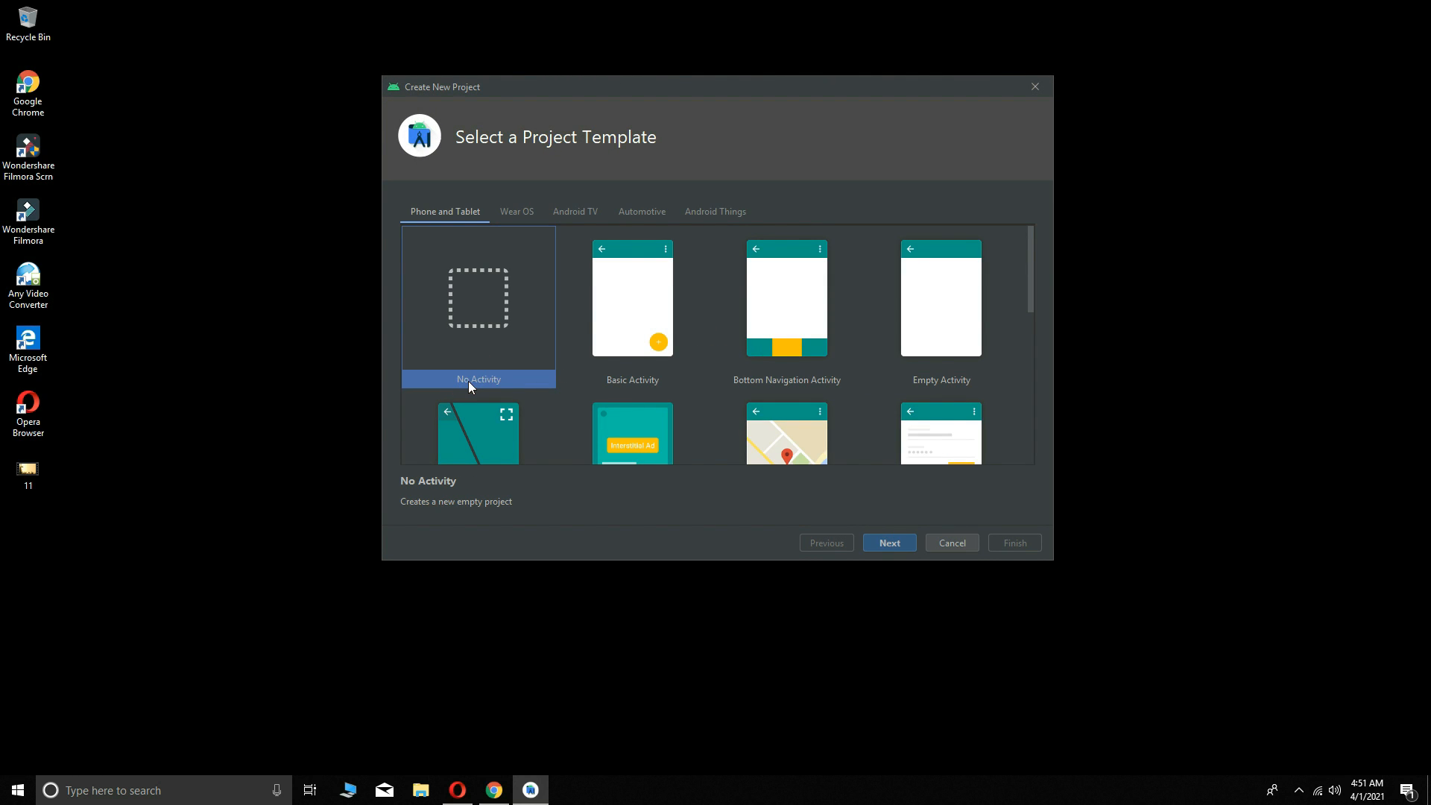
left_click(883, 546)
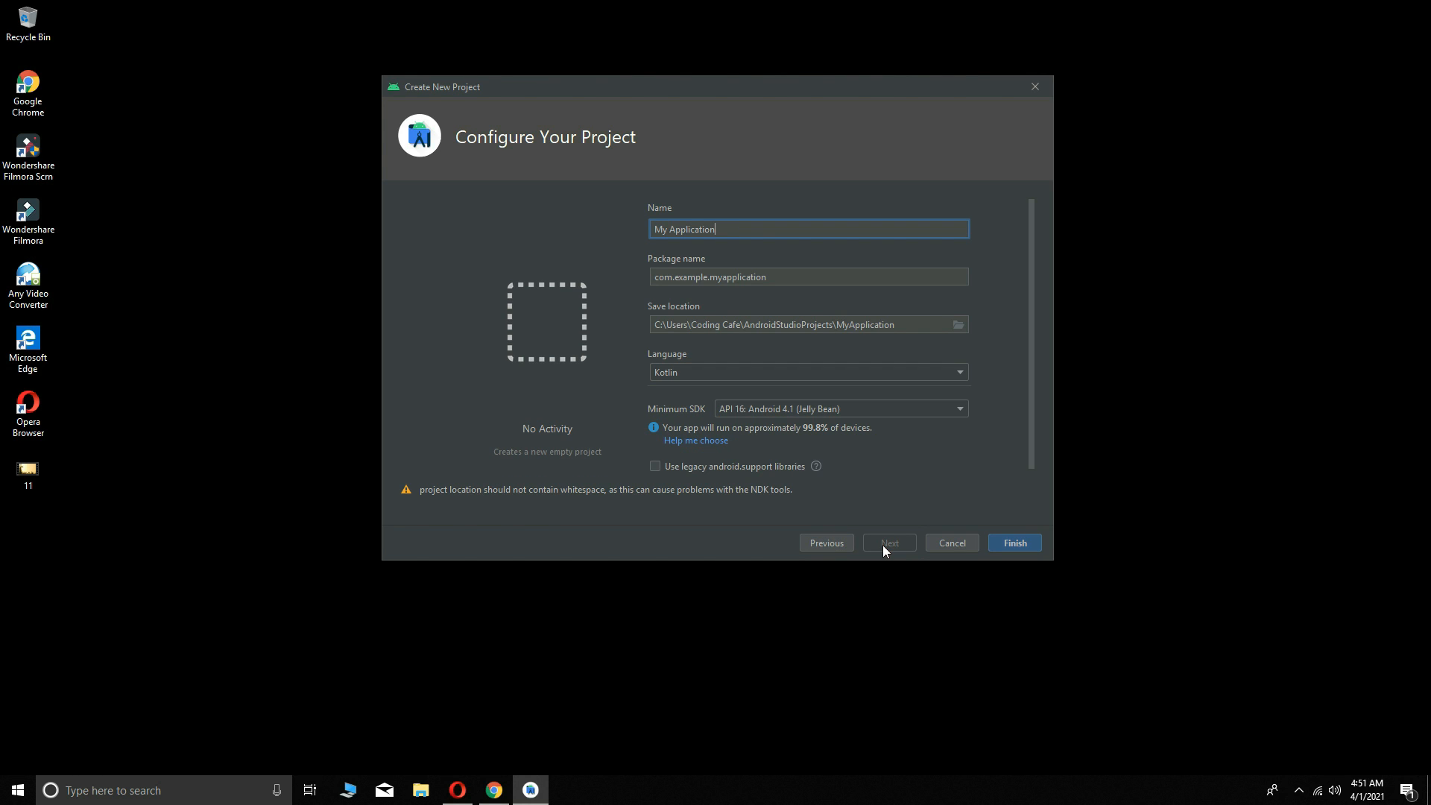
left_click(1015, 543)
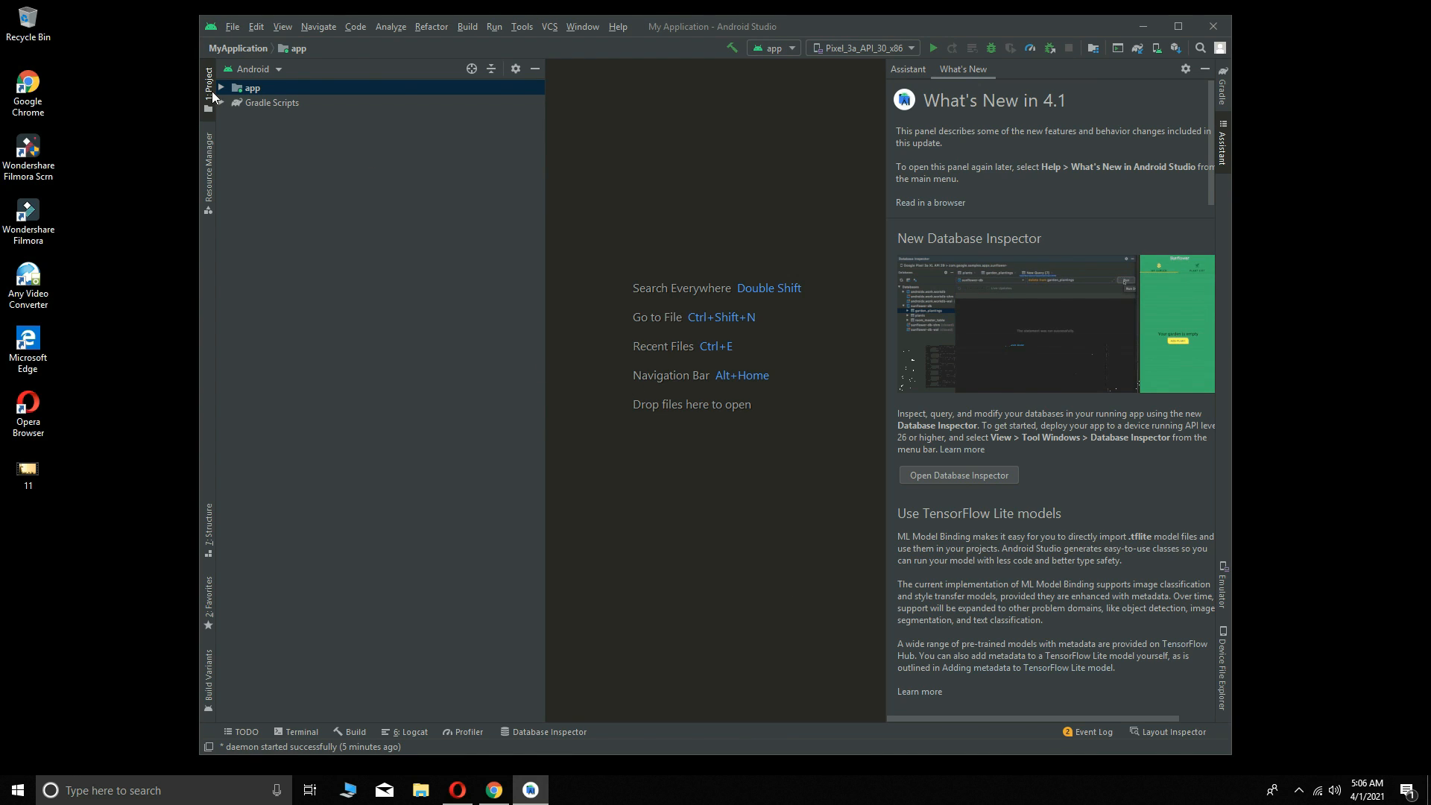
Open the Android SDK page under Appearance & Behavior > System Settings in the IDE settings
left_click(232, 27)
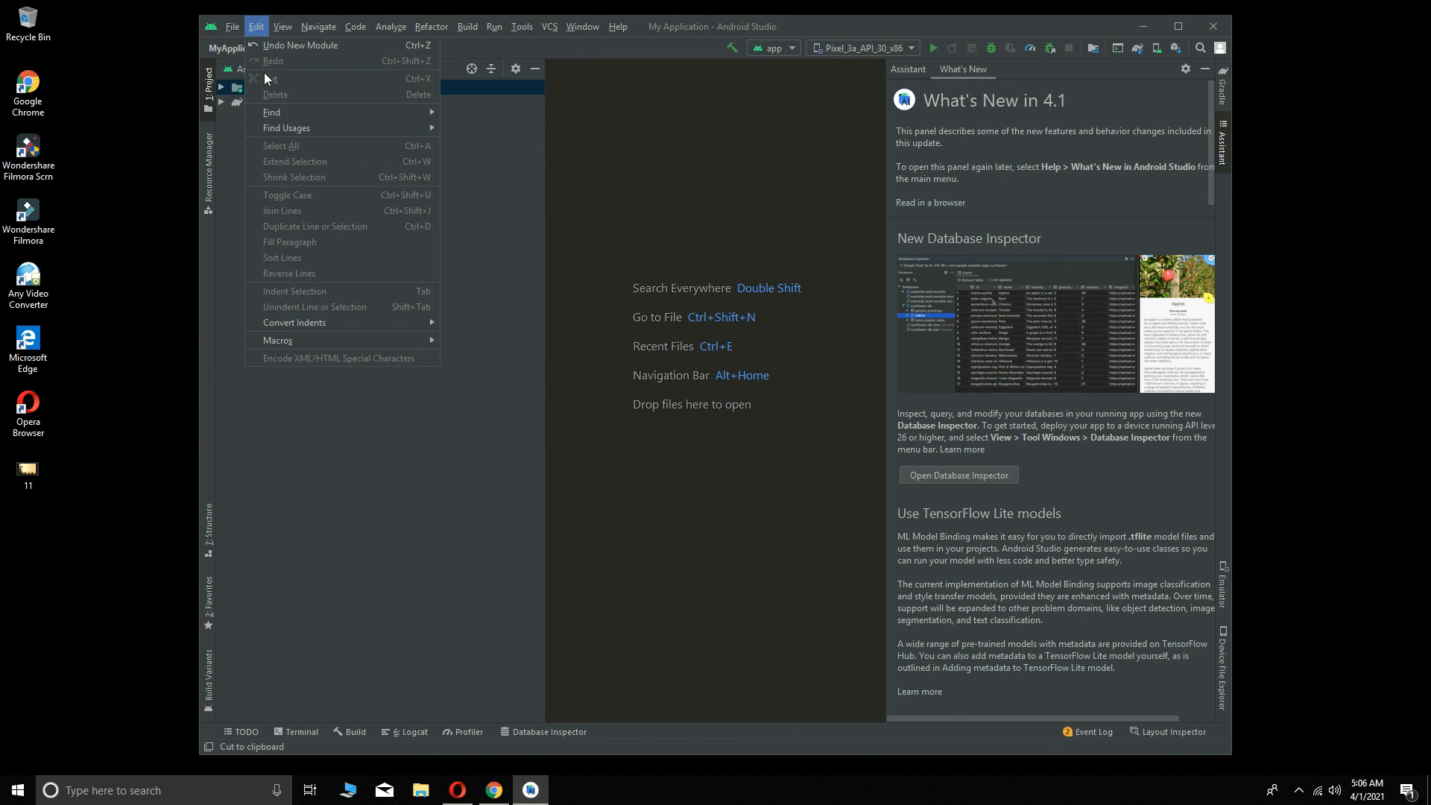
left_click(253, 125)
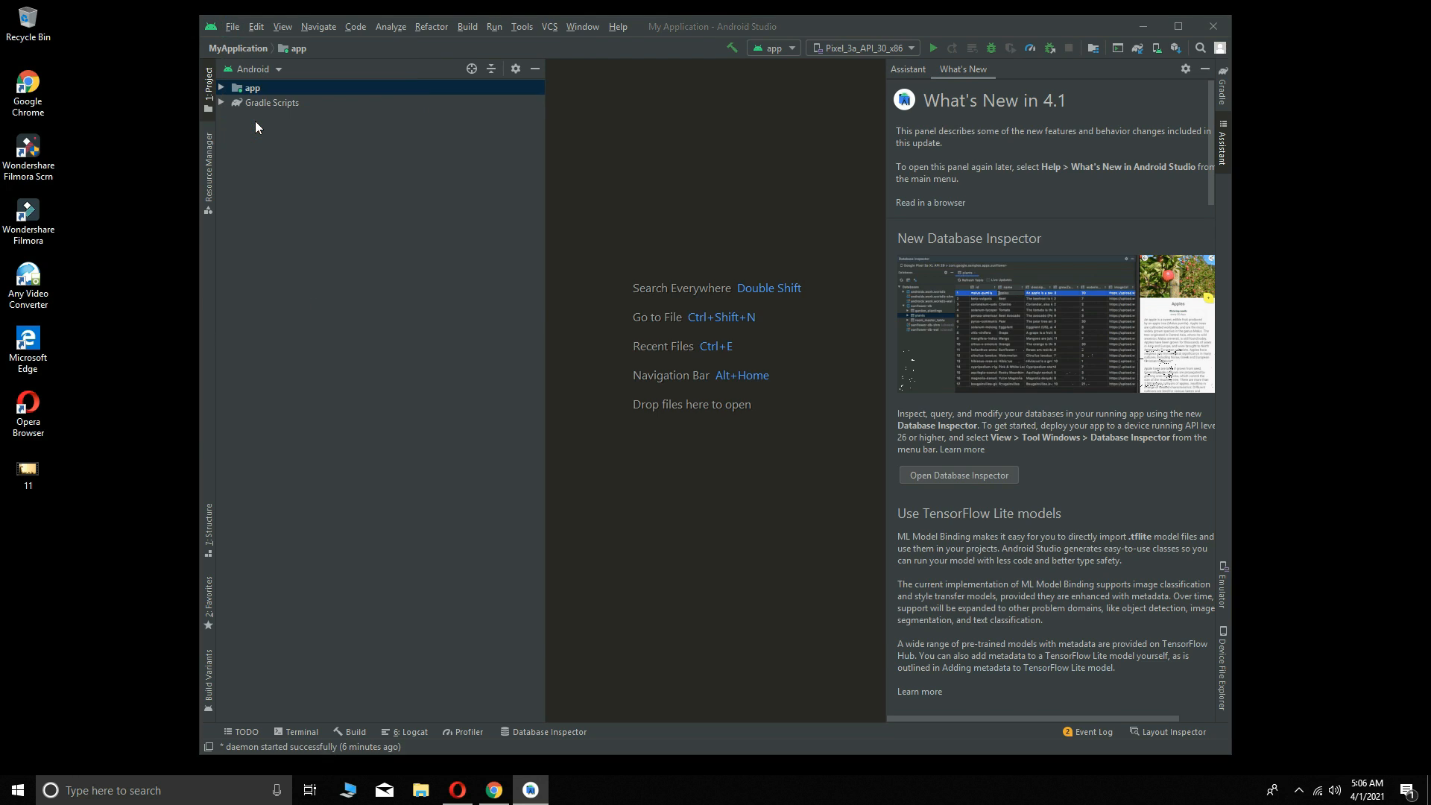
left_click(422, 184)
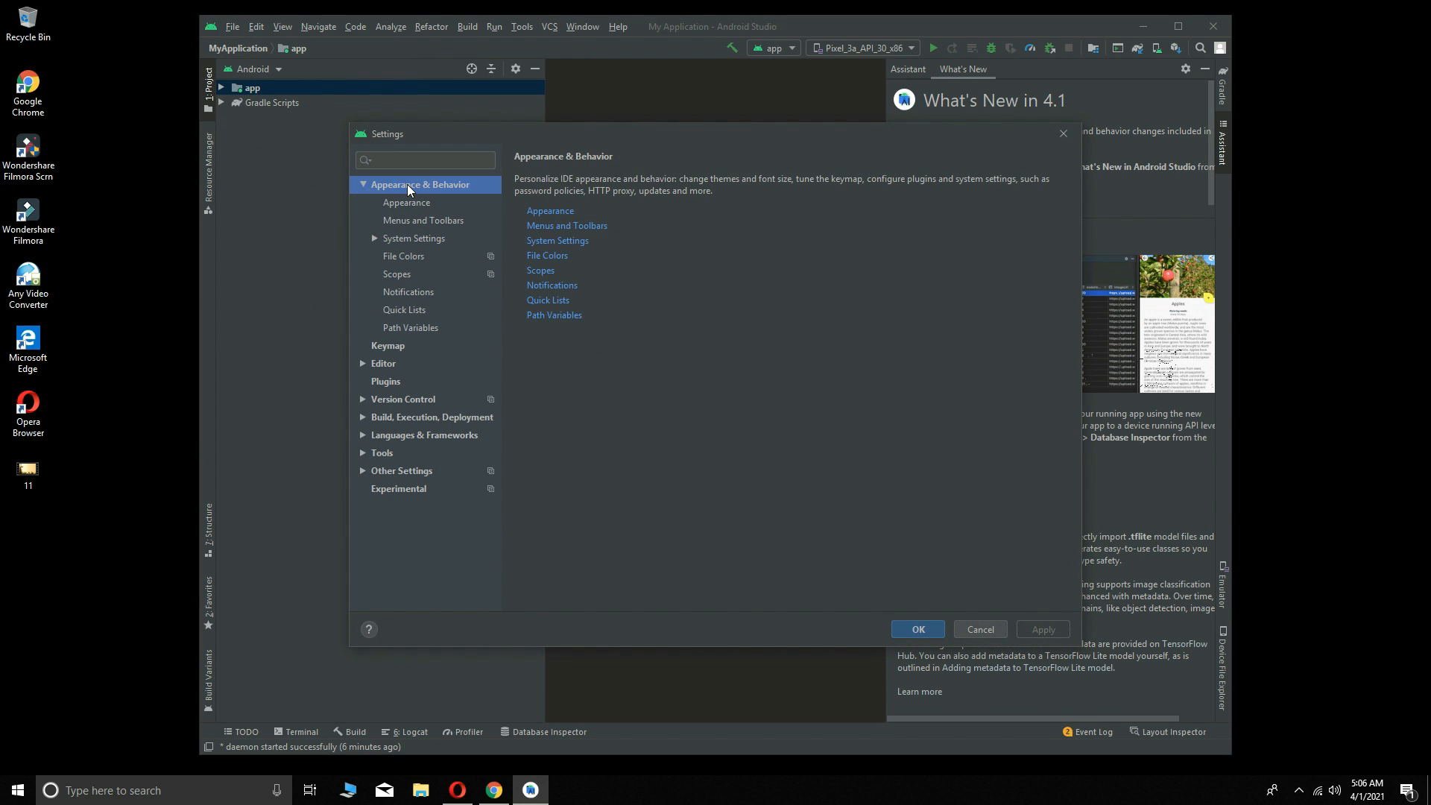
left_click(419, 238)
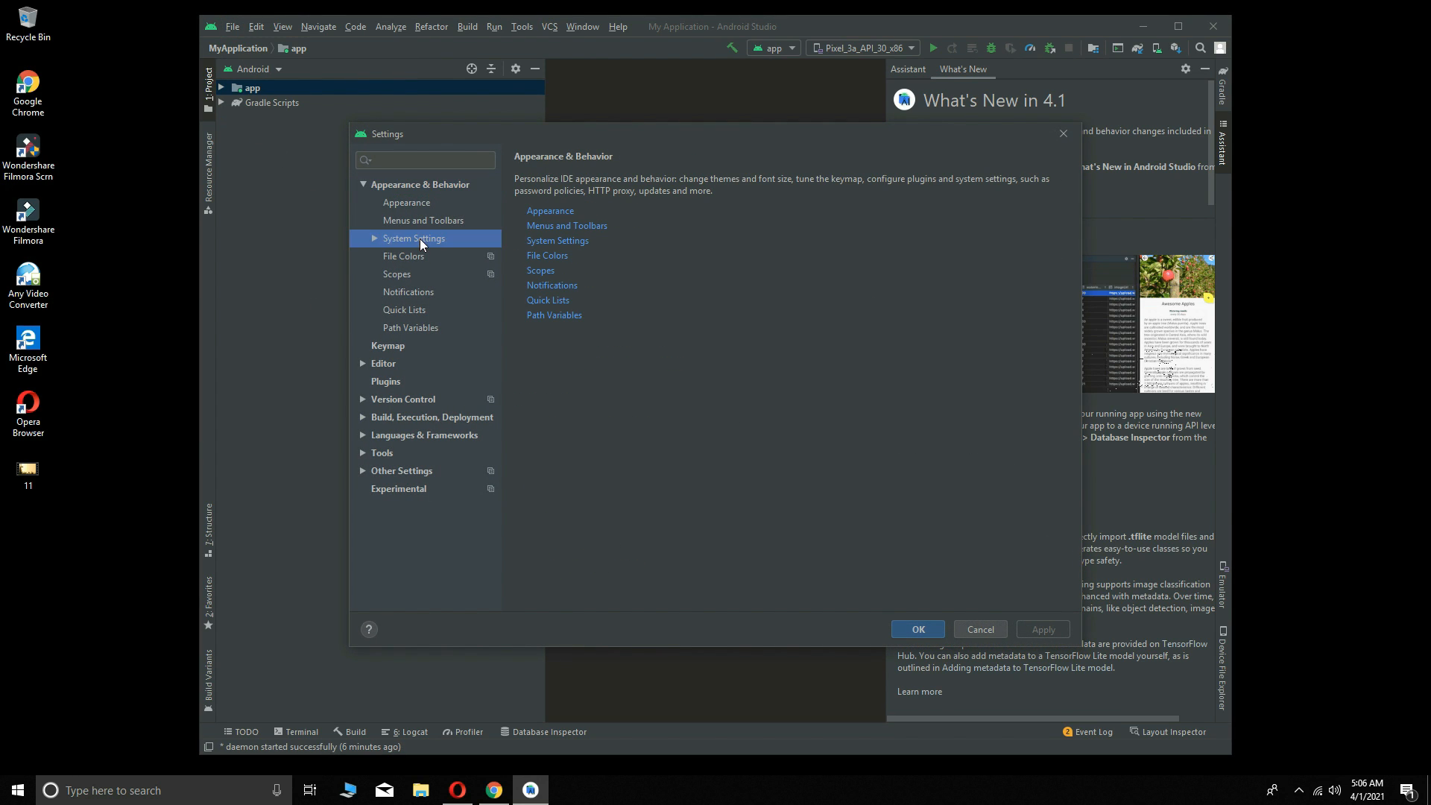
left_click(373, 238)
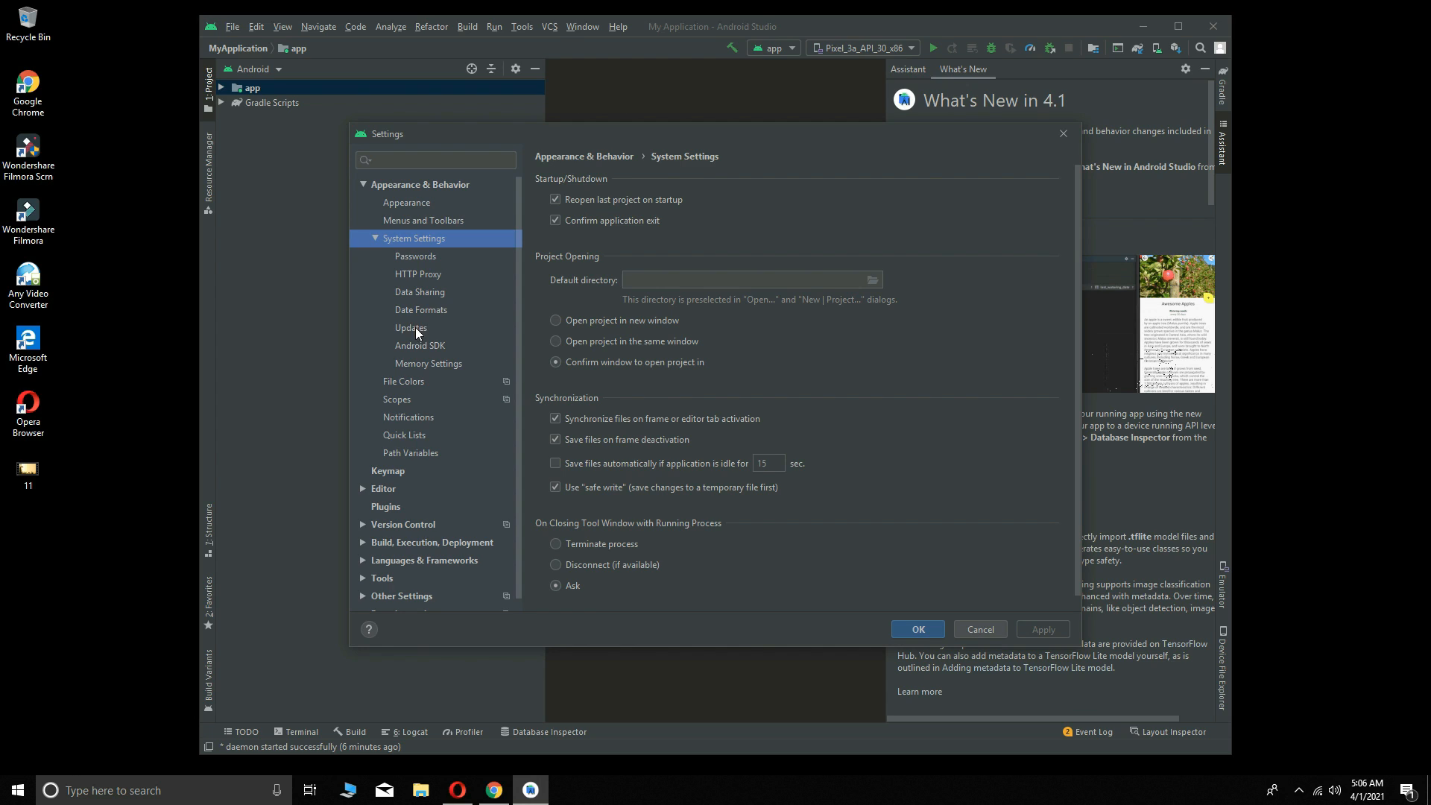
left_click(414, 346)
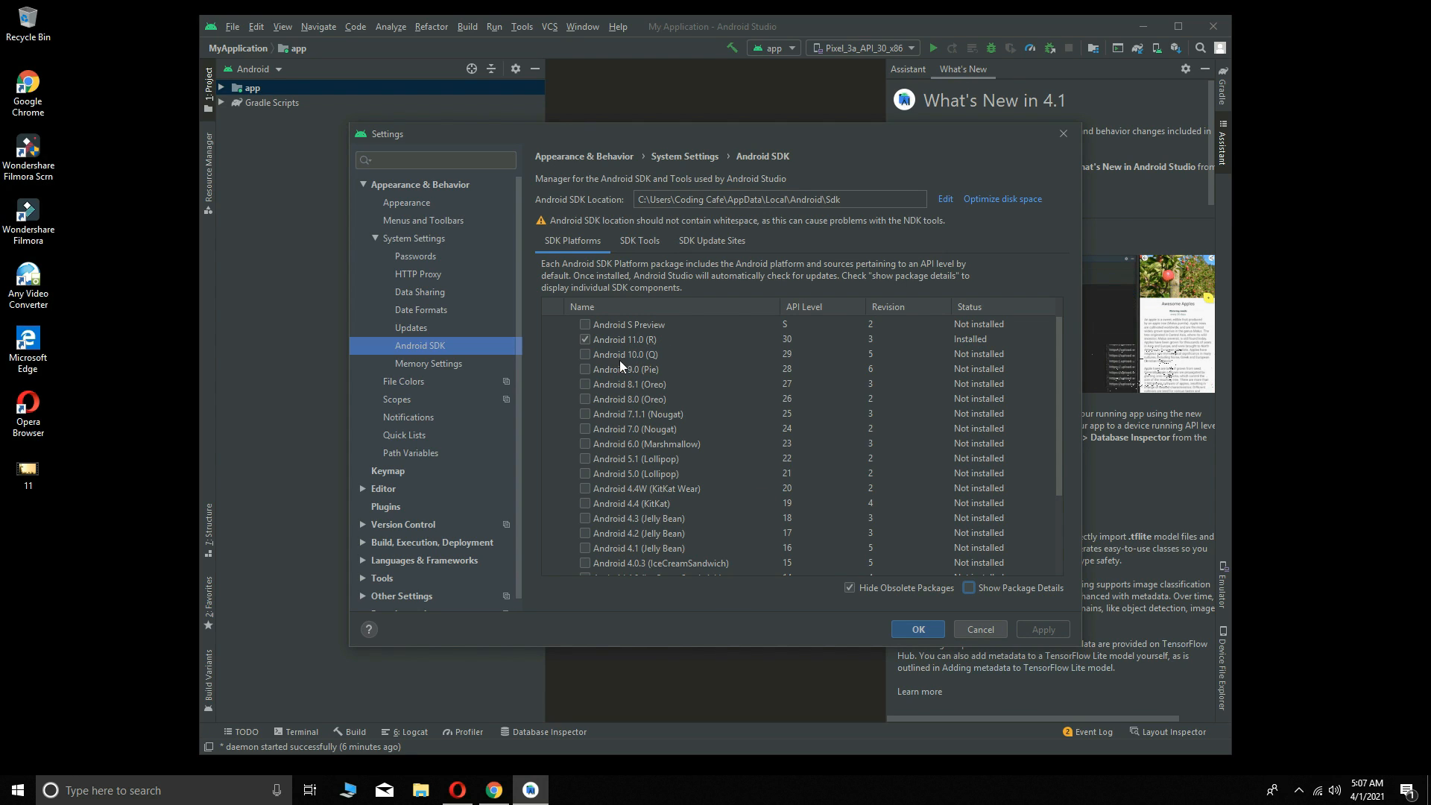
Show package details and select Android SDK Platform 29, Intel x86 Atom_64 System Image and Google Play Intel x86 Atom System Image under Android 10.0 (Q)
left_click(971, 587)
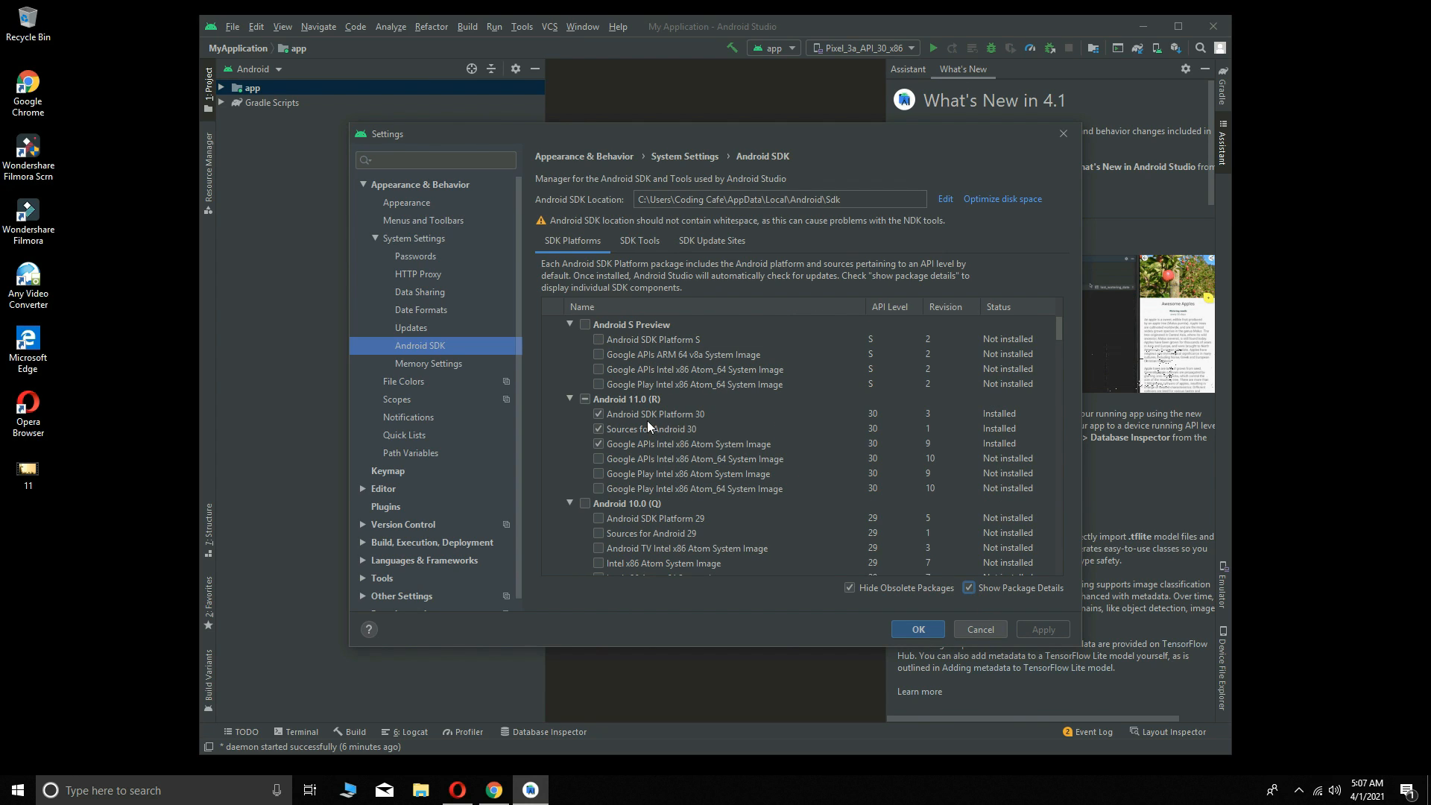
left_click(614, 507)
scroll(704, 516, "down", 1)
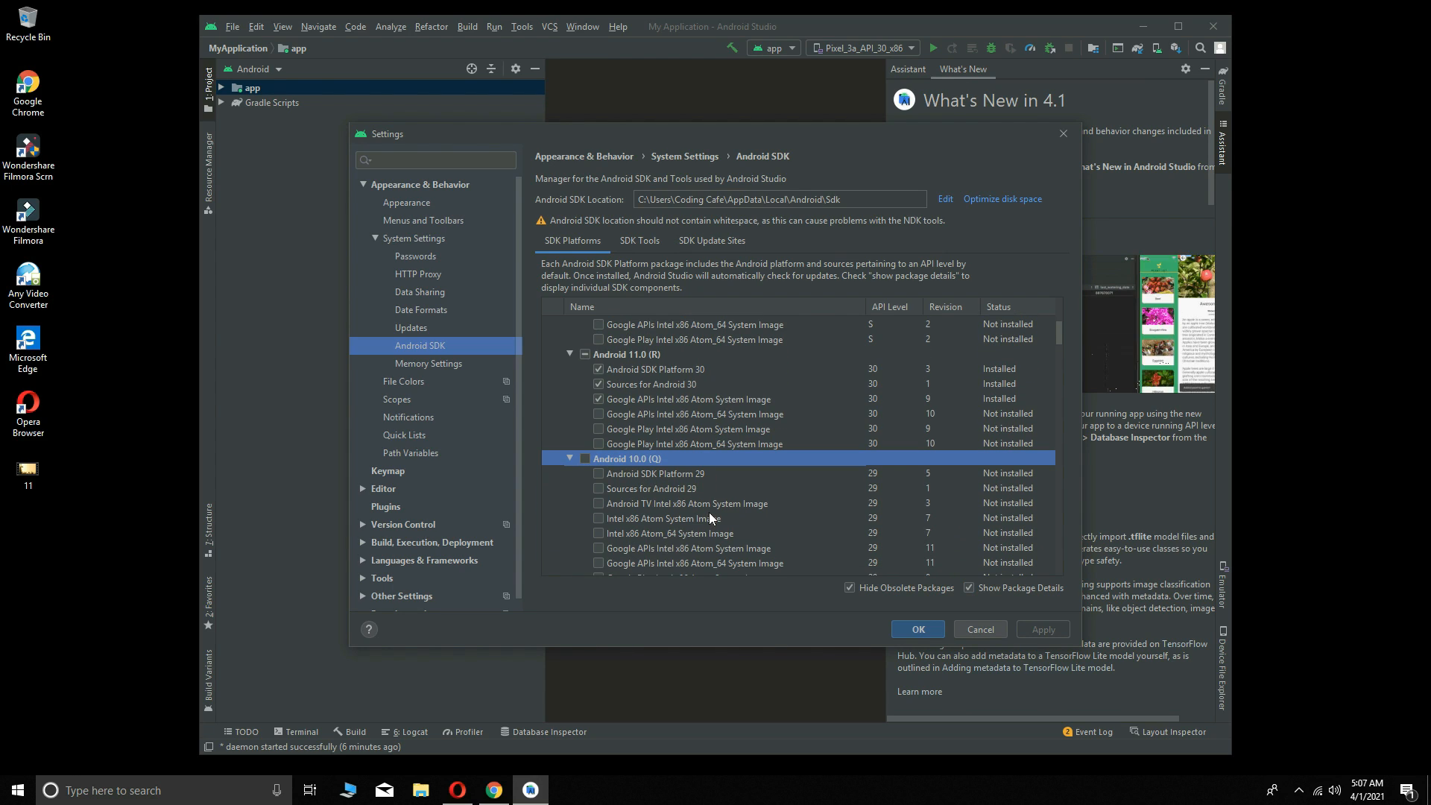
left_click(601, 472)
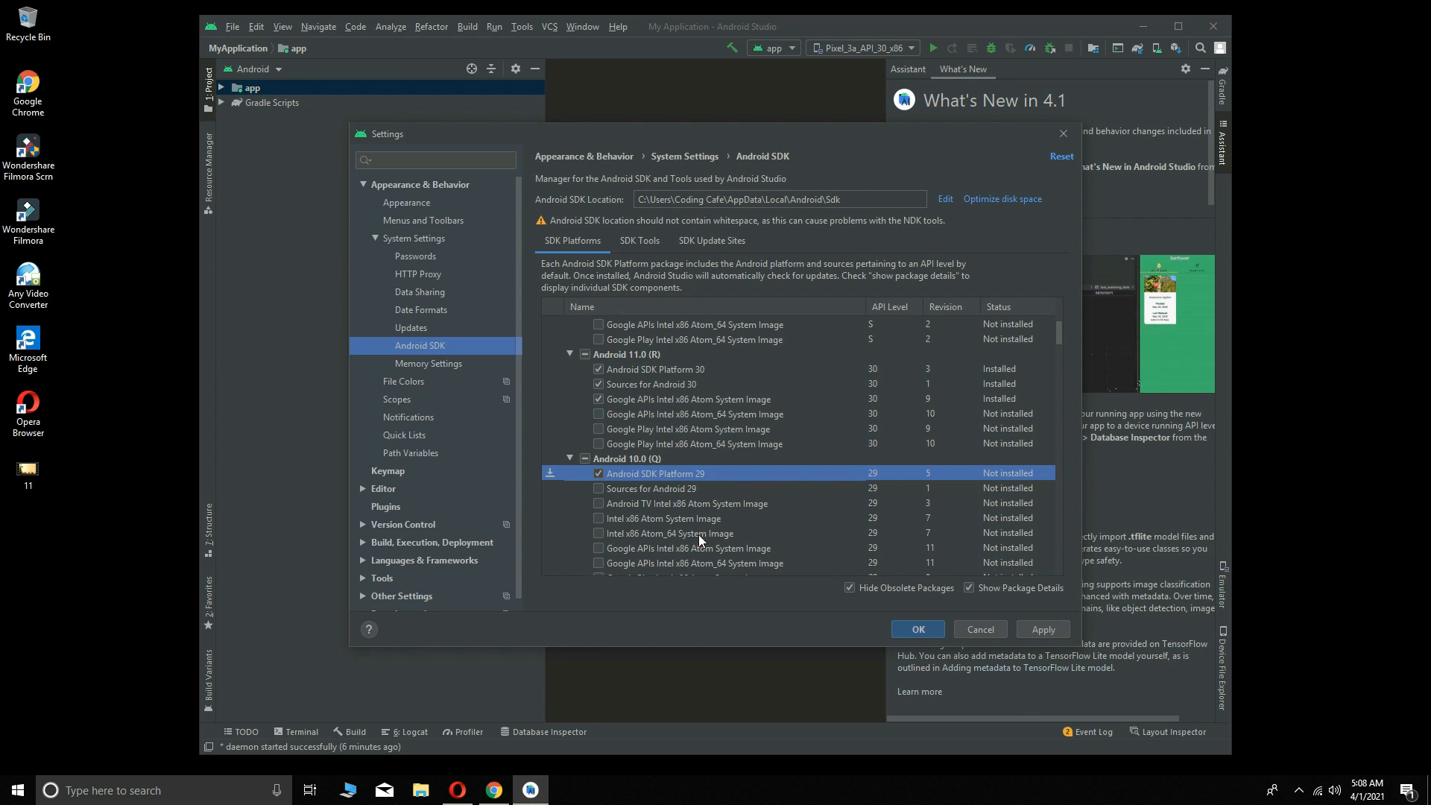
left_click(600, 532)
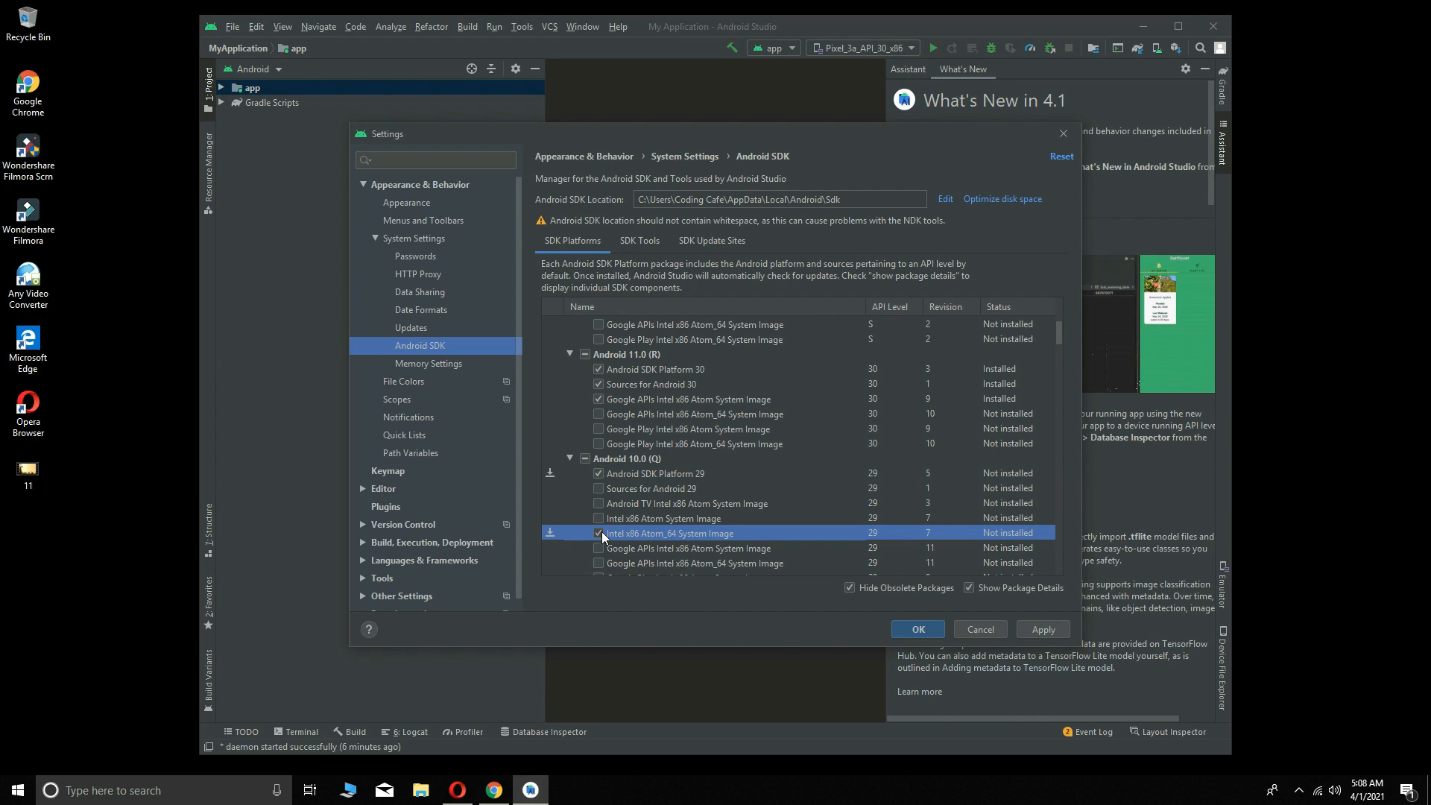
scroll(650, 529, "down", 1)
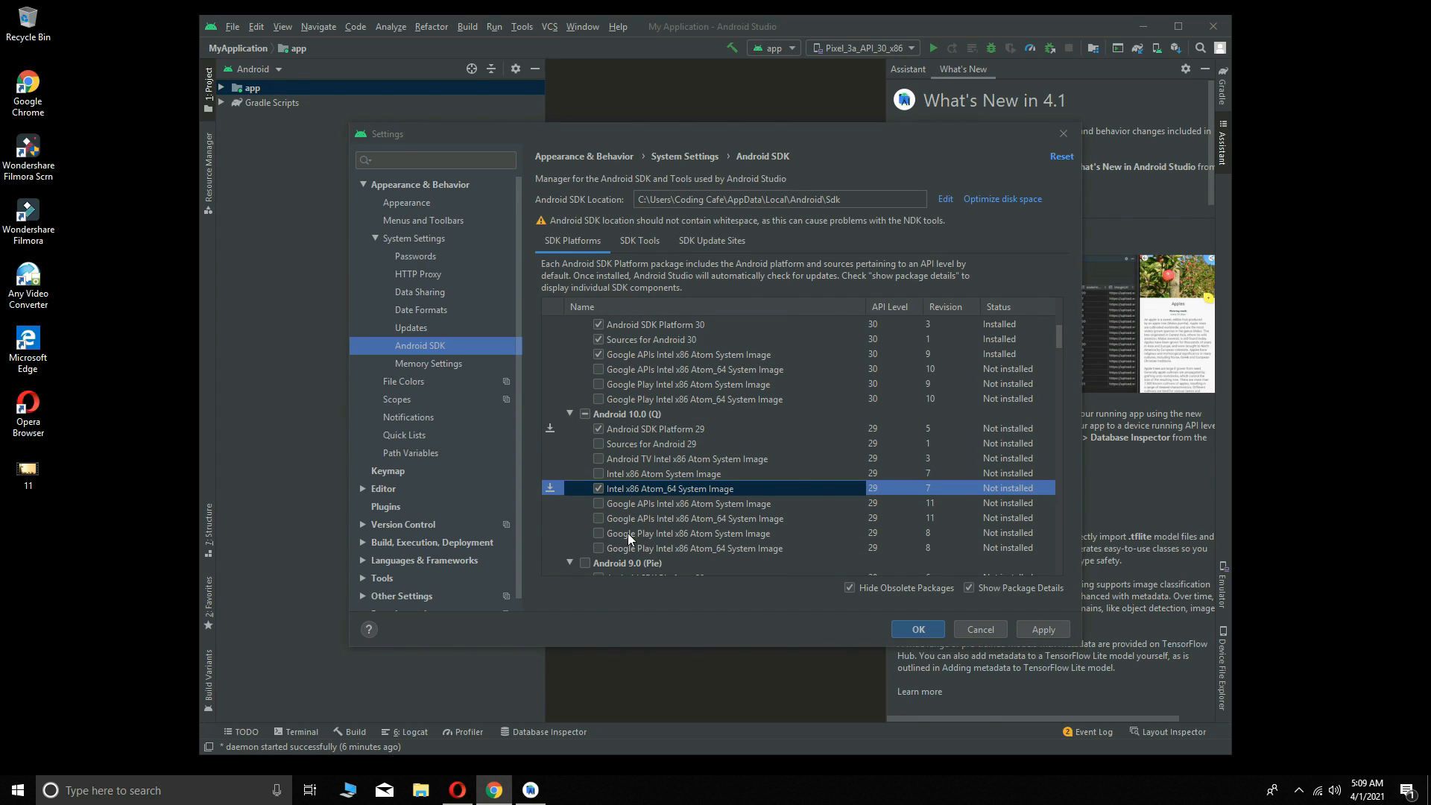
left_click(727, 535)
left_click(724, 521)
left_click(713, 532)
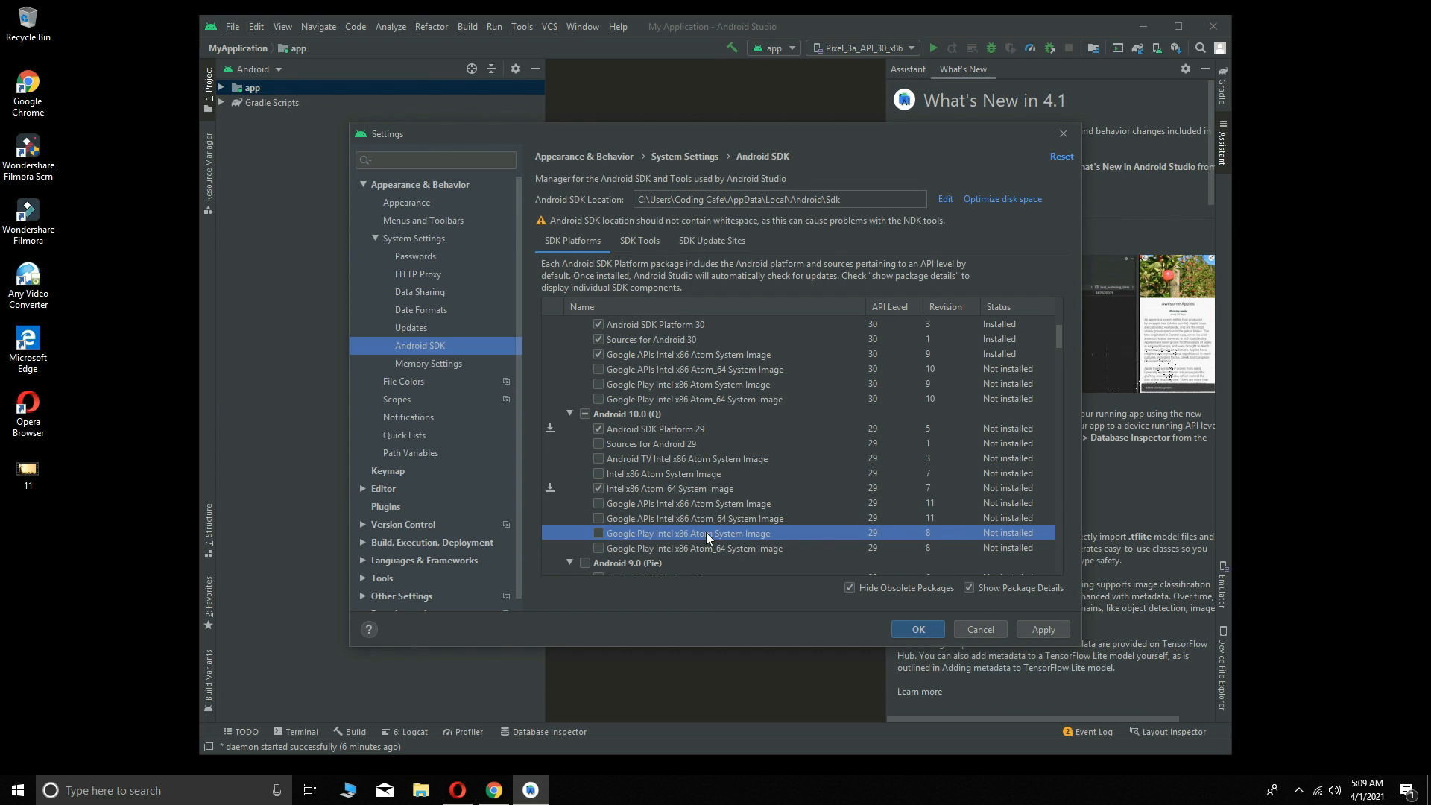
left_click(599, 535)
Show package details for the SDK Tools and select Android SDK Build-Tools version 29.0.2
left_click(641, 243)
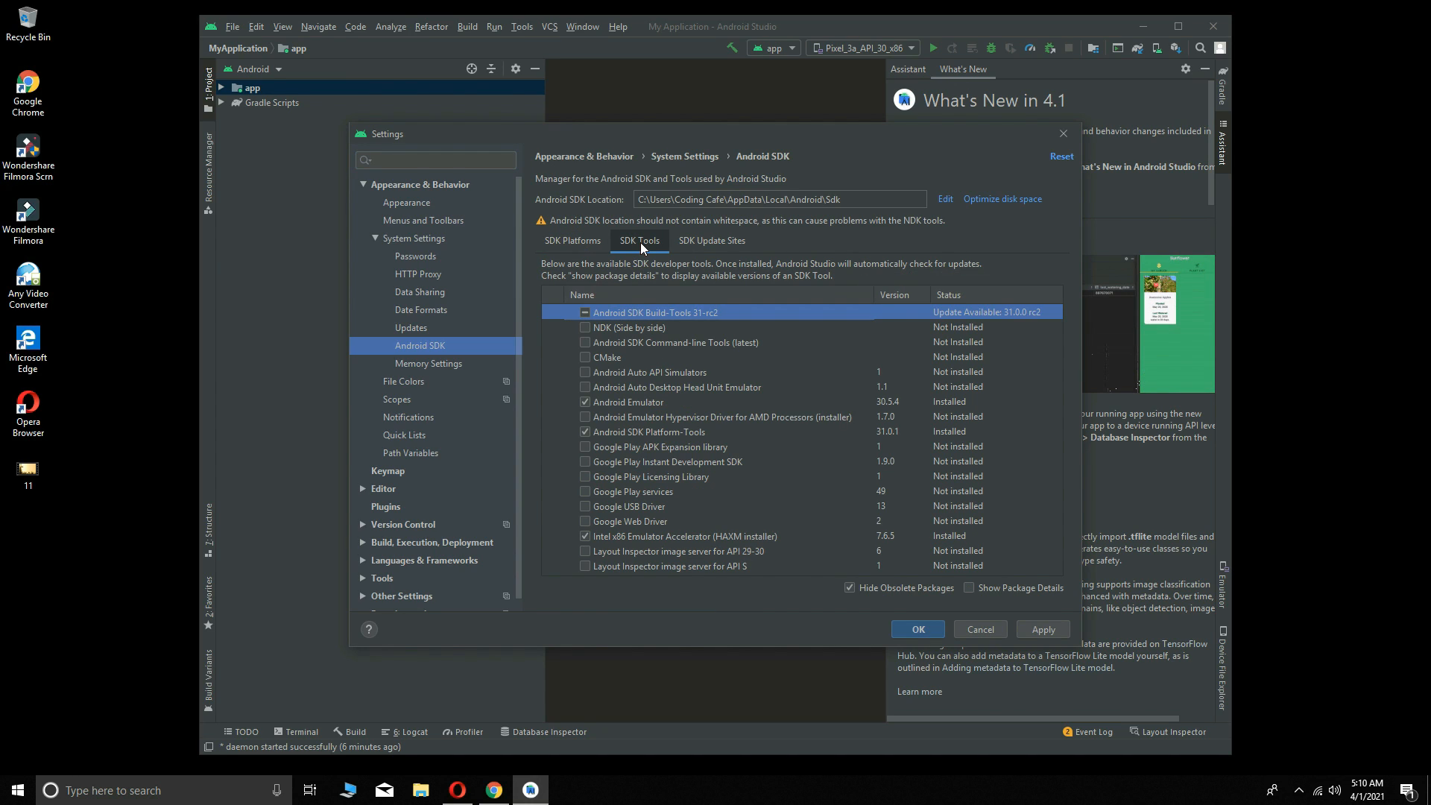
left_click(1022, 590)
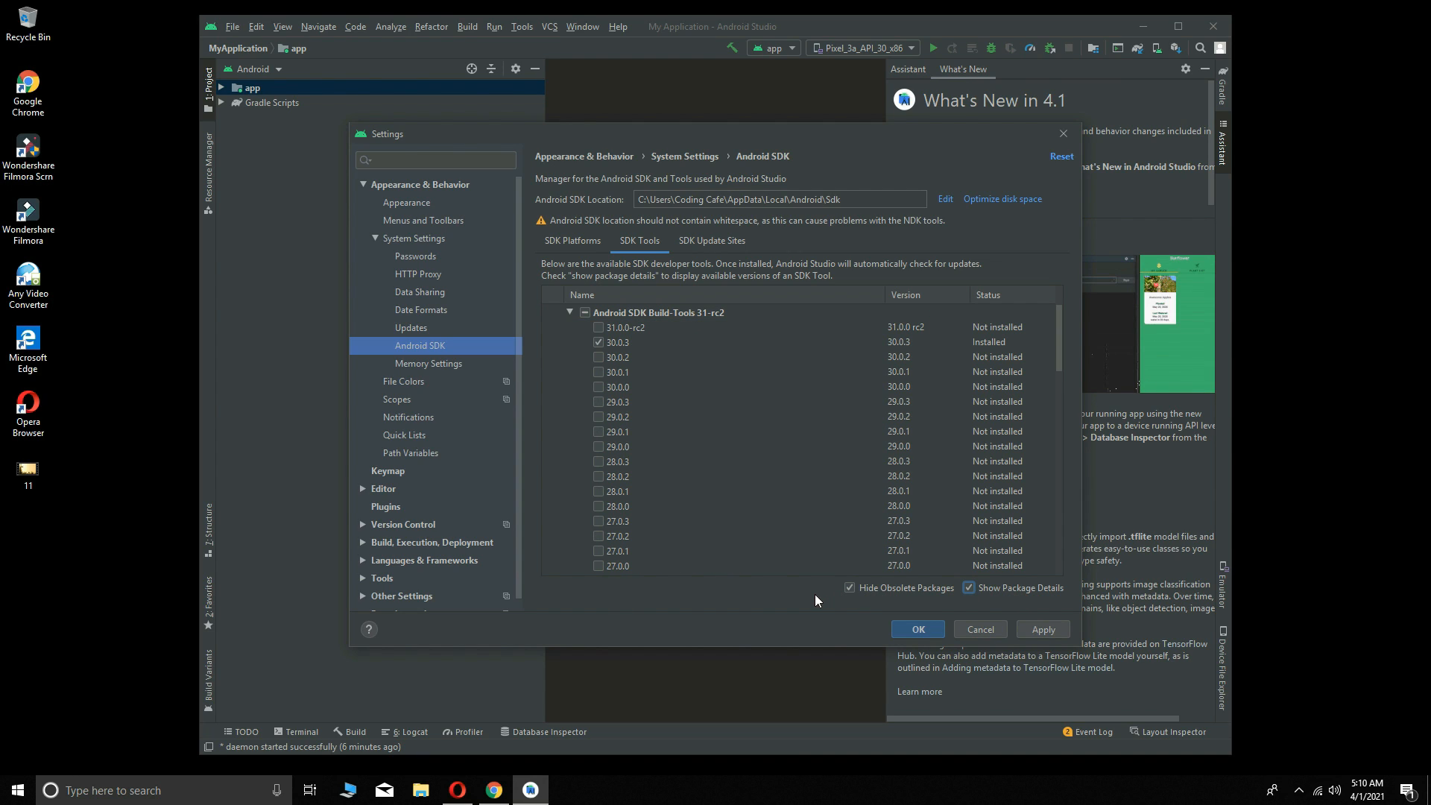
left_click(602, 414)
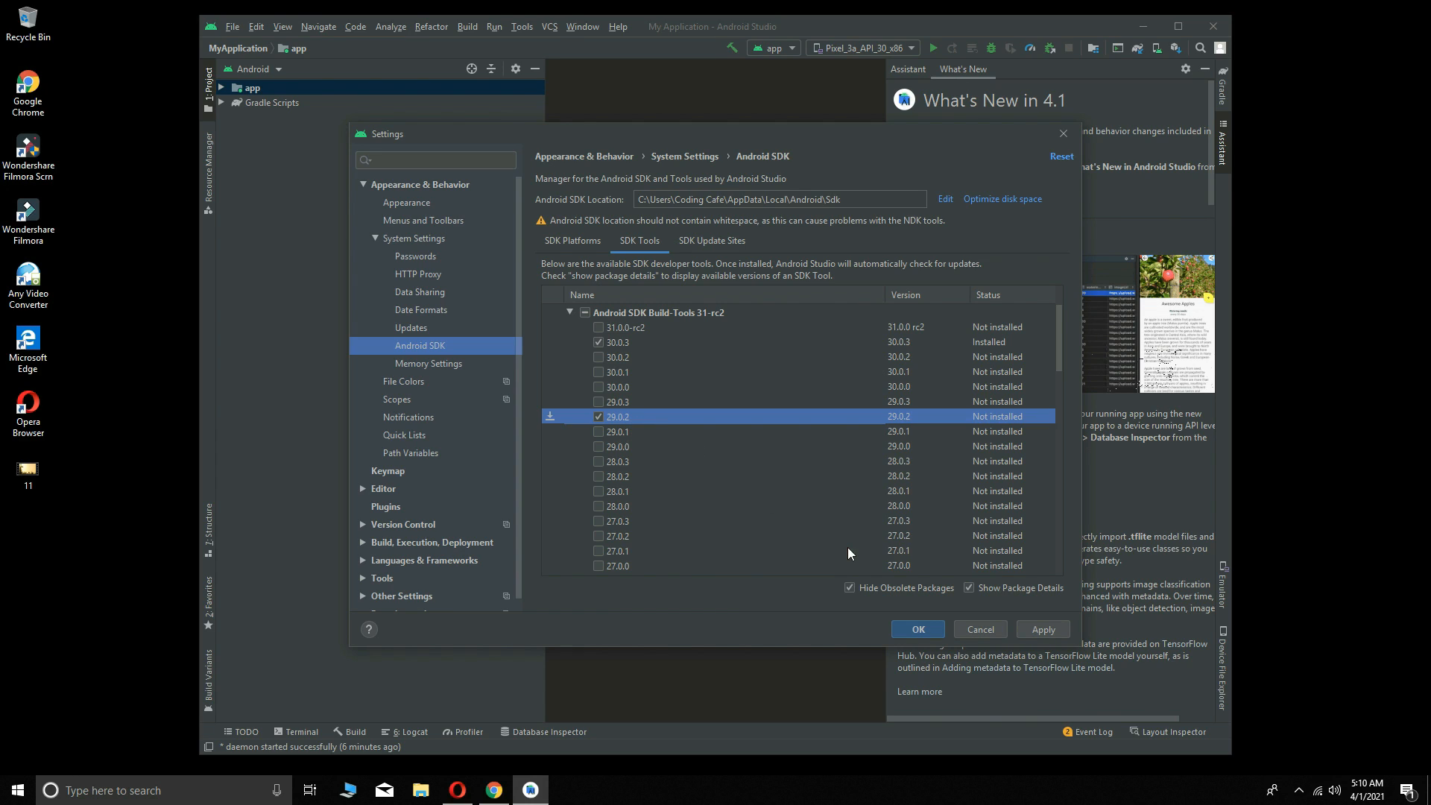
Apply the selected SDK package changes, confirm the component list and accept the android-sdk-license
left_click(1043, 629)
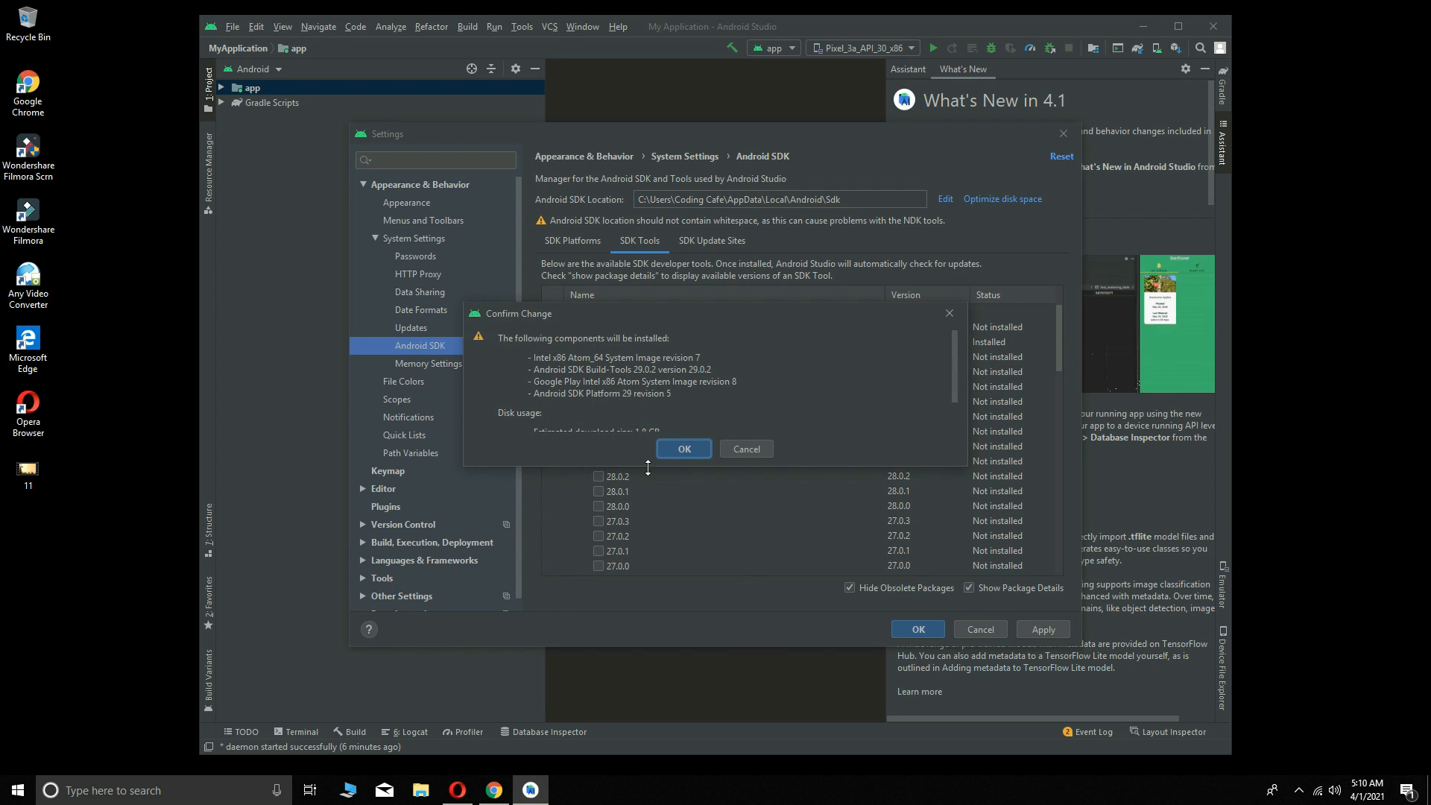
left_click(683, 448)
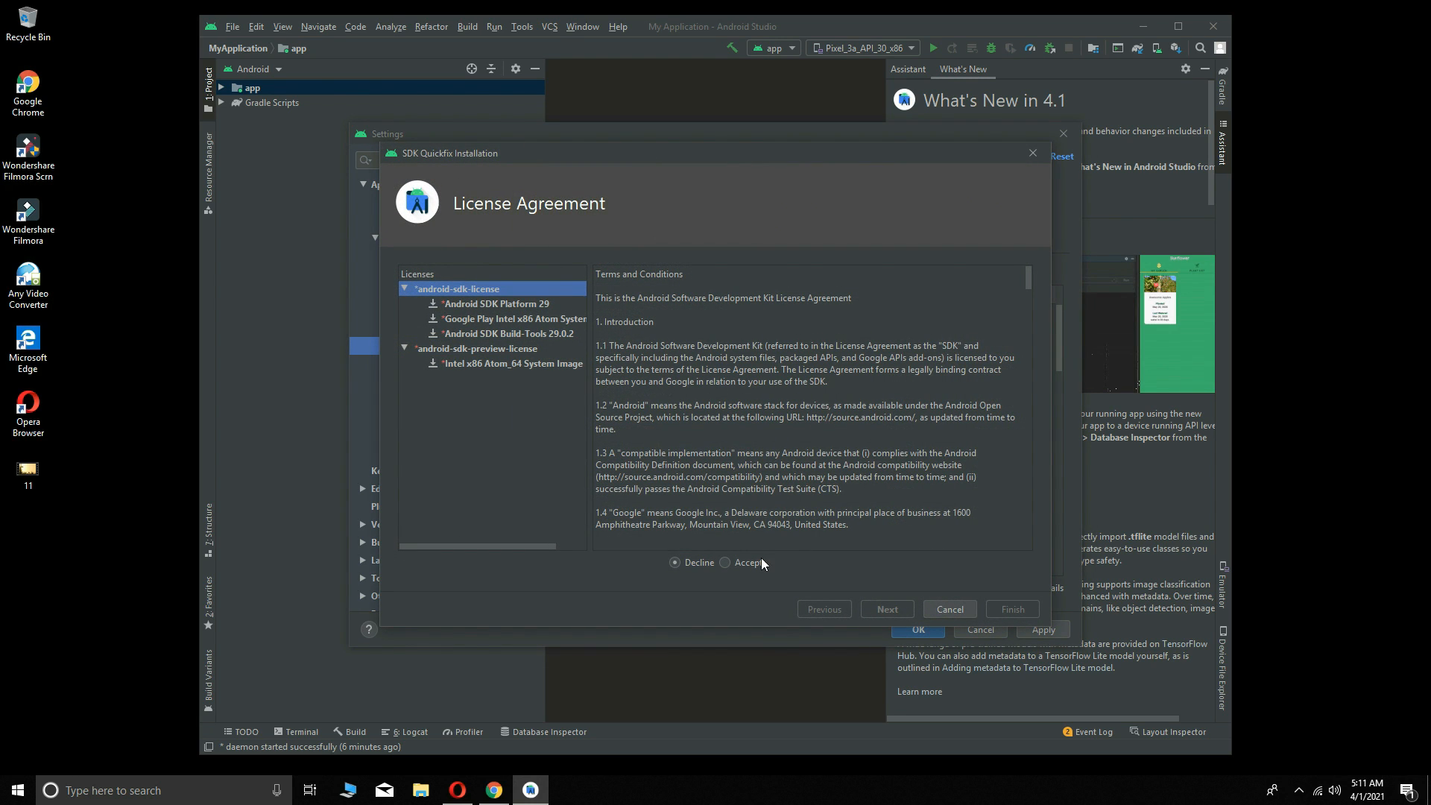
left_click(726, 563)
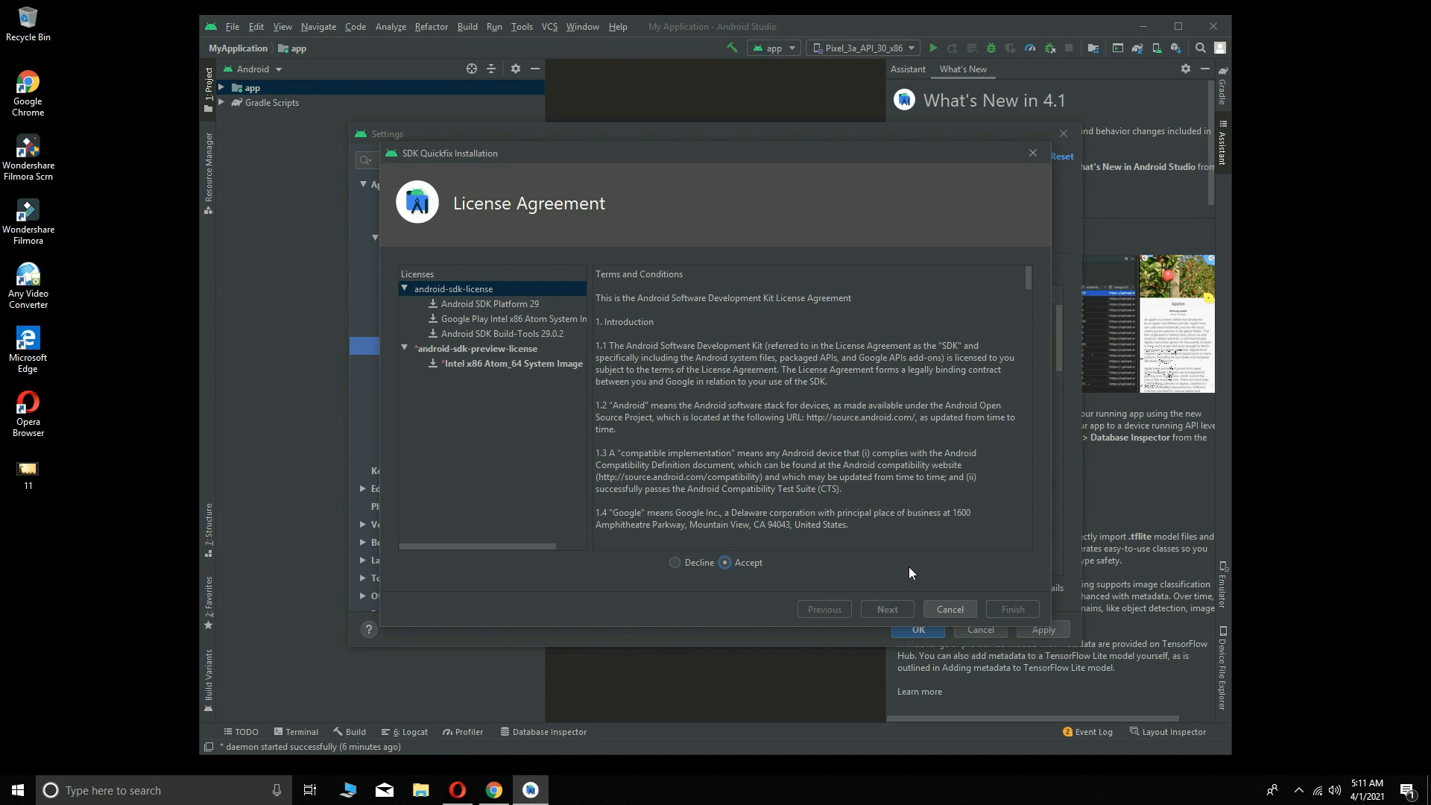
Accept the android-sdk-preview-license, install the requested SDK components and close the IDE settings once the installation is done
left_click(465, 365)
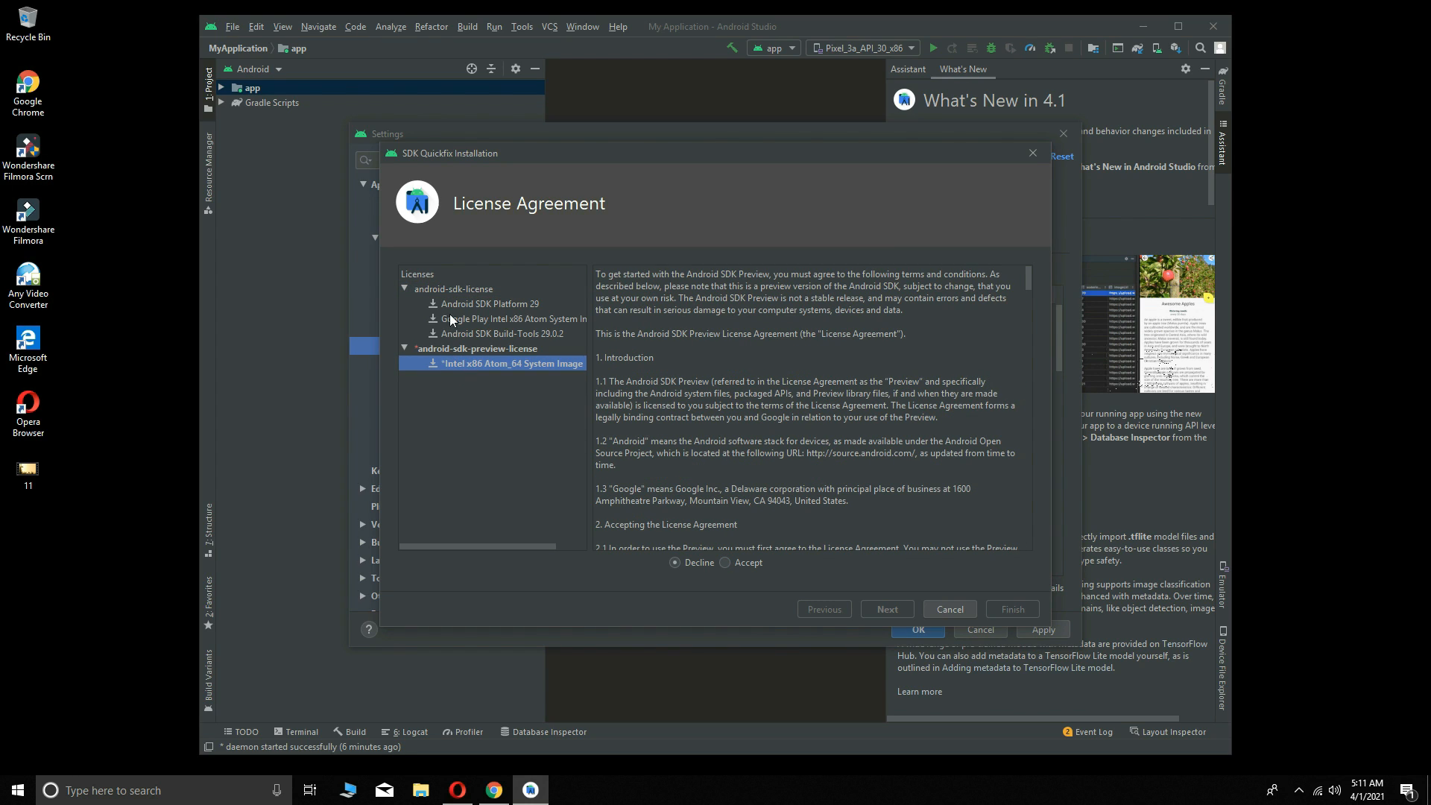
left_click(447, 348)
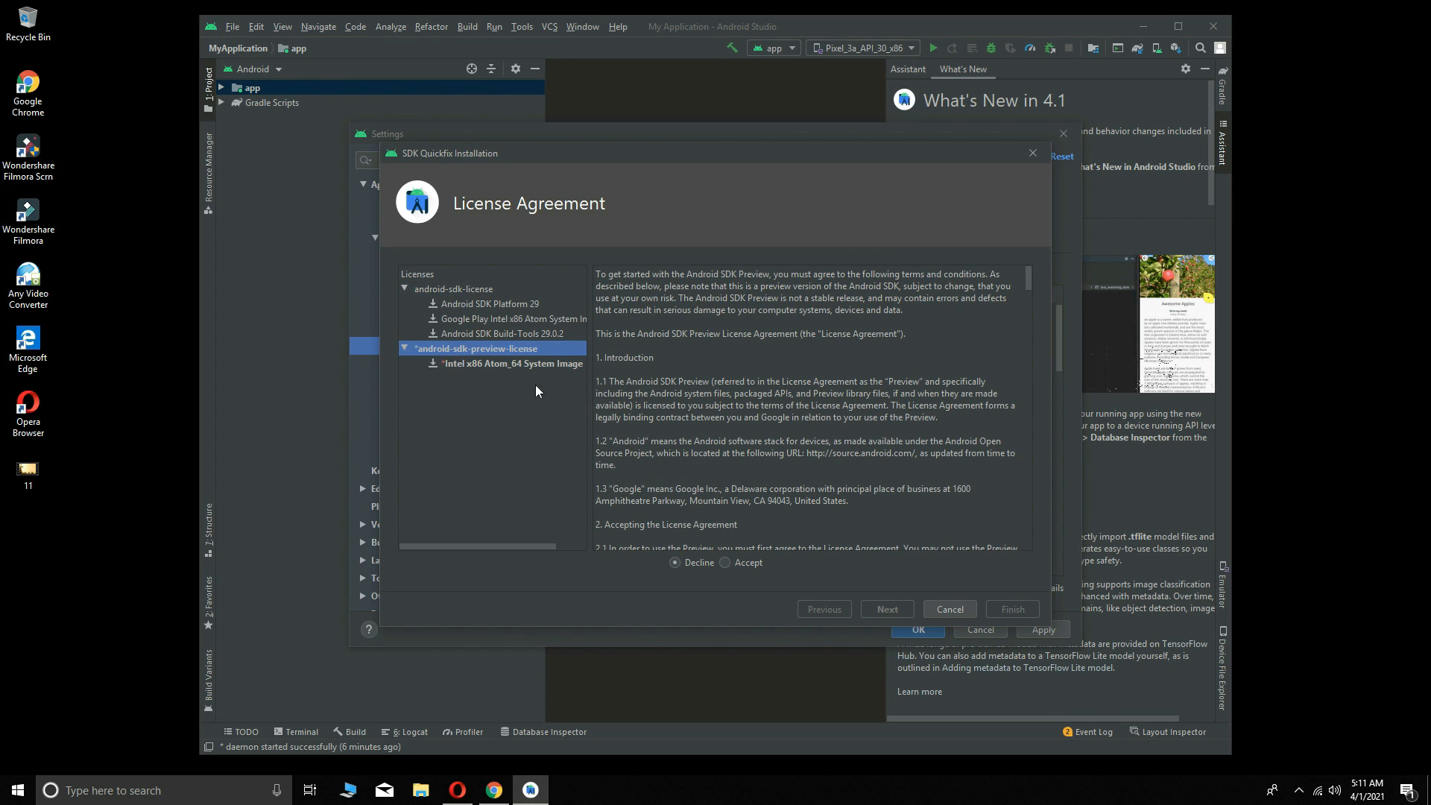
left_click(724, 564)
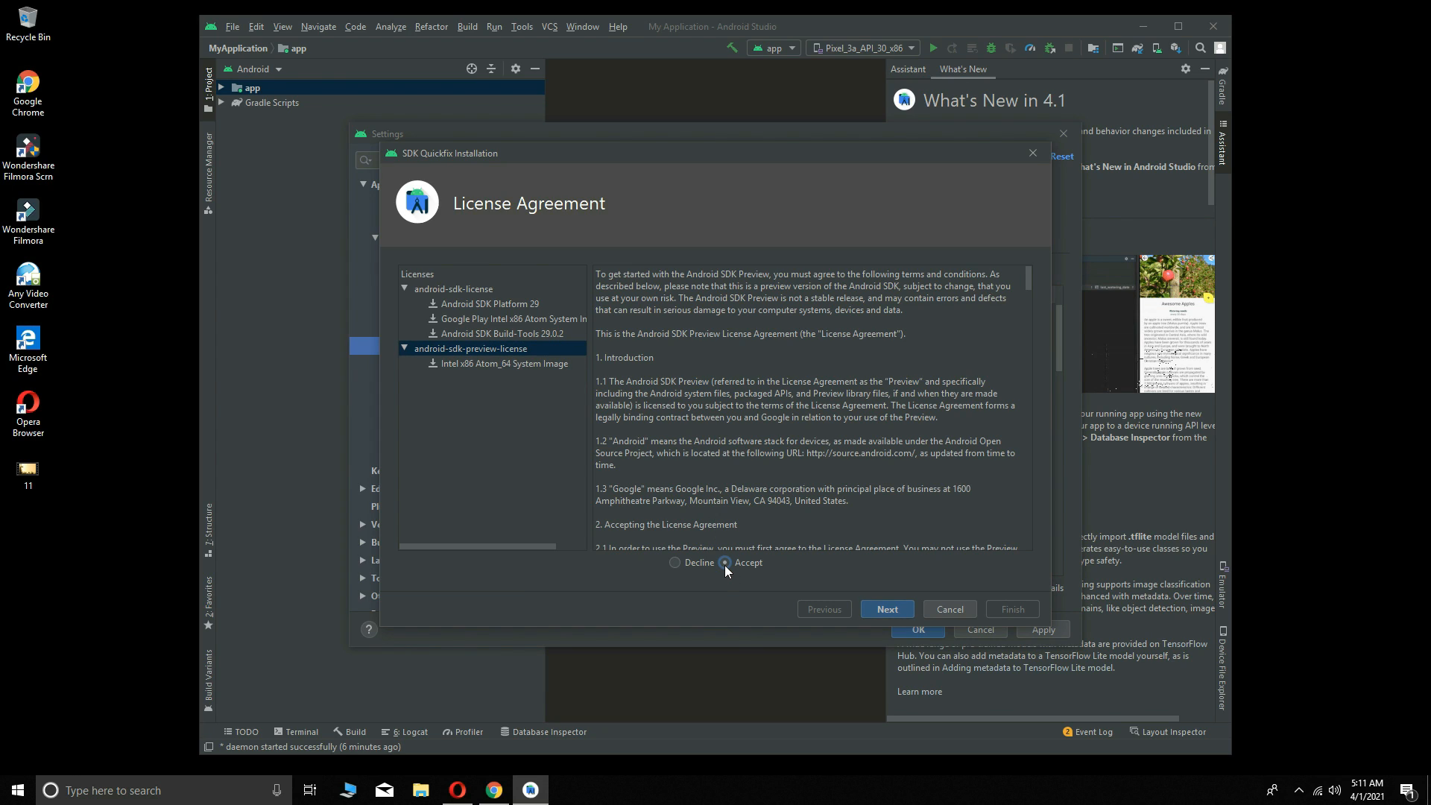
left_click(480, 365)
left_click(727, 565)
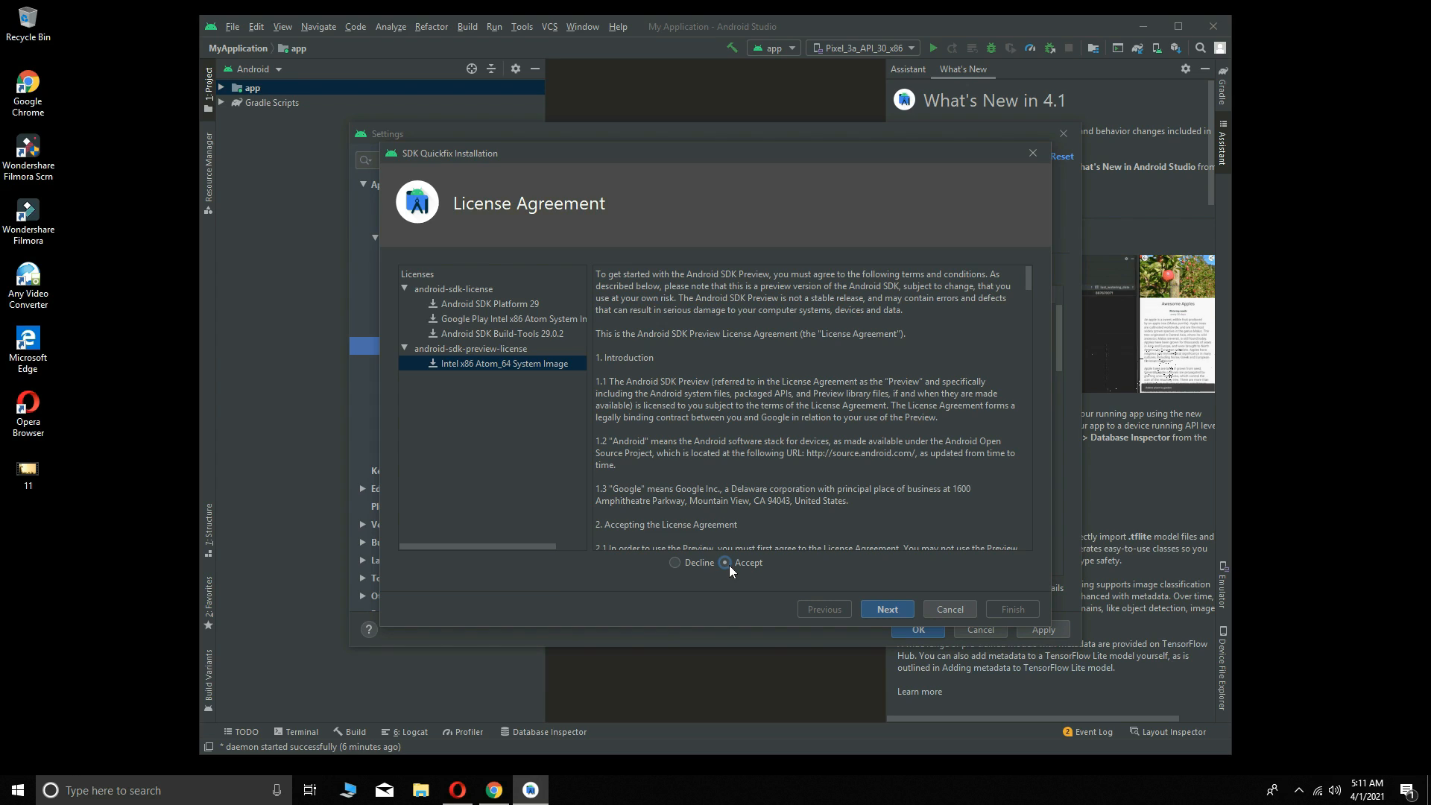
left_click(477, 363)
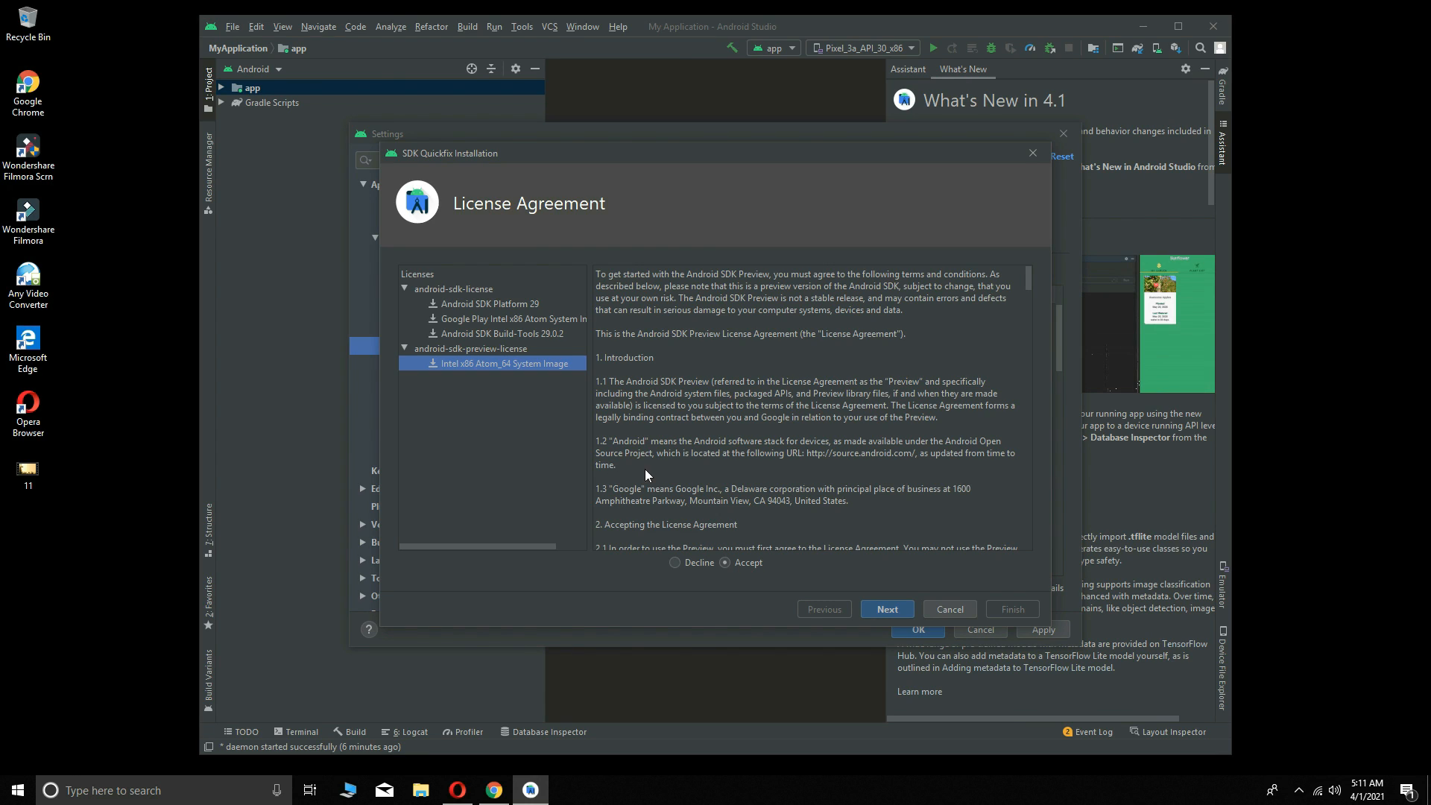
left_click(884, 609)
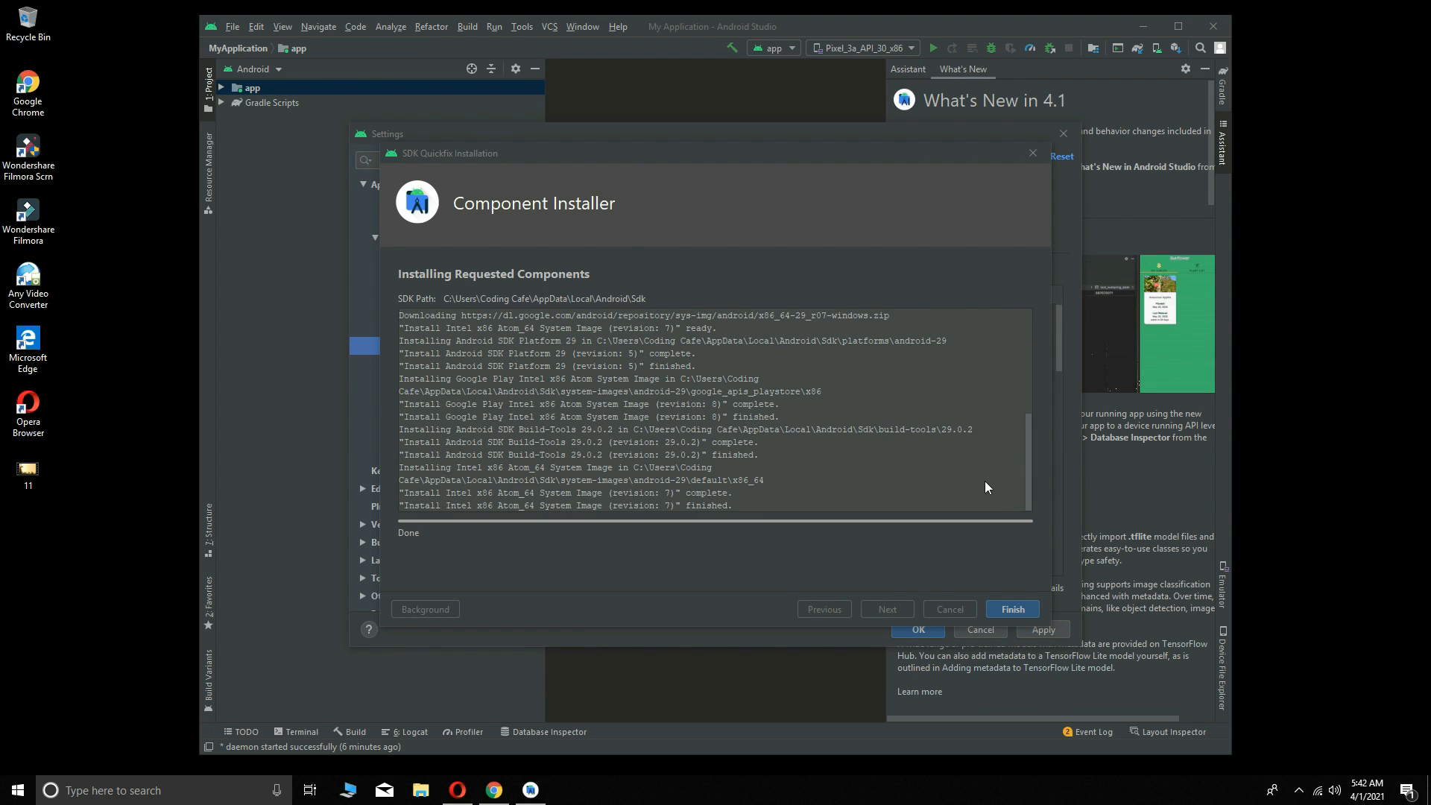
left_click(1022, 611)
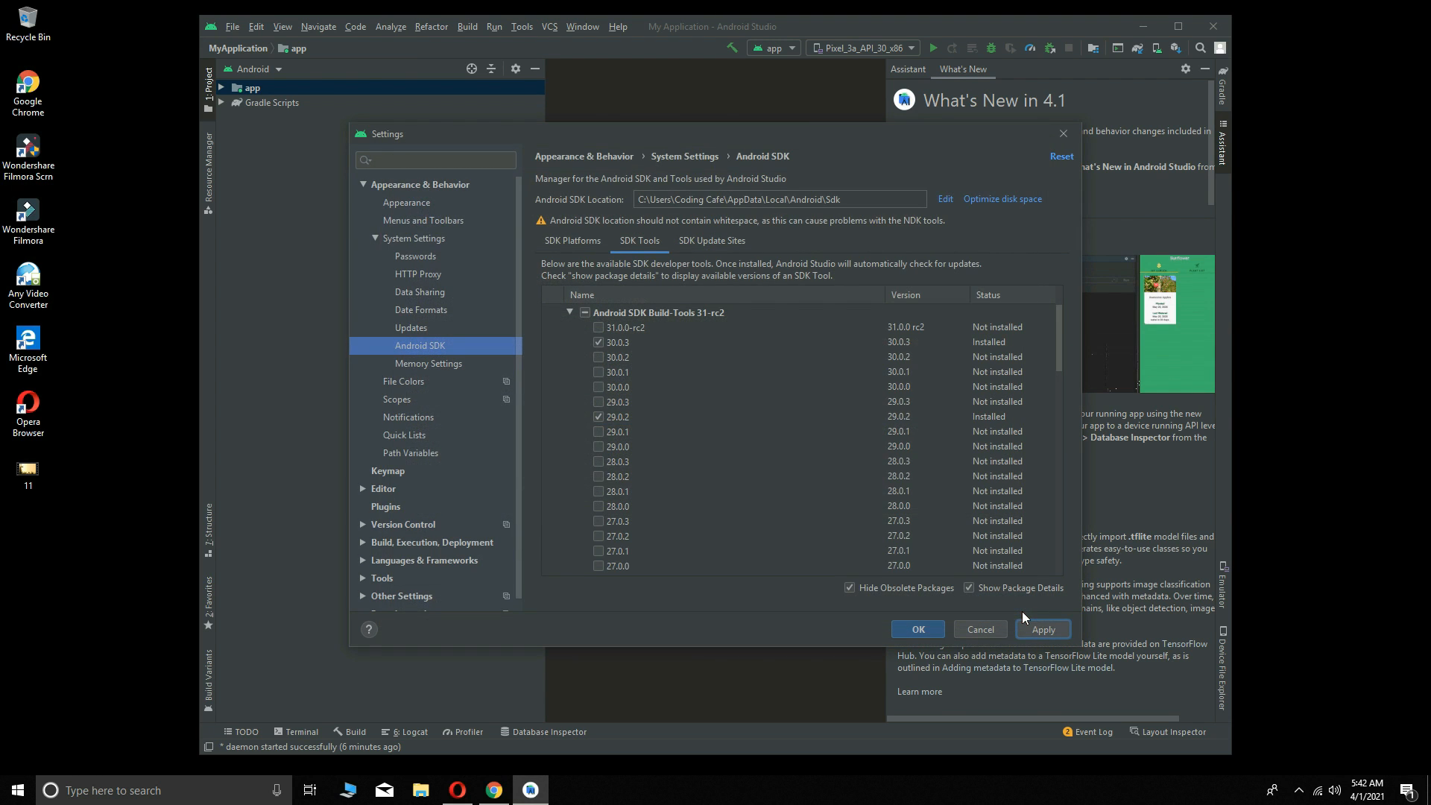
left_click(915, 630)
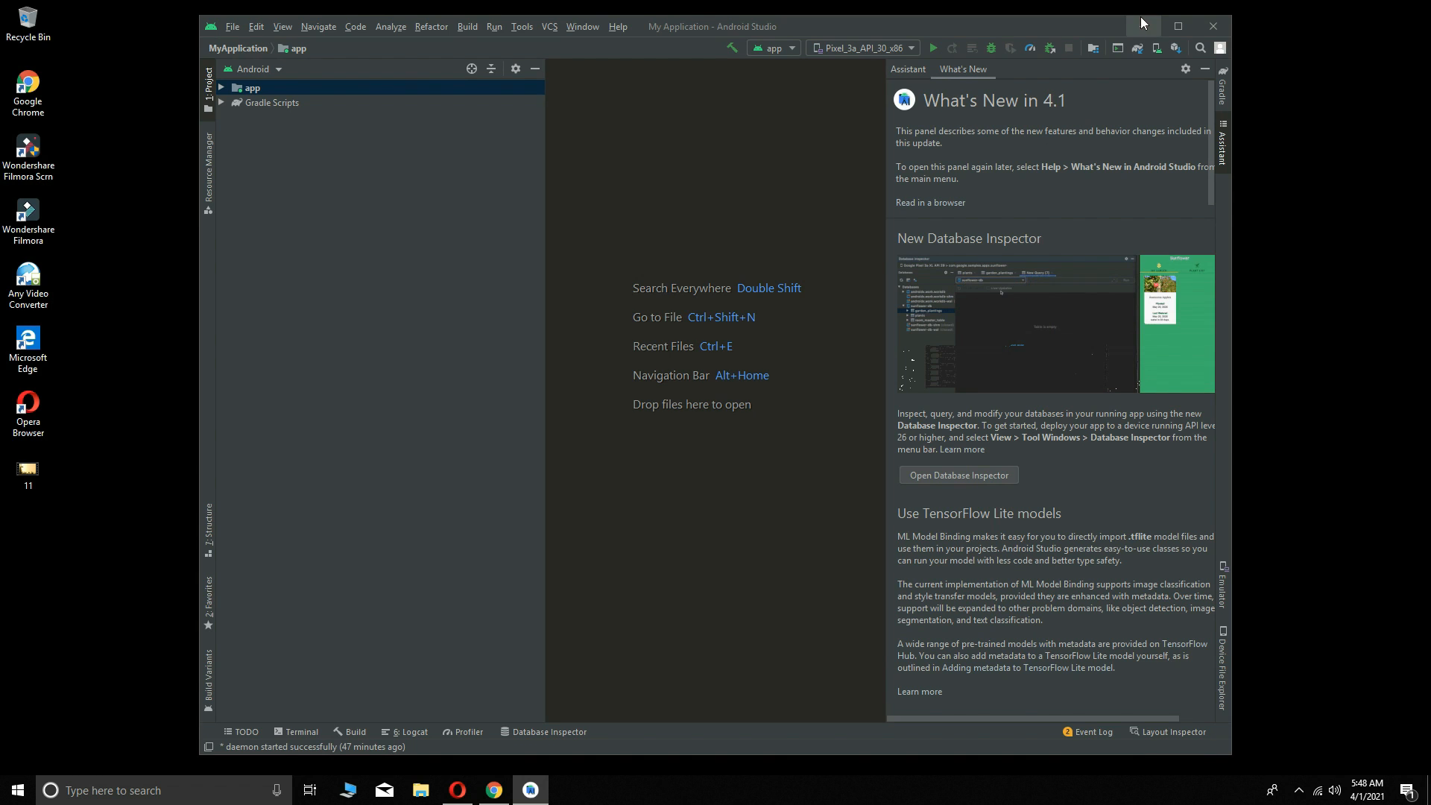
Minimize Android Studio and open the Windows system environment variables settings in System Properties
left_click(1142, 26)
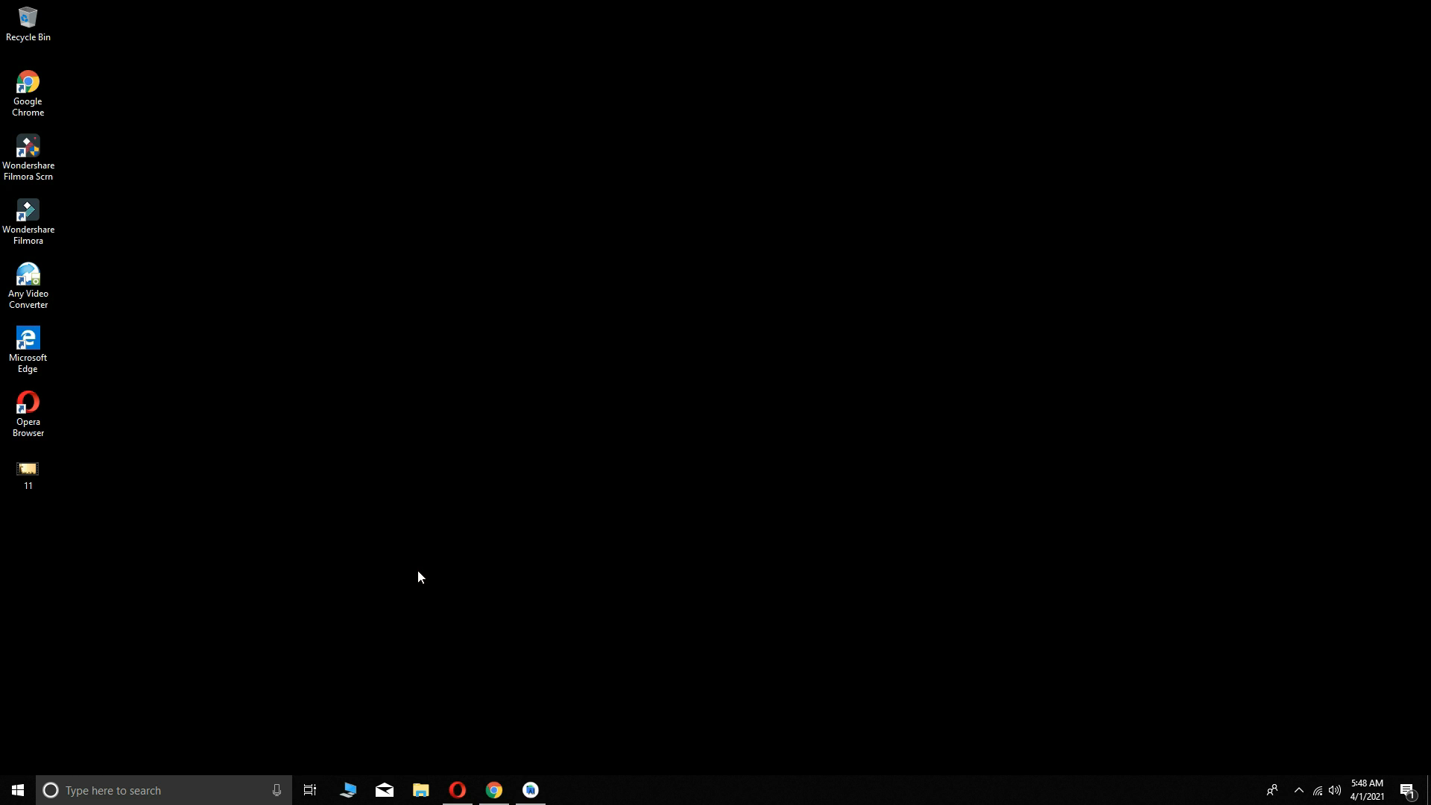
left_click(203, 790)
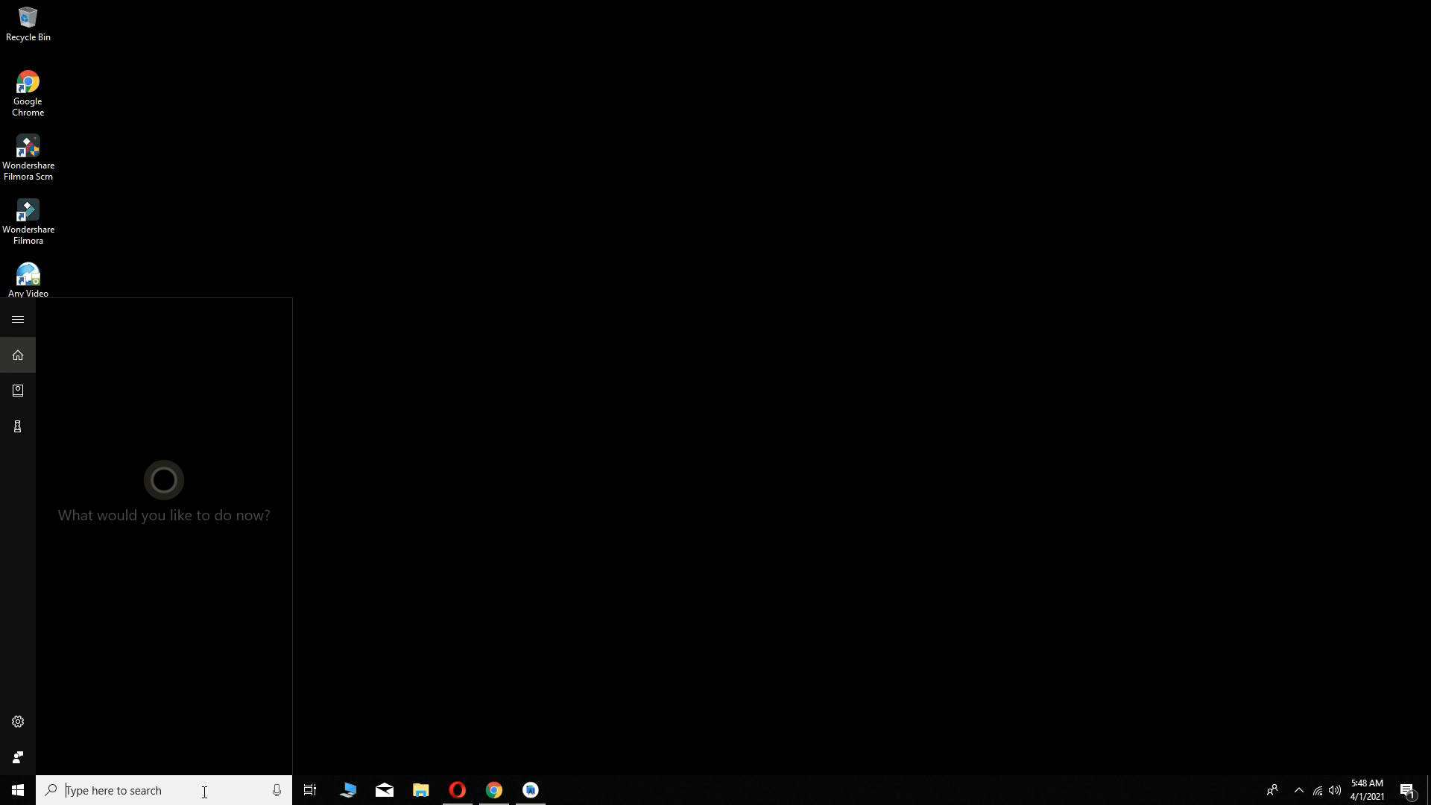
type("edit")
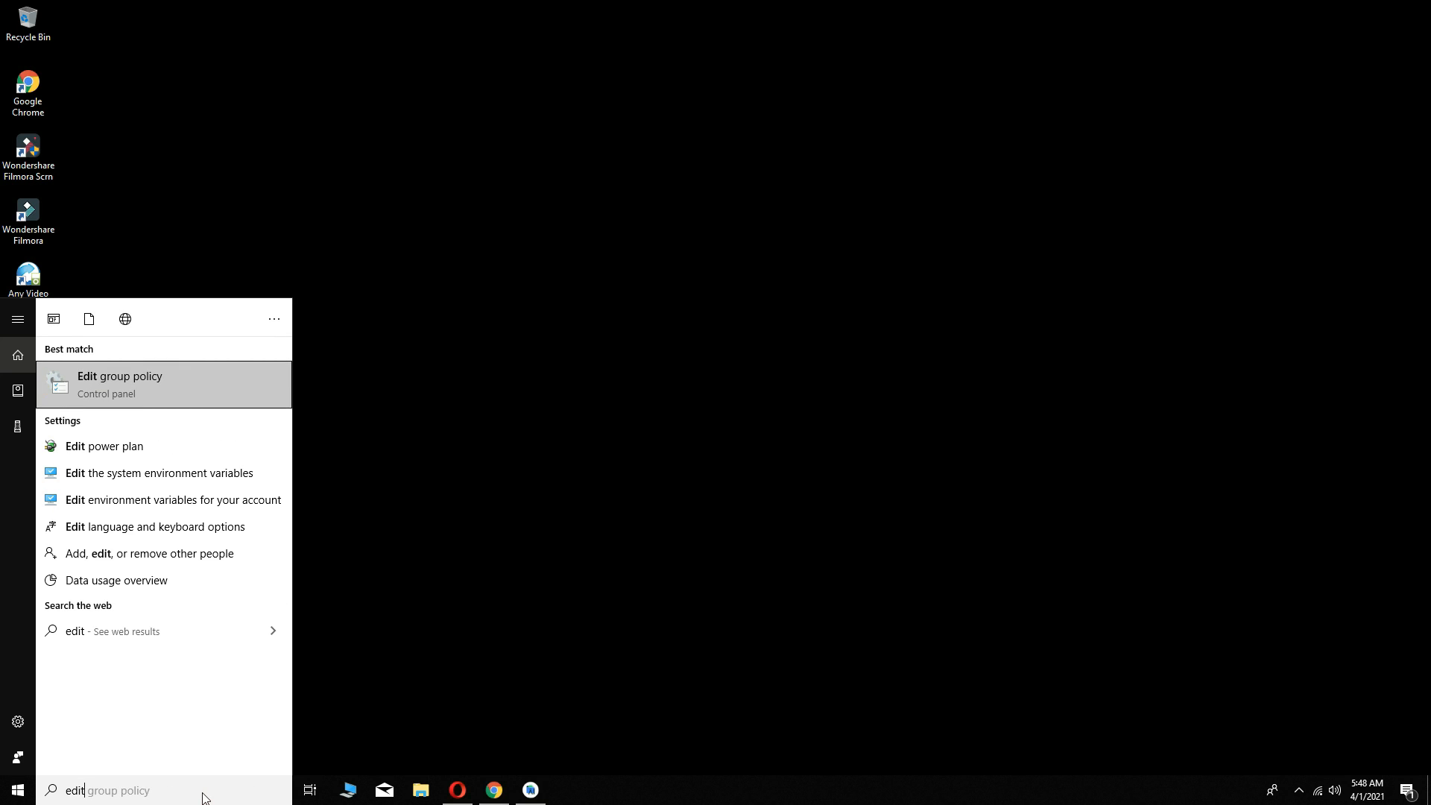
left_click(155, 471)
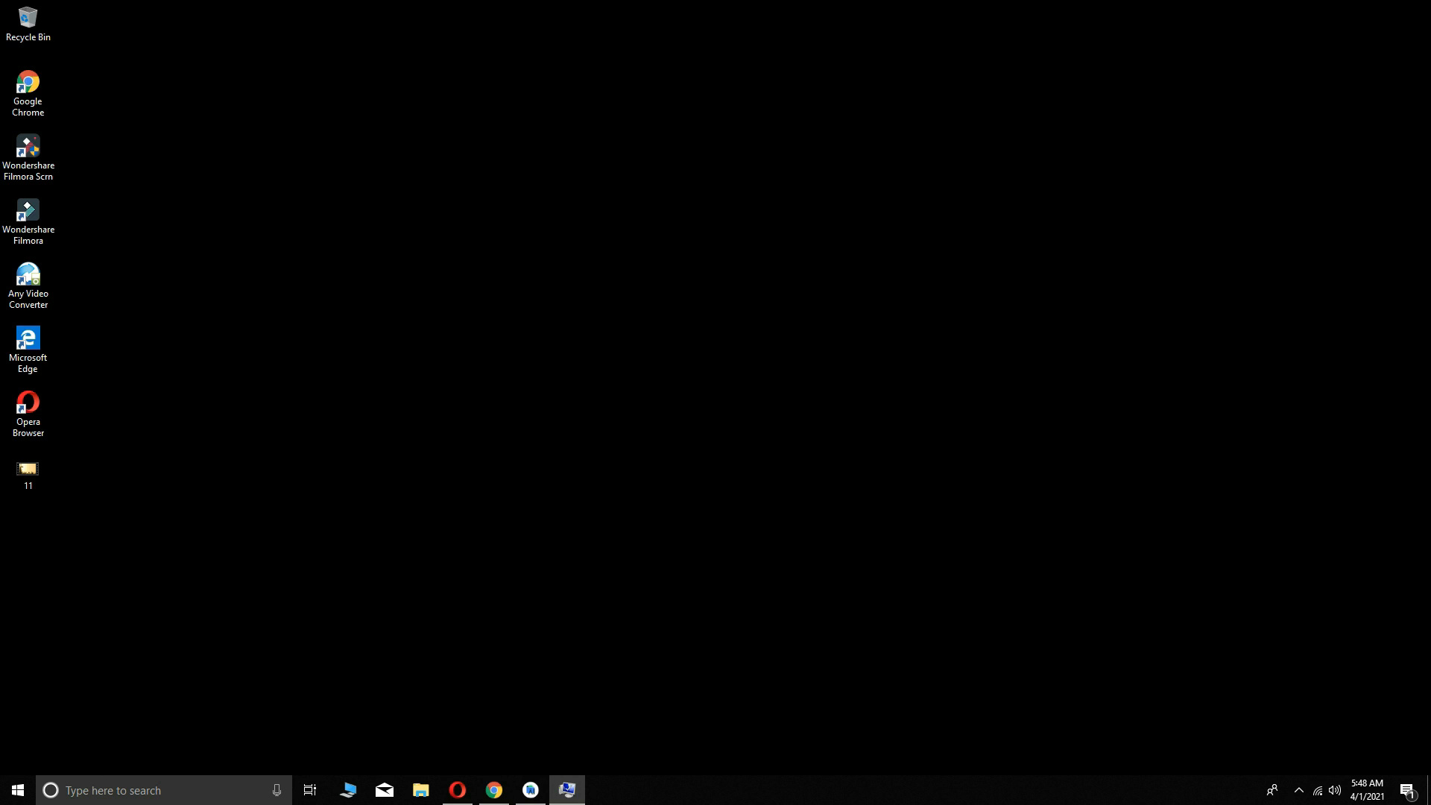
left_click_drag(792, 256, 643, 206)
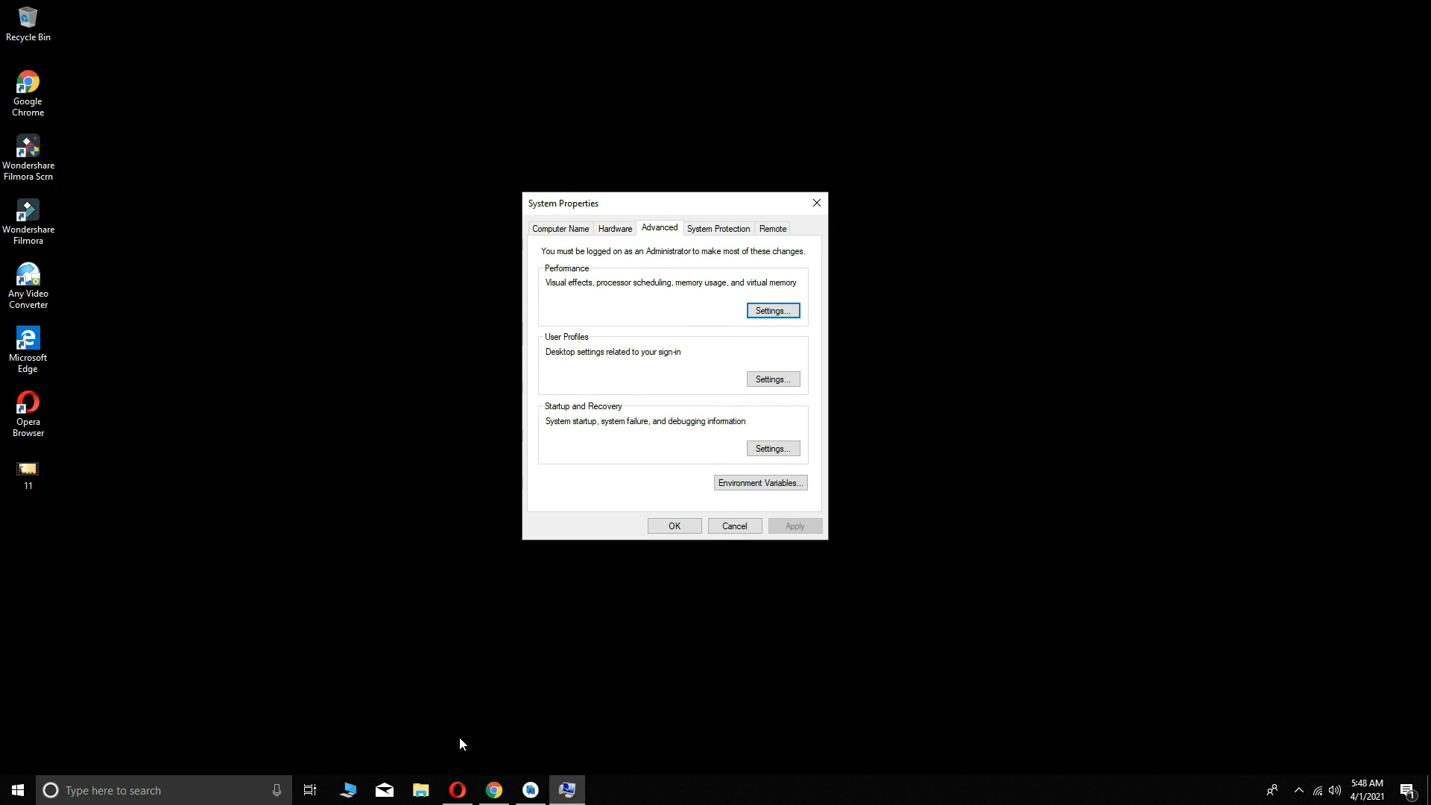
Switch to the React Native setup guide in Opera and copy the variable name ANDROID_HOME from section 3
left_click(457, 789)
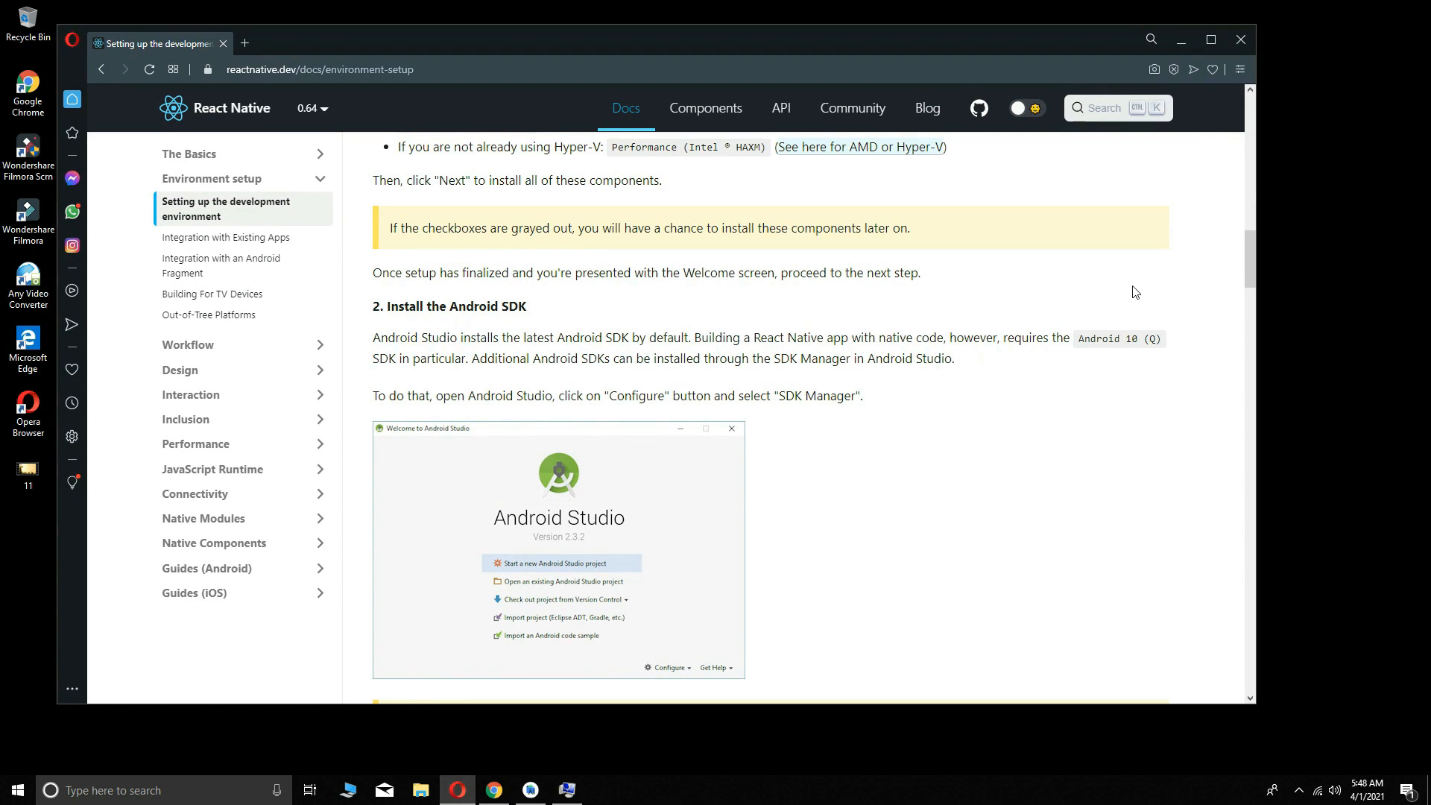
left_click_drag(1249, 262, 1226, 334)
left_click_drag(389, 246, 730, 257)
left_click(730, 257)
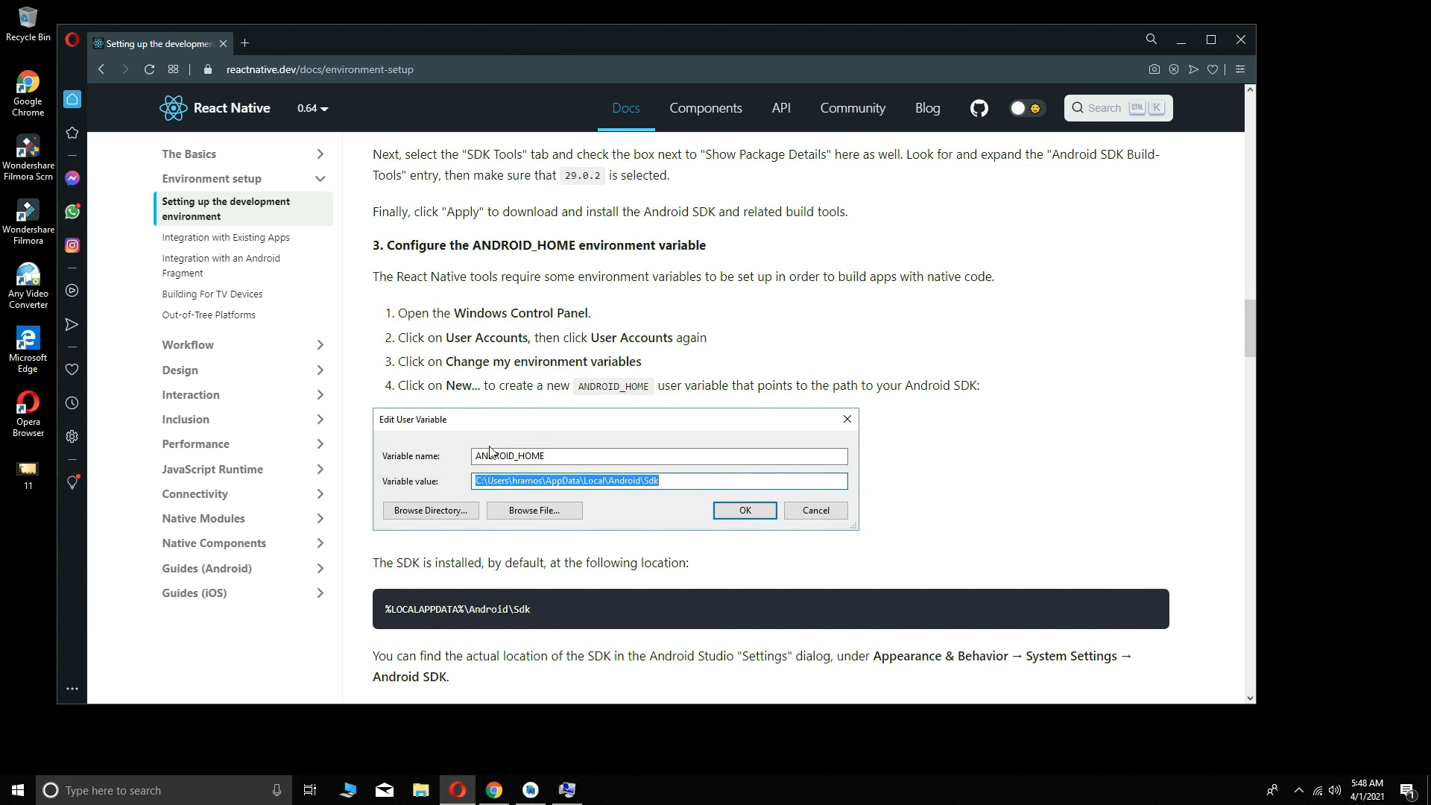
mouse_move(540, 457)
left_mouse_down()
mouse_move(485, 455)
mouse_move(526, 458)
left_mouse_up()
double_click(616, 384)
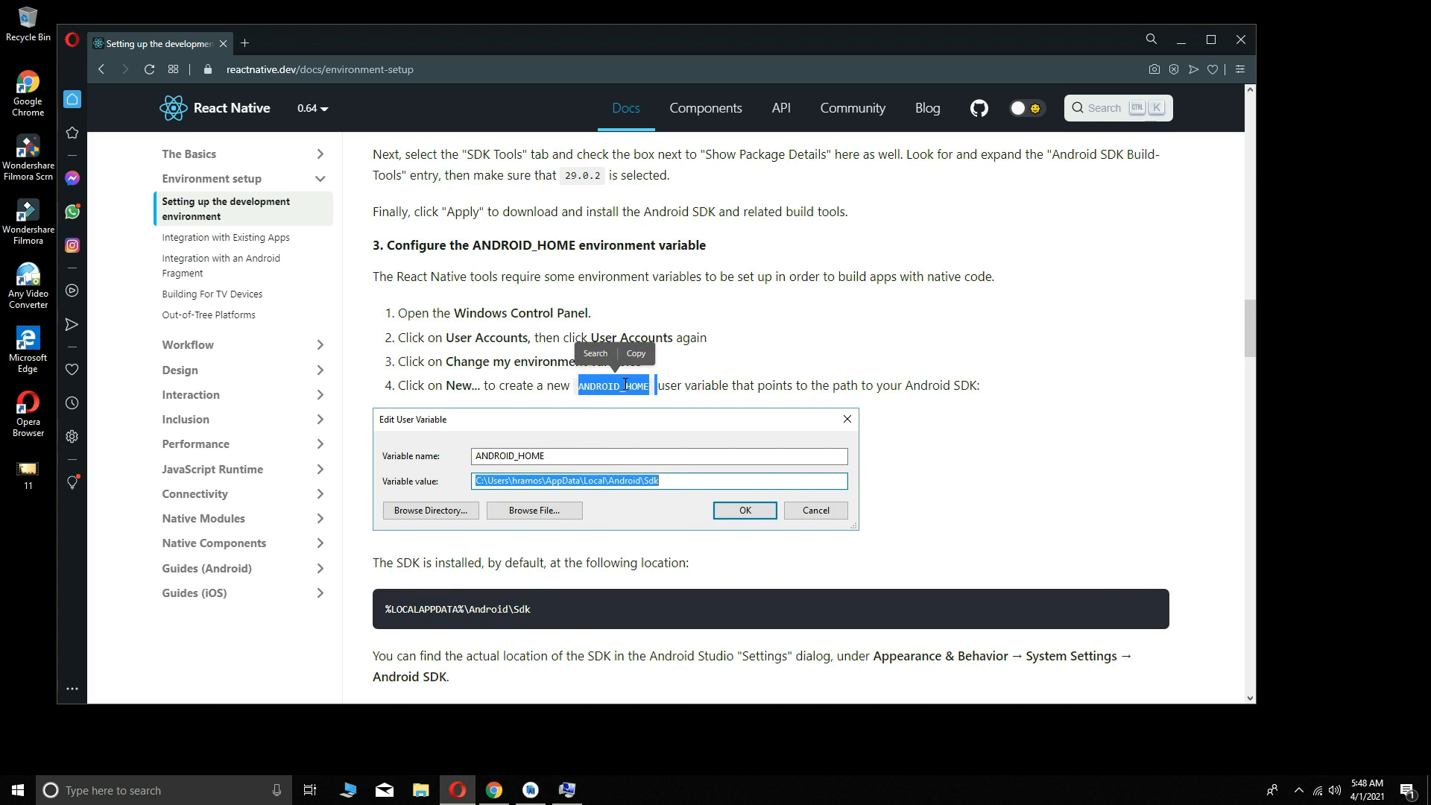
double_click(624, 386)
left_click(600, 390)
left_click_drag(578, 387, 655, 389)
key("ctrl+c")
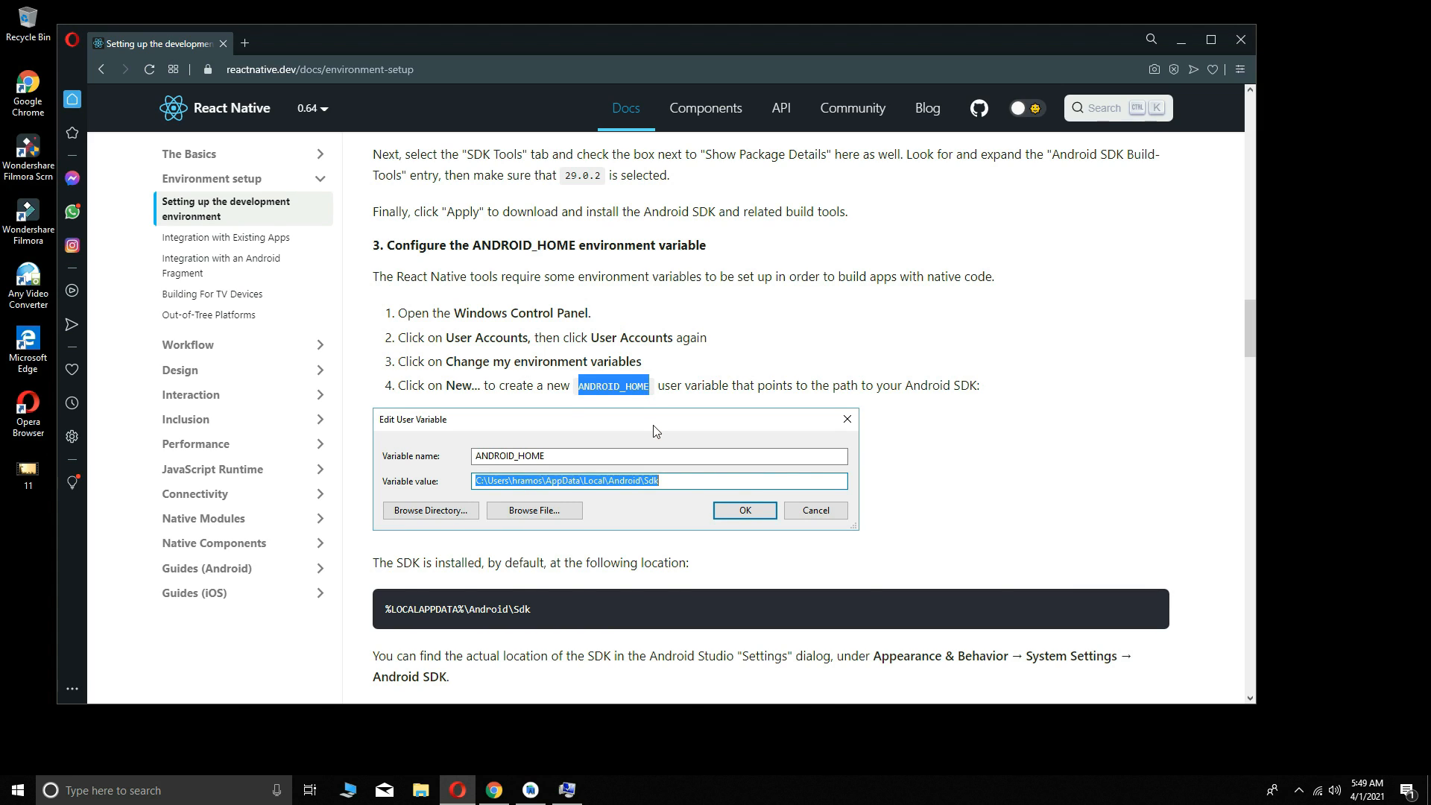
Return to System Properties and start a new user environment variable named ANDROID_HOME
key("alt+Tab")
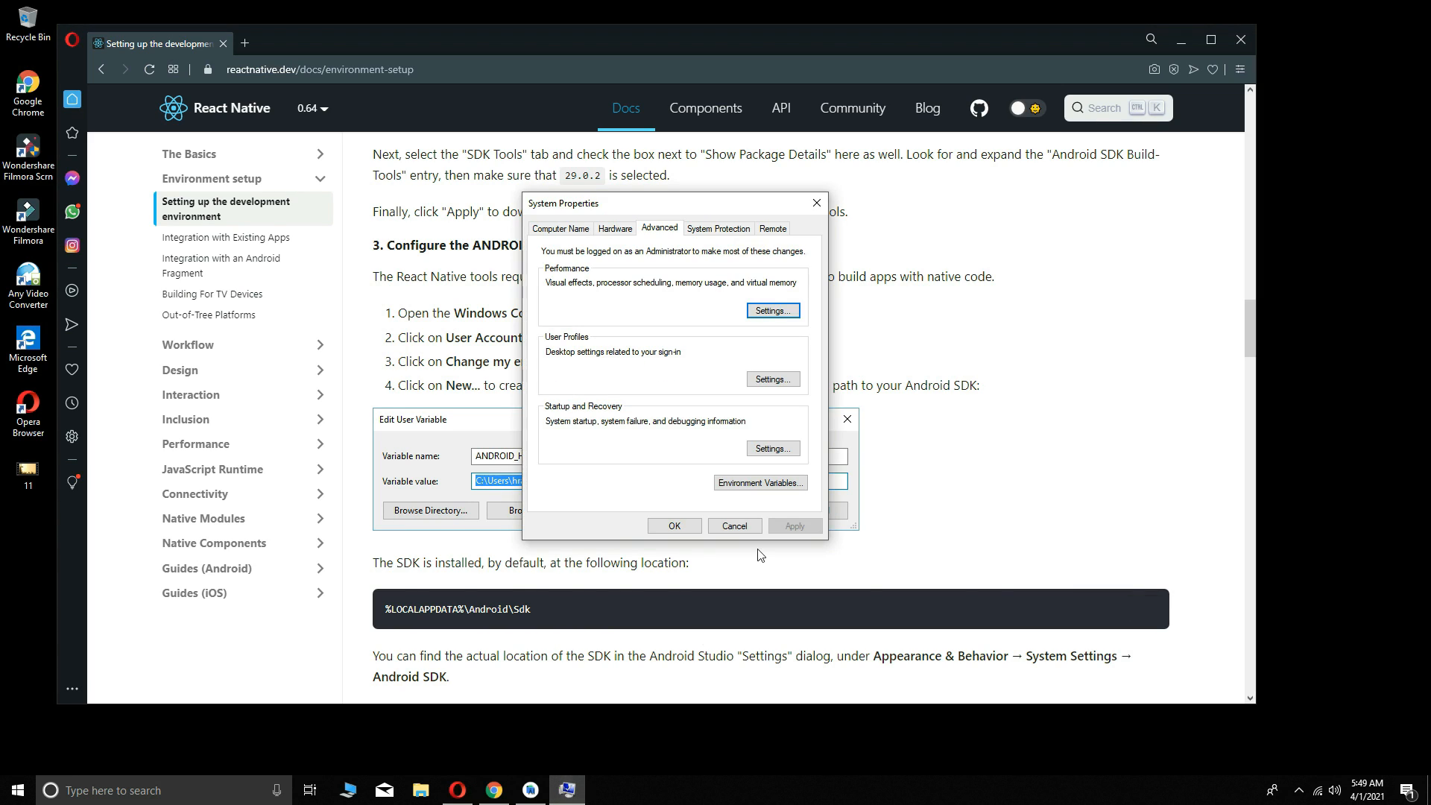
left_click(730, 485)
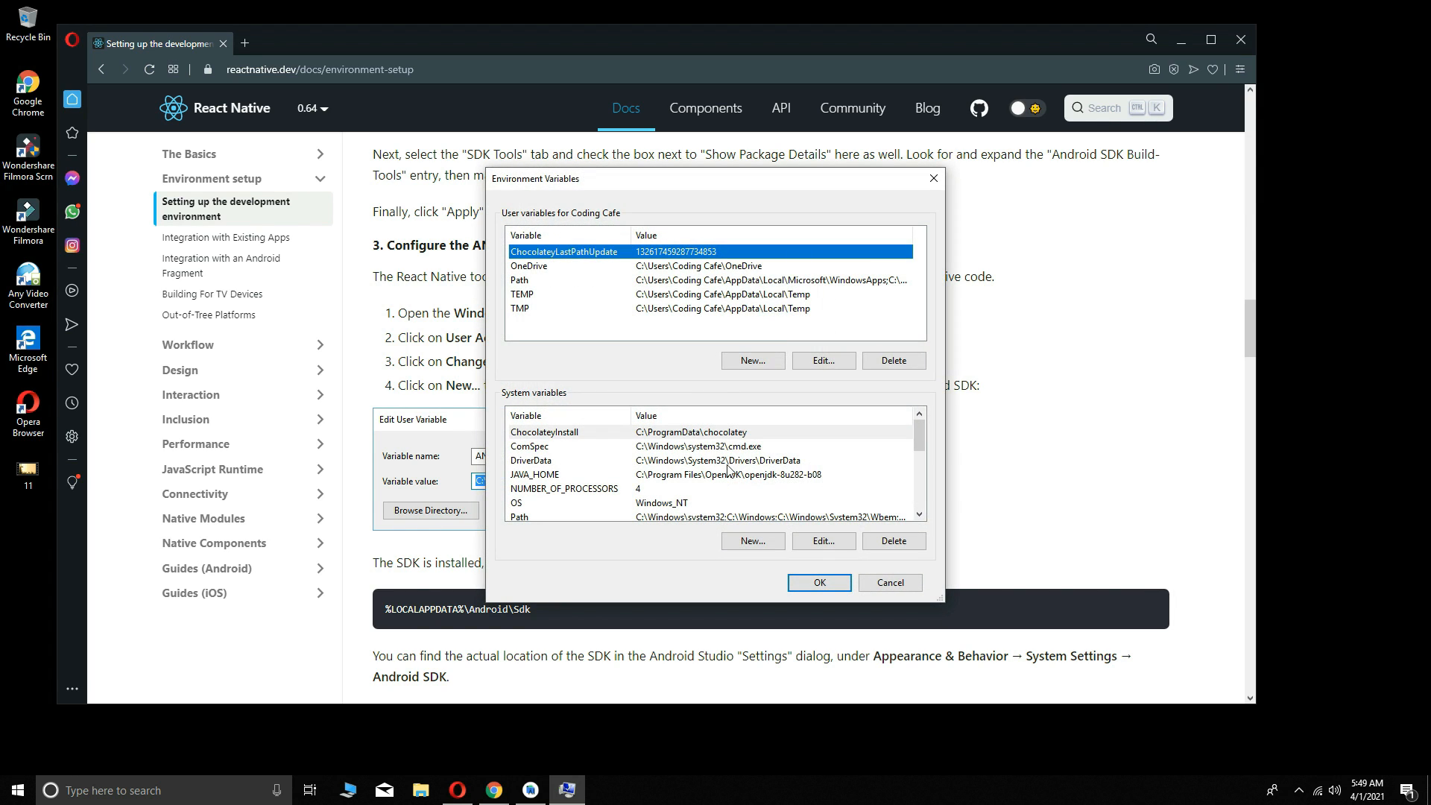
left_click(750, 365)
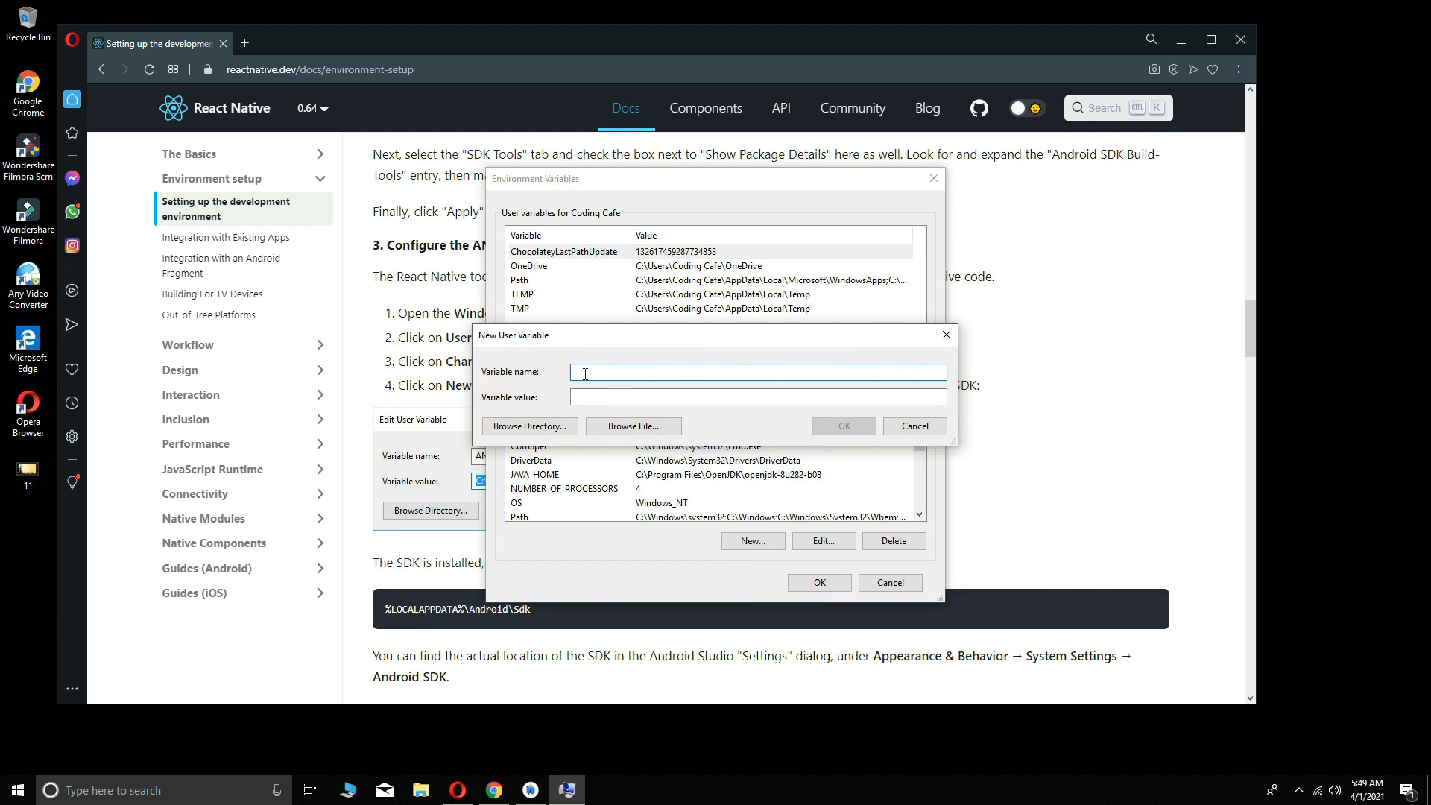
key("ctrl+v")
Copy the default SDK location from the setup guide, set ANDROID_HOME to %LOCALAPPDATA%\Android\Sdk and save the variable
left_click(1068, 367)
scroll(599, 560, "down", 1)
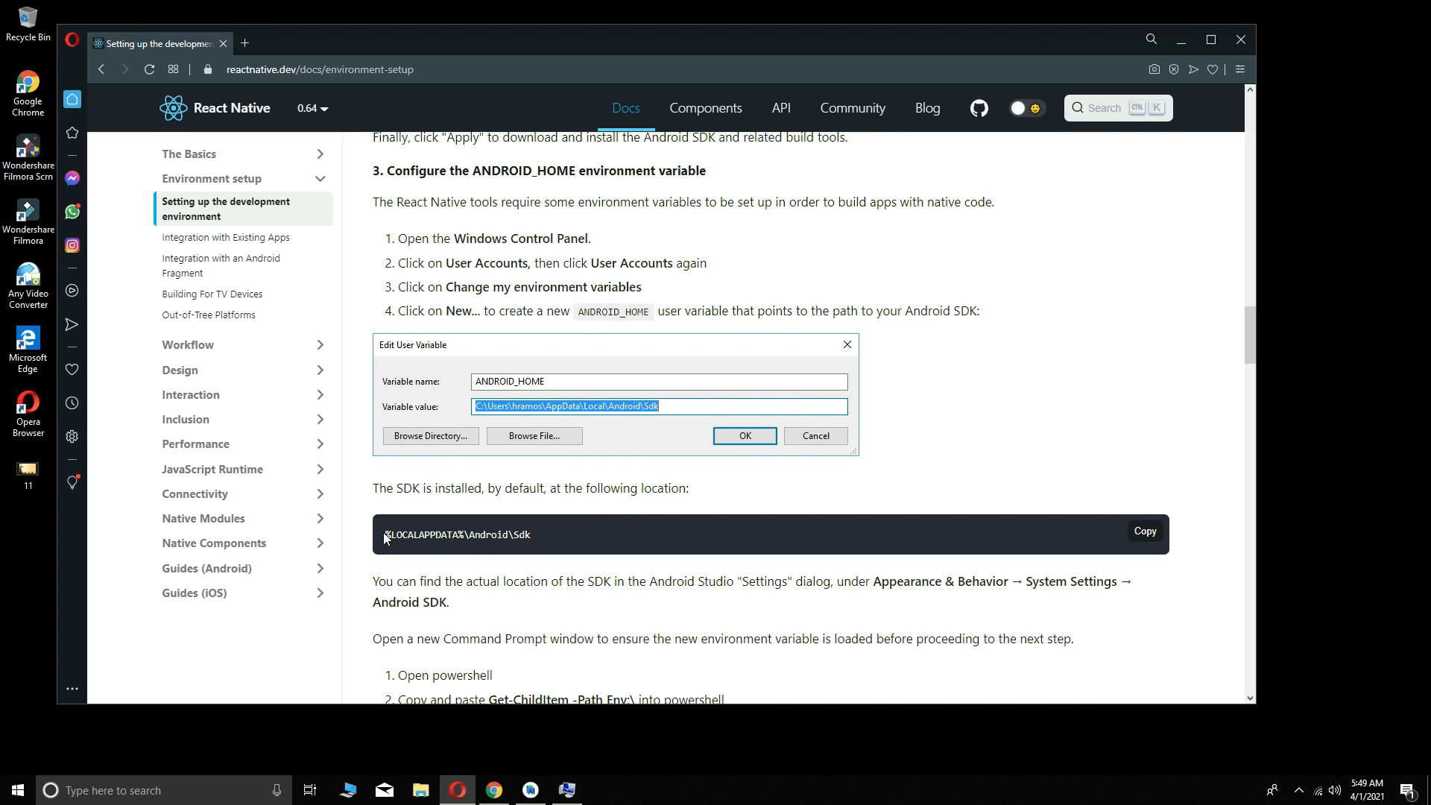
left_click_drag(385, 538, 550, 533)
left_click(488, 514)
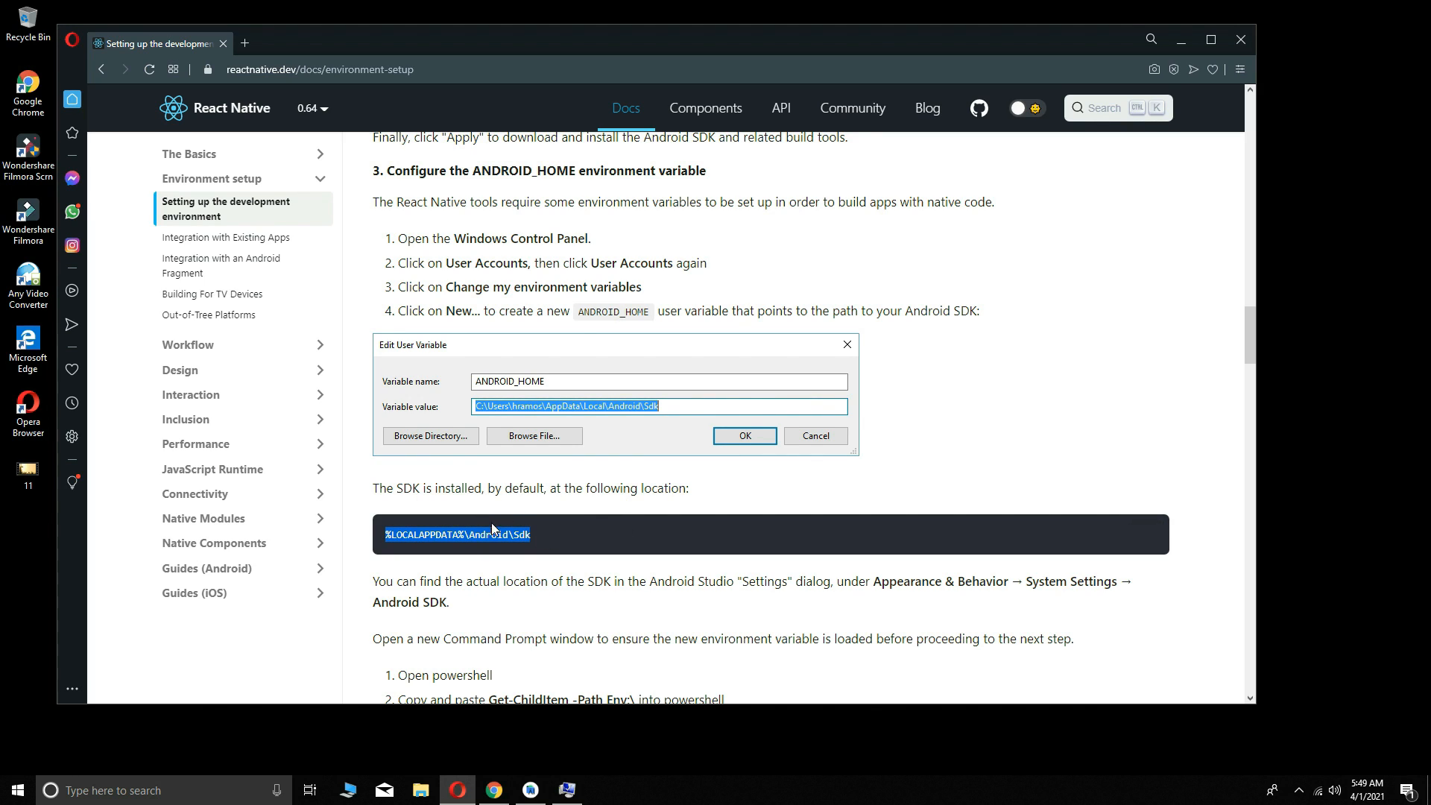
left_click(566, 789)
left_click(715, 400)
key("ctrl+v")
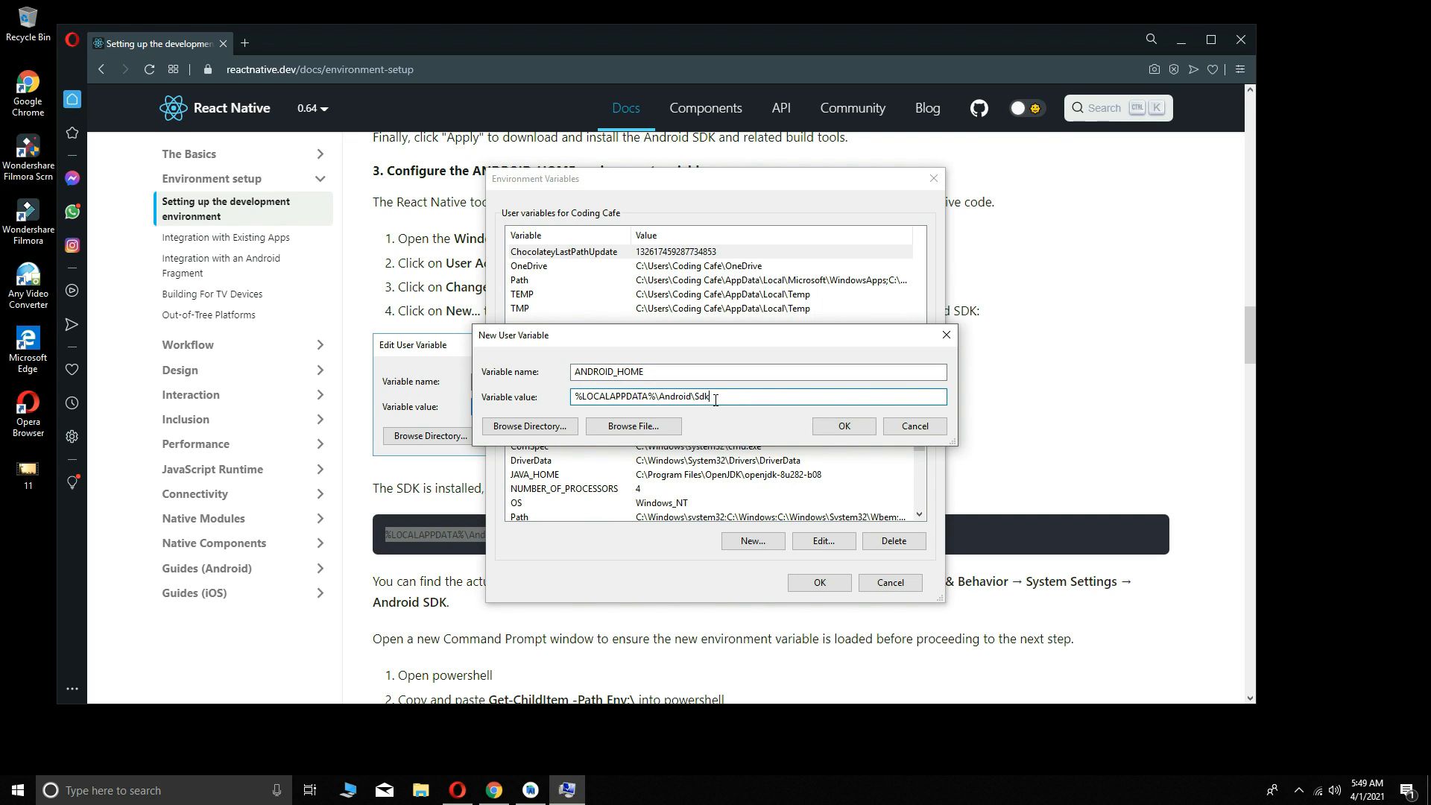
left_click(842, 427)
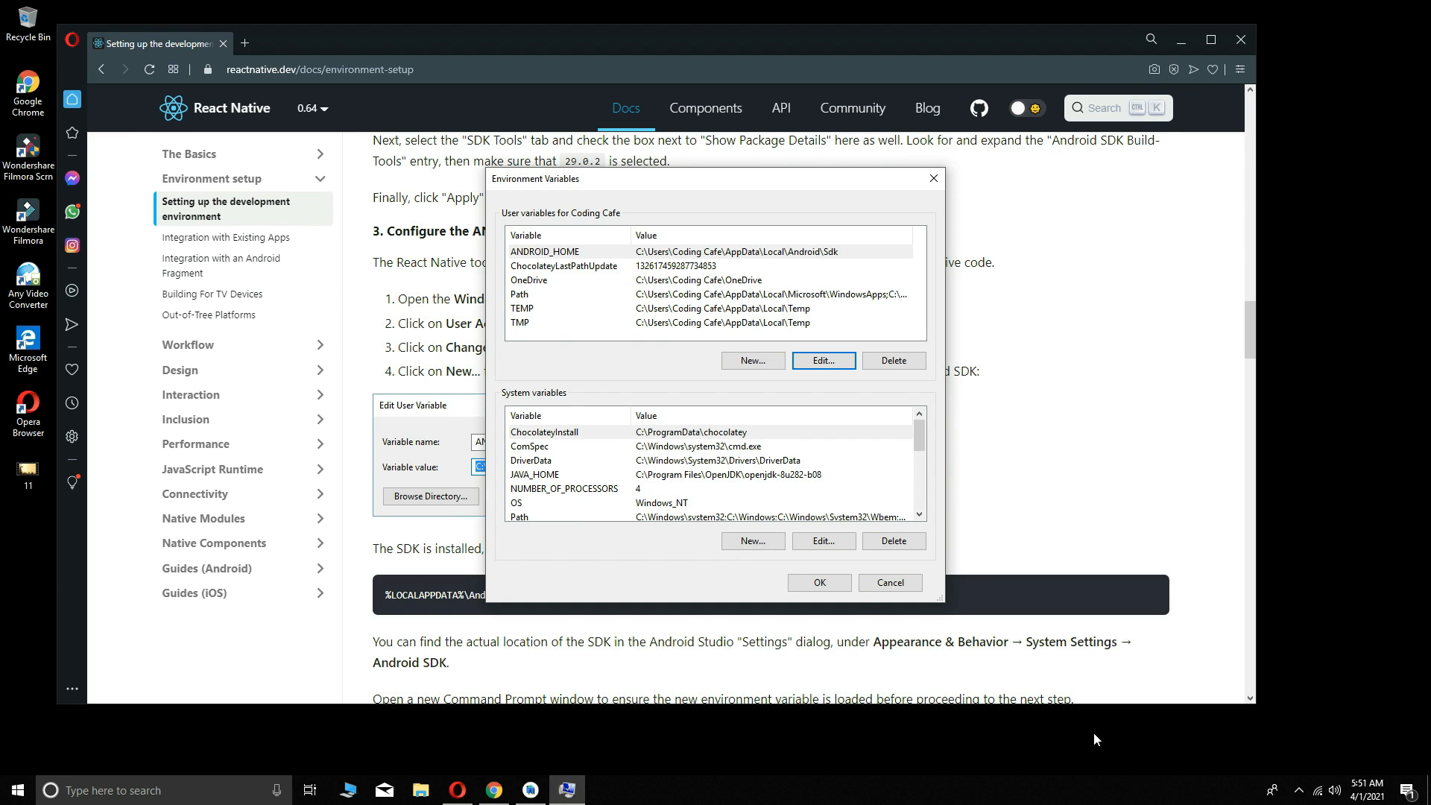
Copy the default platform-tools path %LOCALAPPDATA%\Android\Sdk\platform-tools from section 4 of the React Native setup guide
left_click(812, 581)
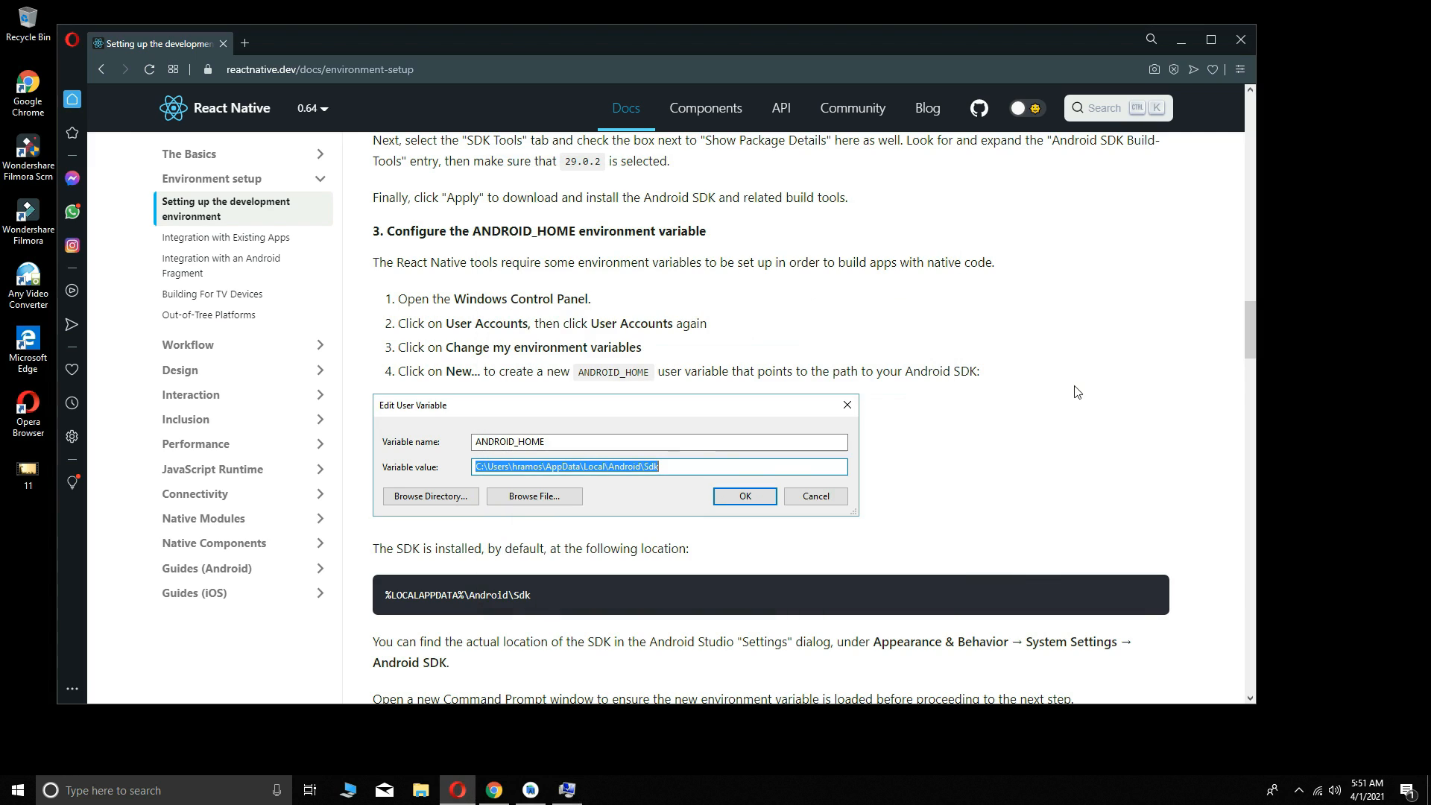
scroll(571, 435, "up", 1)
left_click_drag(1244, 320, 1245, 372)
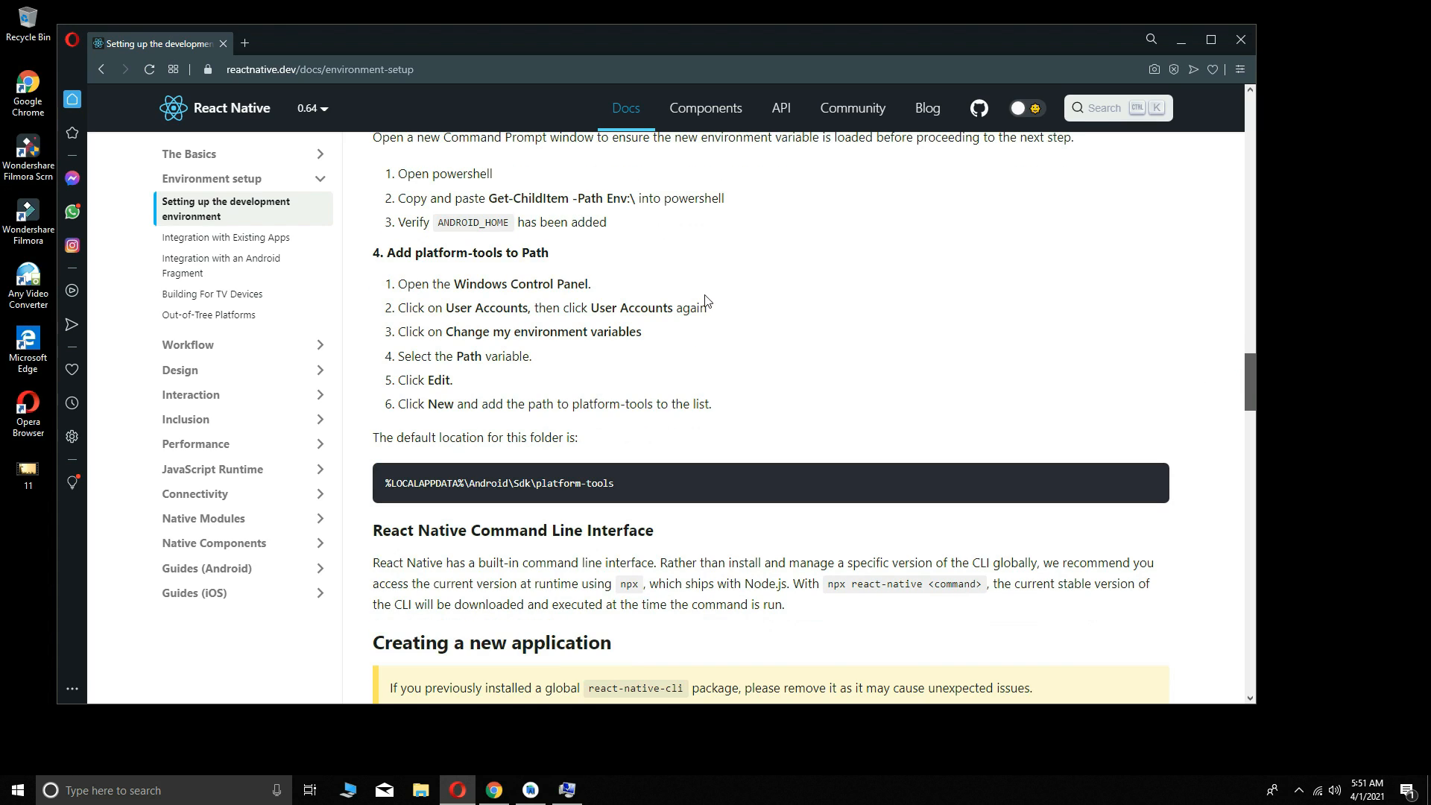
left_click_drag(384, 486, 628, 489)
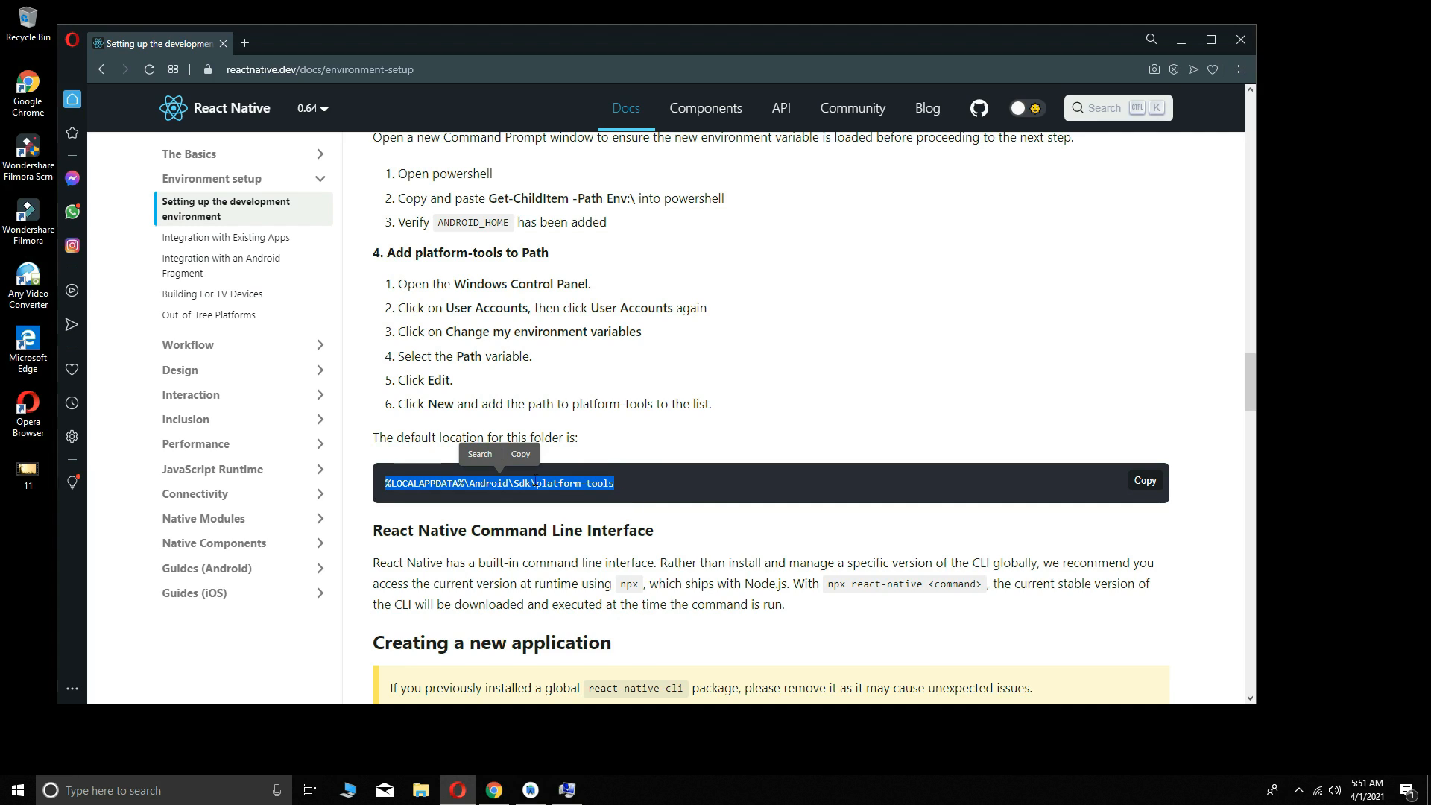
left_click(522, 456)
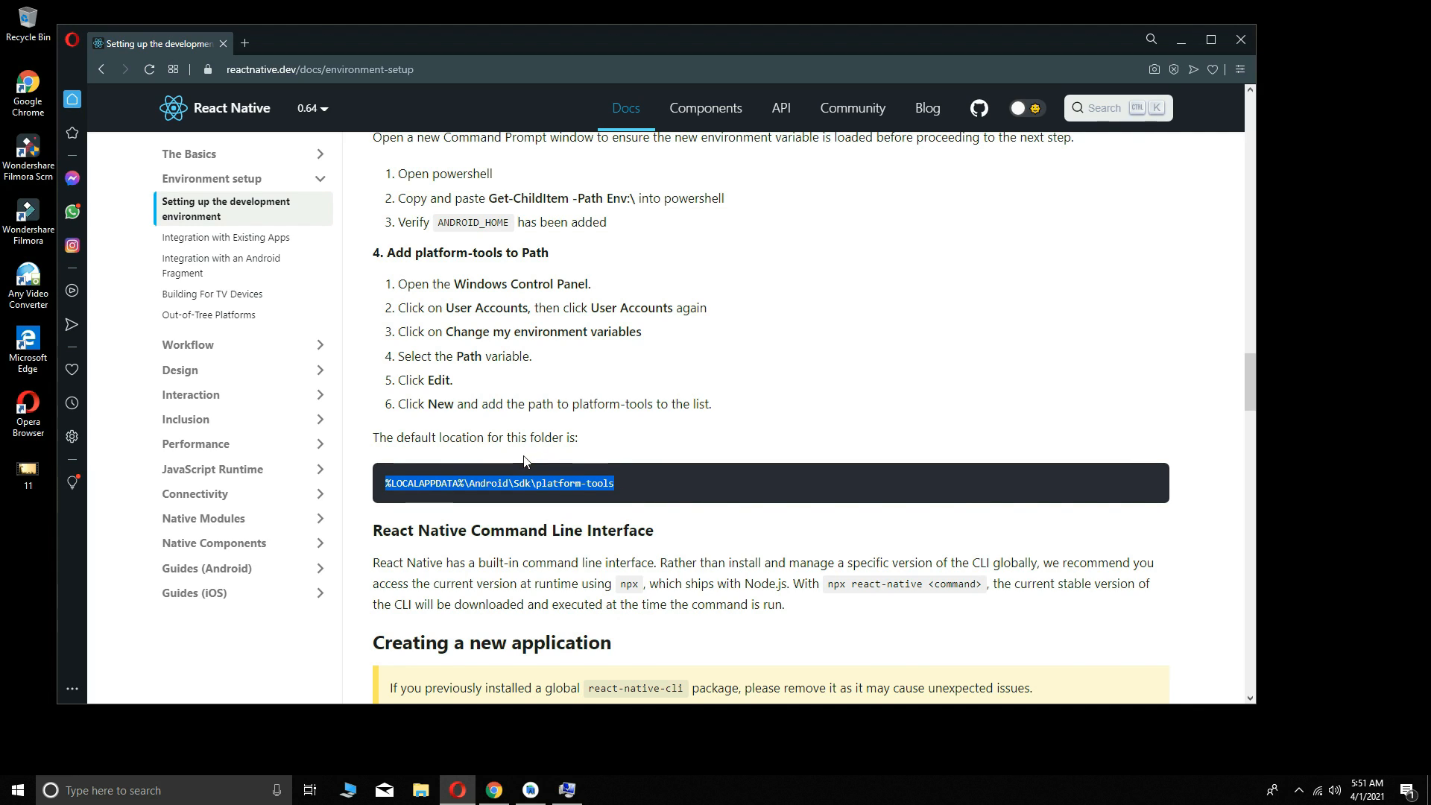
Add the entry %LOCALAPPDATA%\Android\Sdk\platform-tools to the user Path variable and save the environment variables and System Properties
left_click(568, 789)
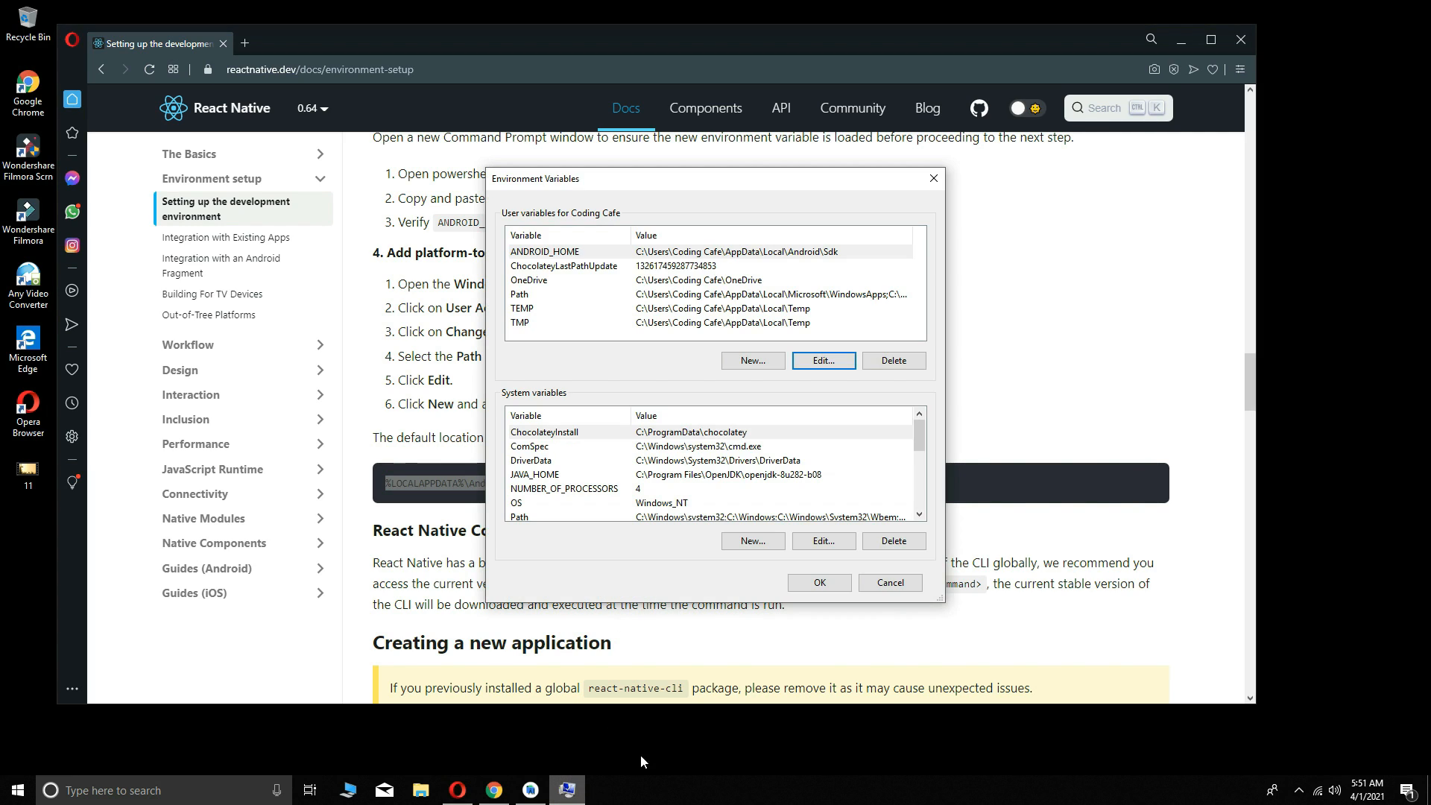
left_click(527, 299)
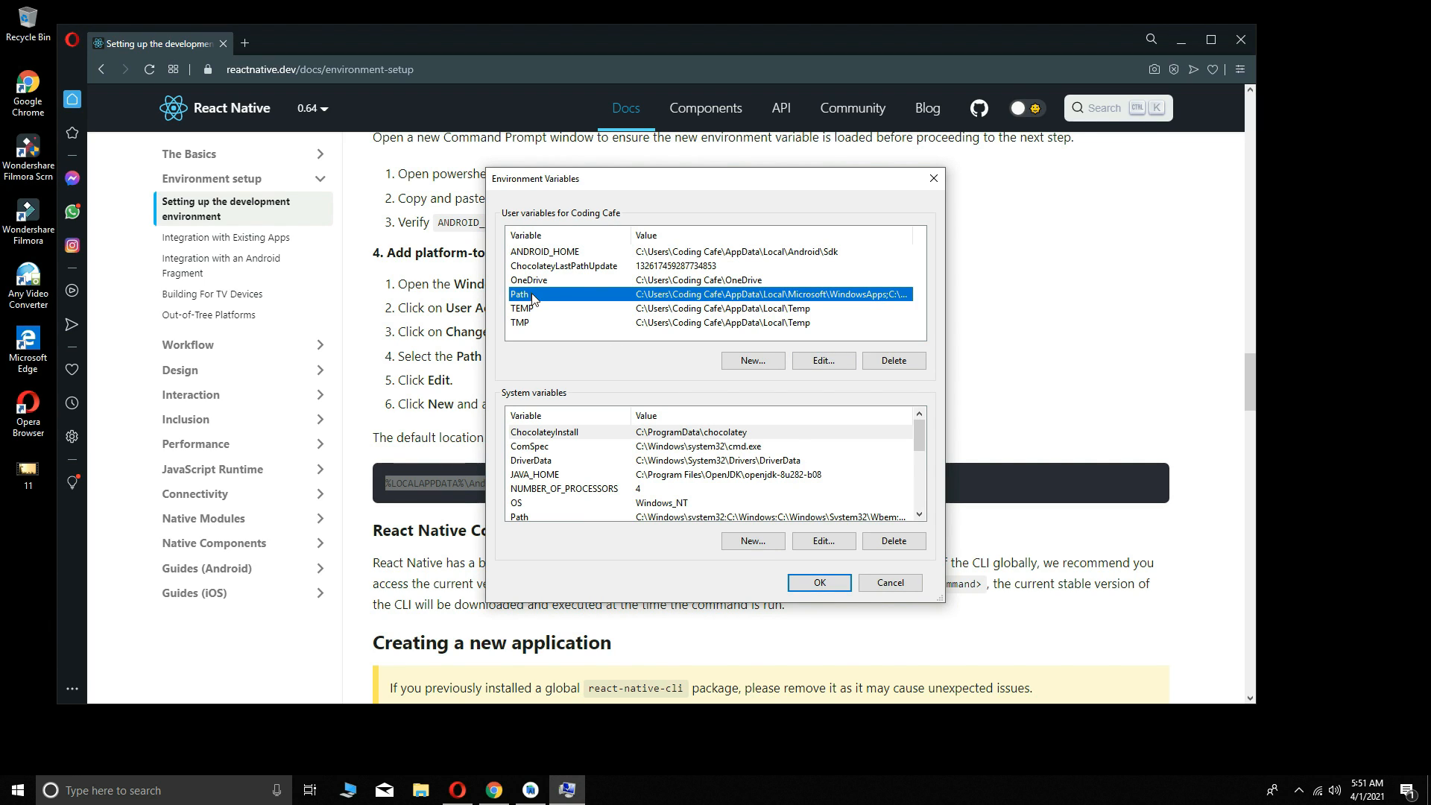
left_click(824, 361)
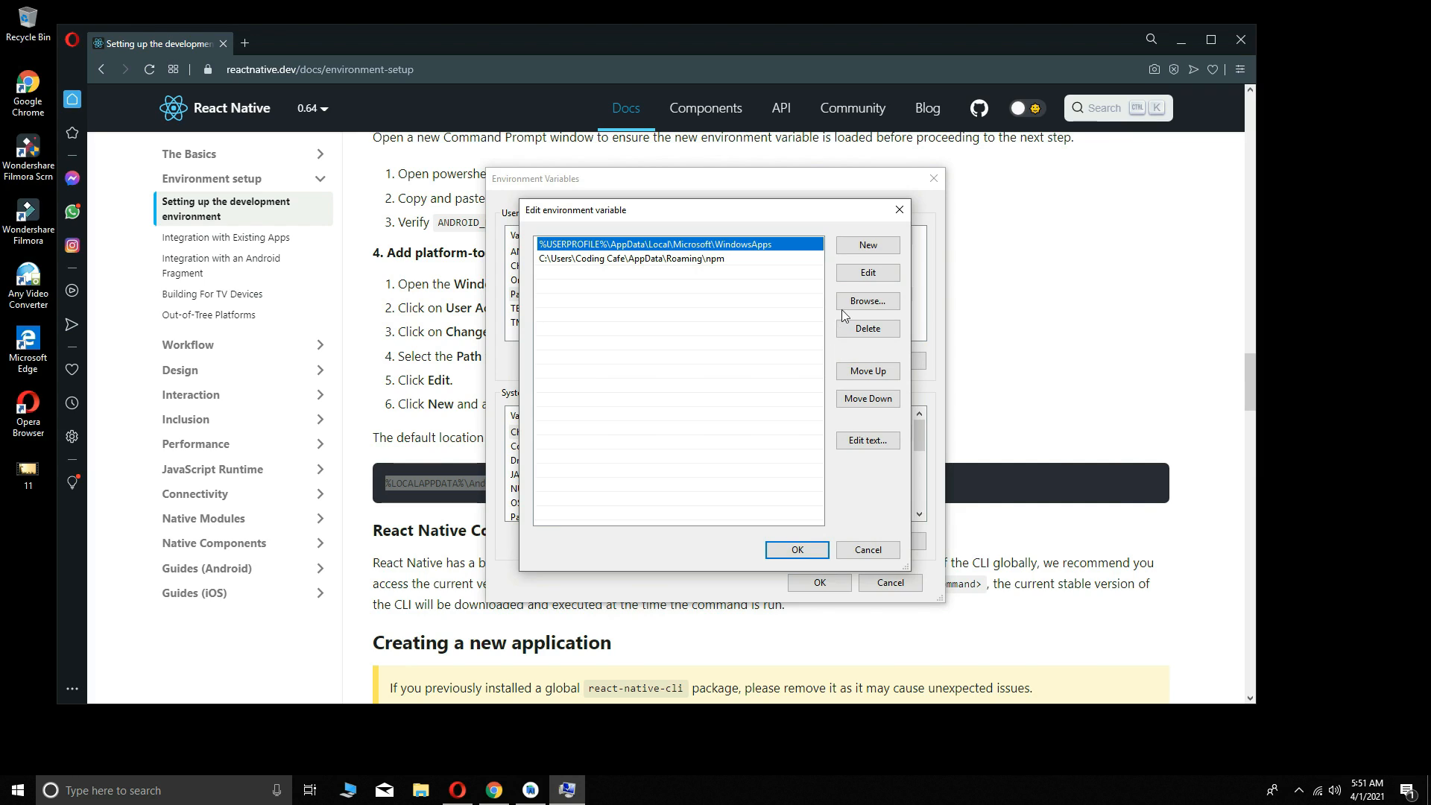
left_click(868, 248)
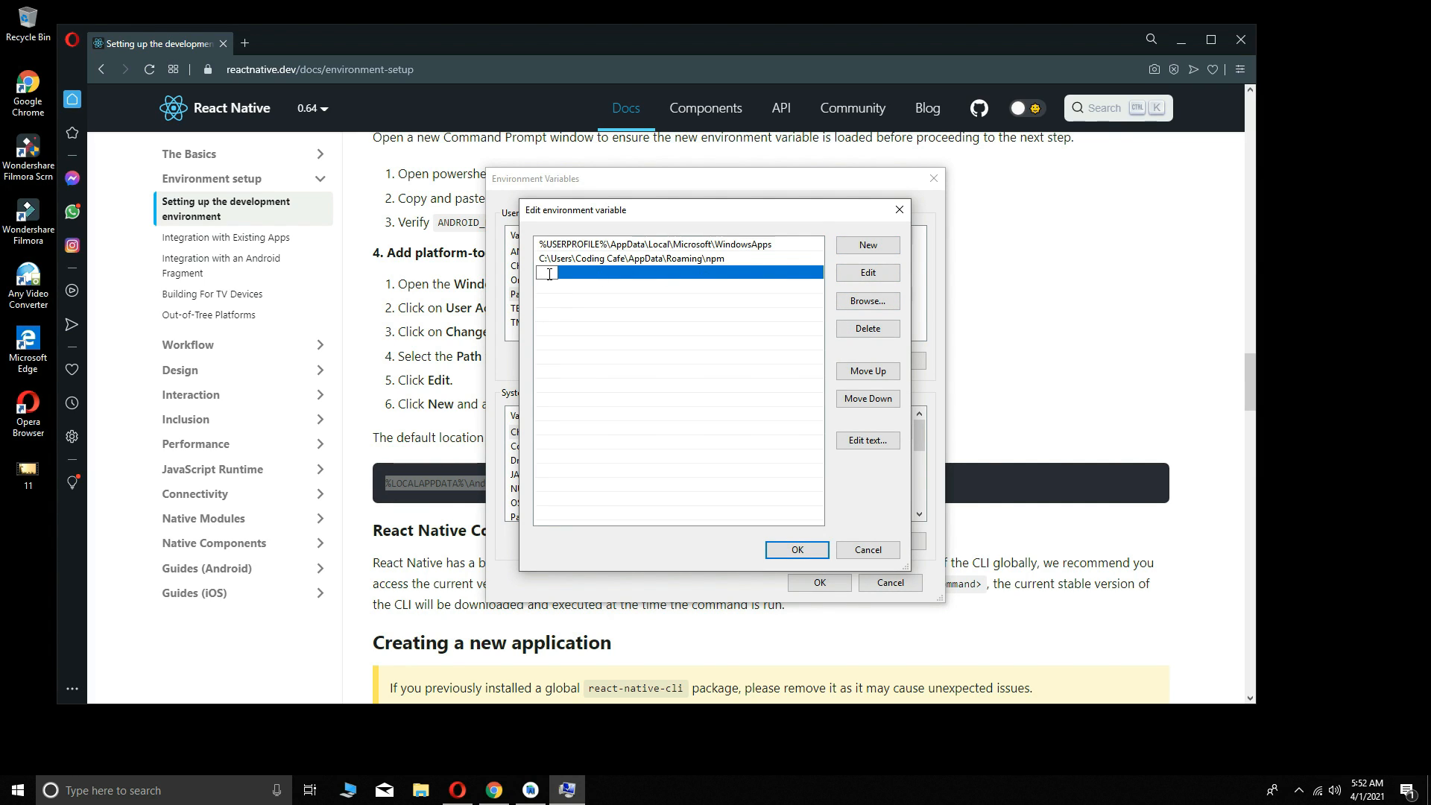
key("ctrl+v")
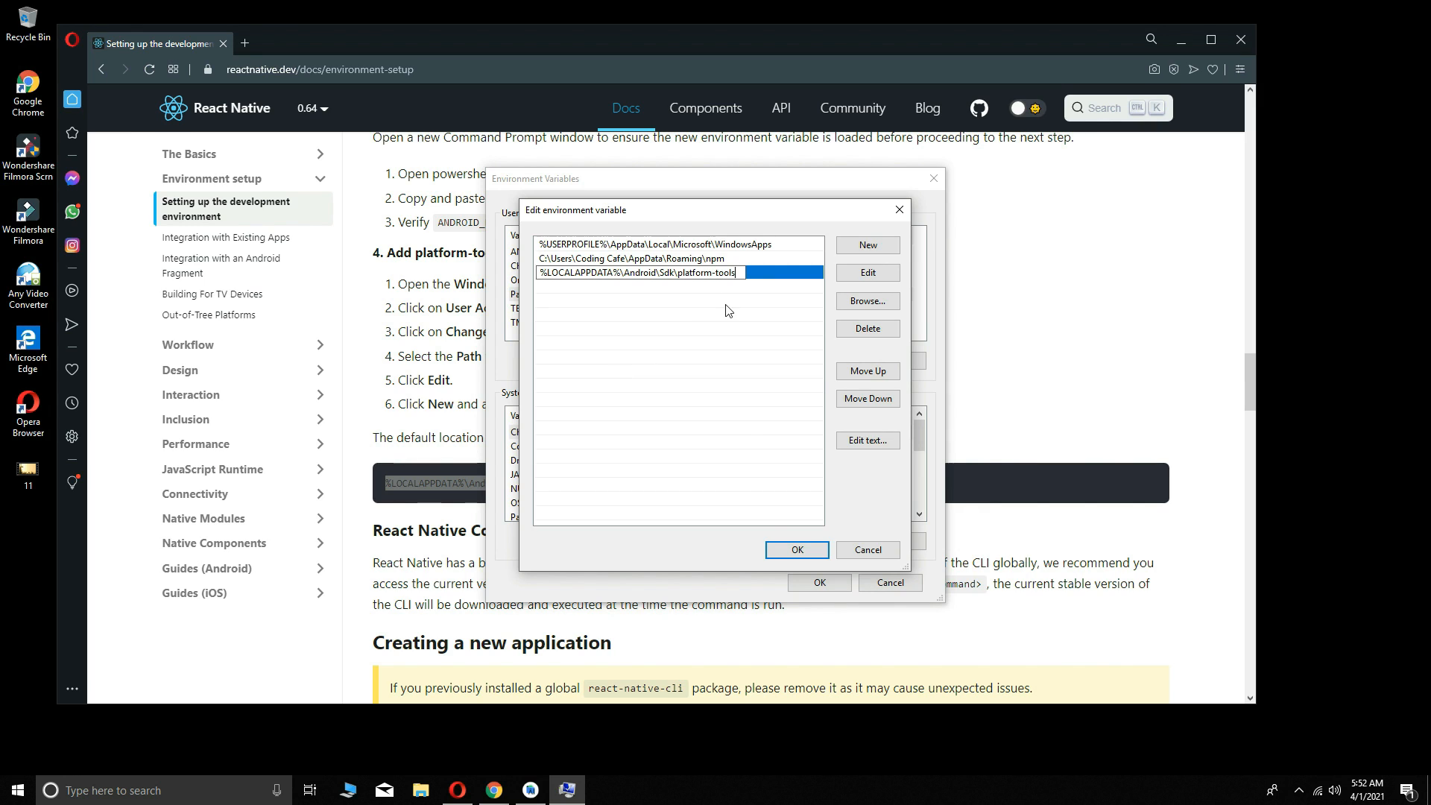
left_click(796, 550)
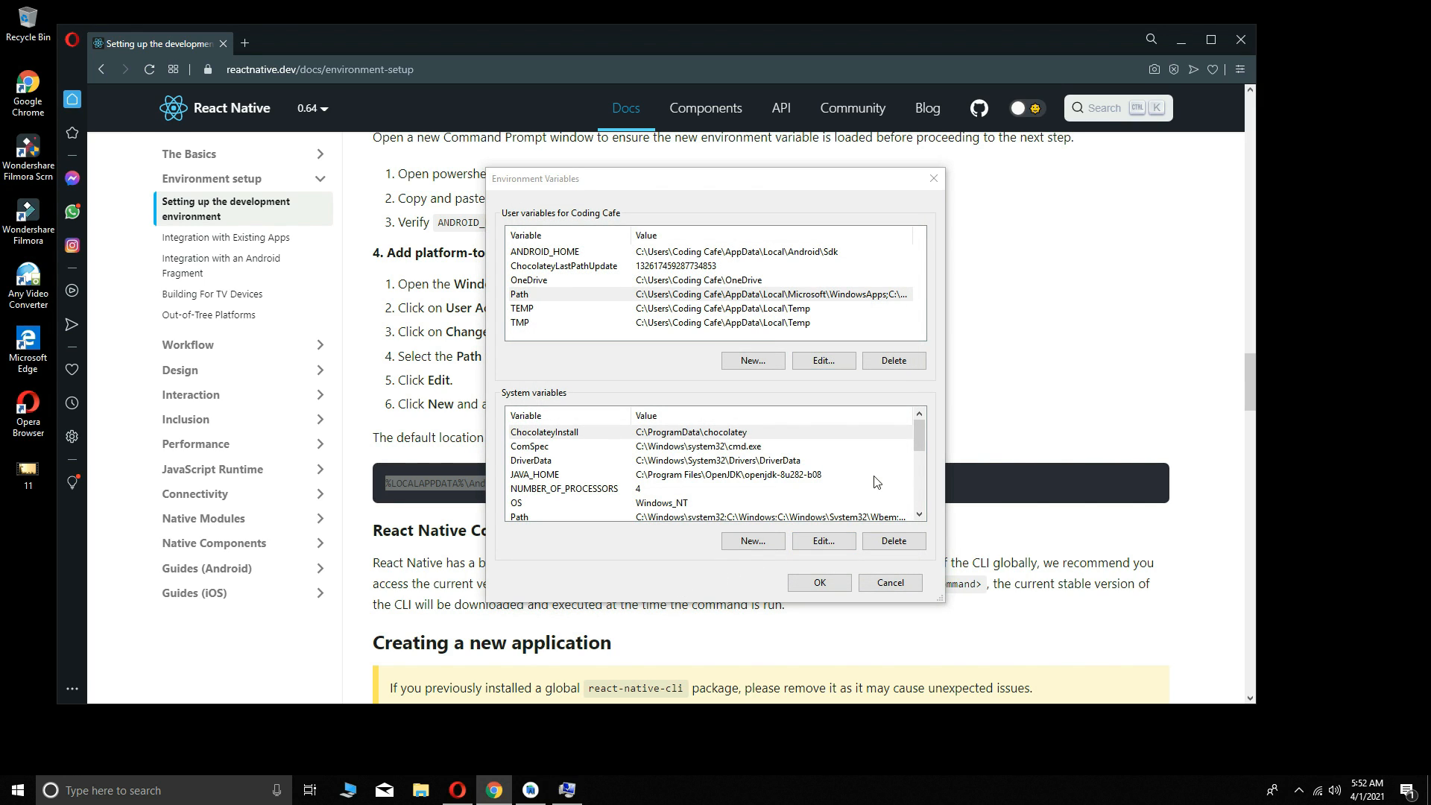
left_click(820, 584)
left_click(711, 566)
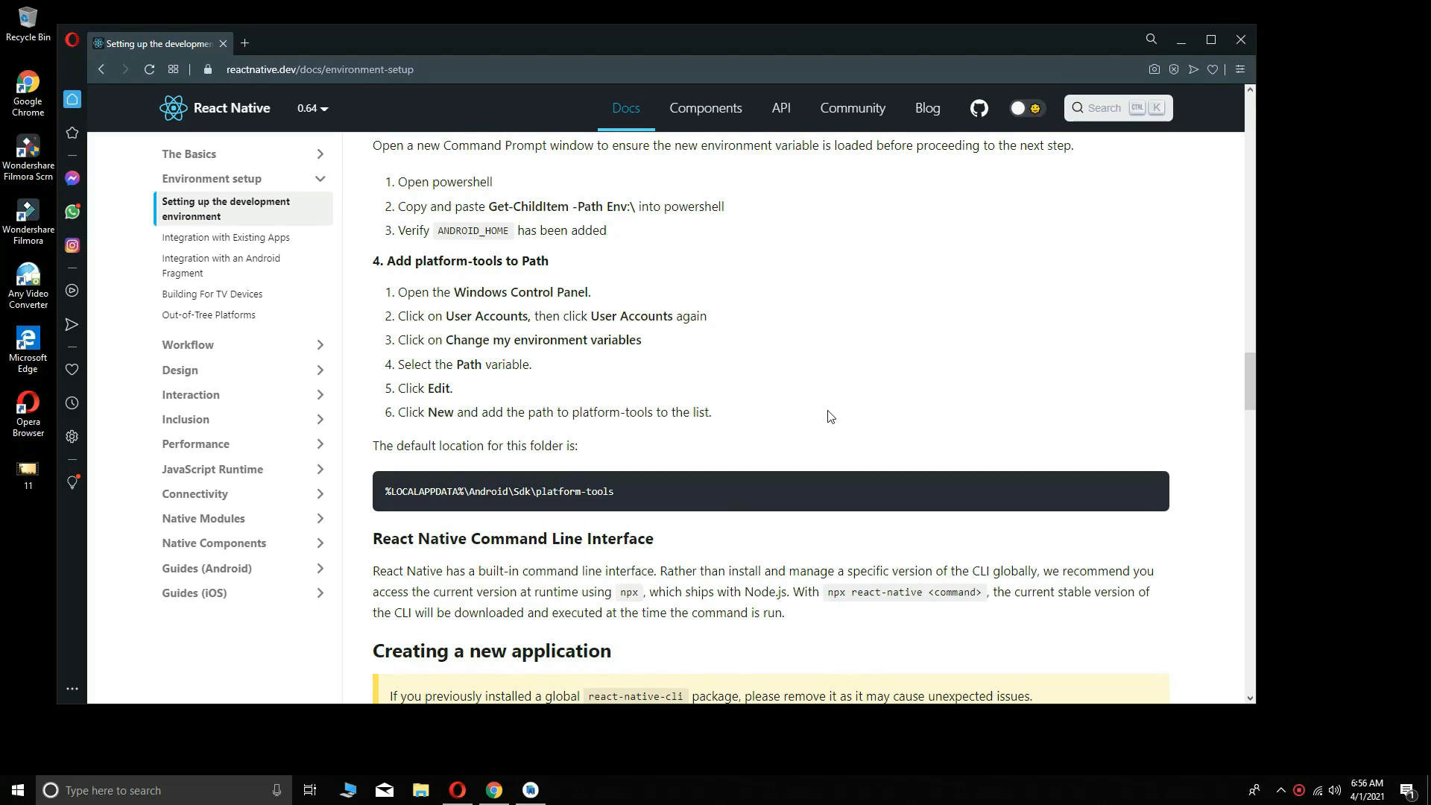
Find the project creation command in the setup guide's Creating a new application section
left_click_drag(1251, 377, 1238, 417)
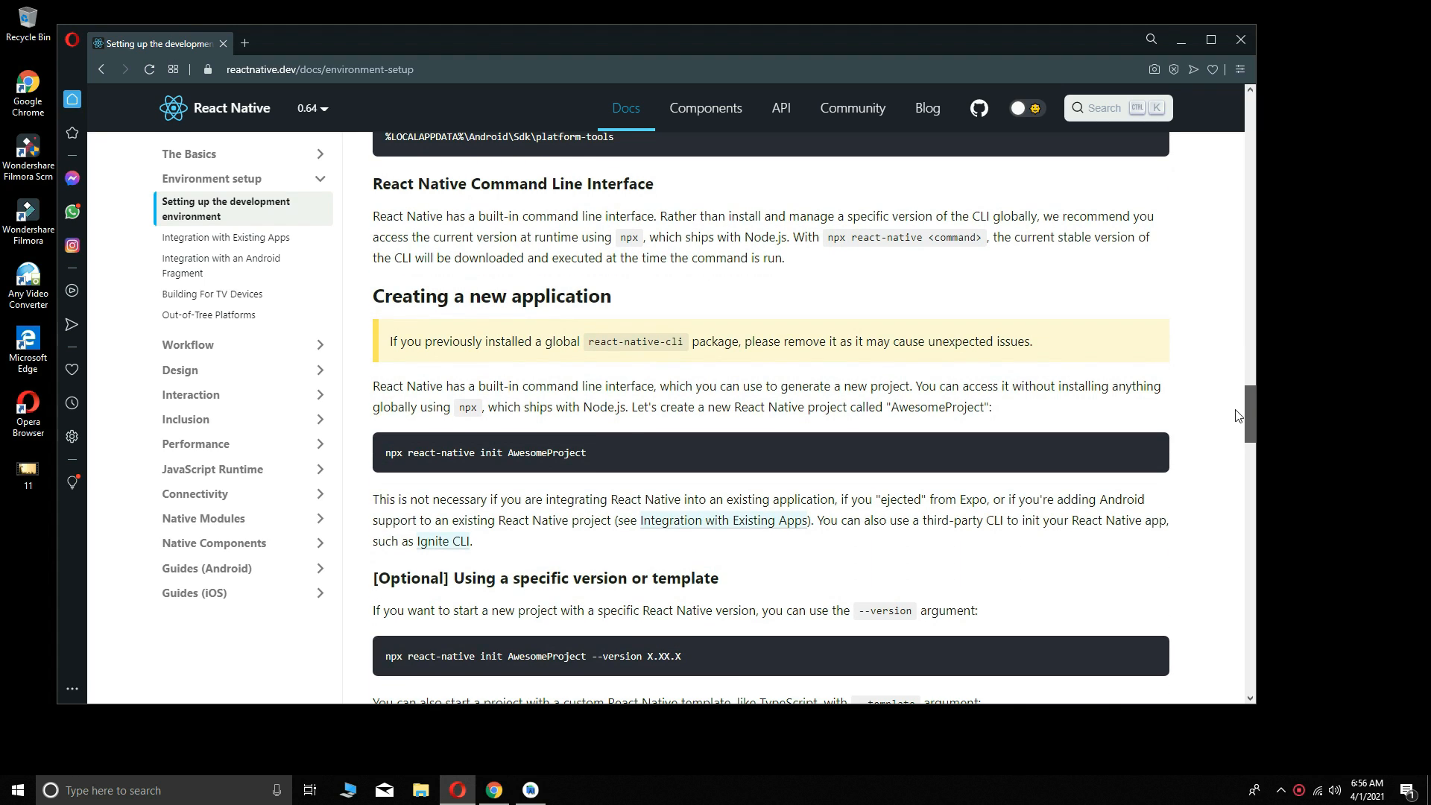
left_click_drag(593, 450, 365, 460)
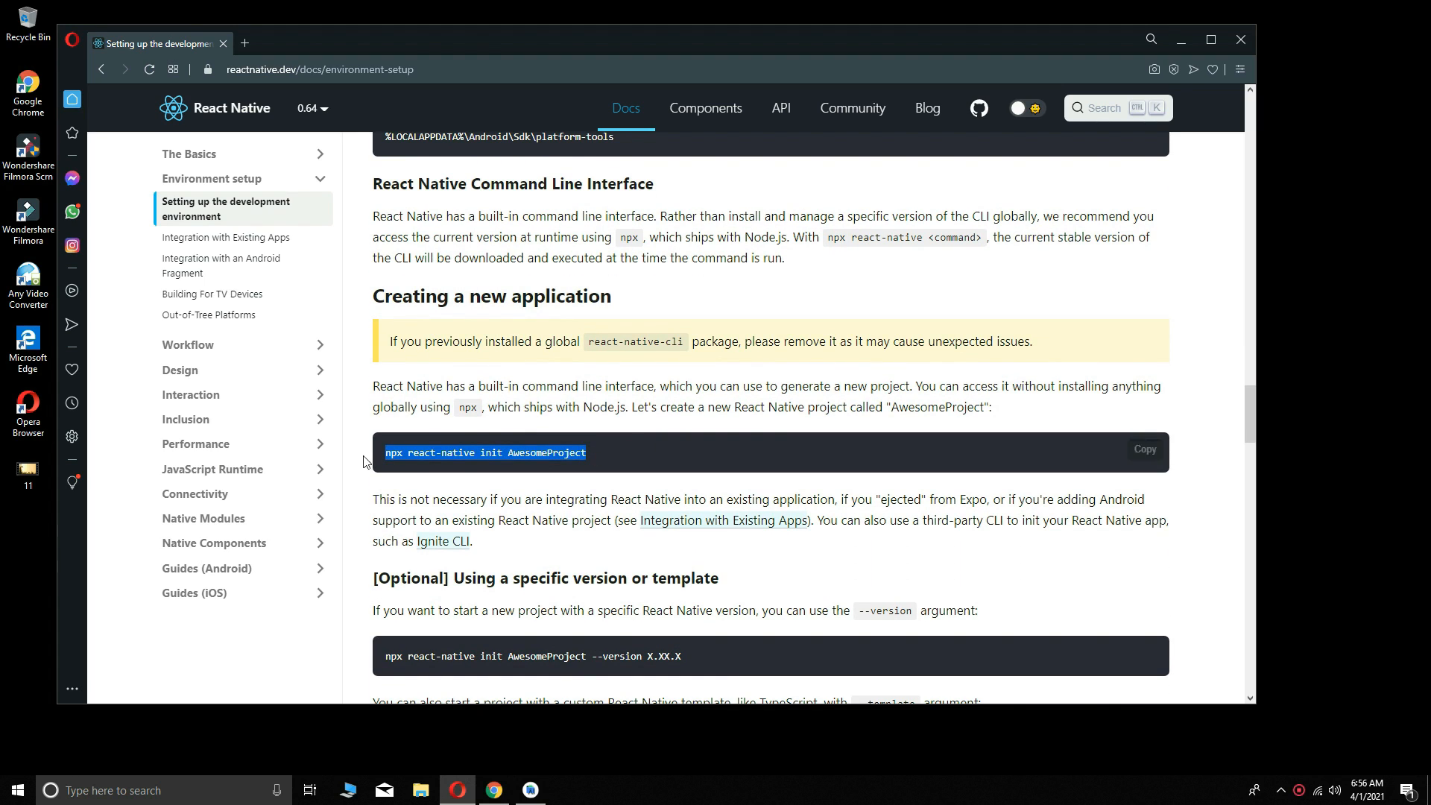
left_click(612, 500)
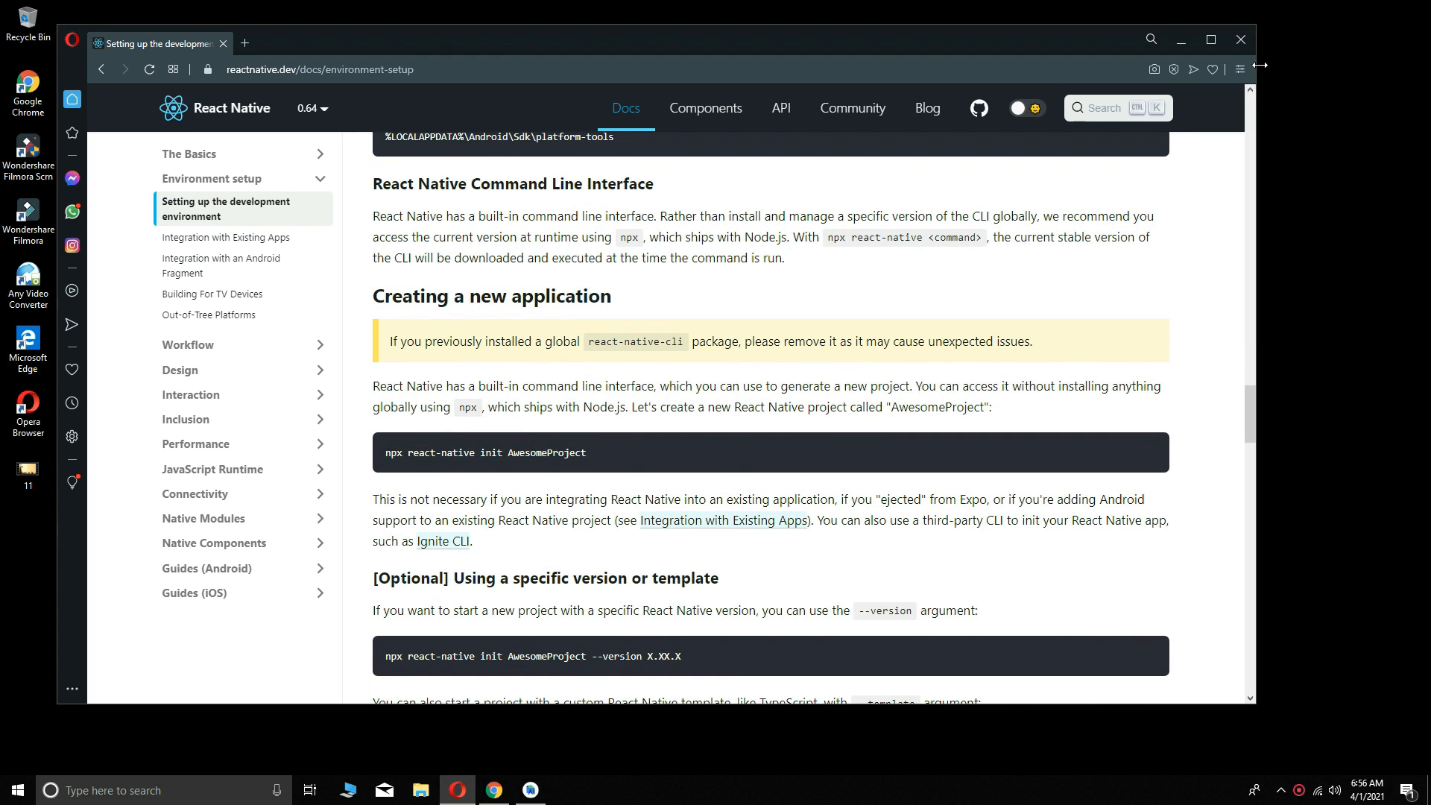
Switch to Android Studio, hide the What's New assistant, and invalidate the caches and restart
left_click(1180, 39)
left_click(531, 789)
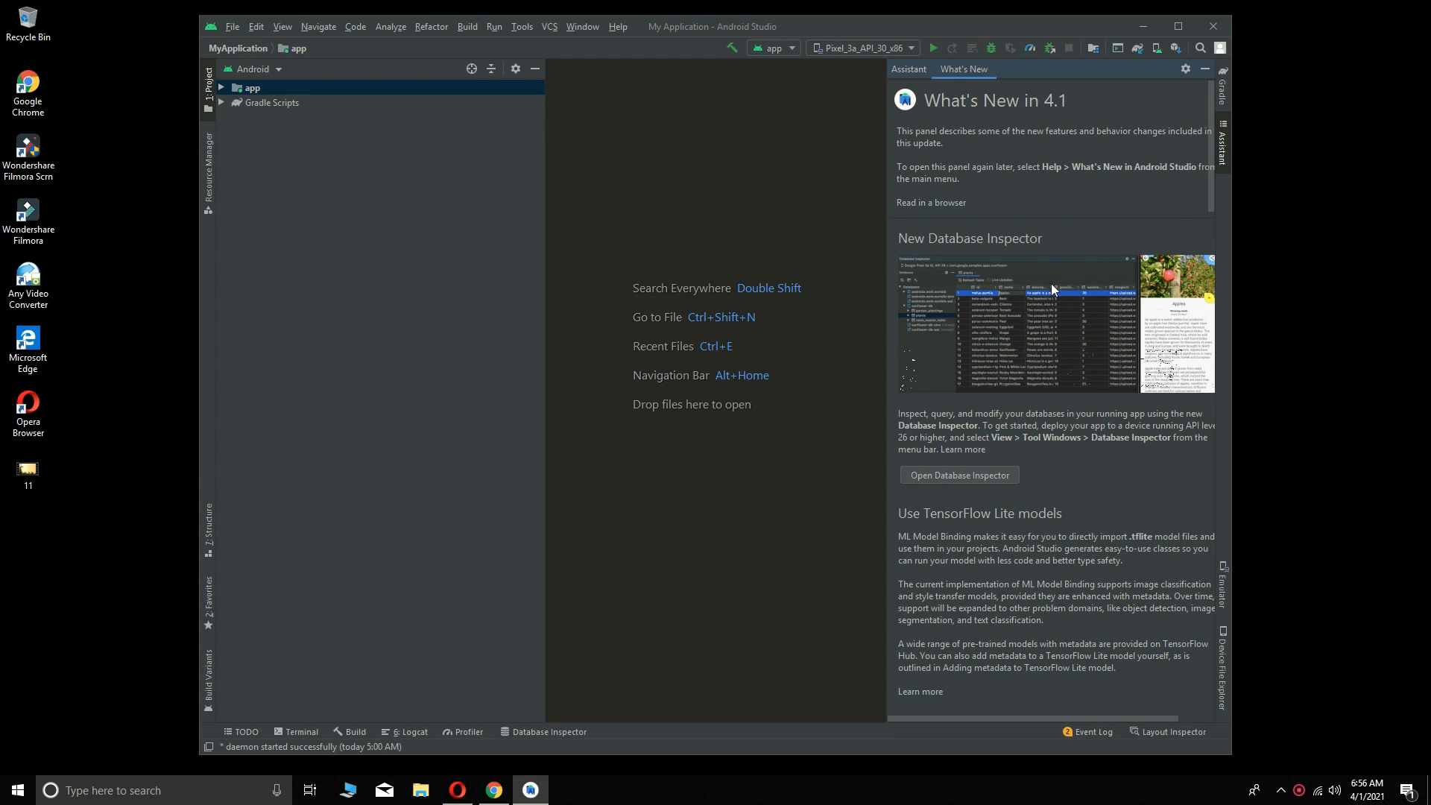
left_click(1219, 163)
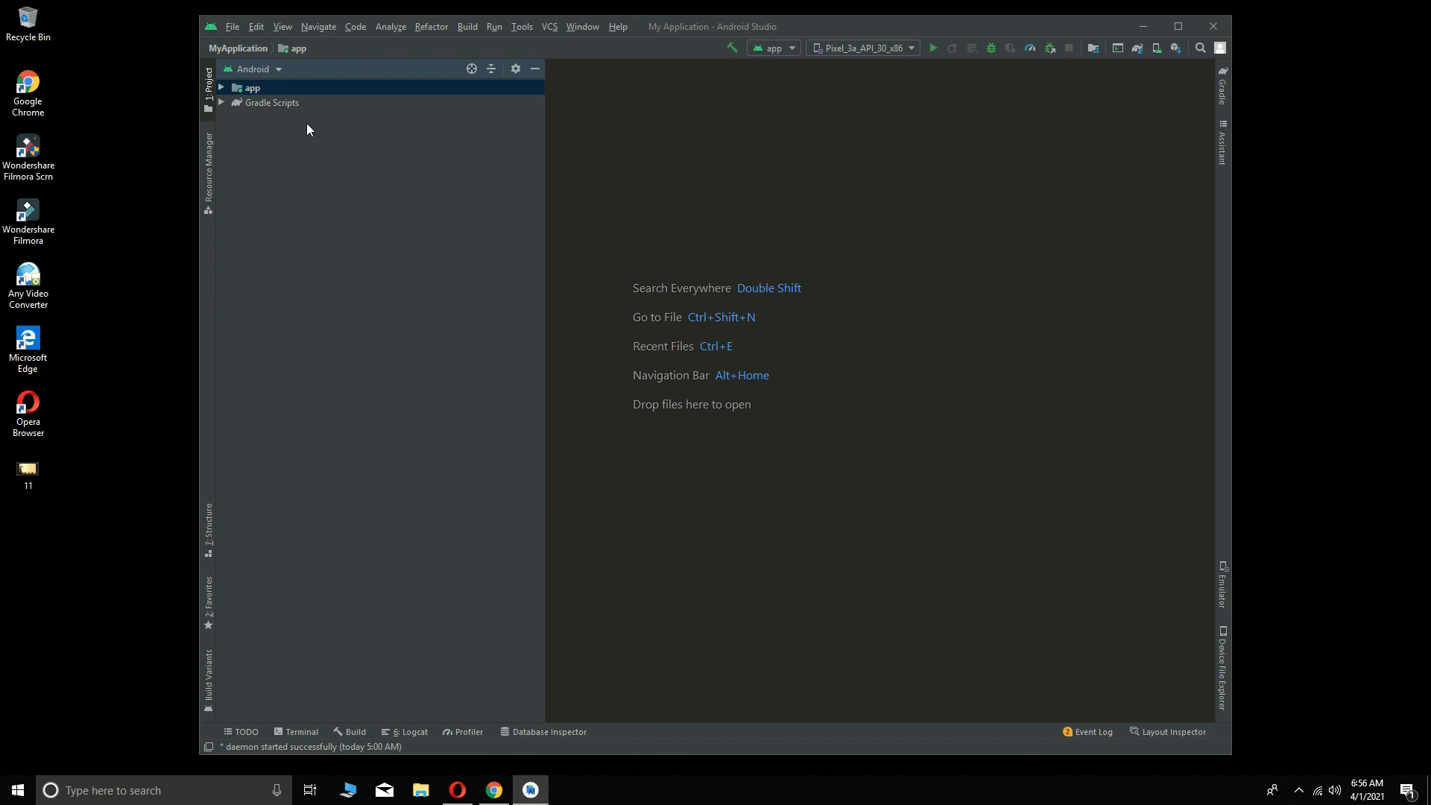
left_click(236, 25)
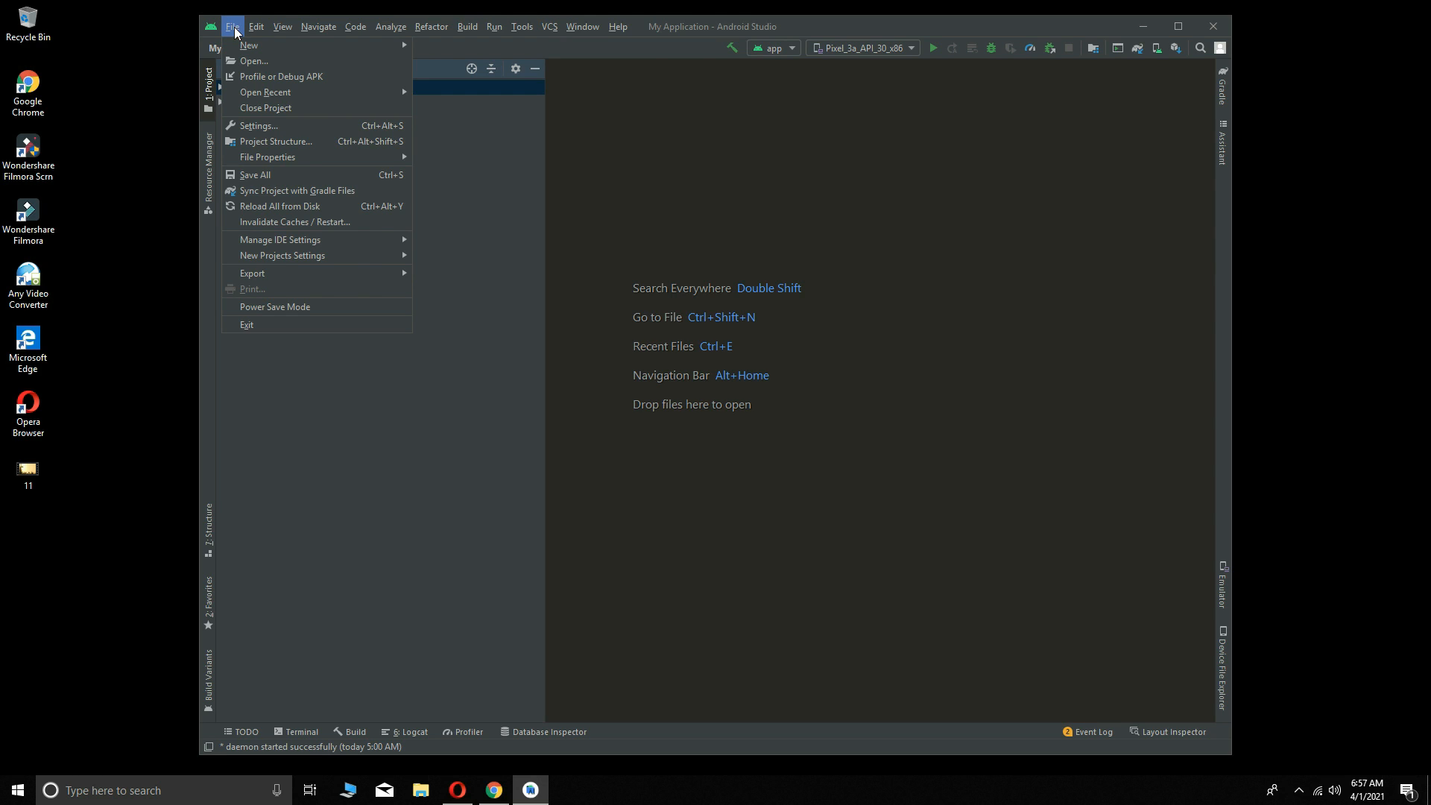
left_click(302, 225)
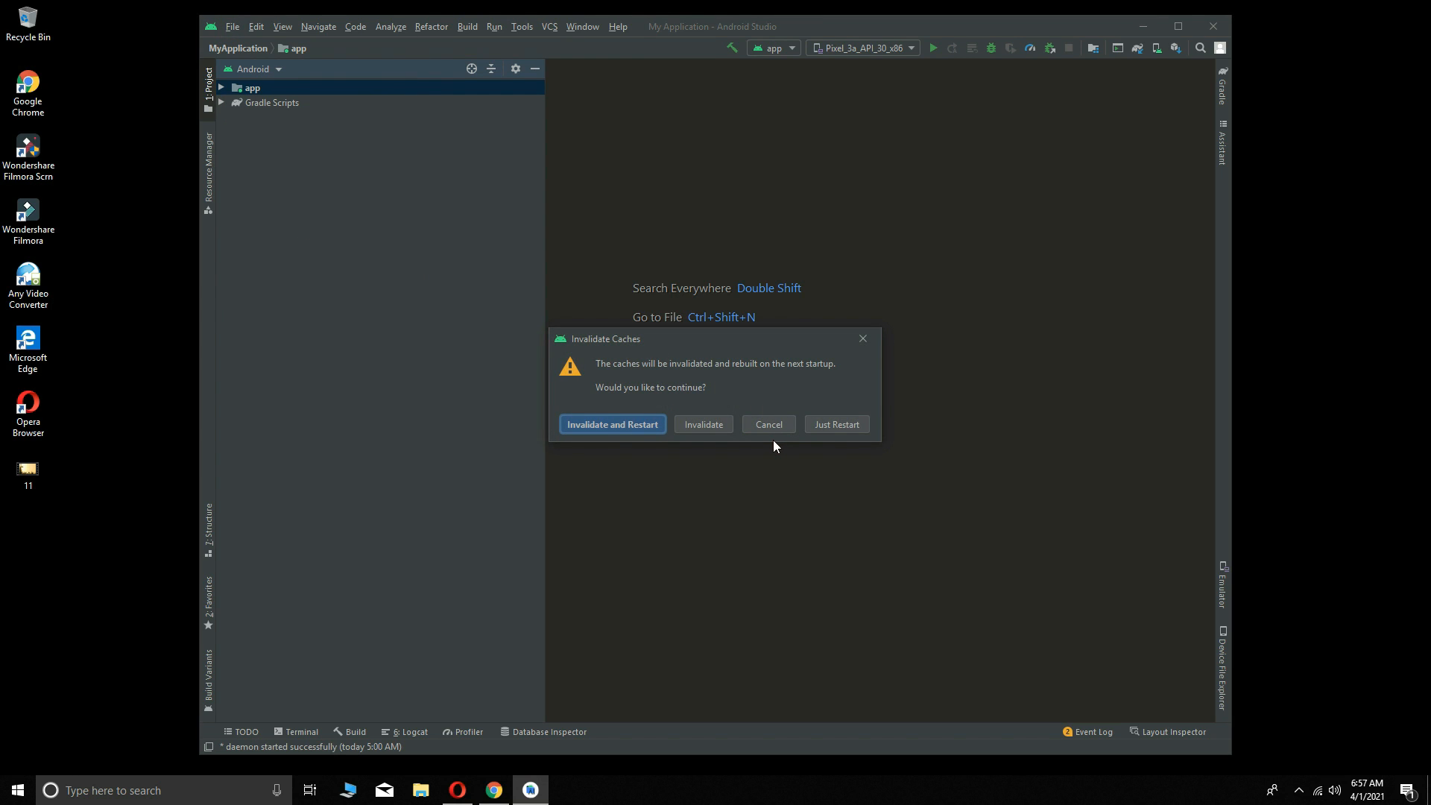
left_click(603, 428)
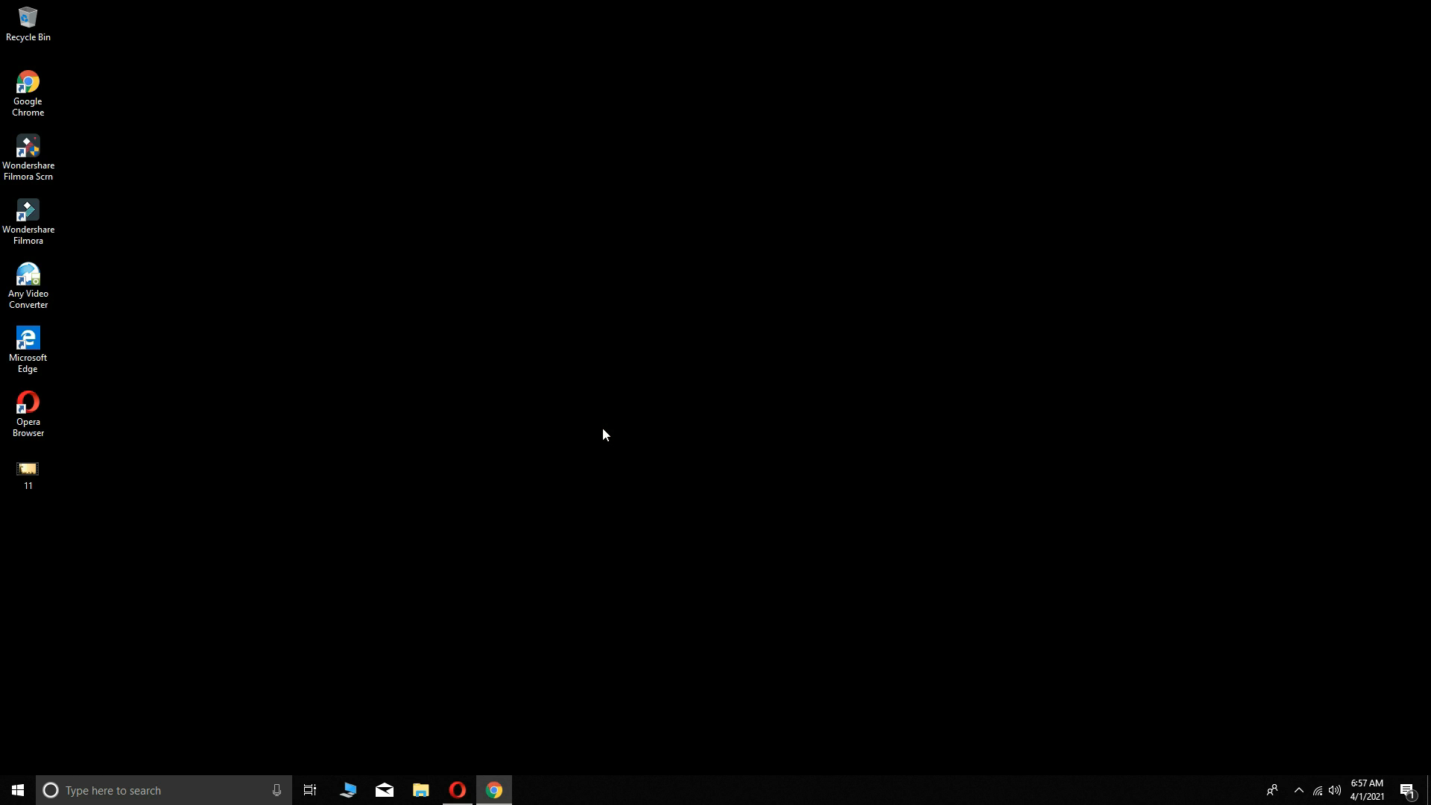
right_click(598, 394)
left_click(623, 436)
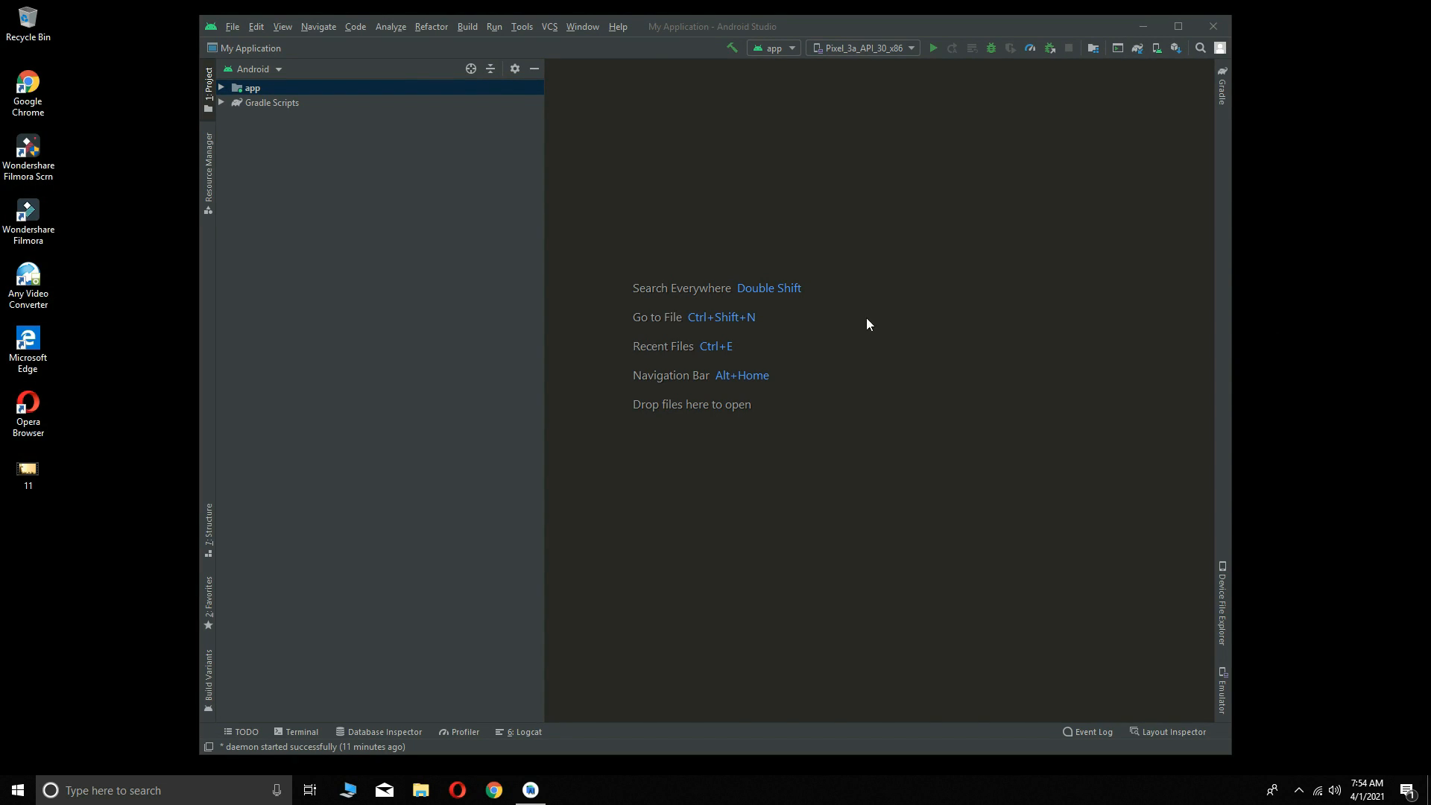
Launch the Pixel_3a_API_30_x86 virtual device, move its window aside and close the Android Virtual Device Manager
left_click(1156, 49)
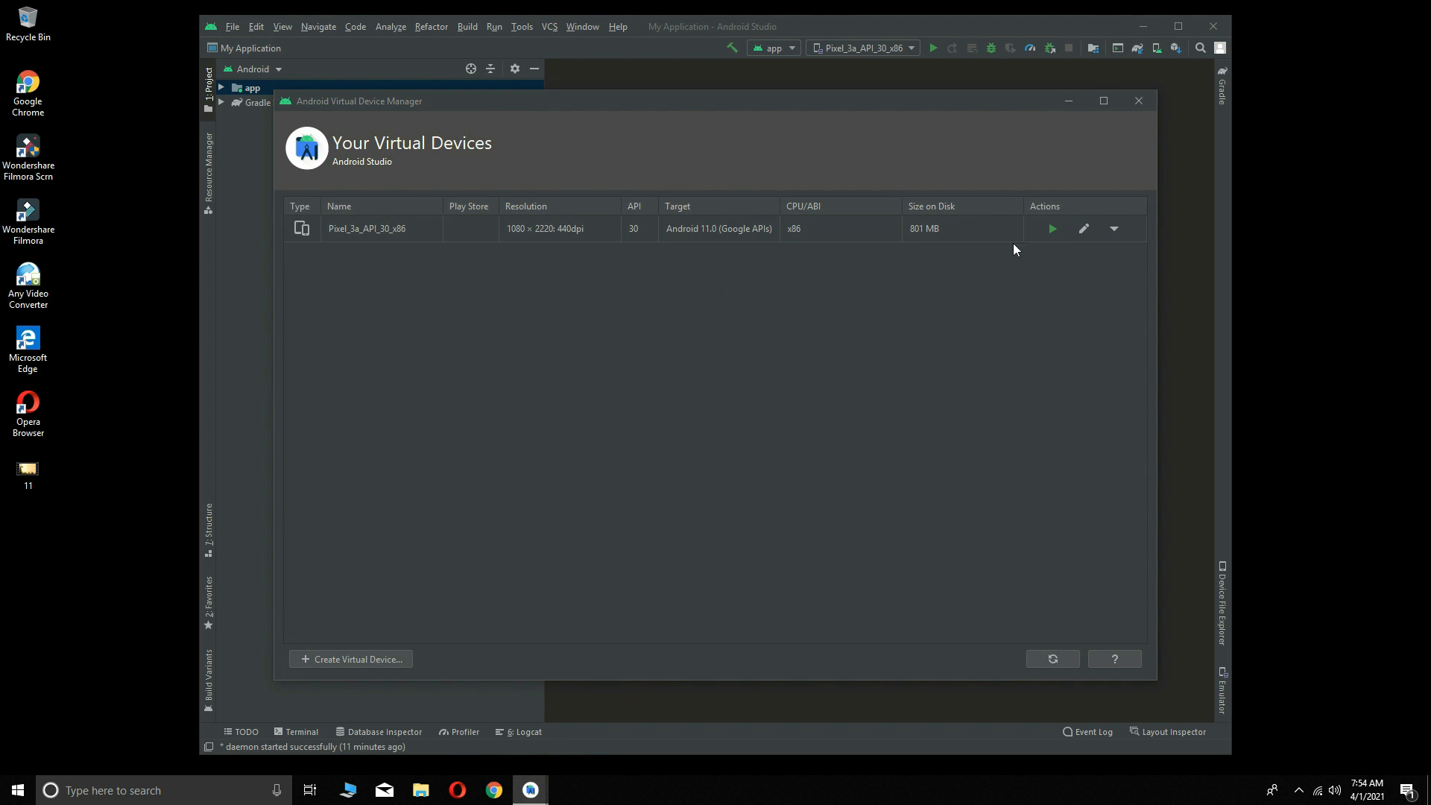
left_click(1053, 230)
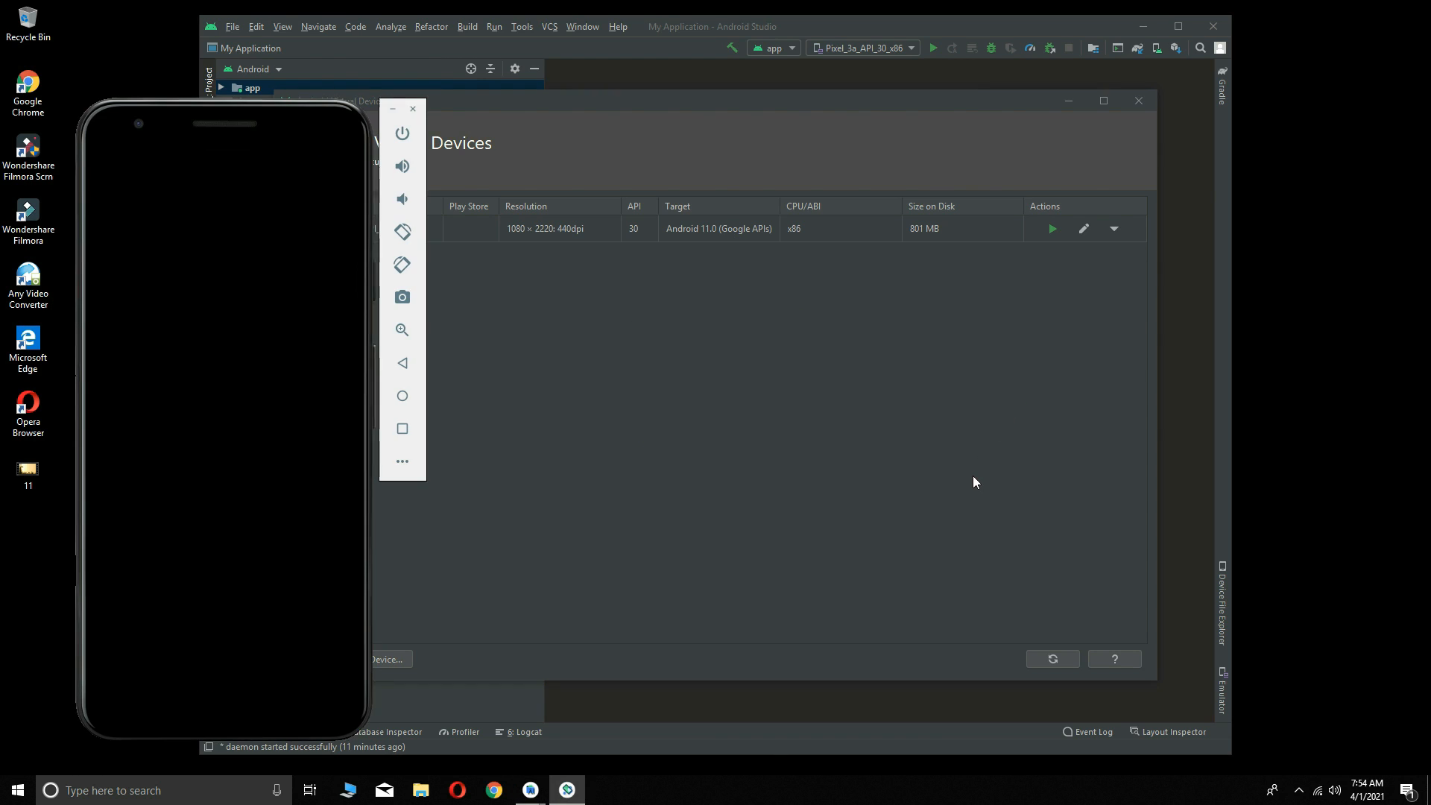
left_click_drag(189, 112, 1008, 103)
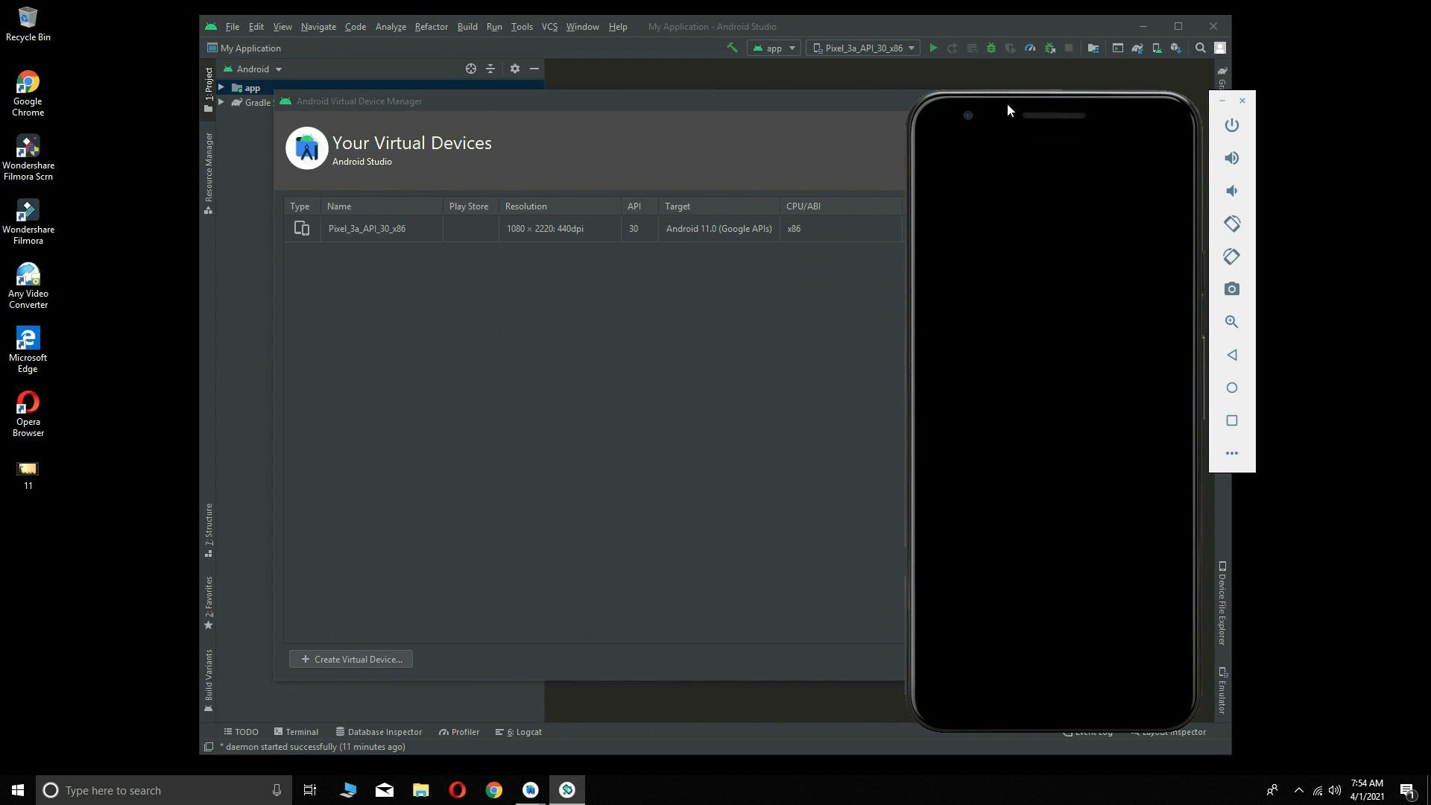
left_click(798, 100)
left_click(1134, 100)
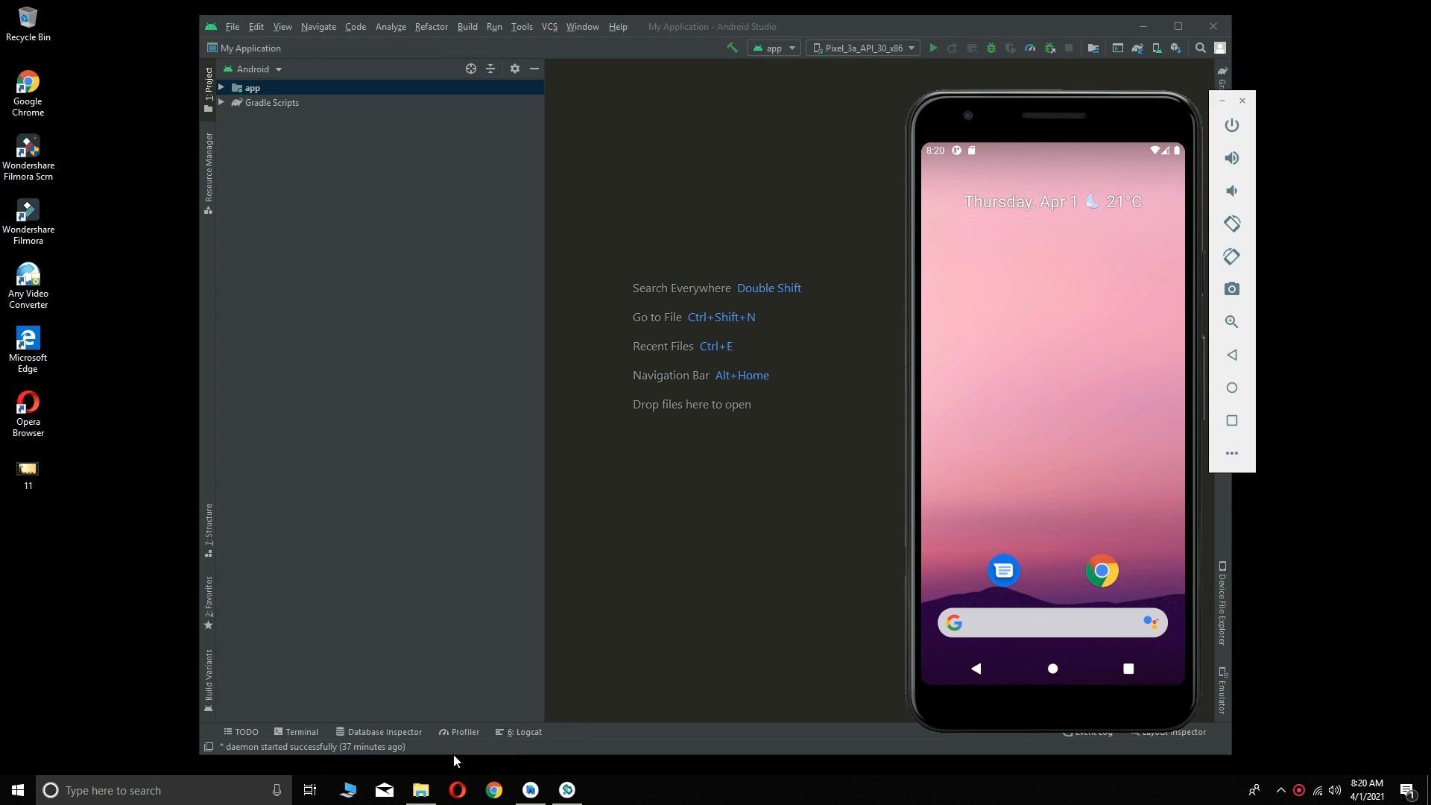
Switch to the React Native setup guide in Opera and copy the command npx react-native init AwesomeProject
left_click(458, 789)
left_click_drag(1244, 354, 1227, 446)
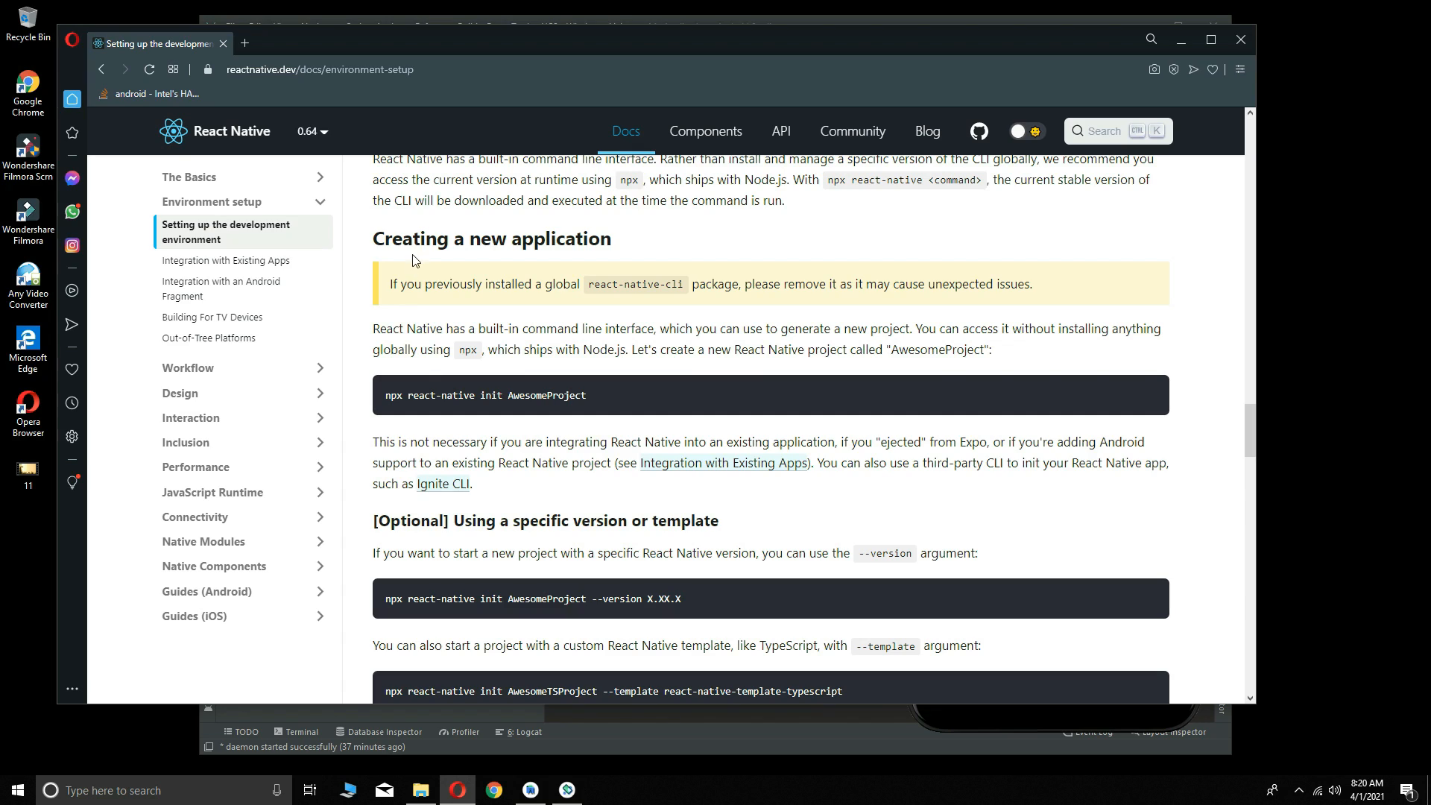
left_click_drag(385, 395, 601, 401)
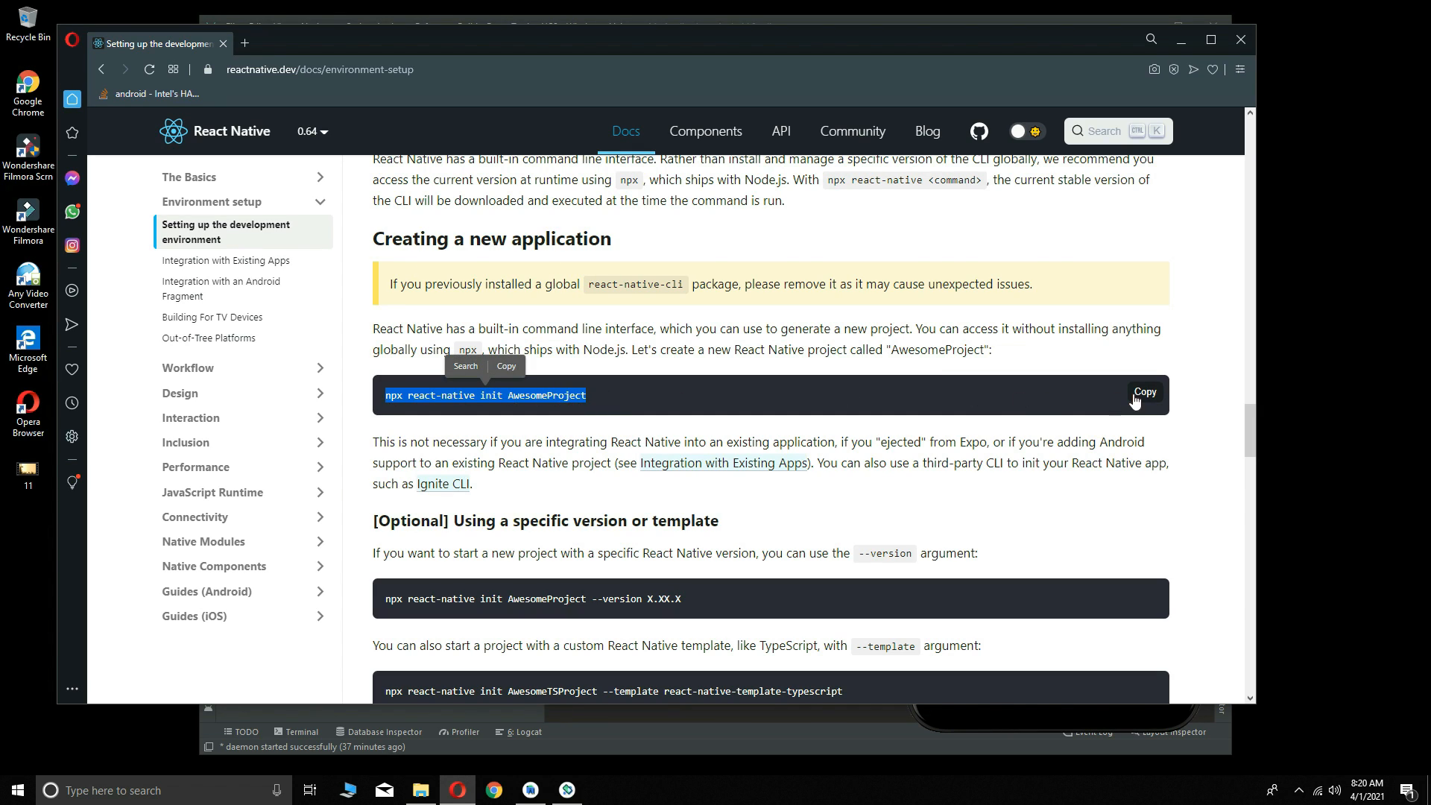
left_click(1142, 395)
Clear the desktop by minimizing Opera and Android Studio and closing the Downloads folder, keeping the emulator in view
left_click(1182, 43)
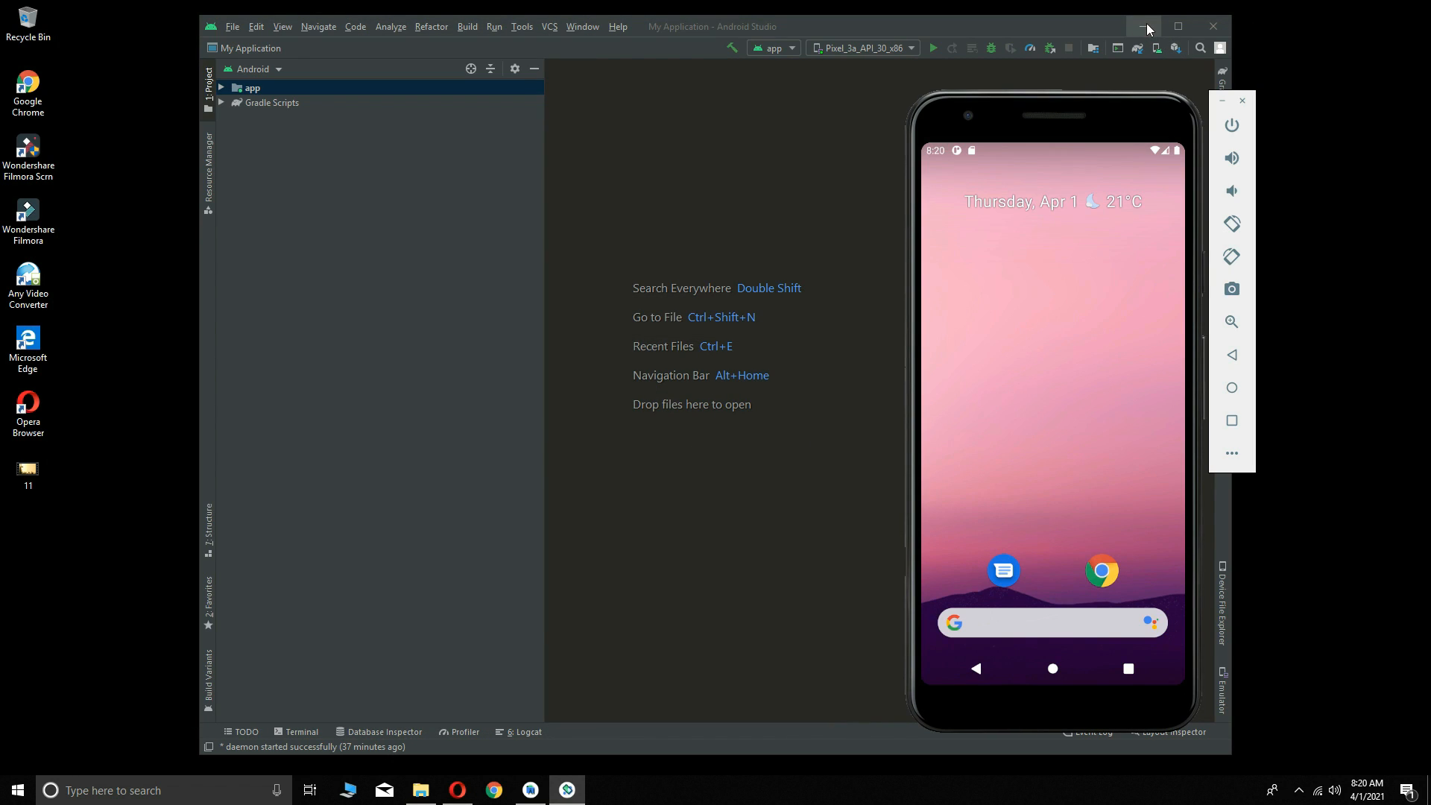
left_click(1147, 27)
left_click(841, 146)
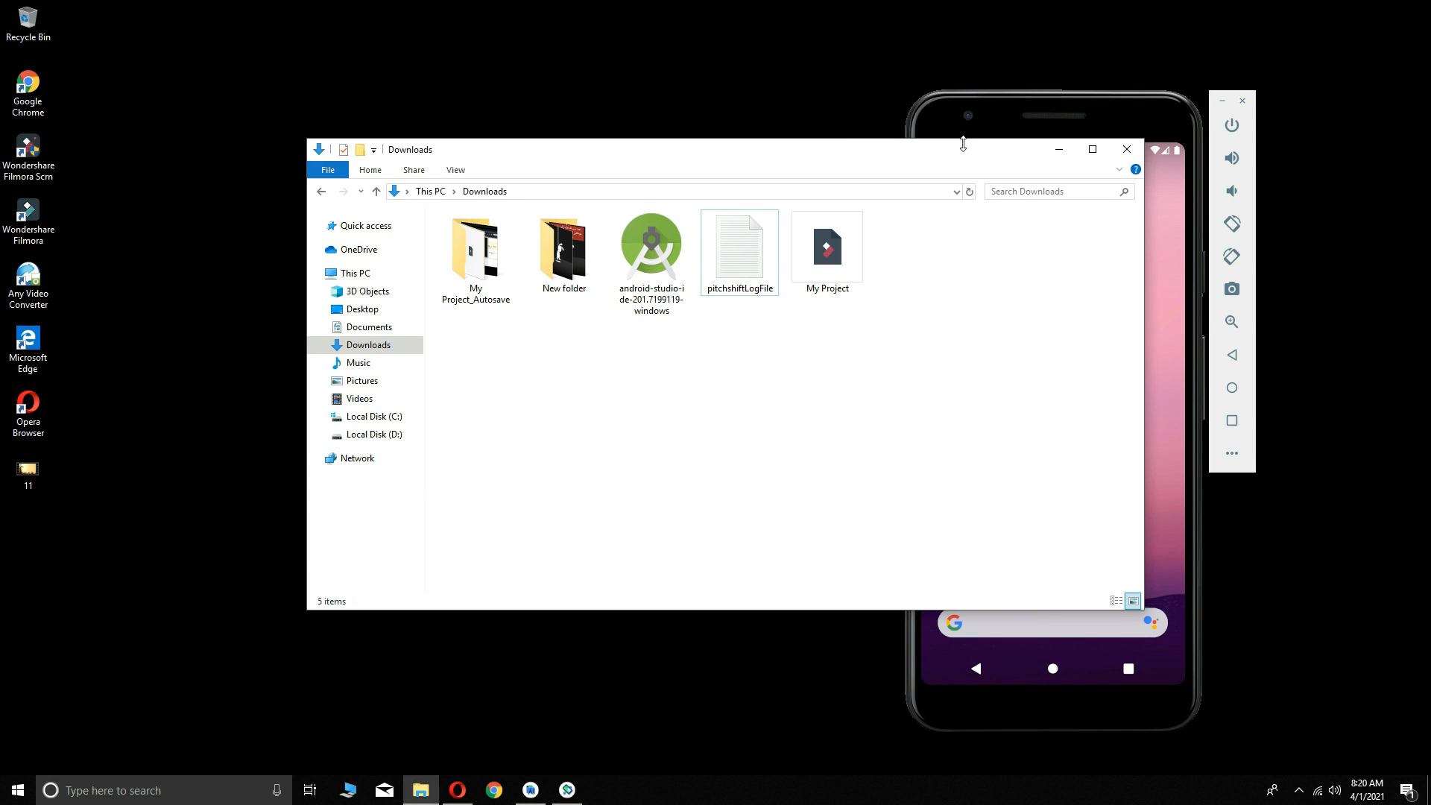
left_click(1131, 152)
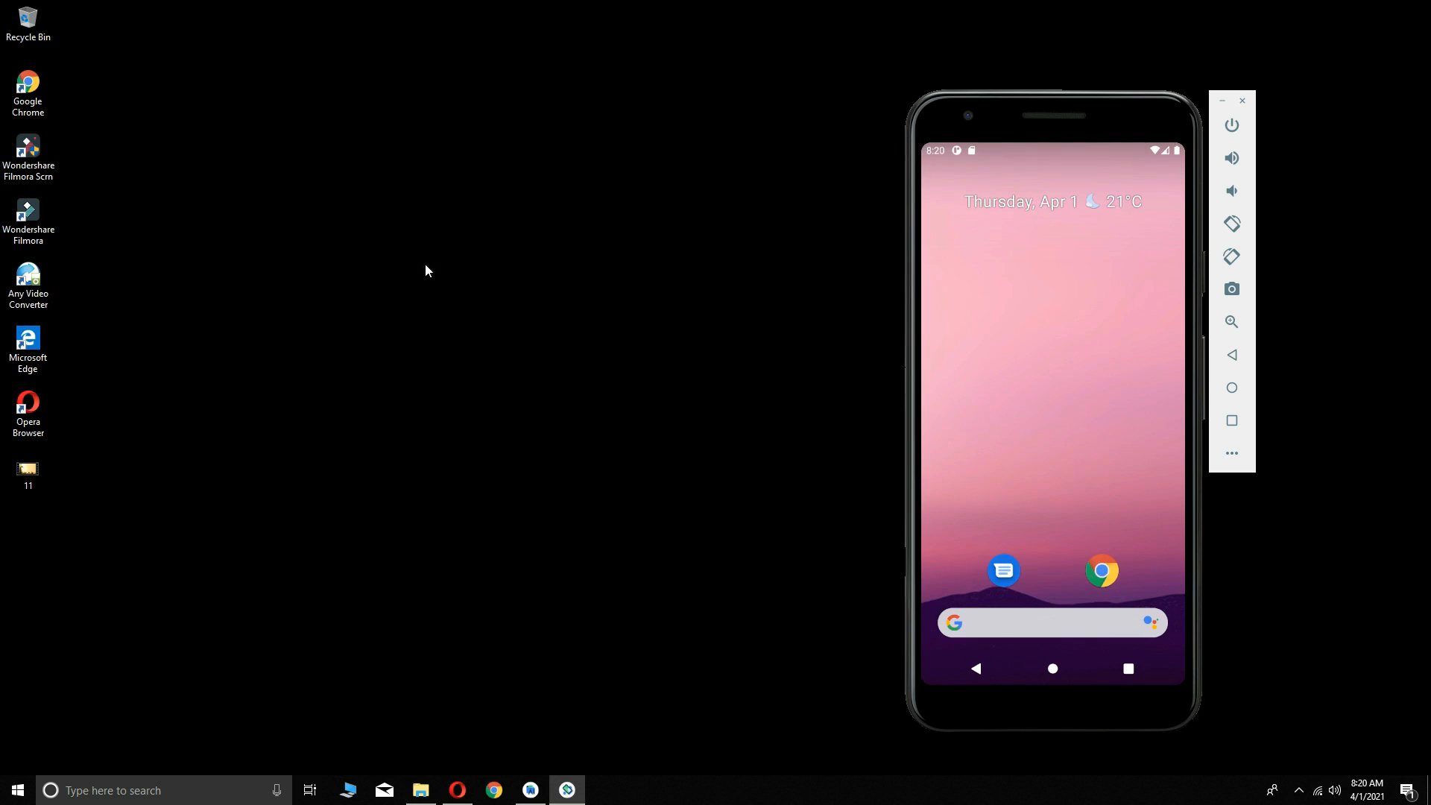
Open a Command Prompt and place its window in the free space beside the emulator
left_click(142, 789)
type("command")
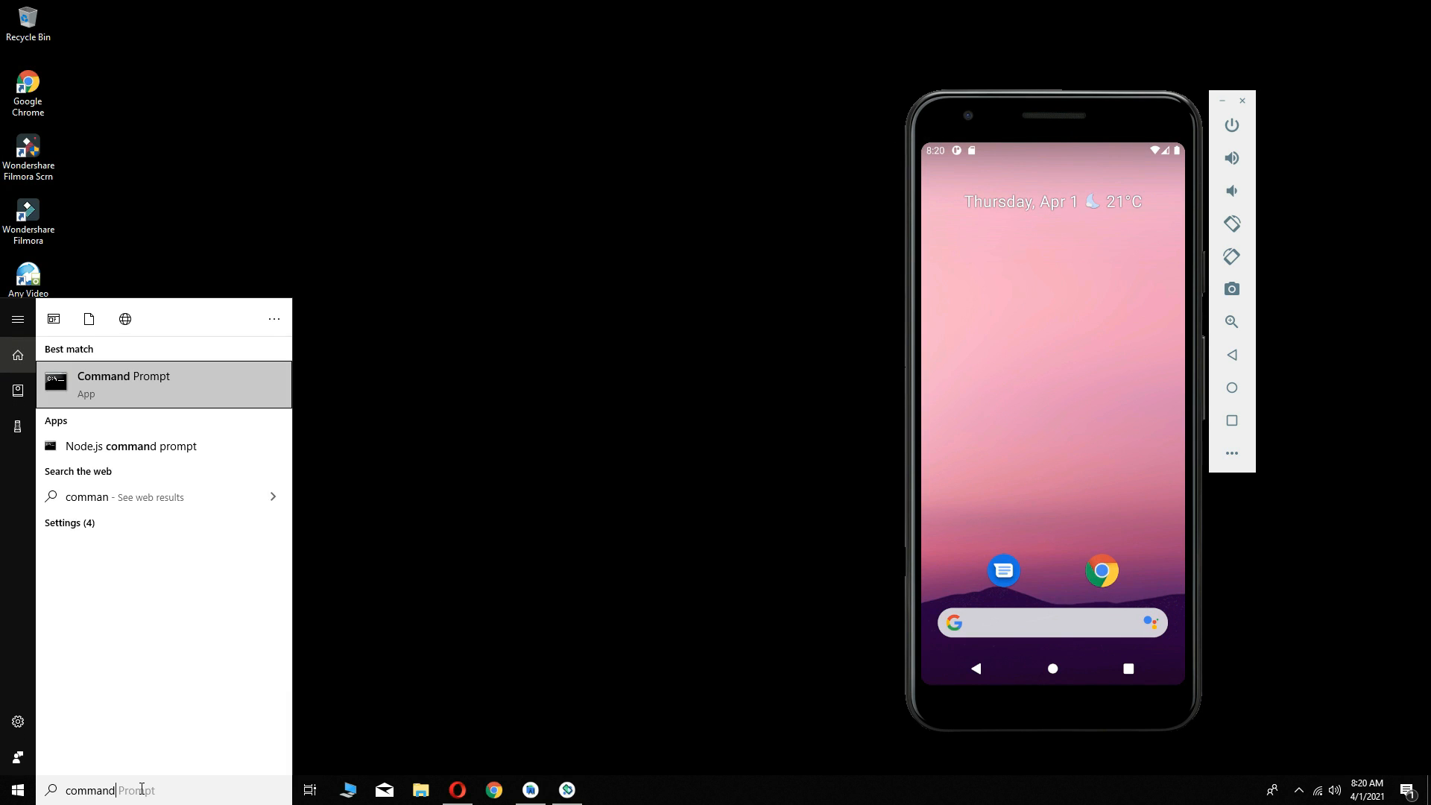
key("Return")
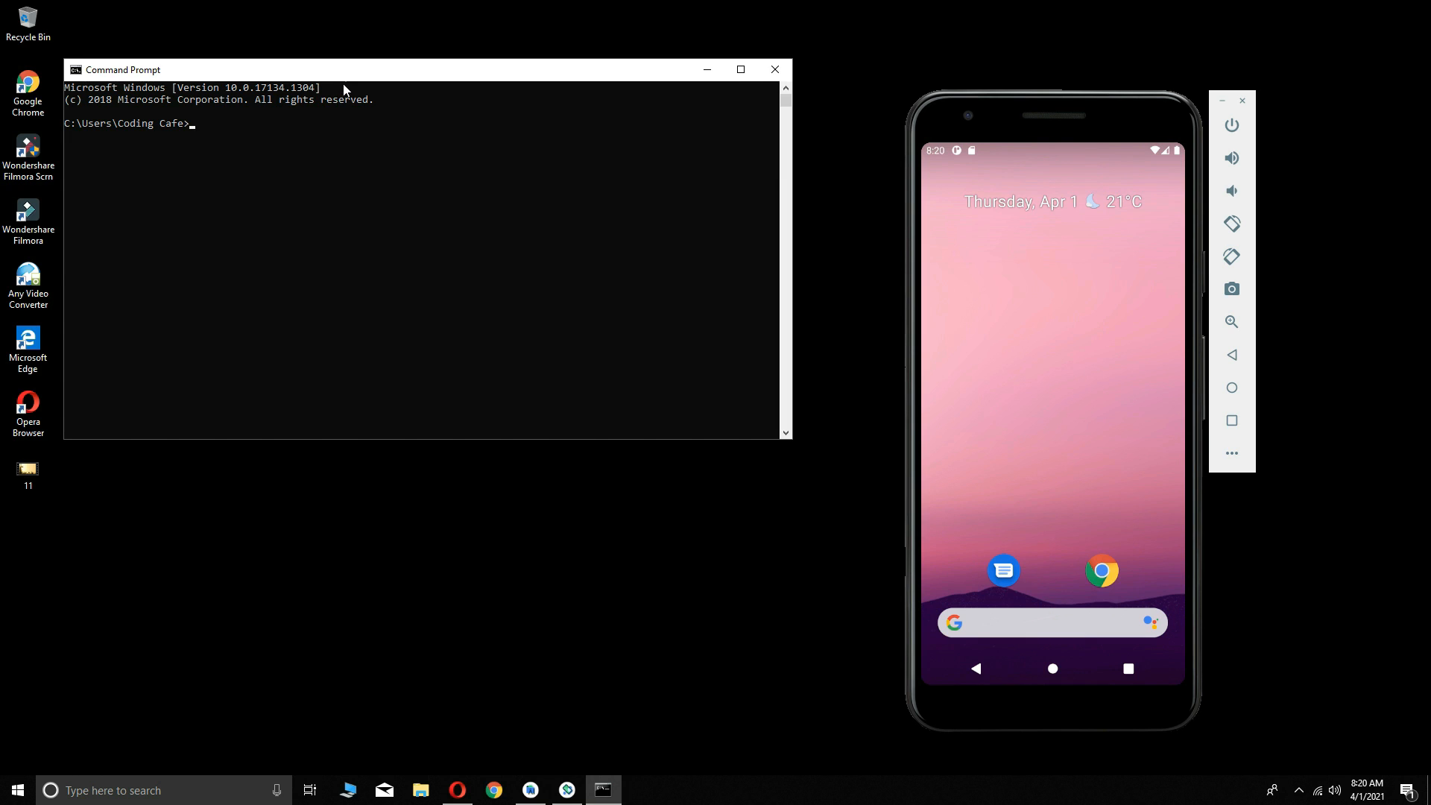
left_click_drag(359, 73, 416, 169)
Change to the Desktop directory and create the project with npx react-native init AwesomeProject
type("cd Desktop")
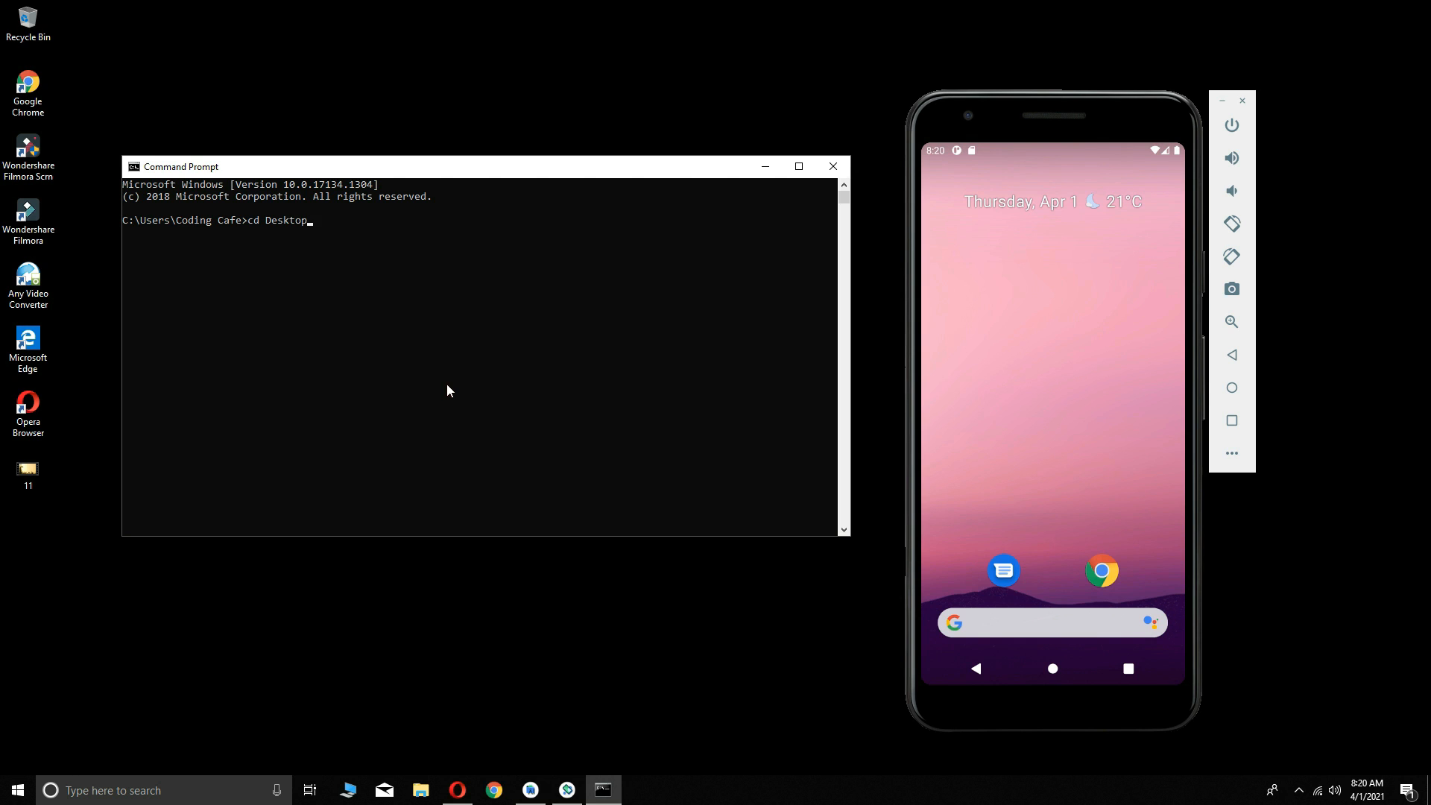
key("Return")
type("npx react-native init AwesomeProject")
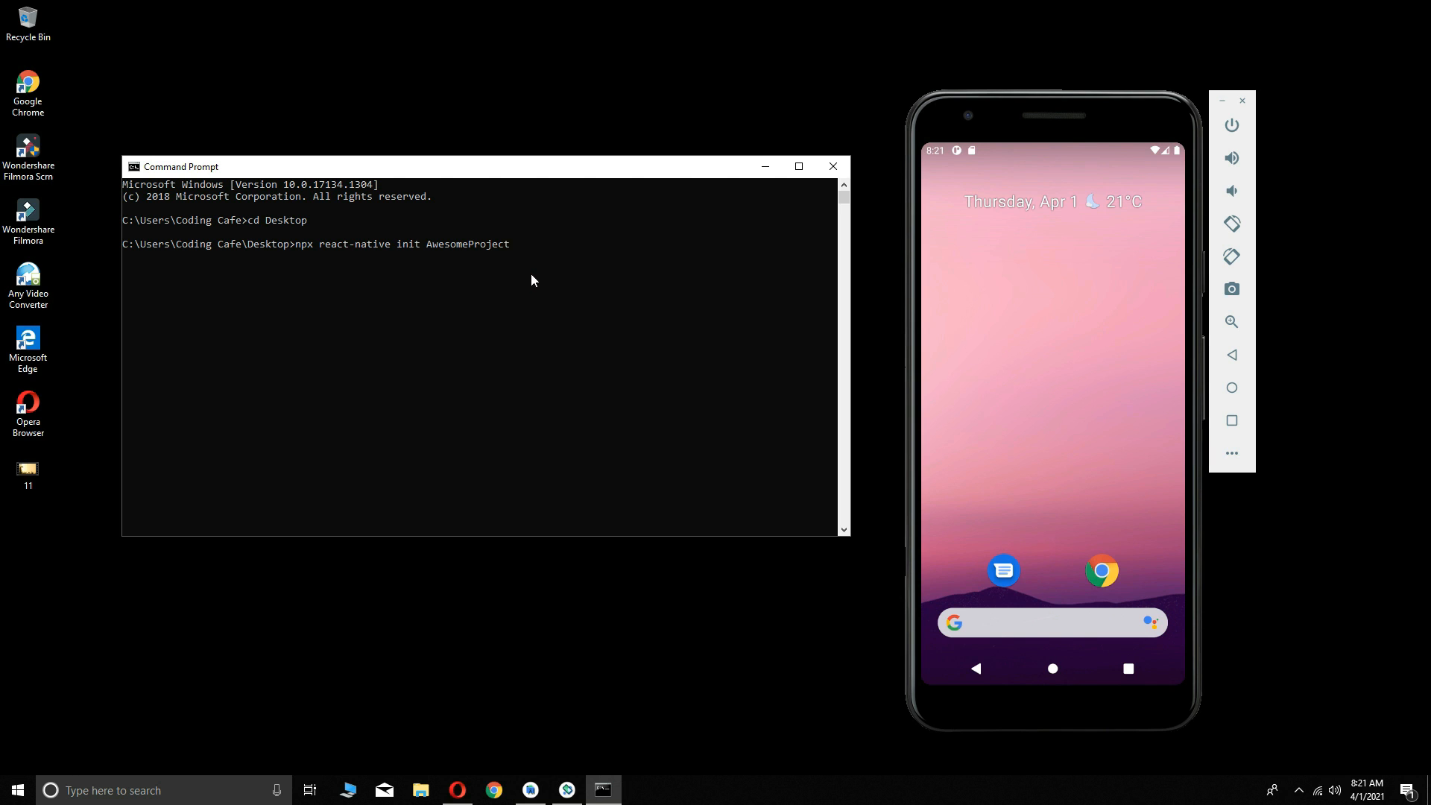
key("Return")
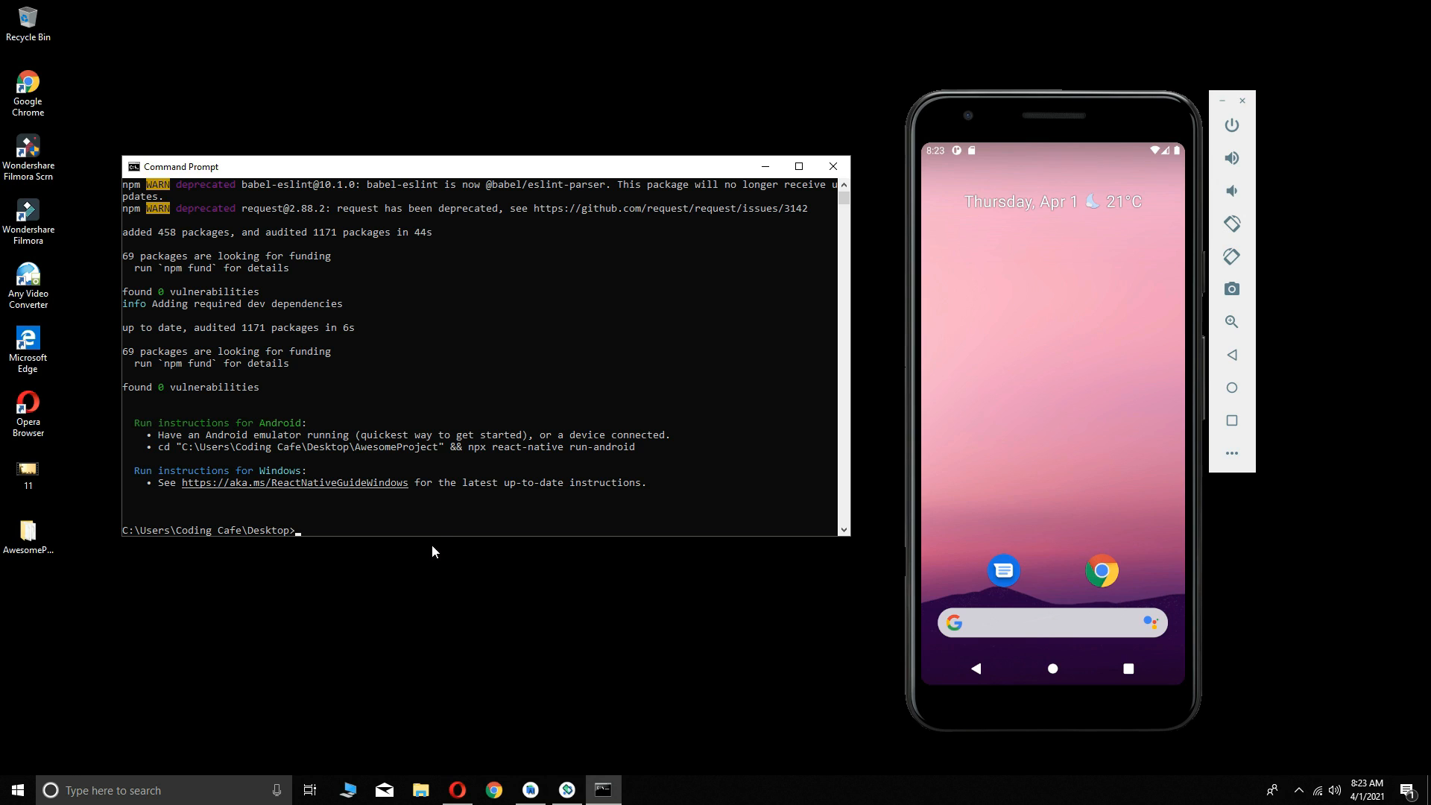
Check the new AwesomeProject folder on the desktop
left_click(35, 555)
left_click(183, 450)
left_click(34, 556)
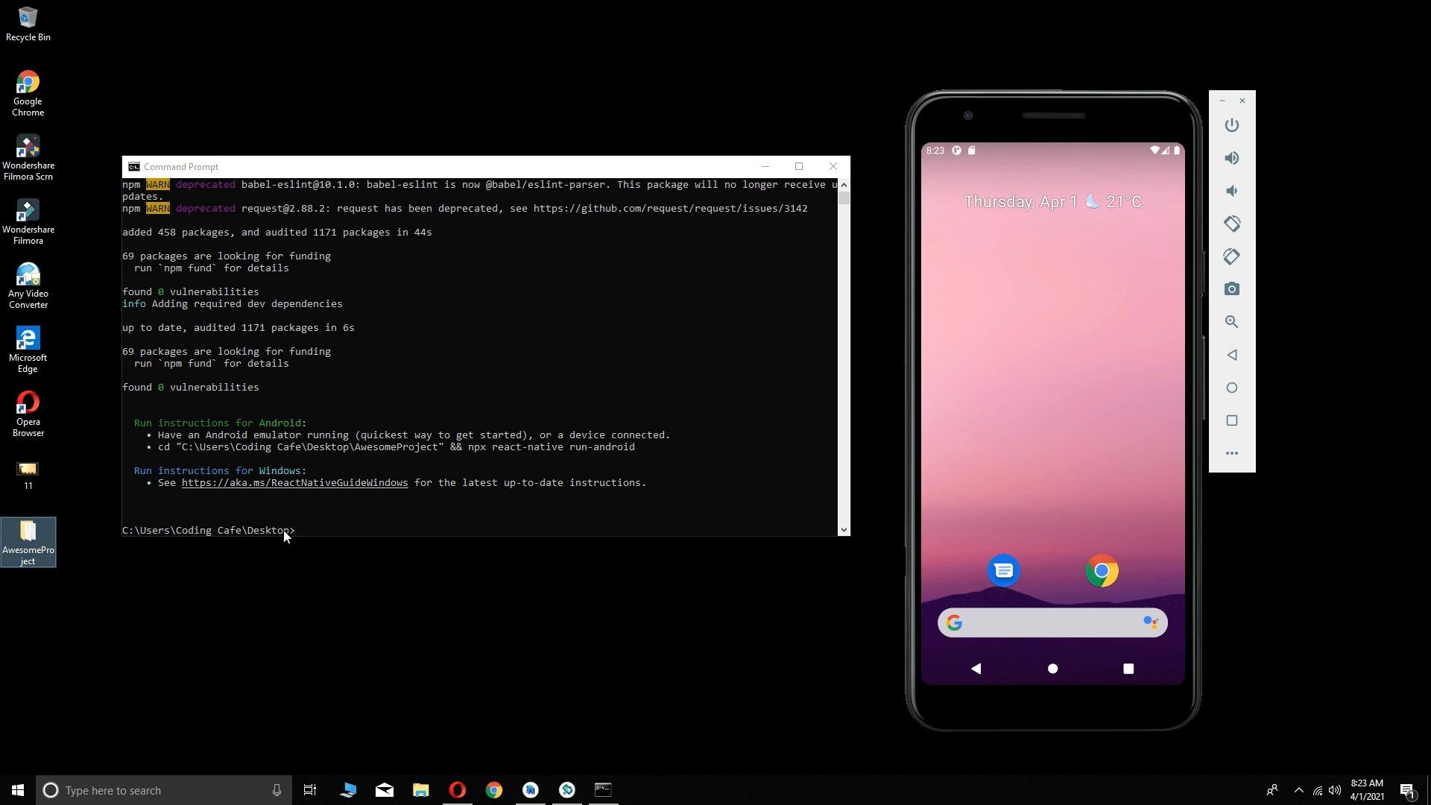
Copy the suggested Android command from the run instructions and execute it to enter AwesomeProject and run npx react-native run-android
left_click(328, 531)
left_click(319, 529)
left_click(302, 532)
left_click_drag(158, 448, 653, 448)
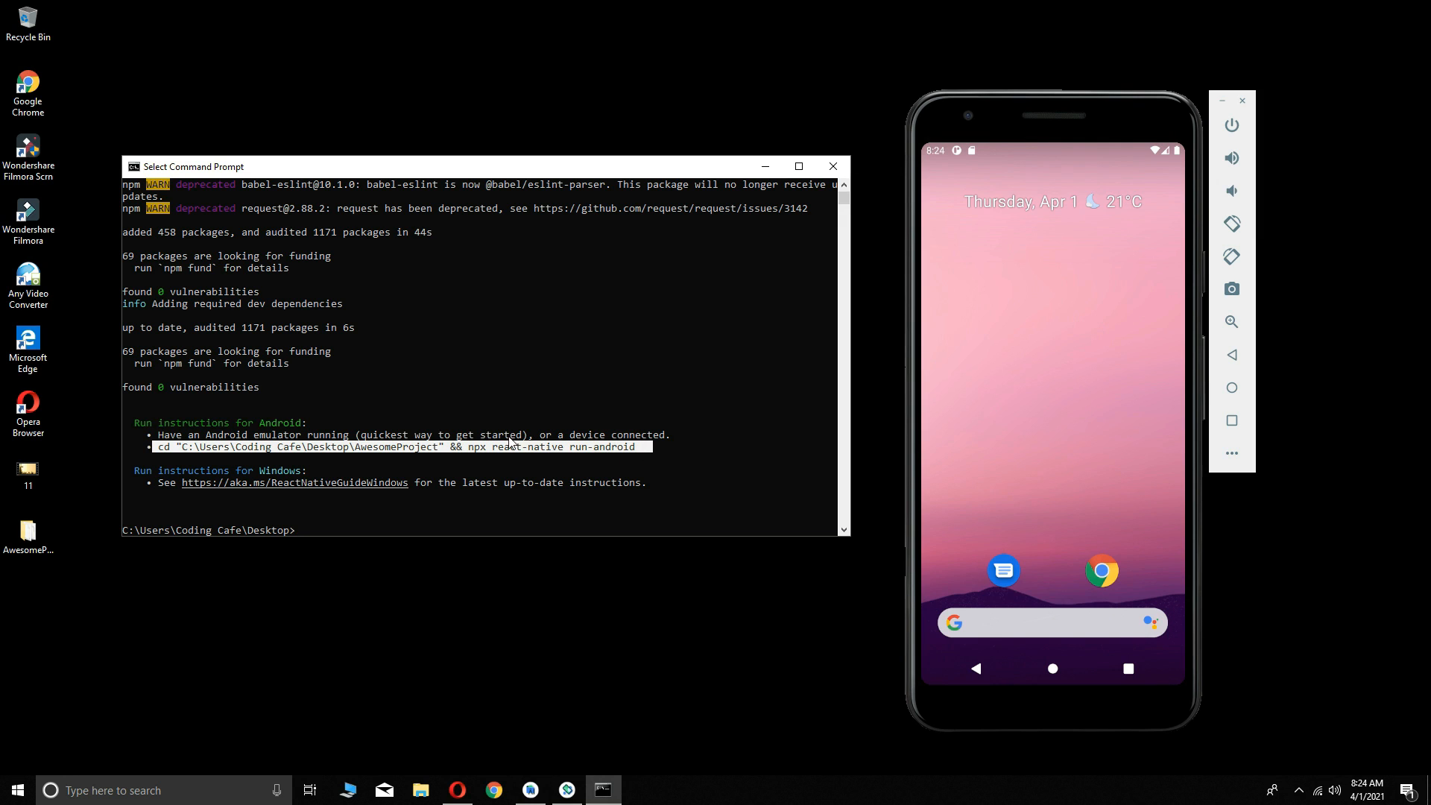
key("ctrl+c")
left_click(436, 530)
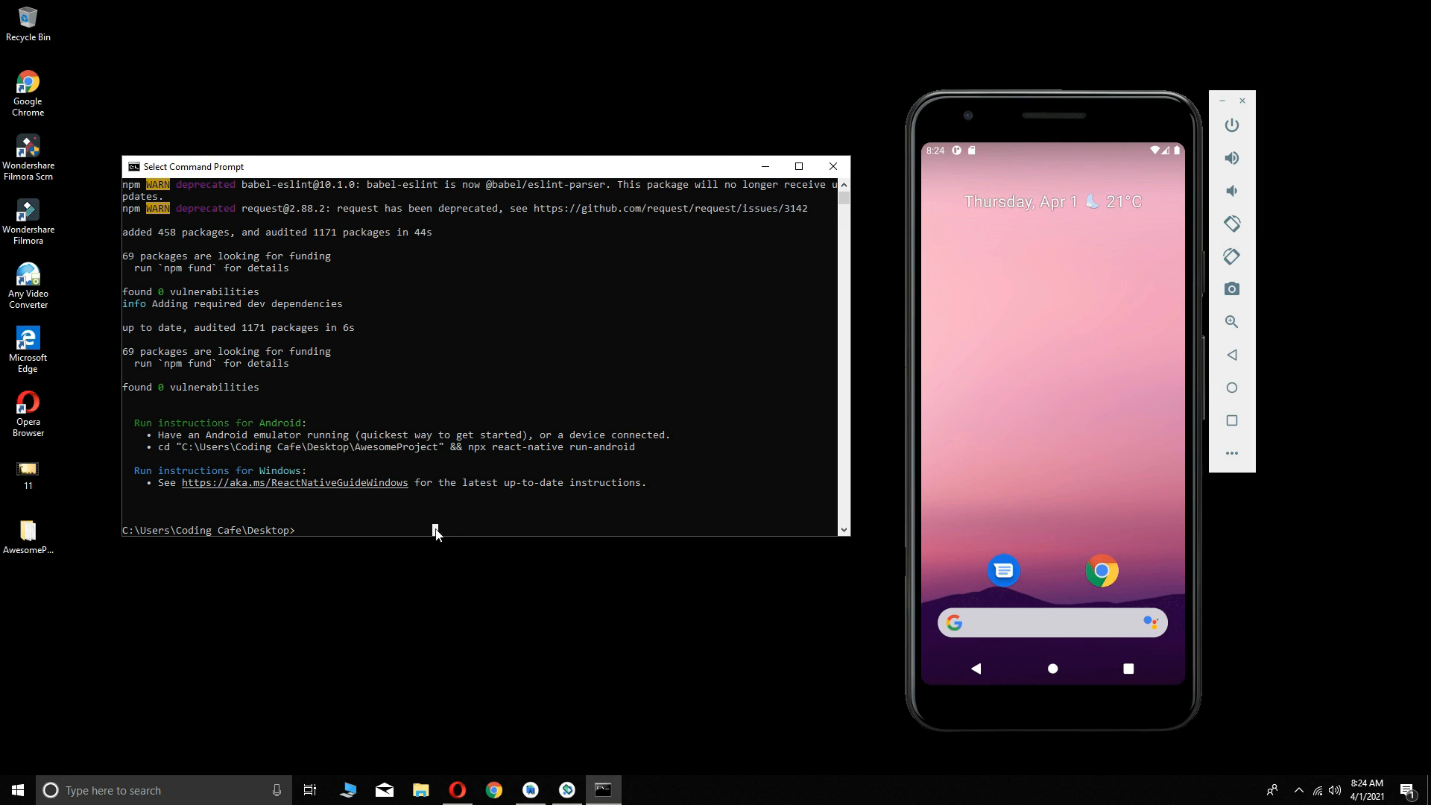
key("ctrl+v")
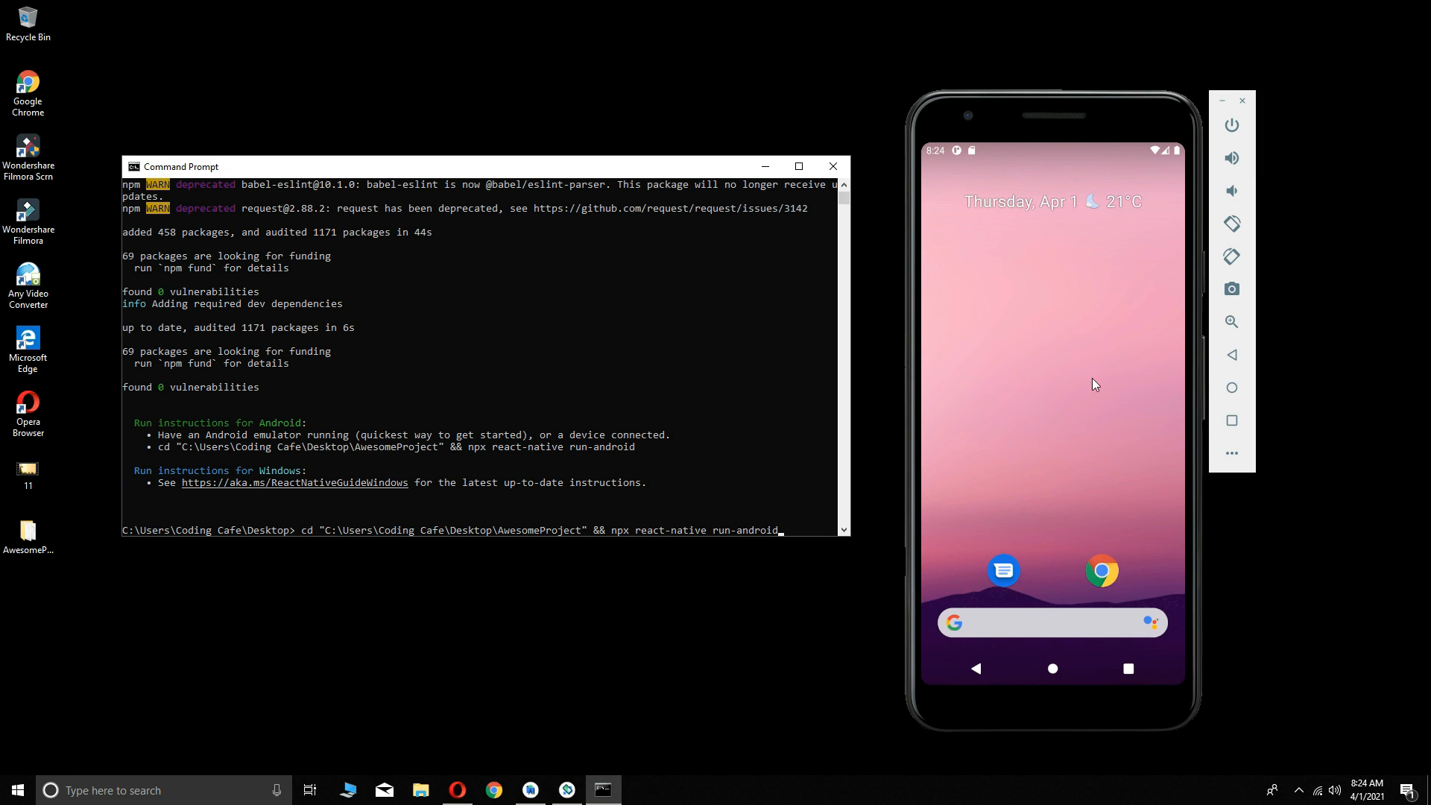
left_click(810, 530)
key("Return")
key("Return")
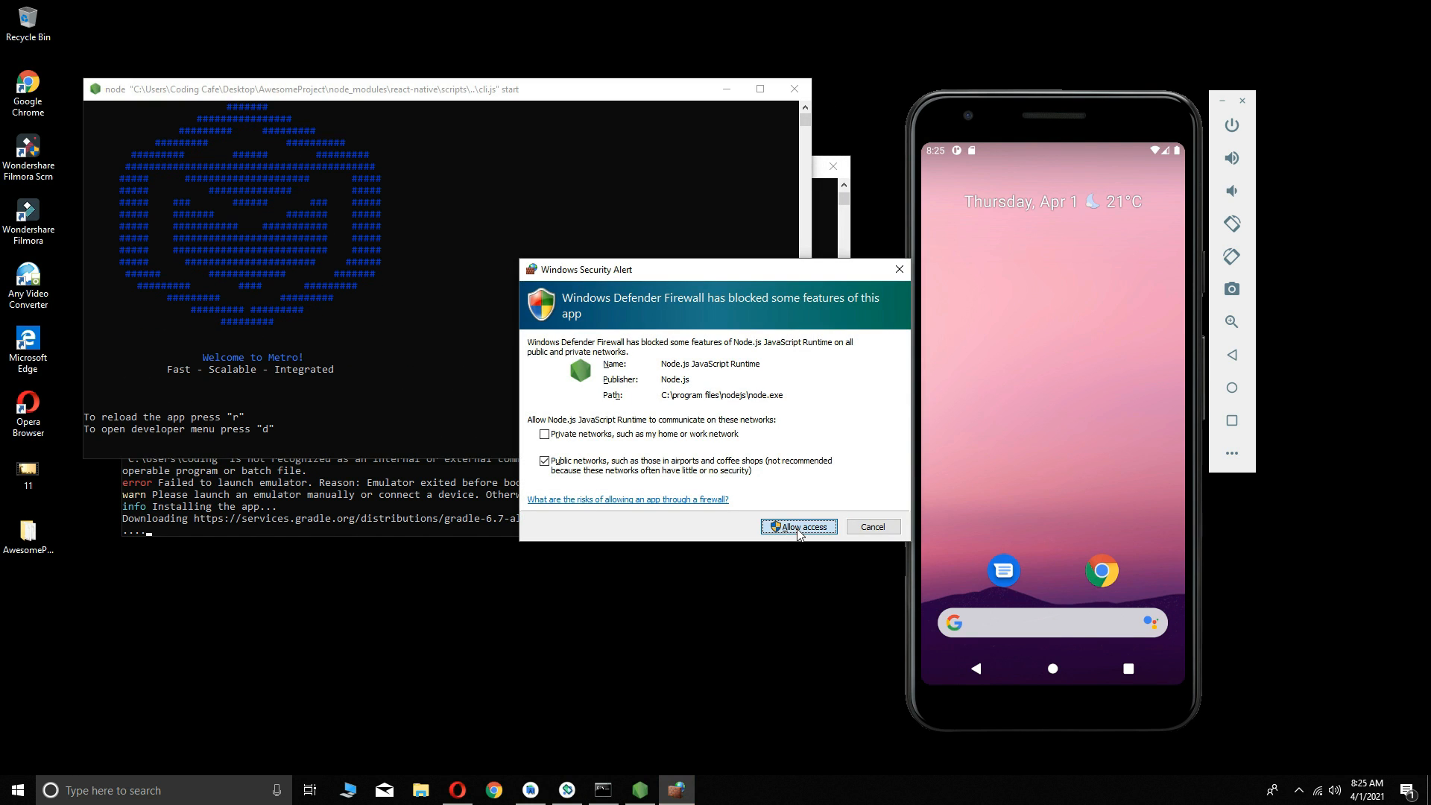
Allow Node.js JavaScript Runtime through the firewall on public networks and look through the React Native welcome screen on the emulator
left_click(797, 529)
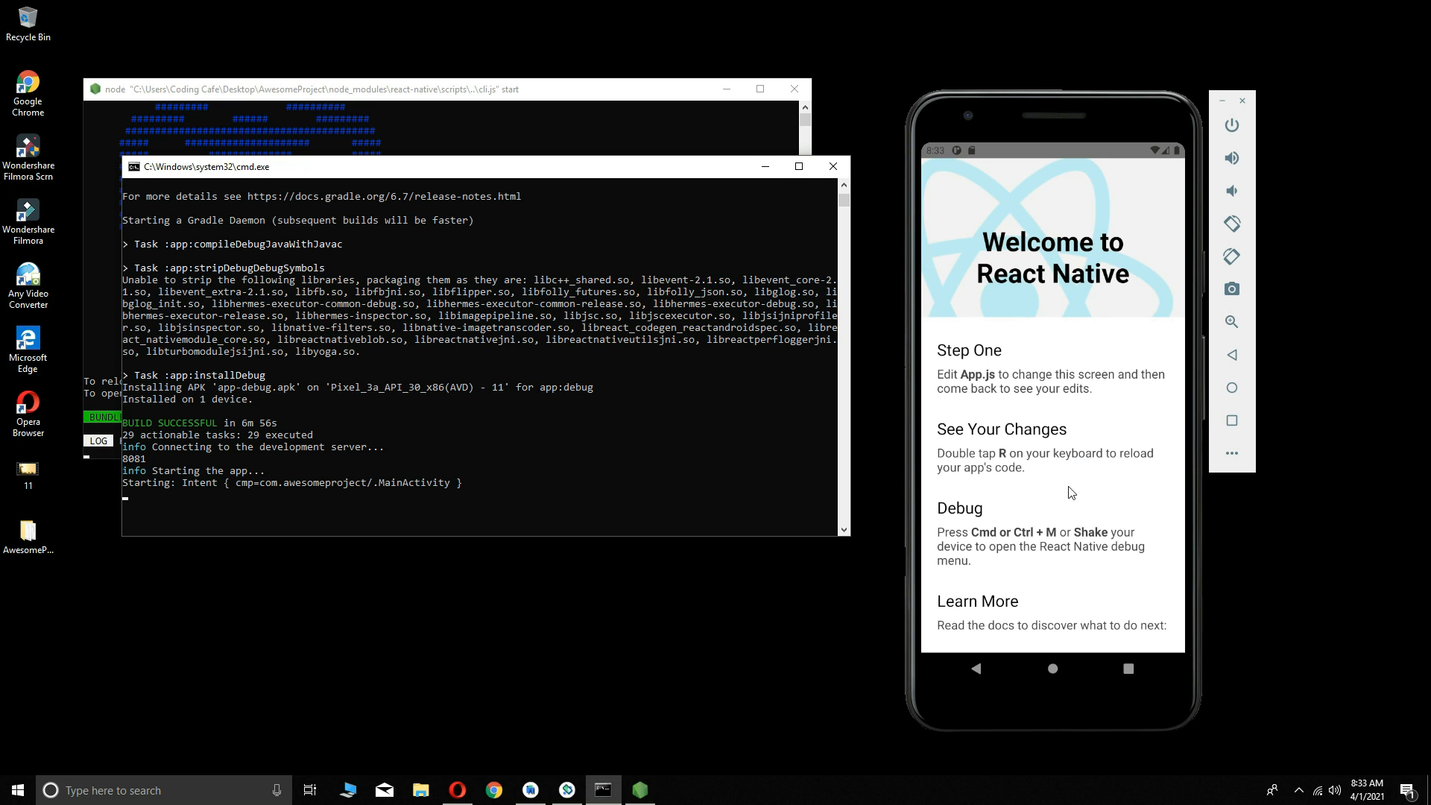
left_click_drag(1092, 525, 1083, 369)
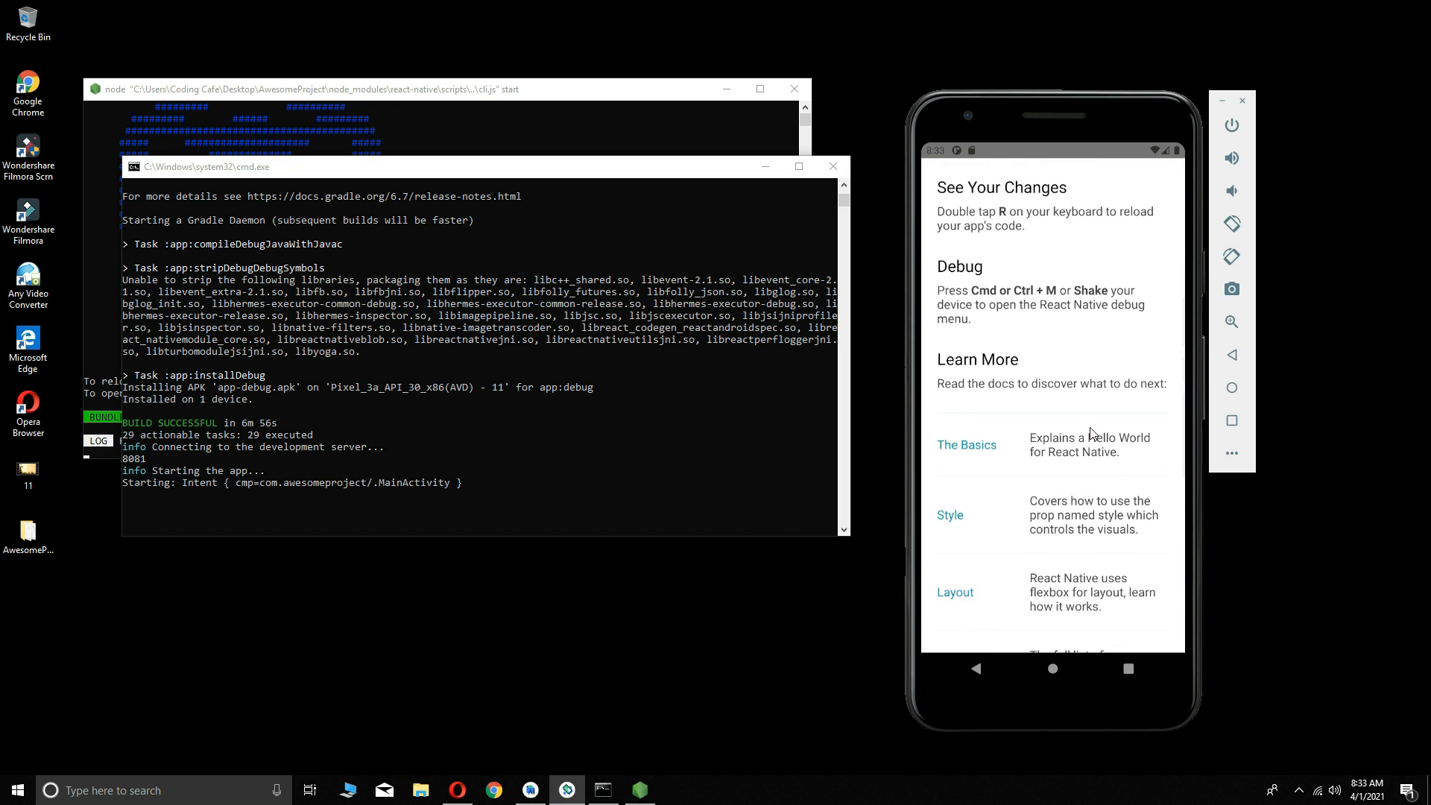
scroll(1090, 445, "down", 3)
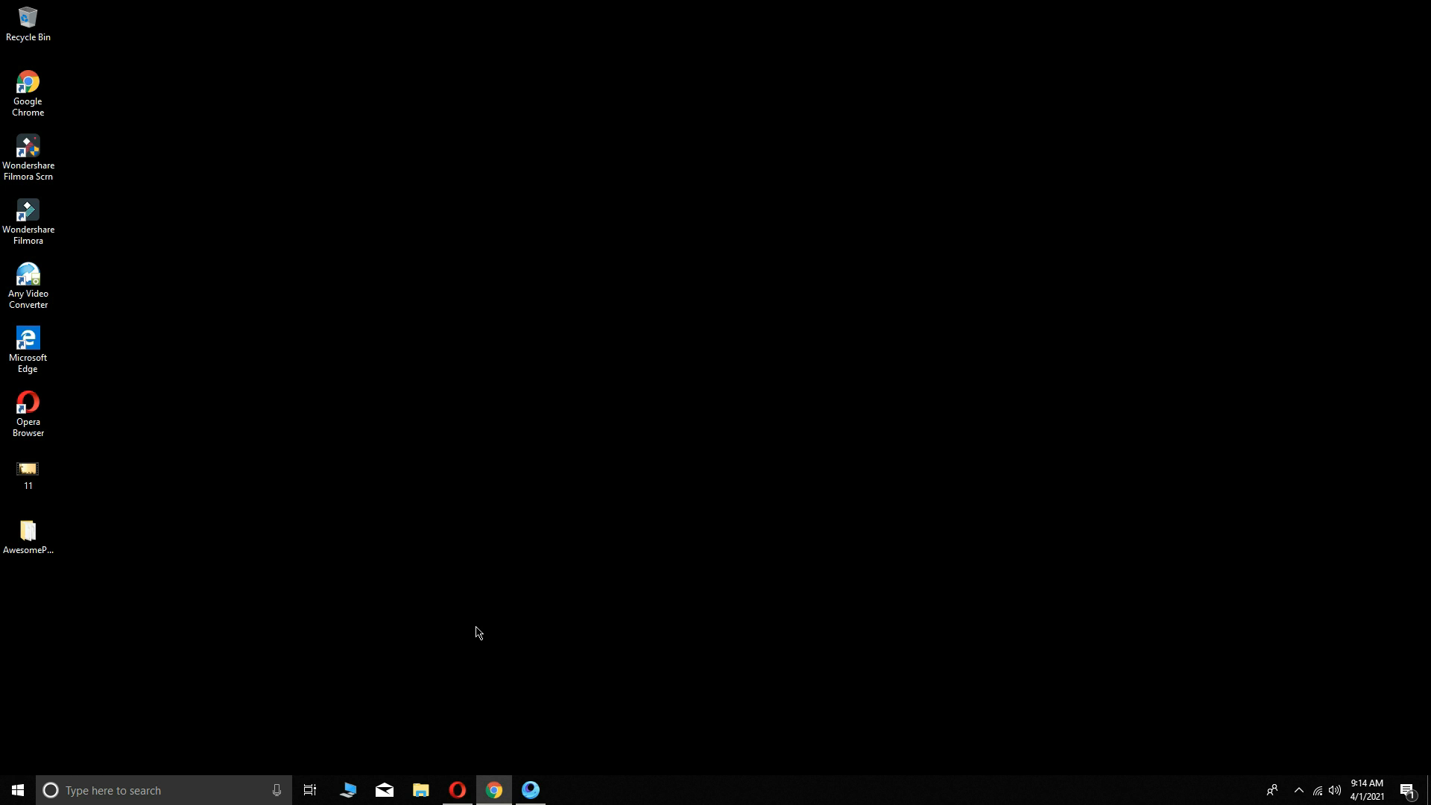
Switch to Opera, search Google for "vs code" and open the Visual Studio Code download page
left_click(466, 791)
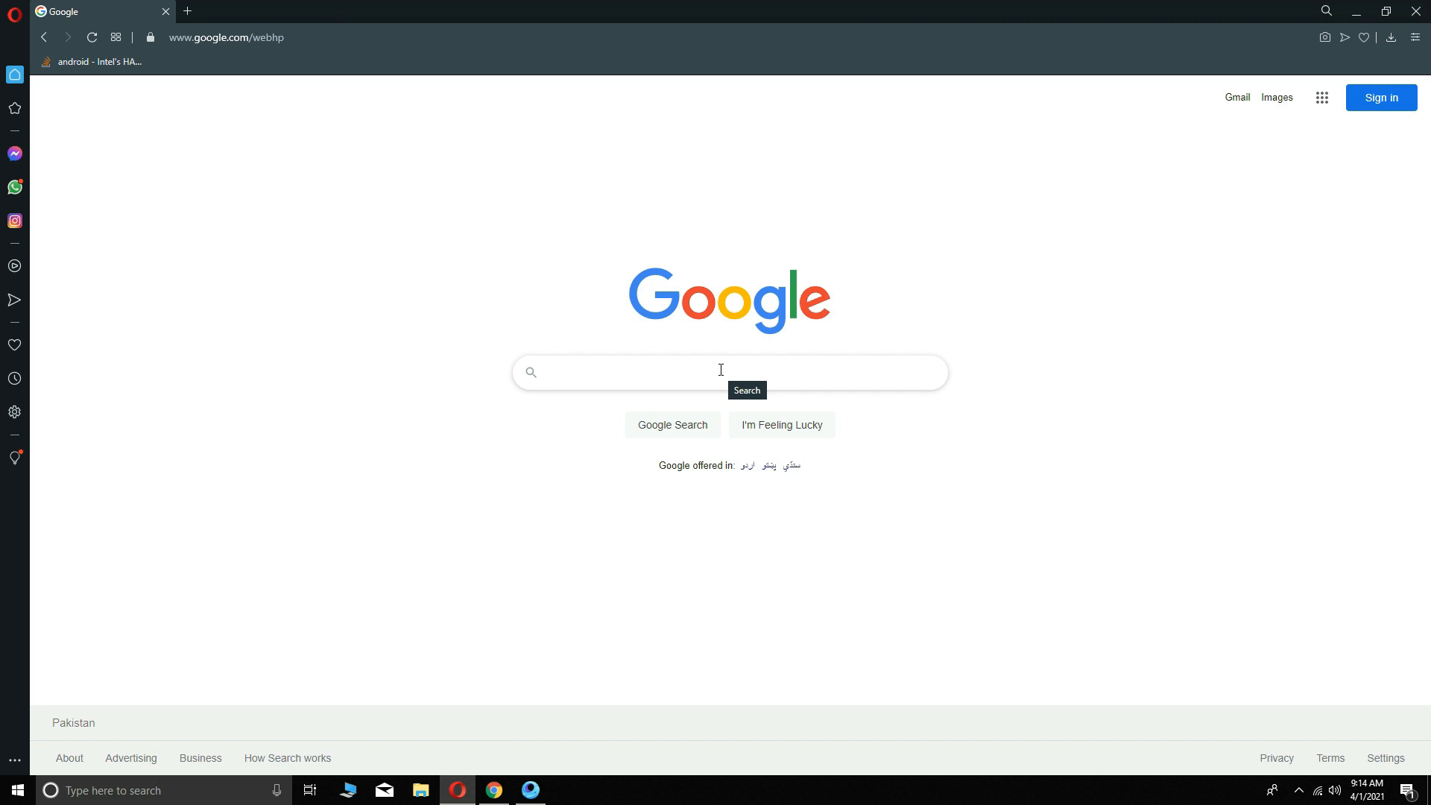
type("vs code")
key("Return")
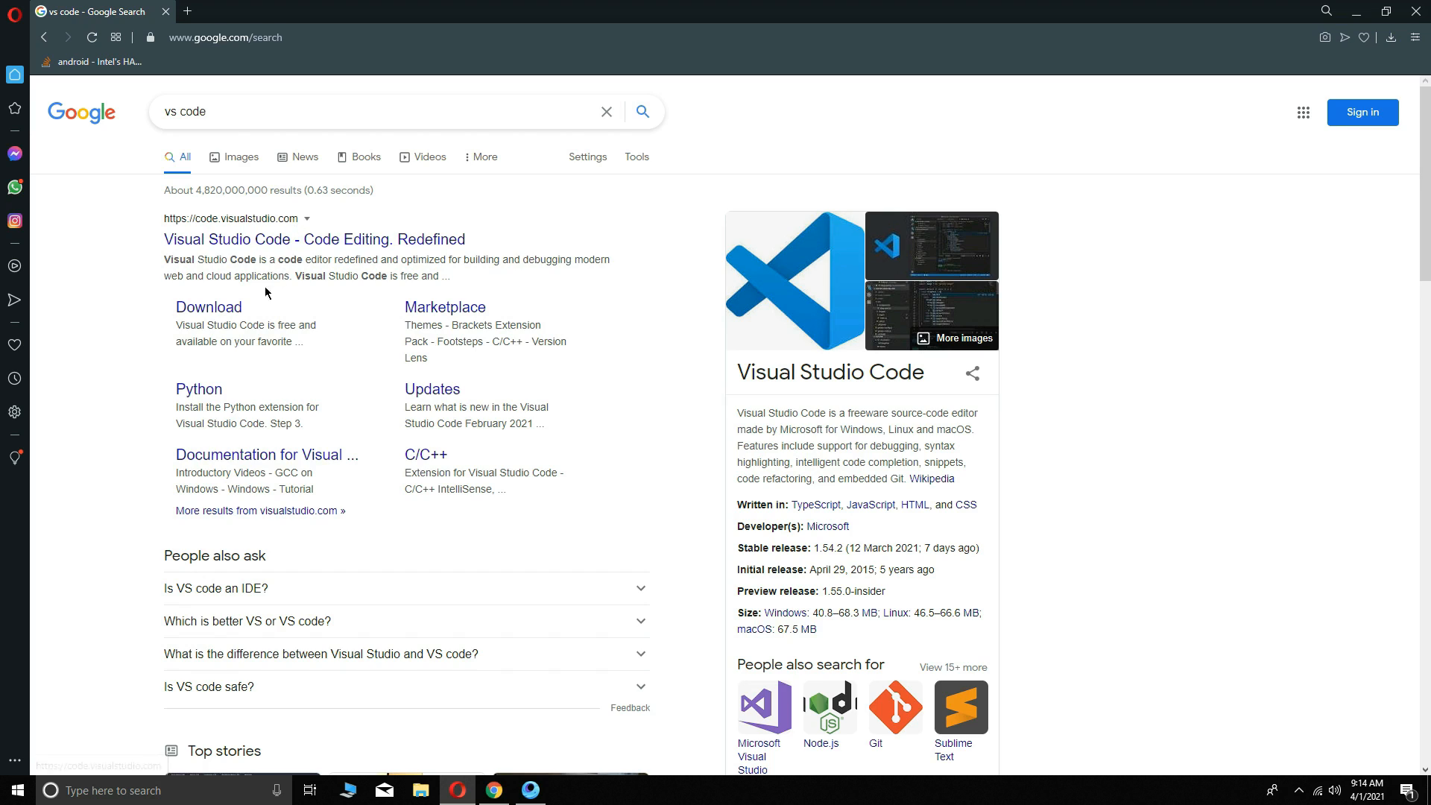
left_click(213, 313)
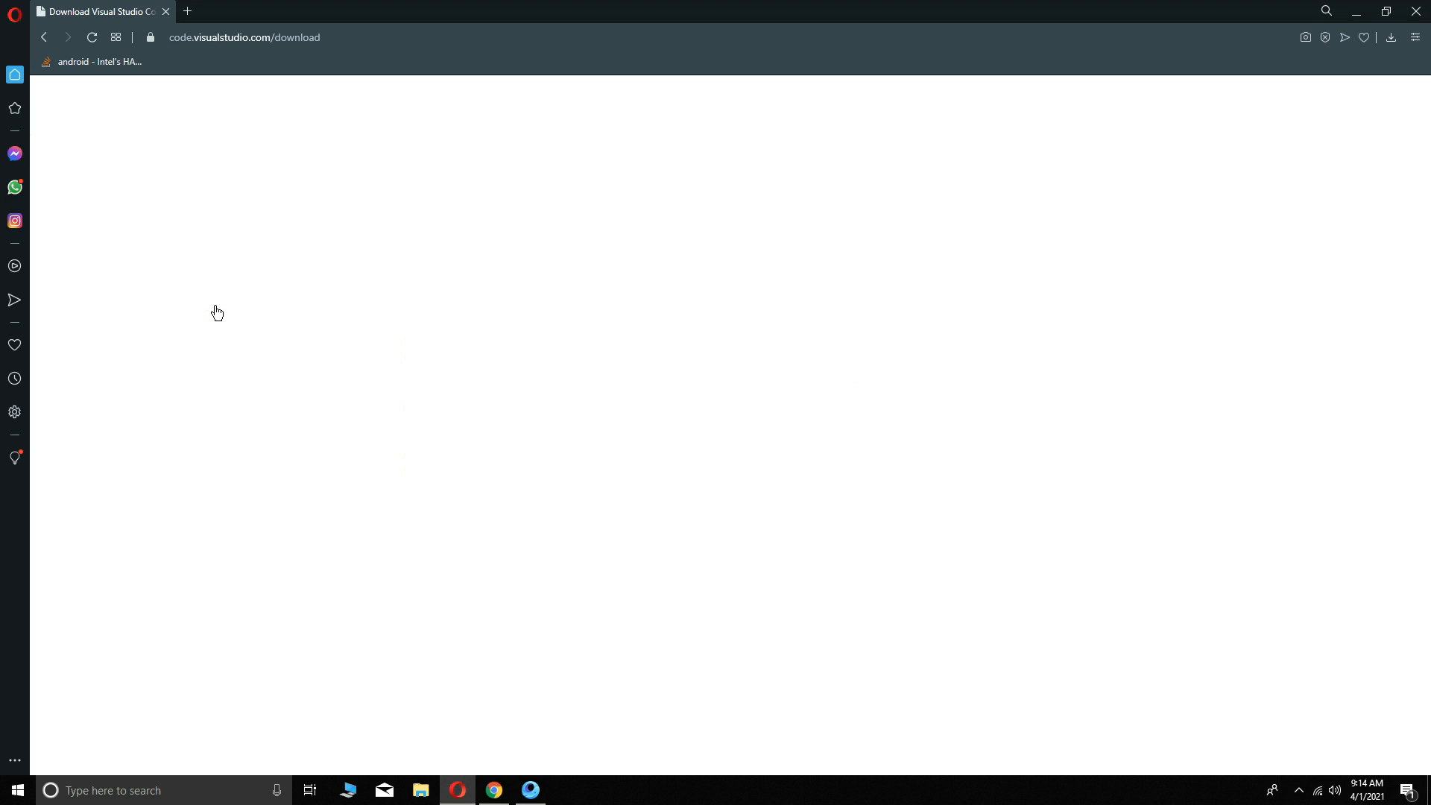
left_click(421, 37)
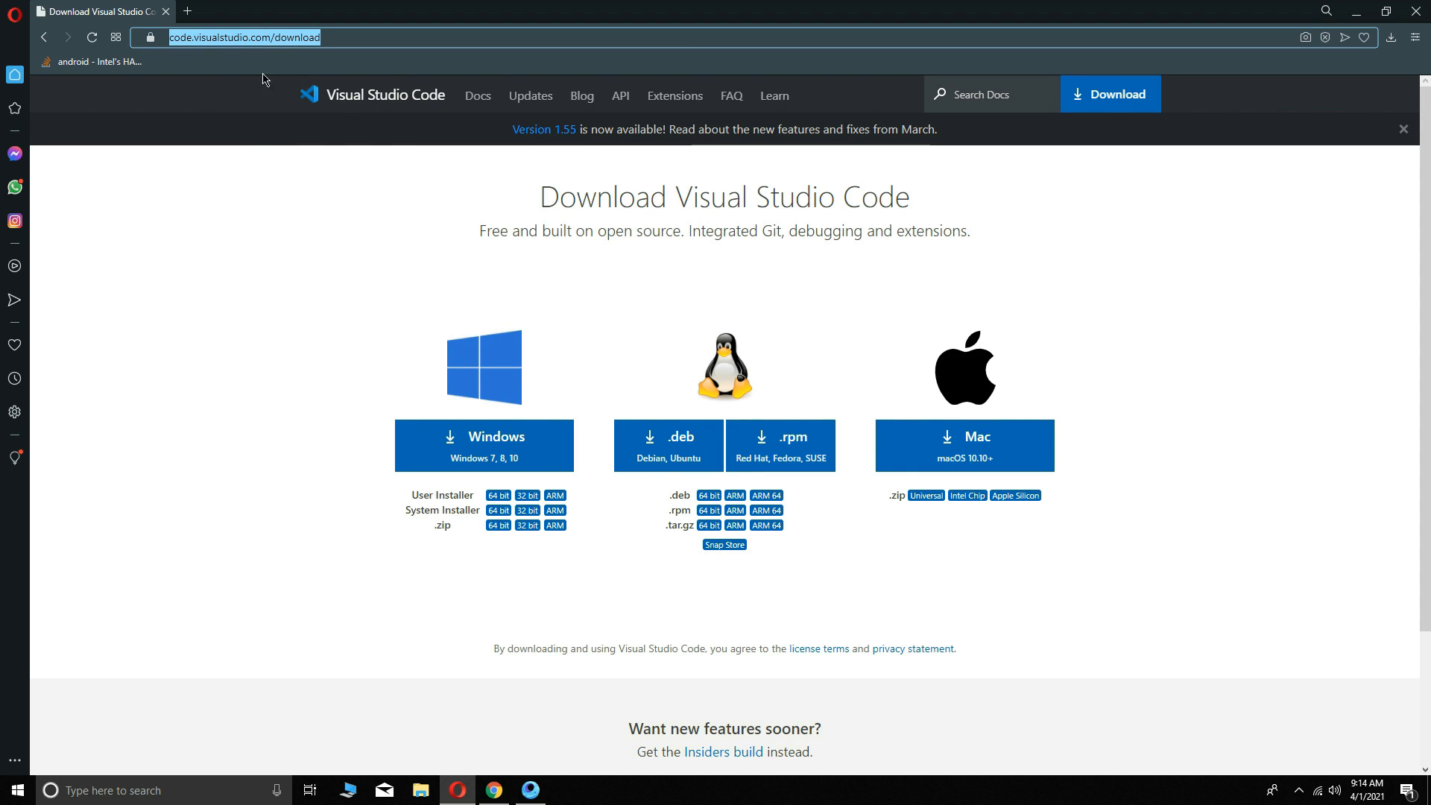
left_click(222, 346)
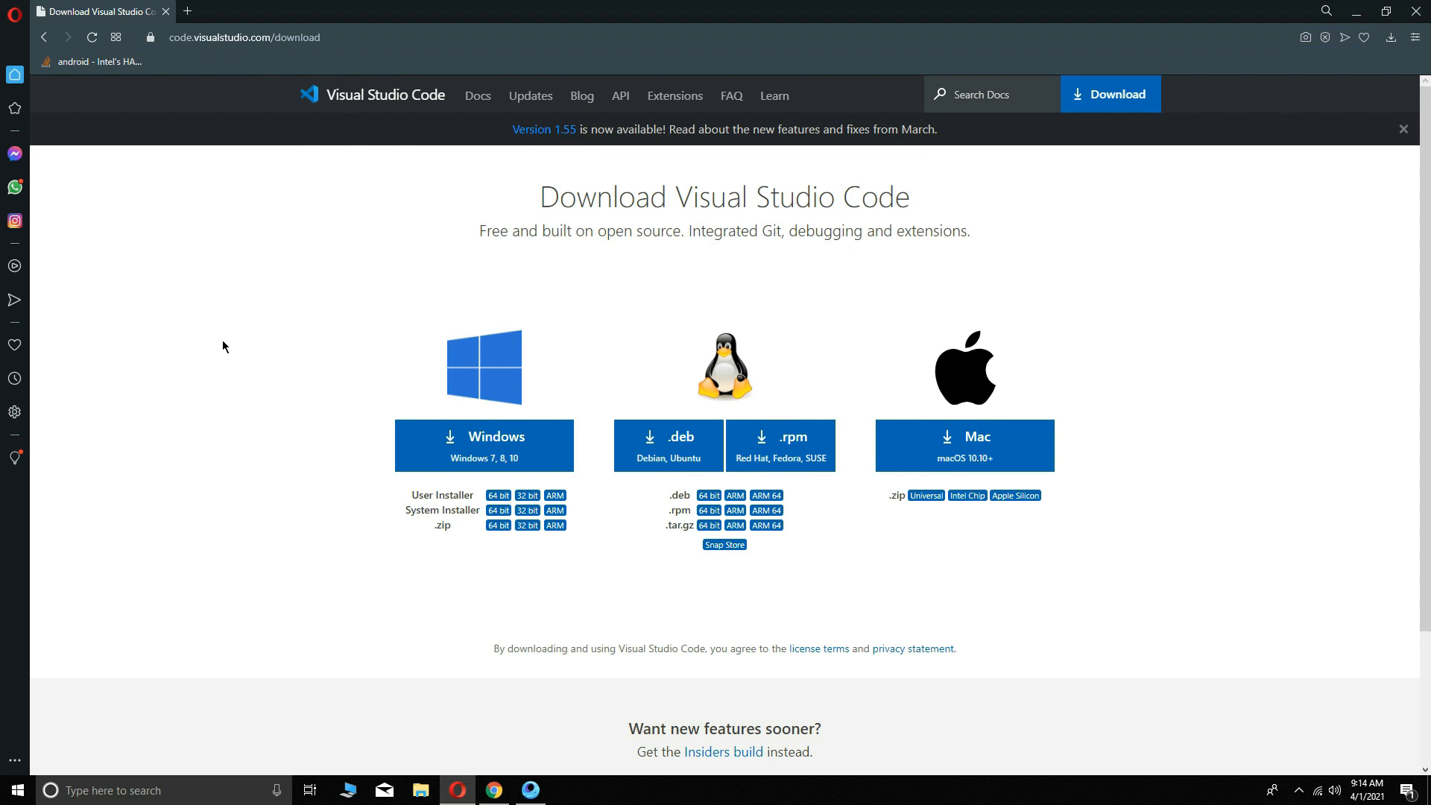
Download the Windows installer VSCodeUserSetup-x64-1.55.0 into the Downloads folder
left_click(497, 447)
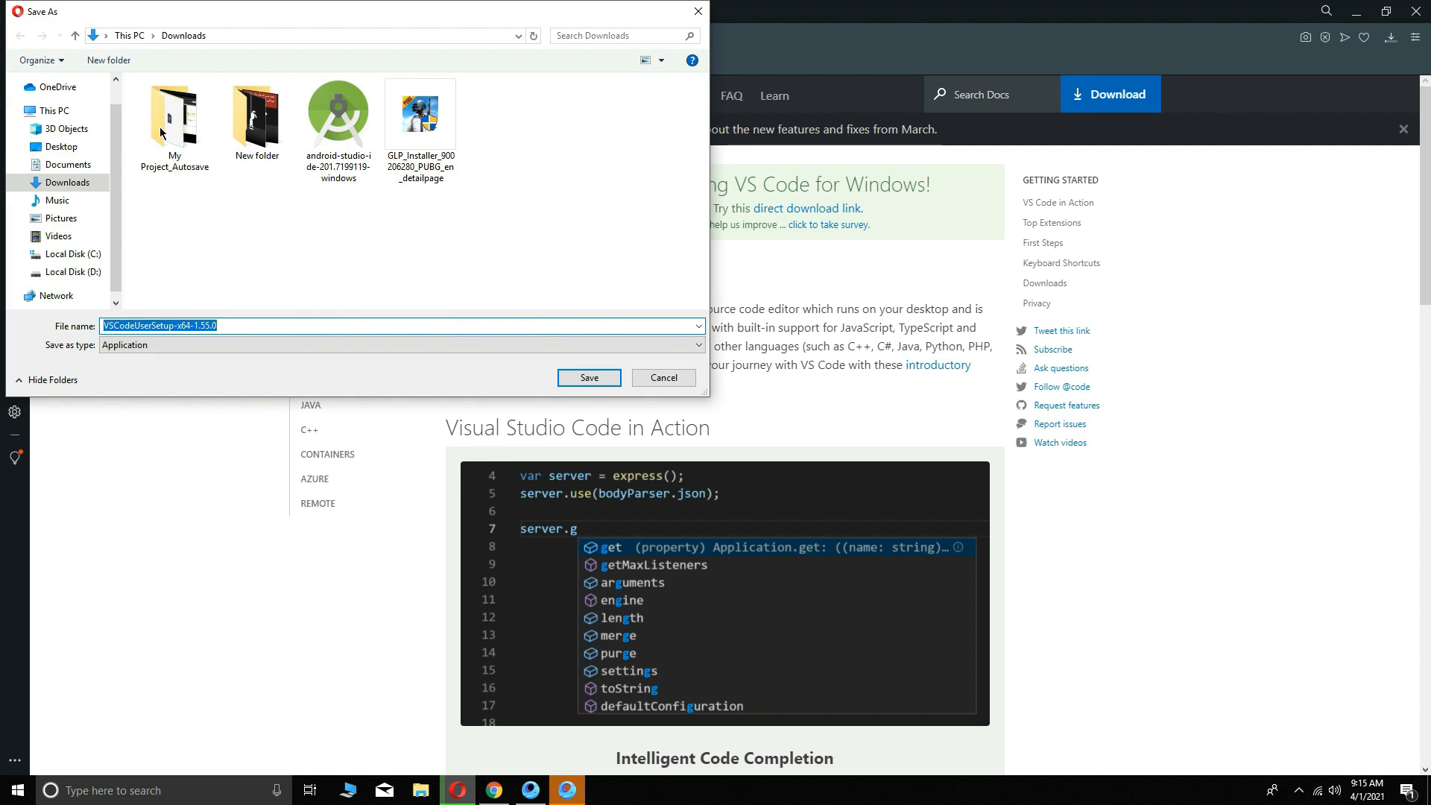
left_click(70, 186)
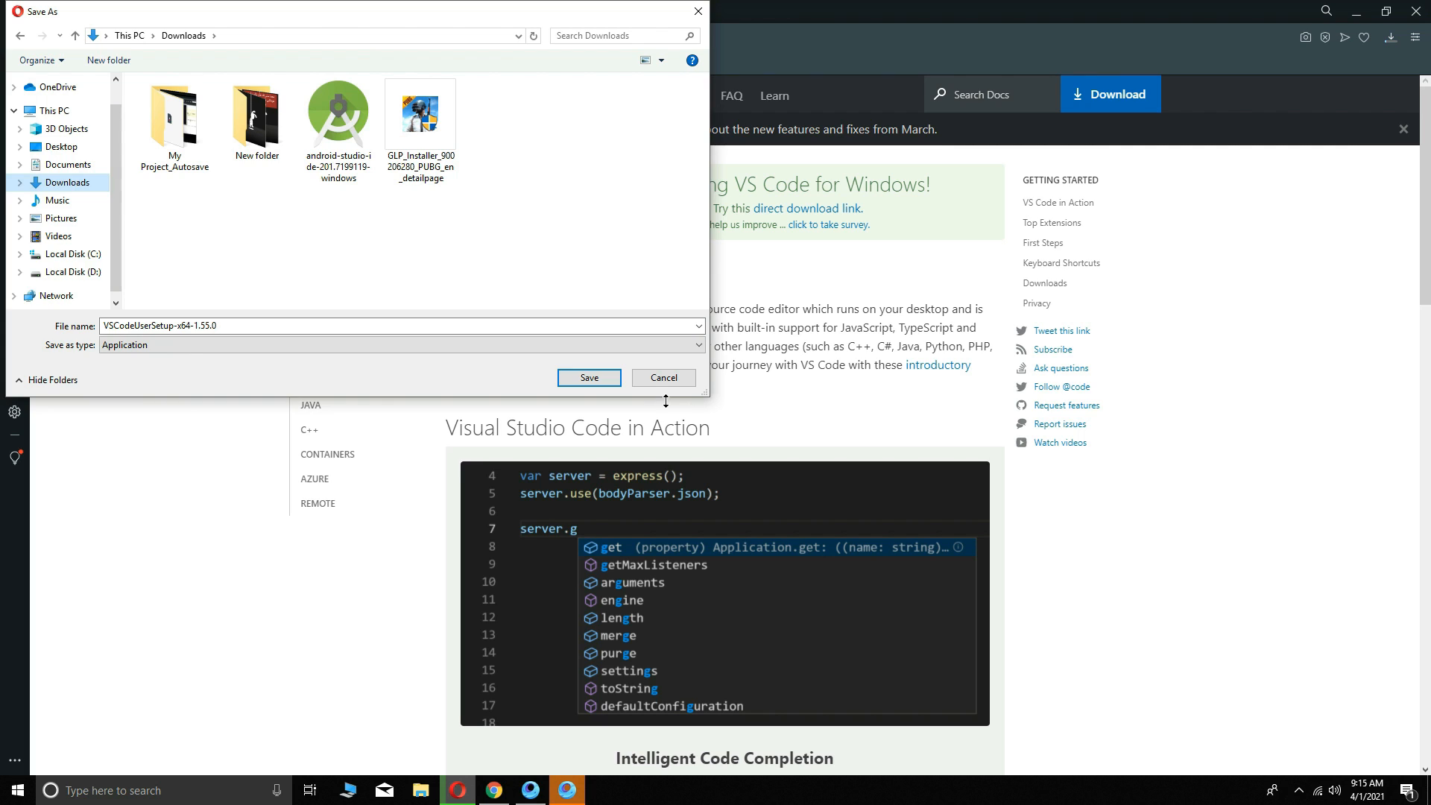
left_click(608, 381)
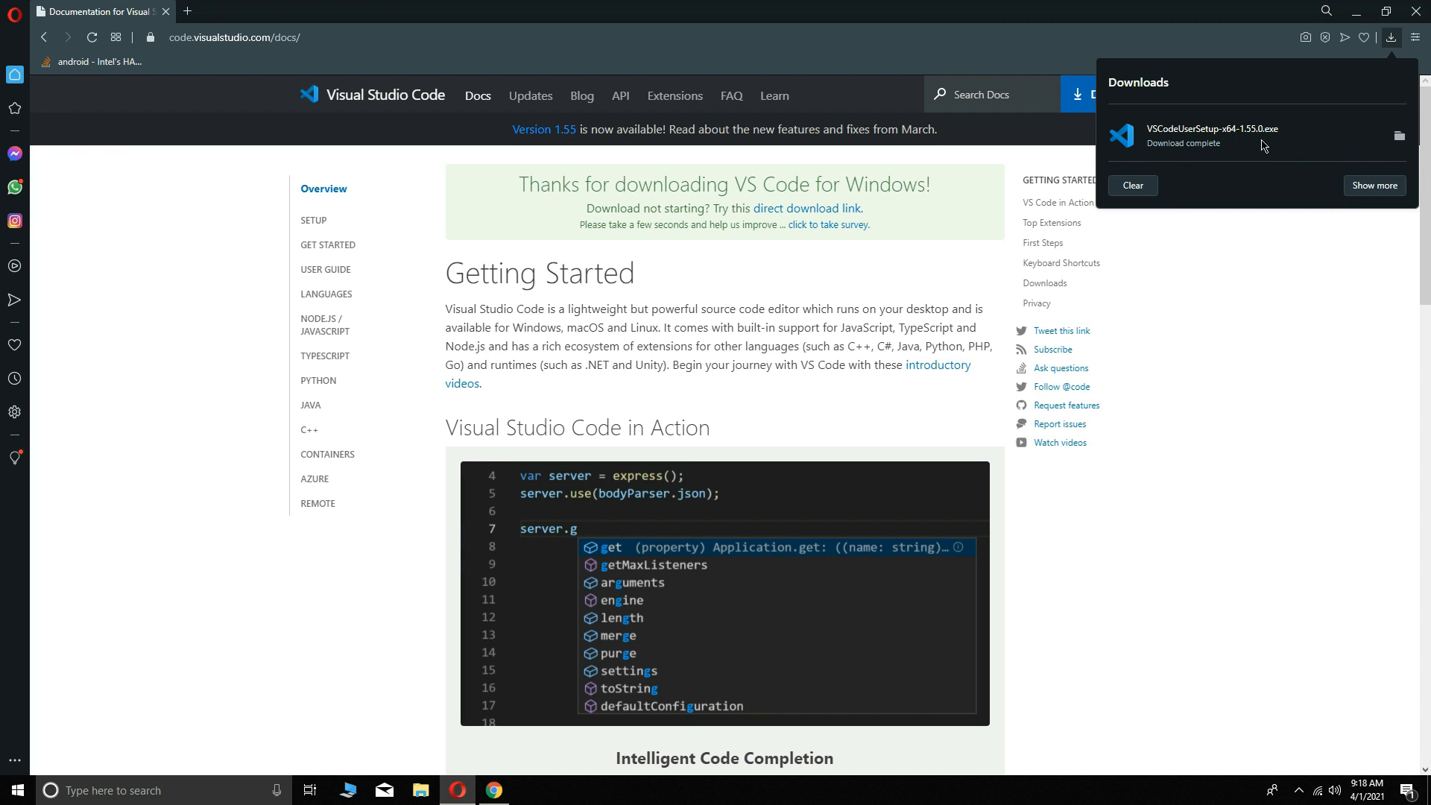
Run the downloaded VS Code installer, accept the license agreement and install with the default Start Menu folder and Add to PATH
left_click(1399, 137)
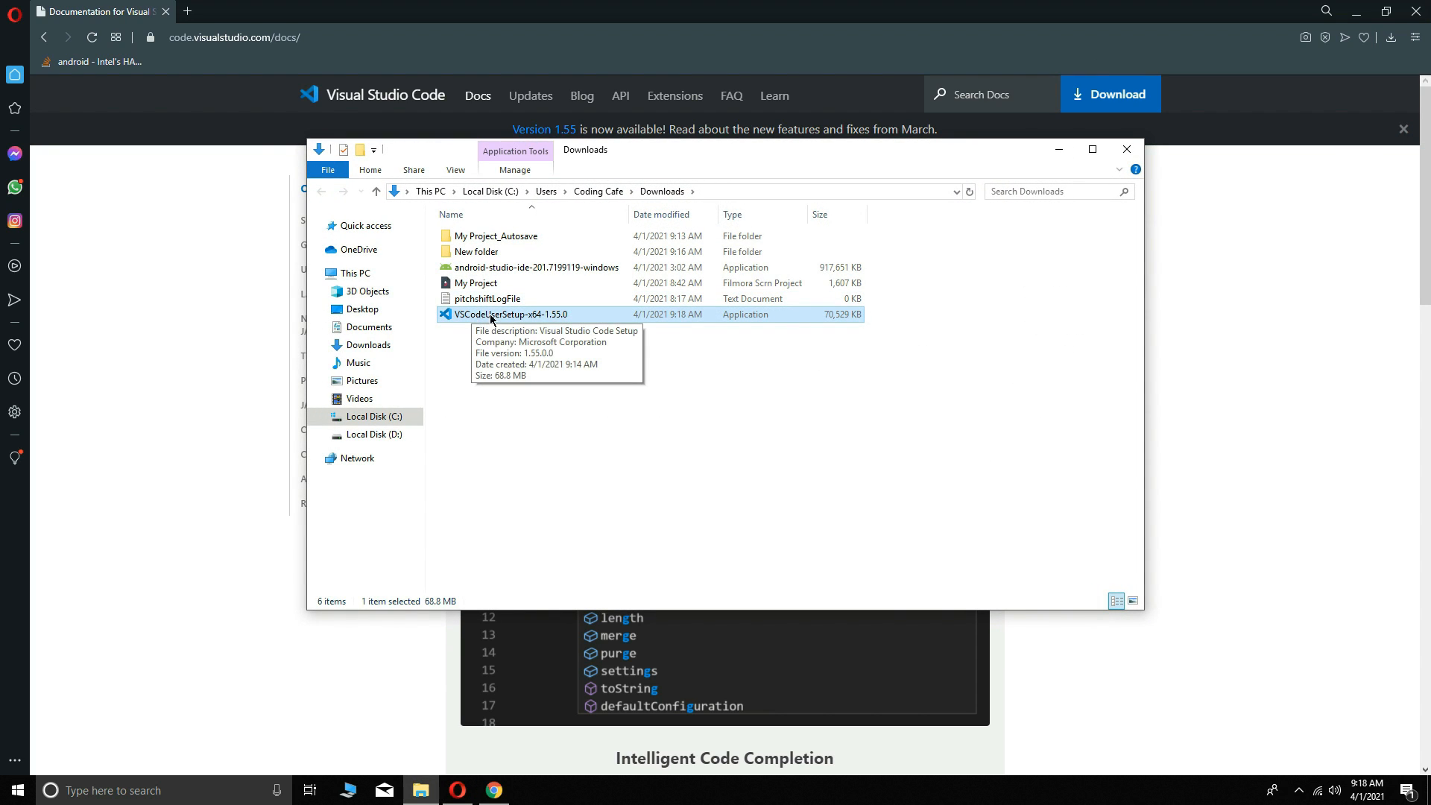
double_click(488, 315)
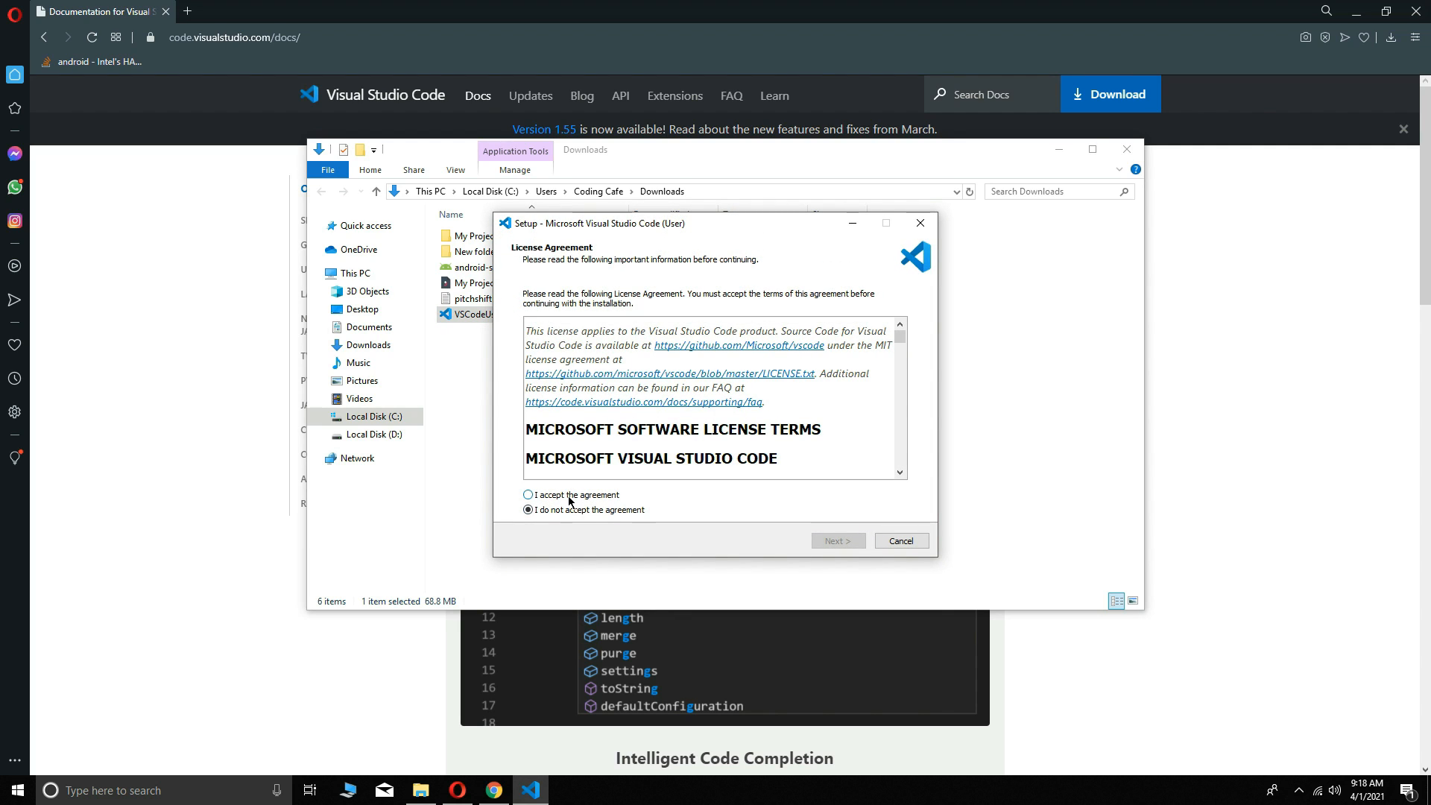
left_click(570, 495)
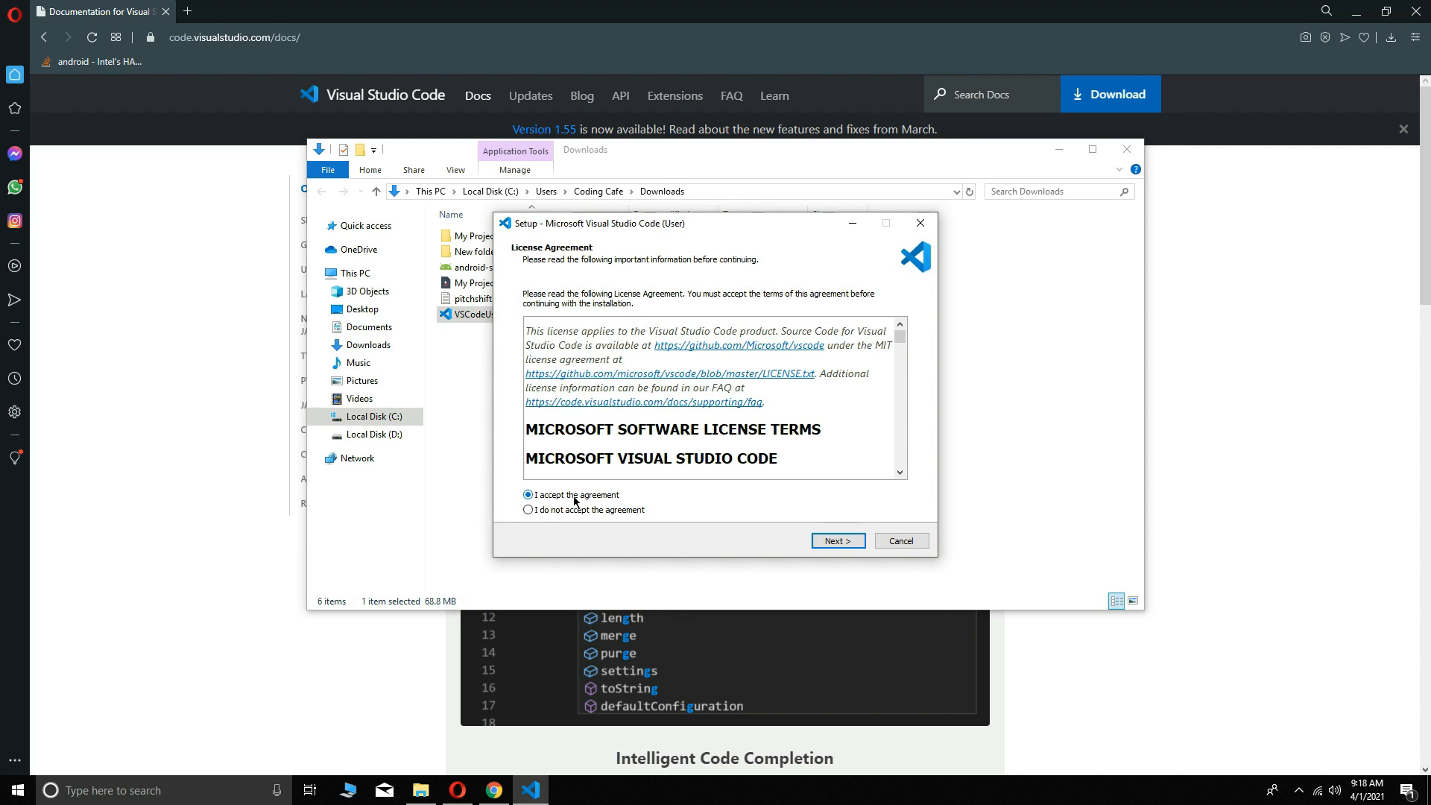
left_click(839, 542)
left_click(838, 542)
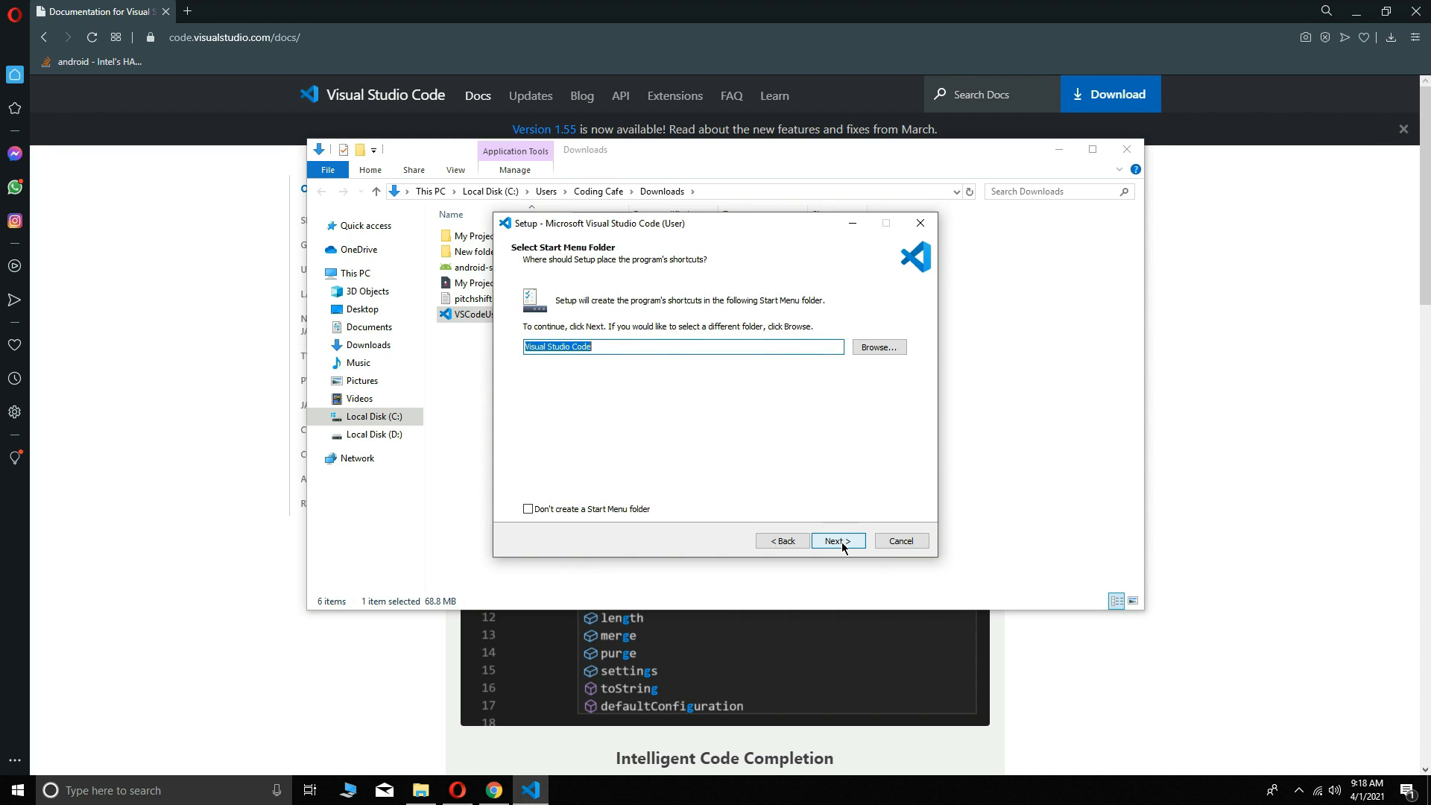
left_click(842, 548)
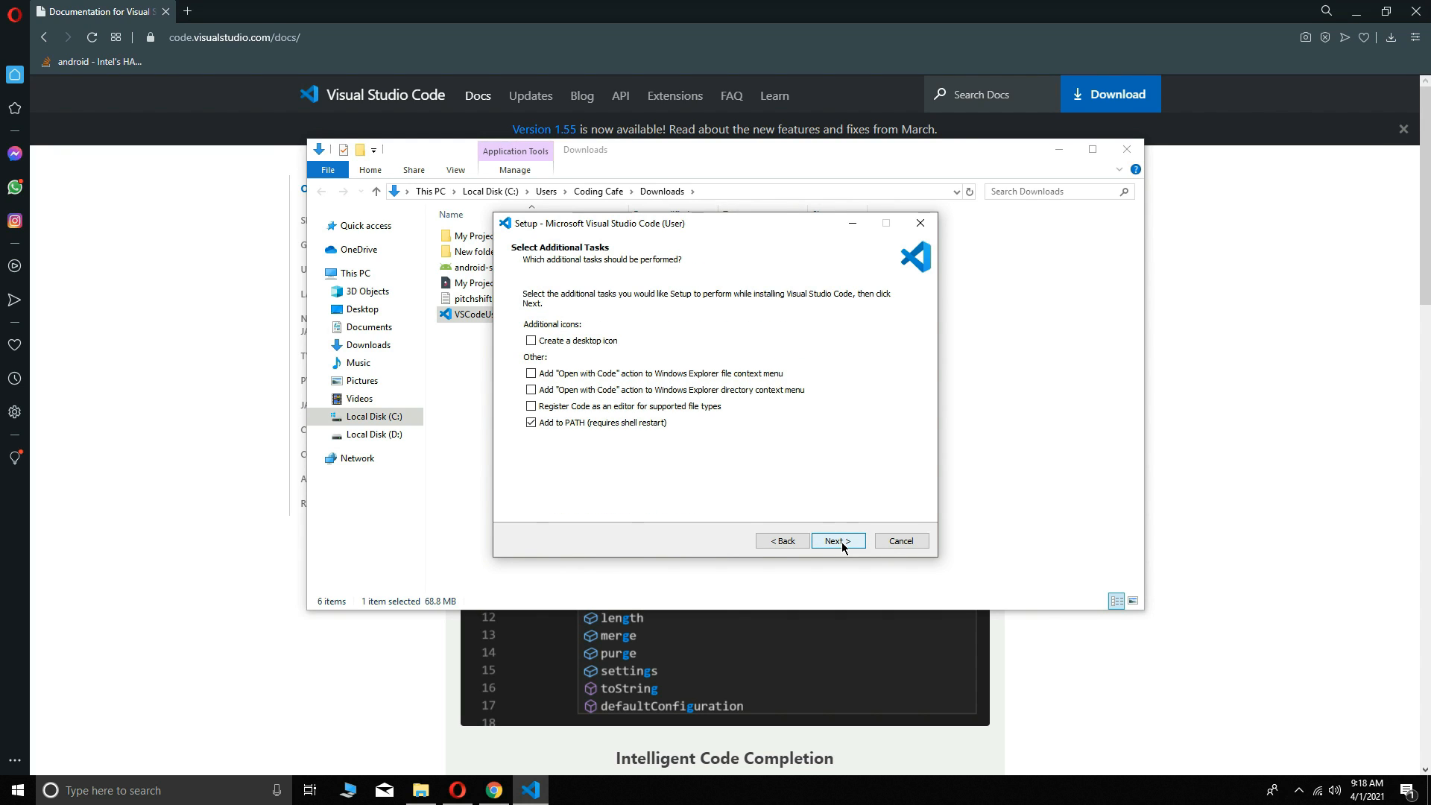
left_click(842, 548)
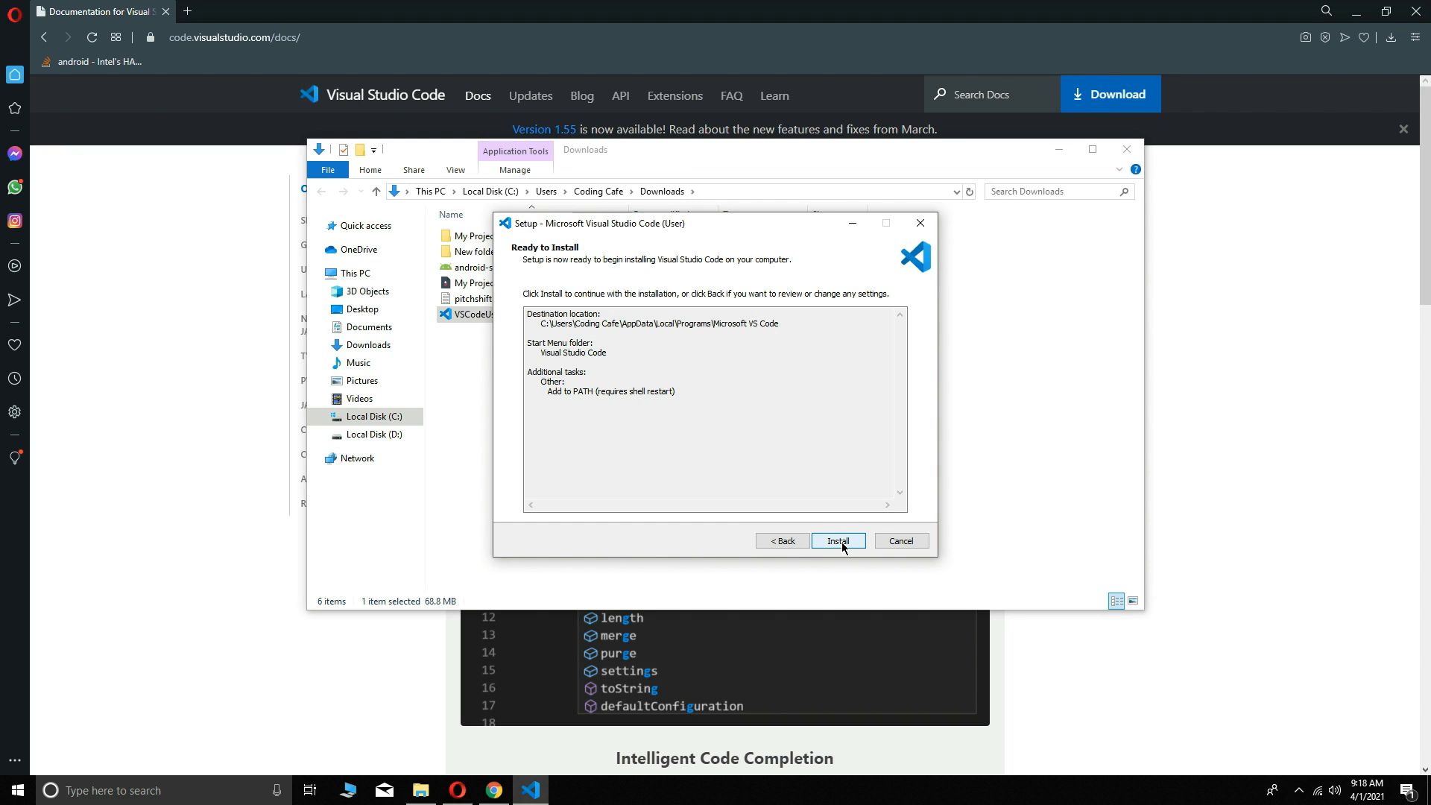
left_click(843, 548)
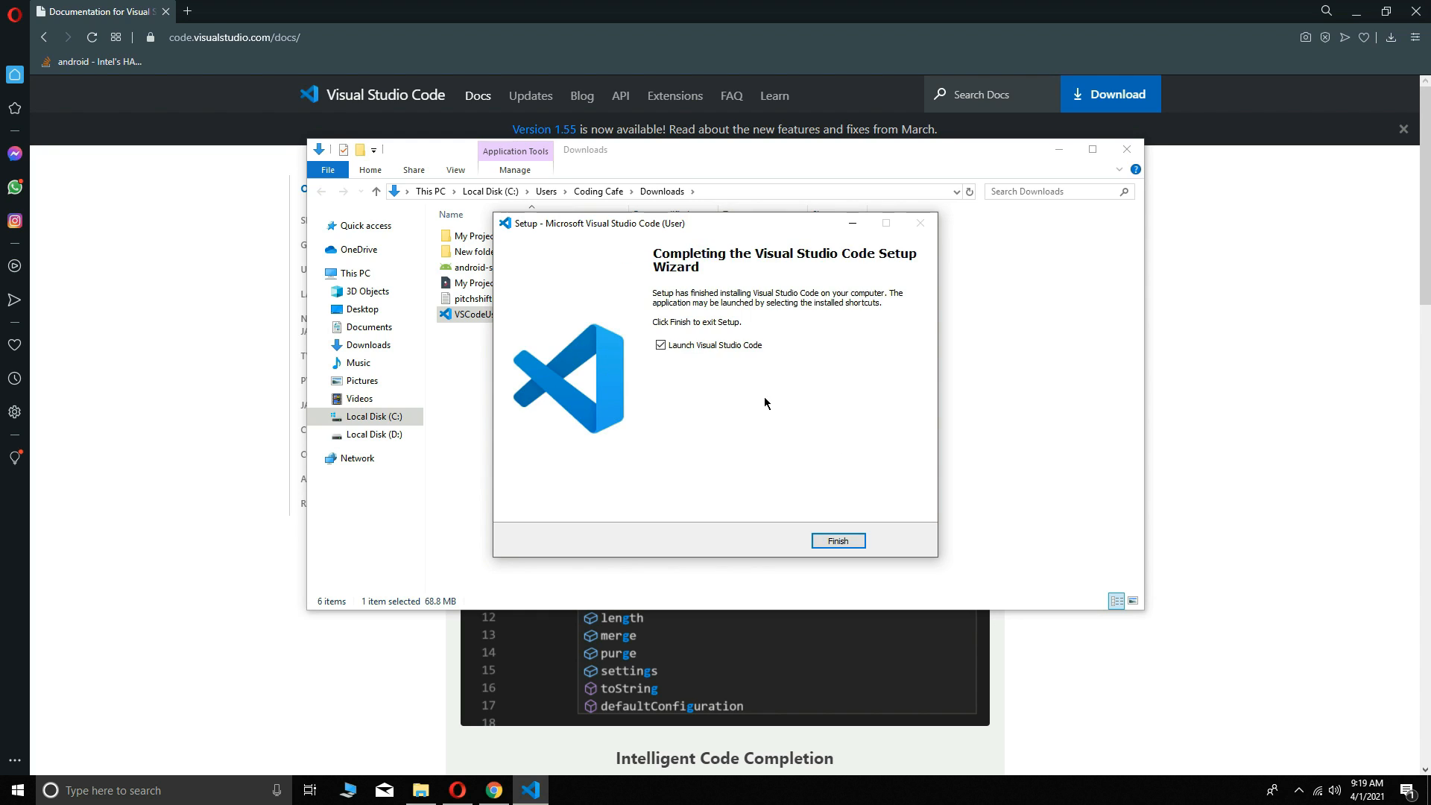
Finish the setup without launching Visual Studio Code and close the Downloads folder window
left_click(661, 346)
left_click(857, 542)
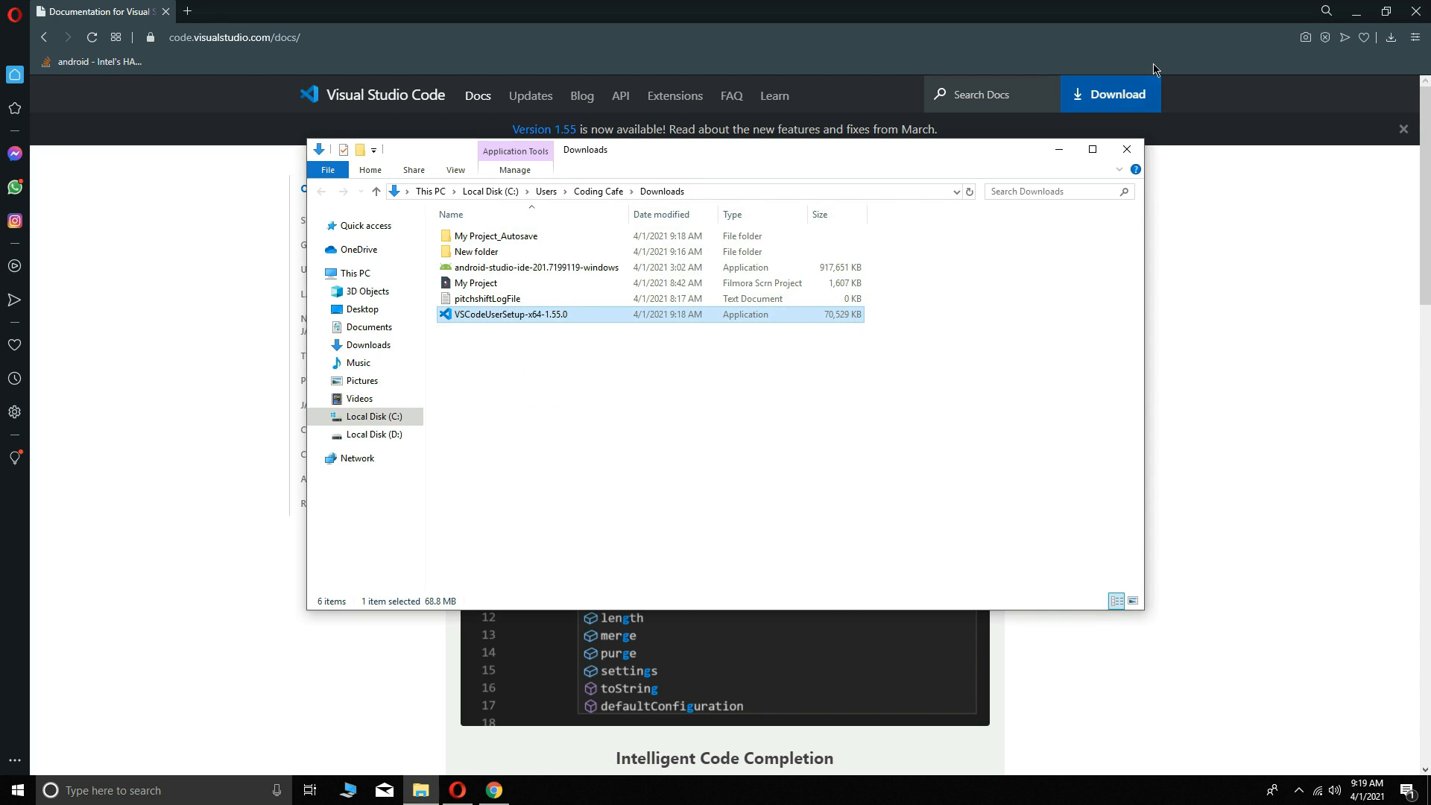
left_click(1126, 148)
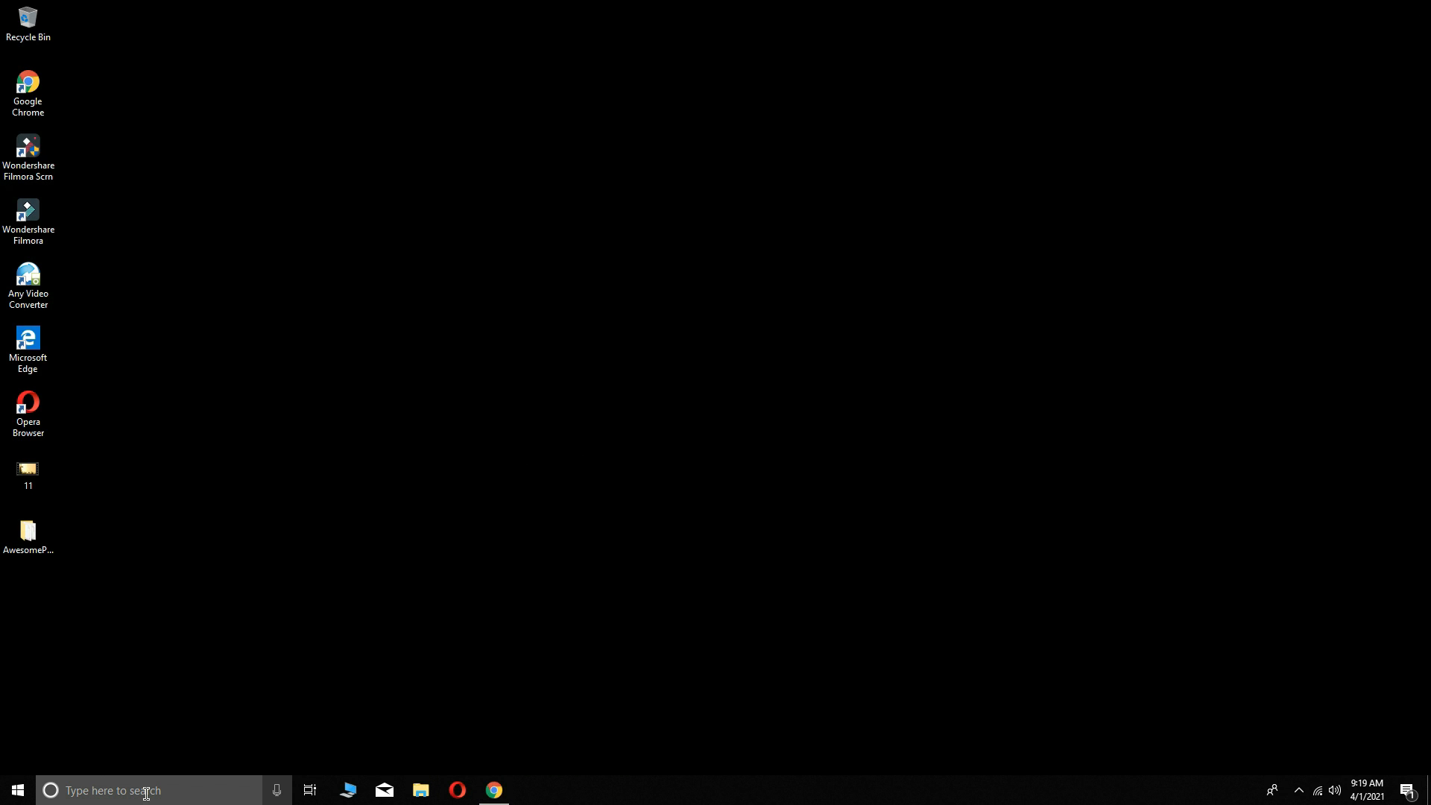
Find Visual Studio Code through Windows search, launch it and dismiss the usage data notification
left_click(107, 796)
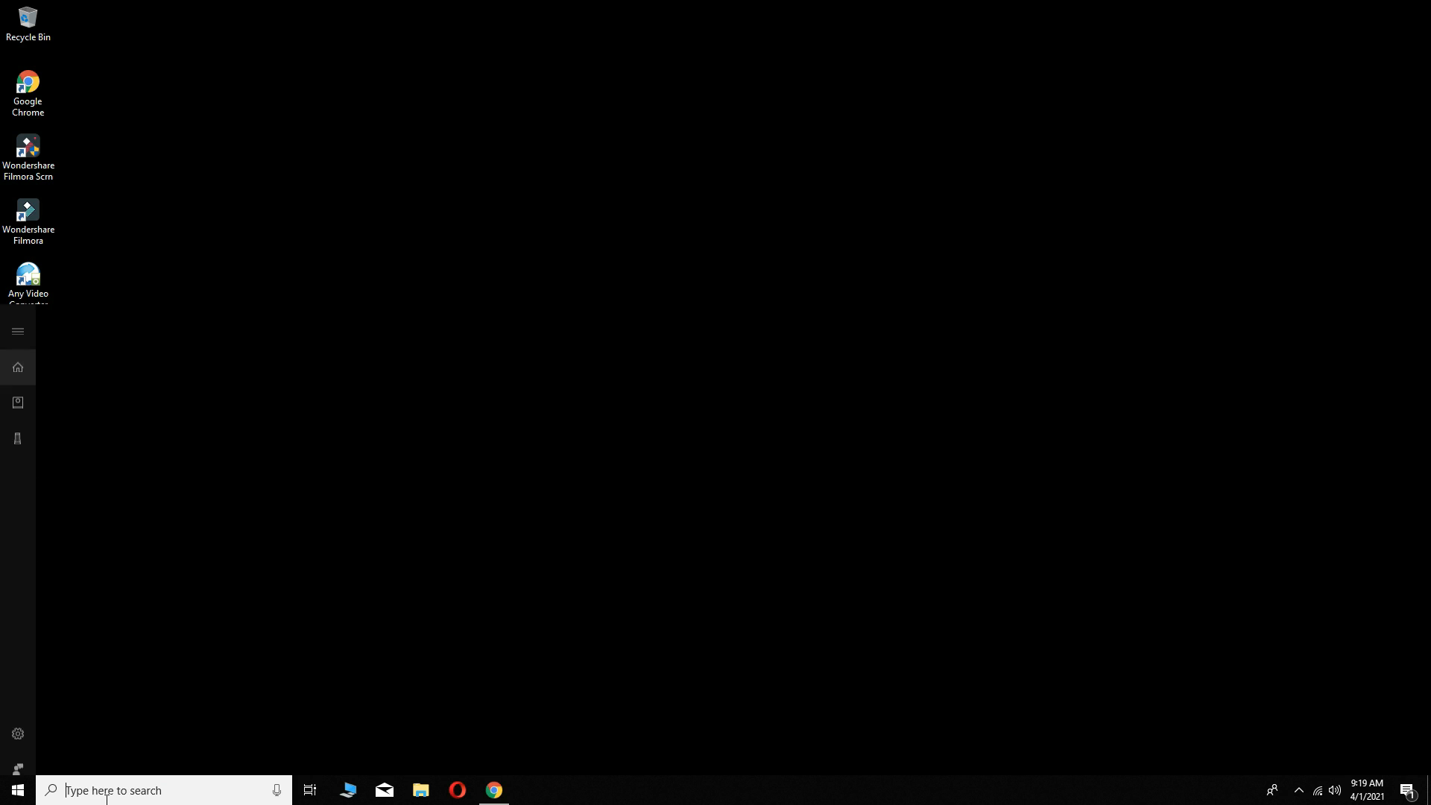
type("vs cod")
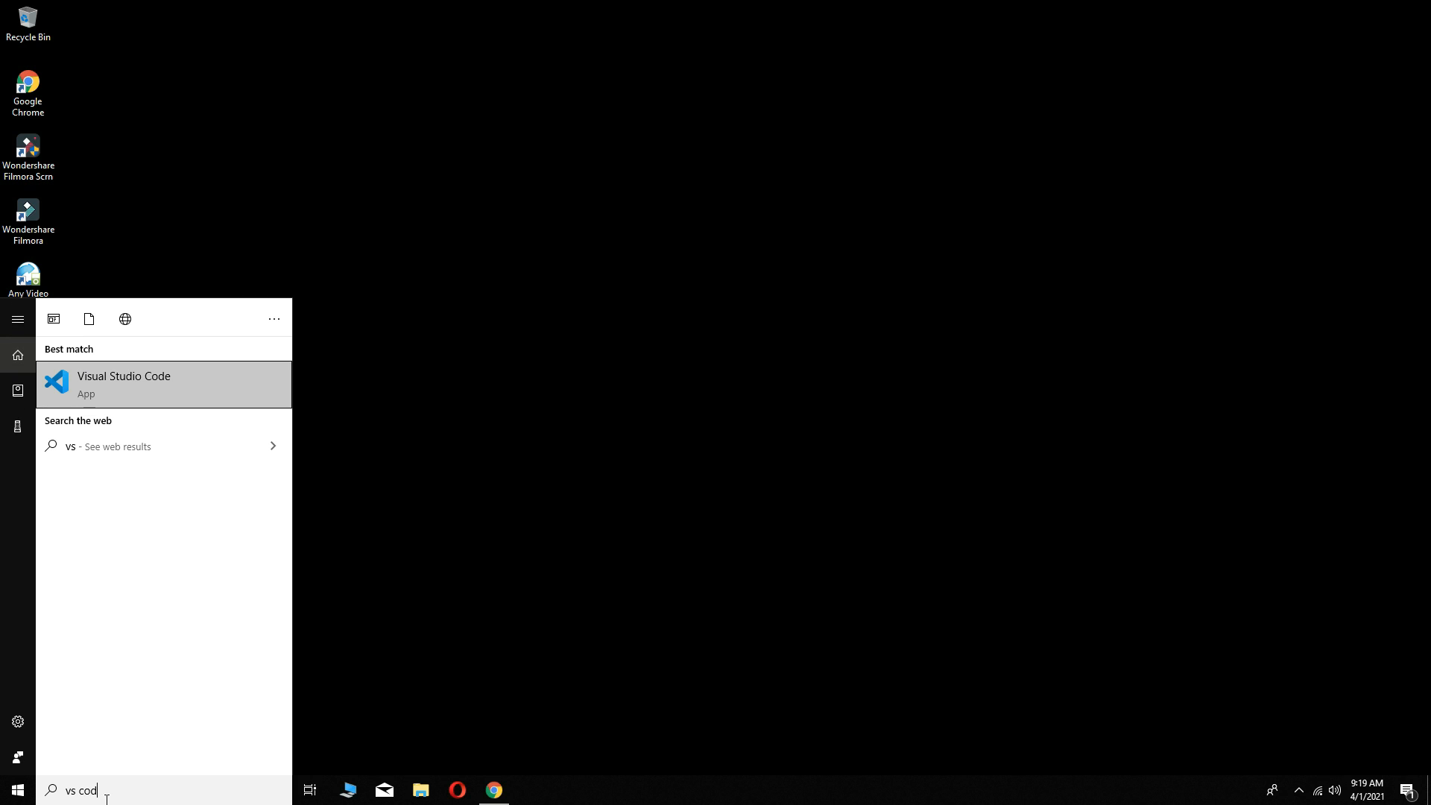
type("e")
key("BackSpace")
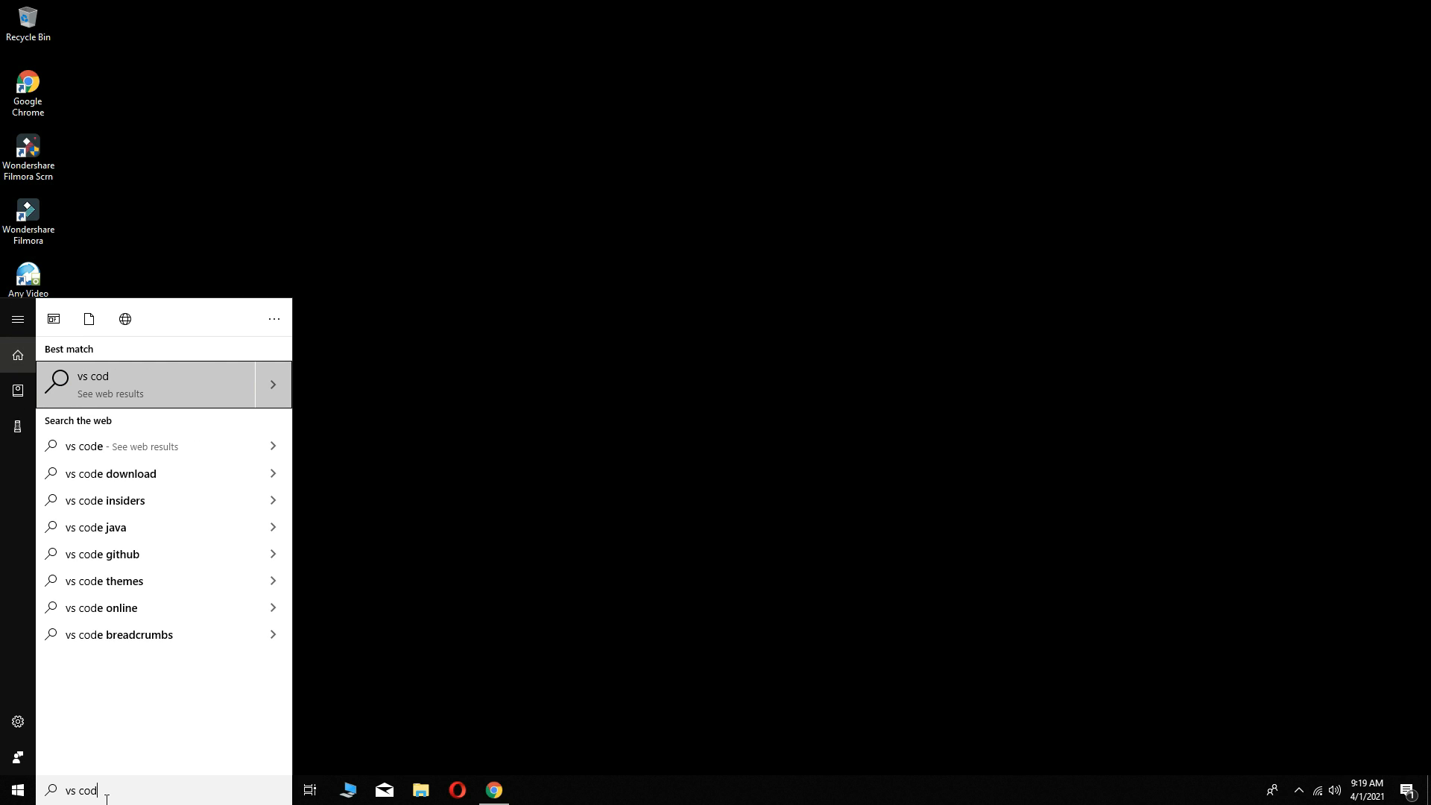
key("BackSpace")
key("BackSpace")
key("BackSpace")
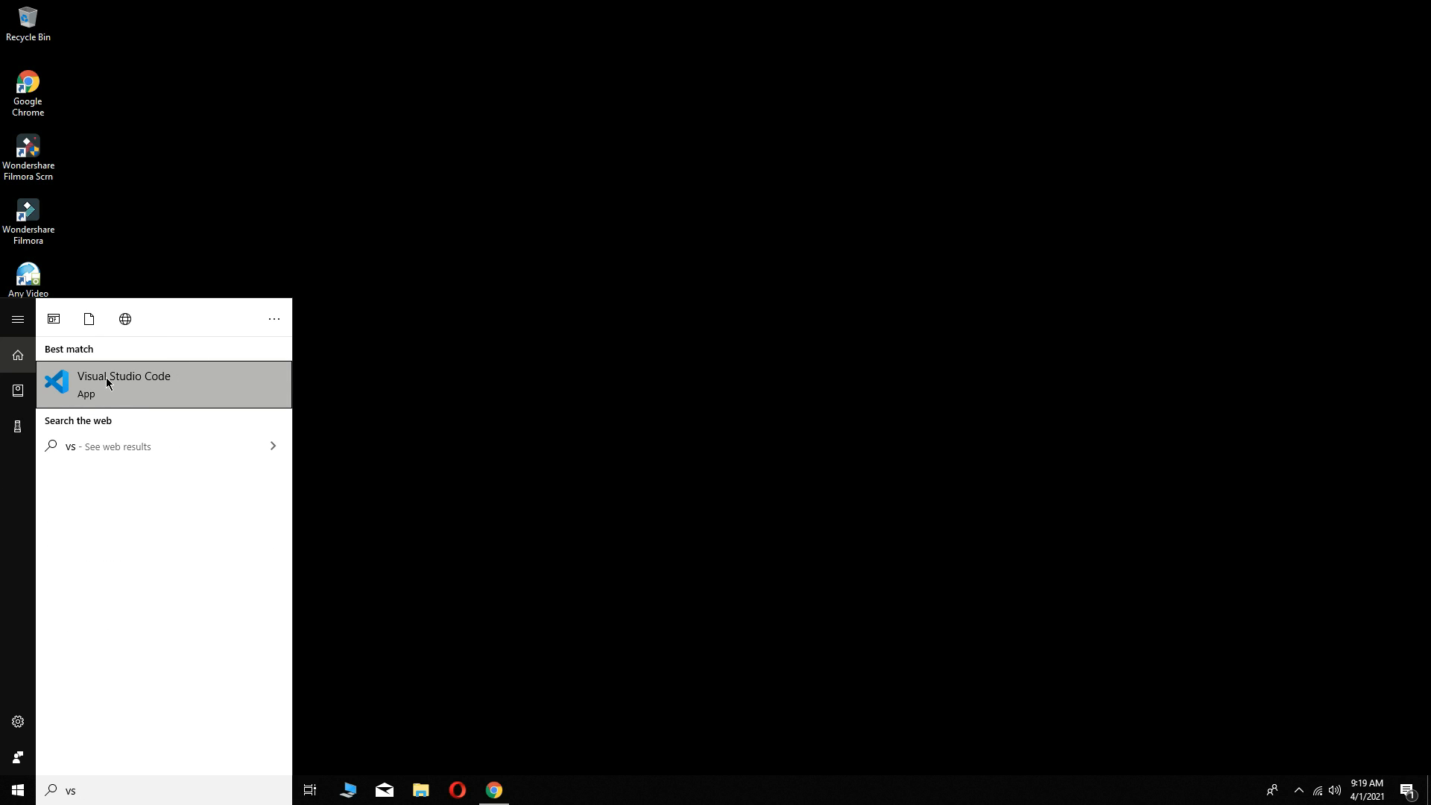
key("BackSpace")
type("is")
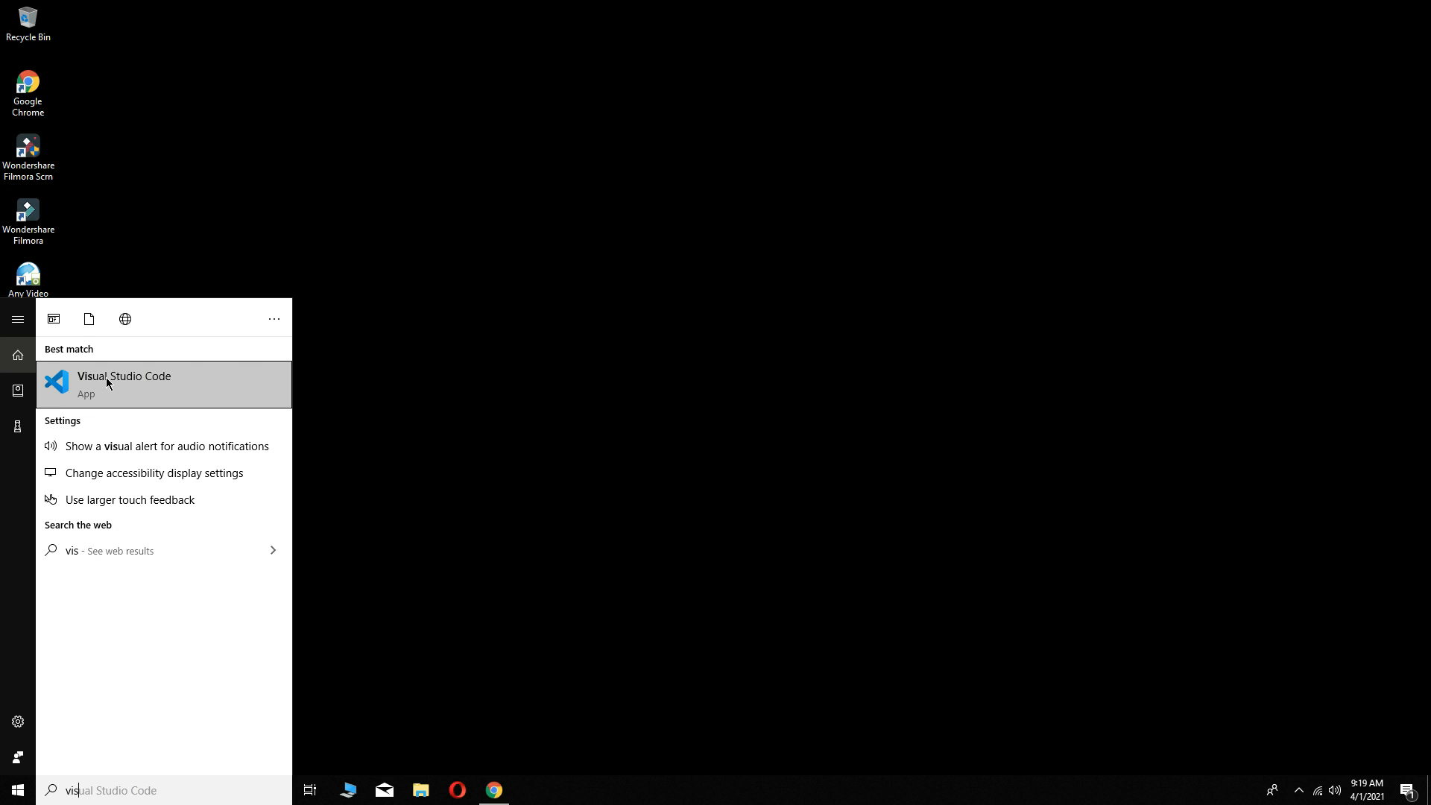
left_click(144, 386)
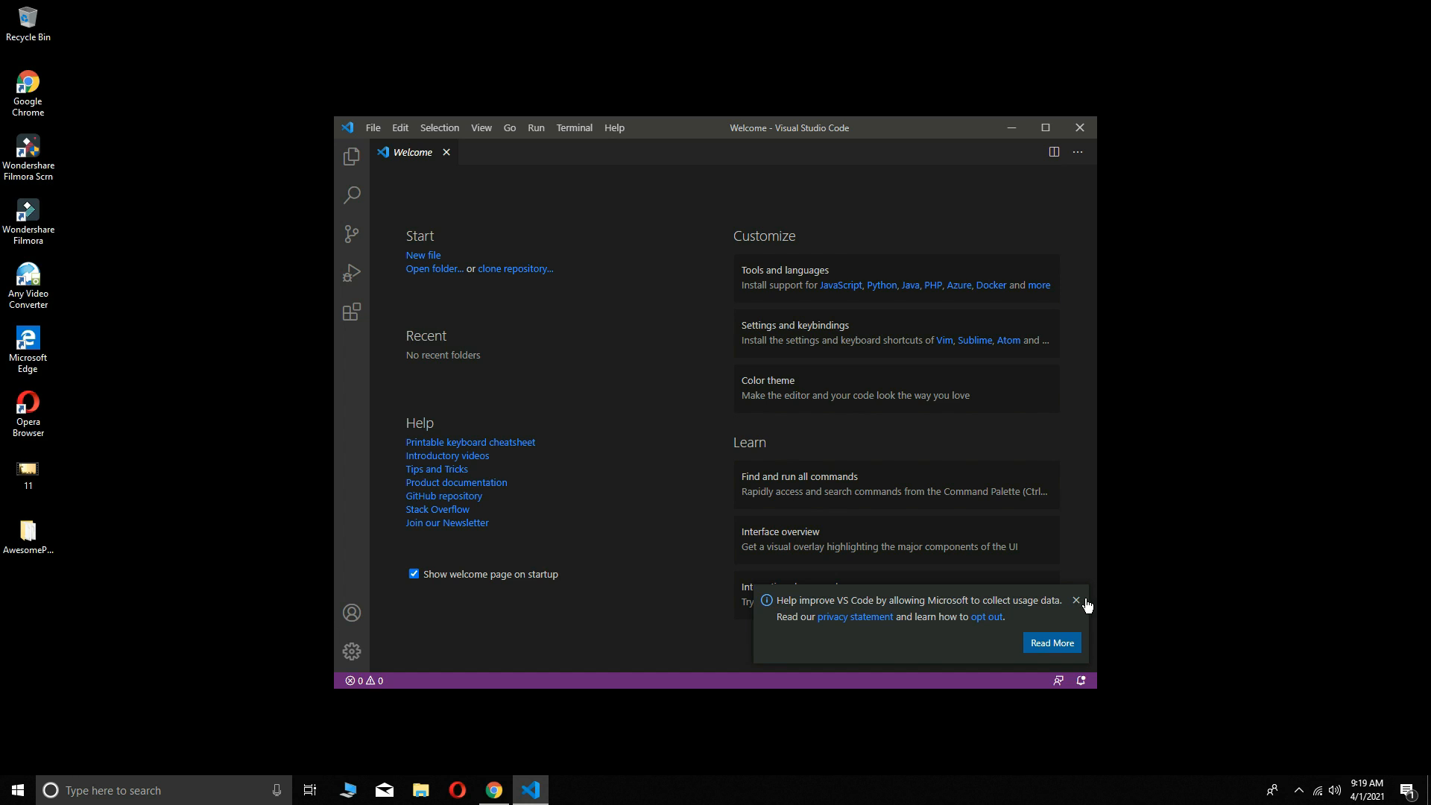
left_click(1076, 602)
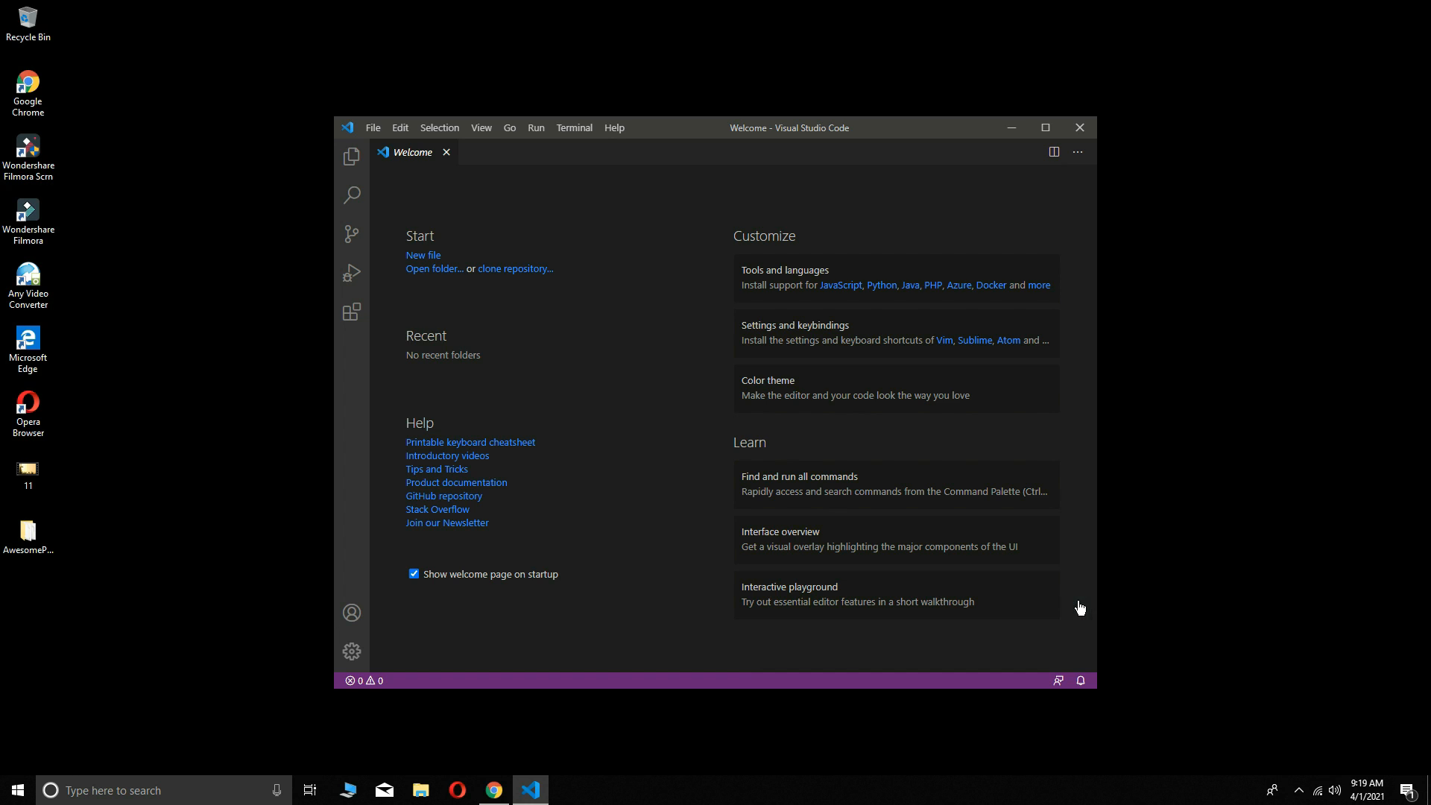
left_click(29, 553)
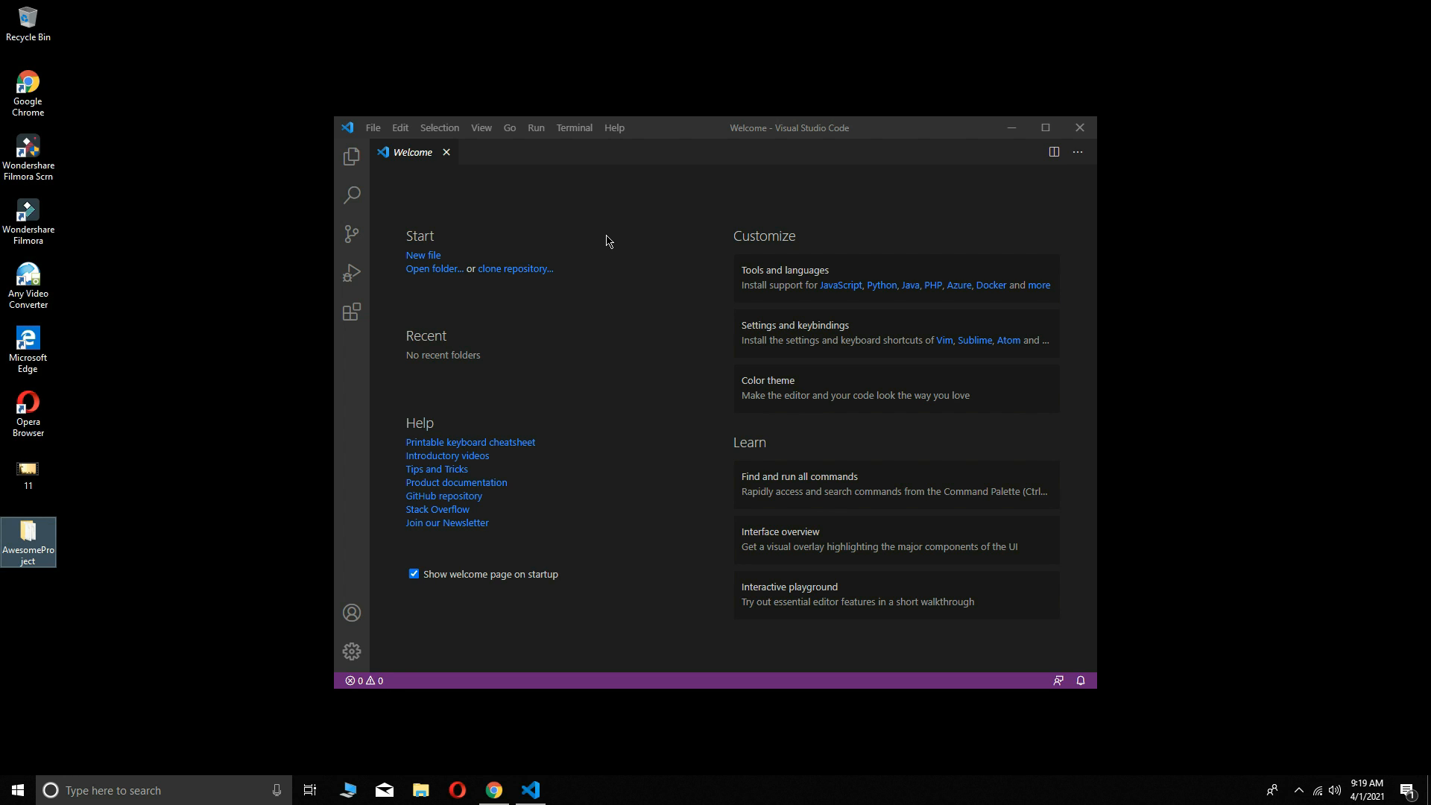
left_click(1358, 376)
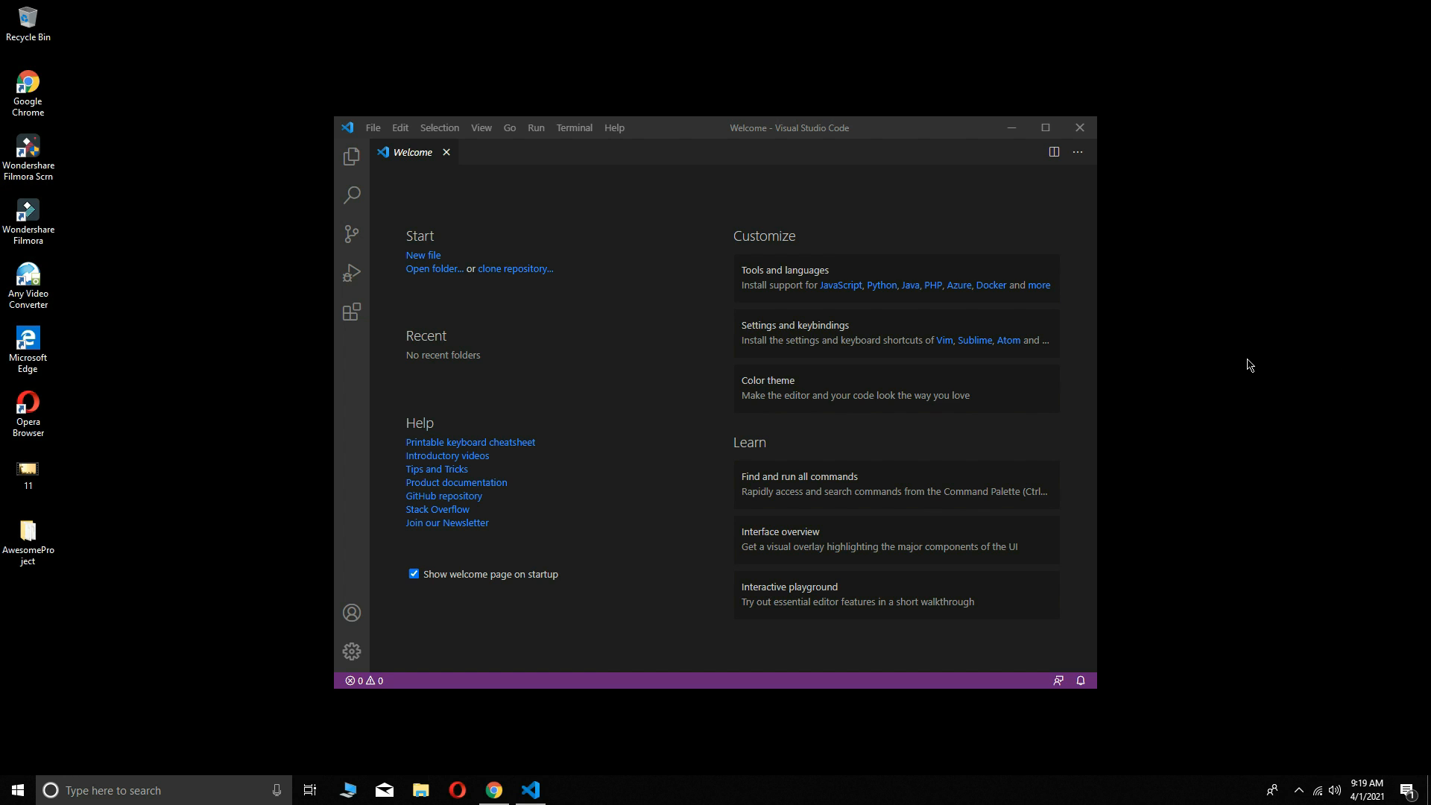
Search the VS Code extensions marketplace for "code formatter" and install the Prettier - Code formatter extension
left_click(356, 326)
left_click(356, 326)
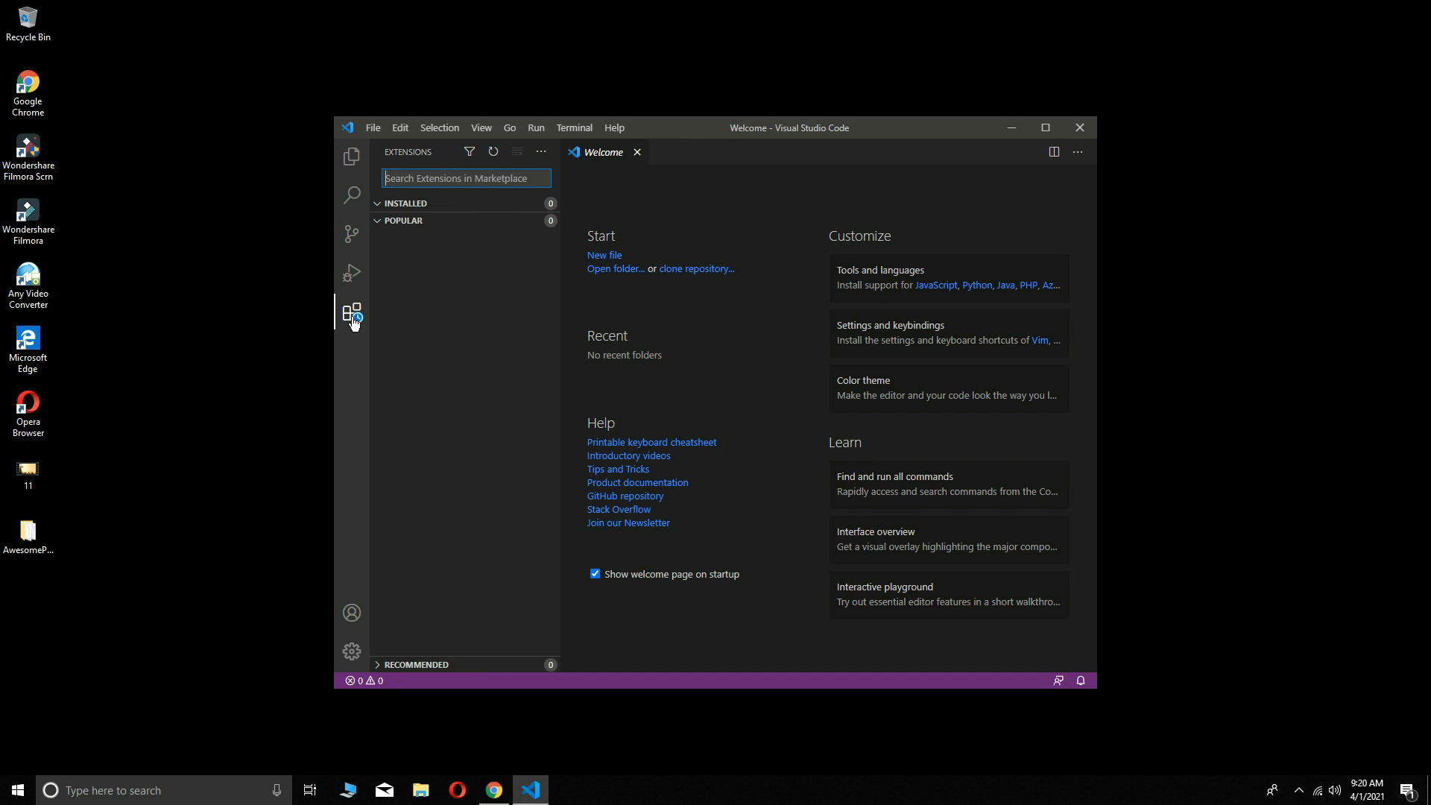
left_click(470, 178)
type("code ")
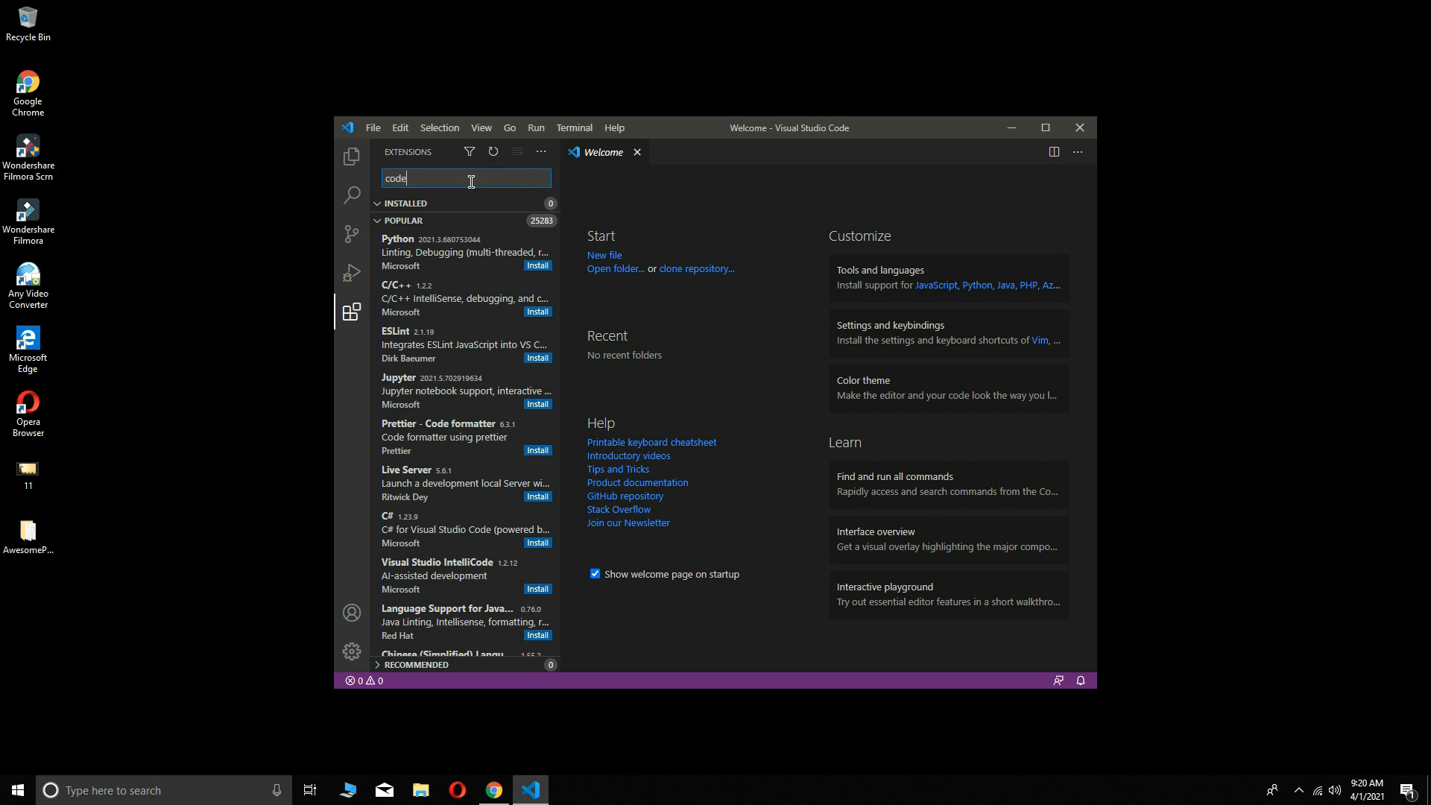
type("forma")
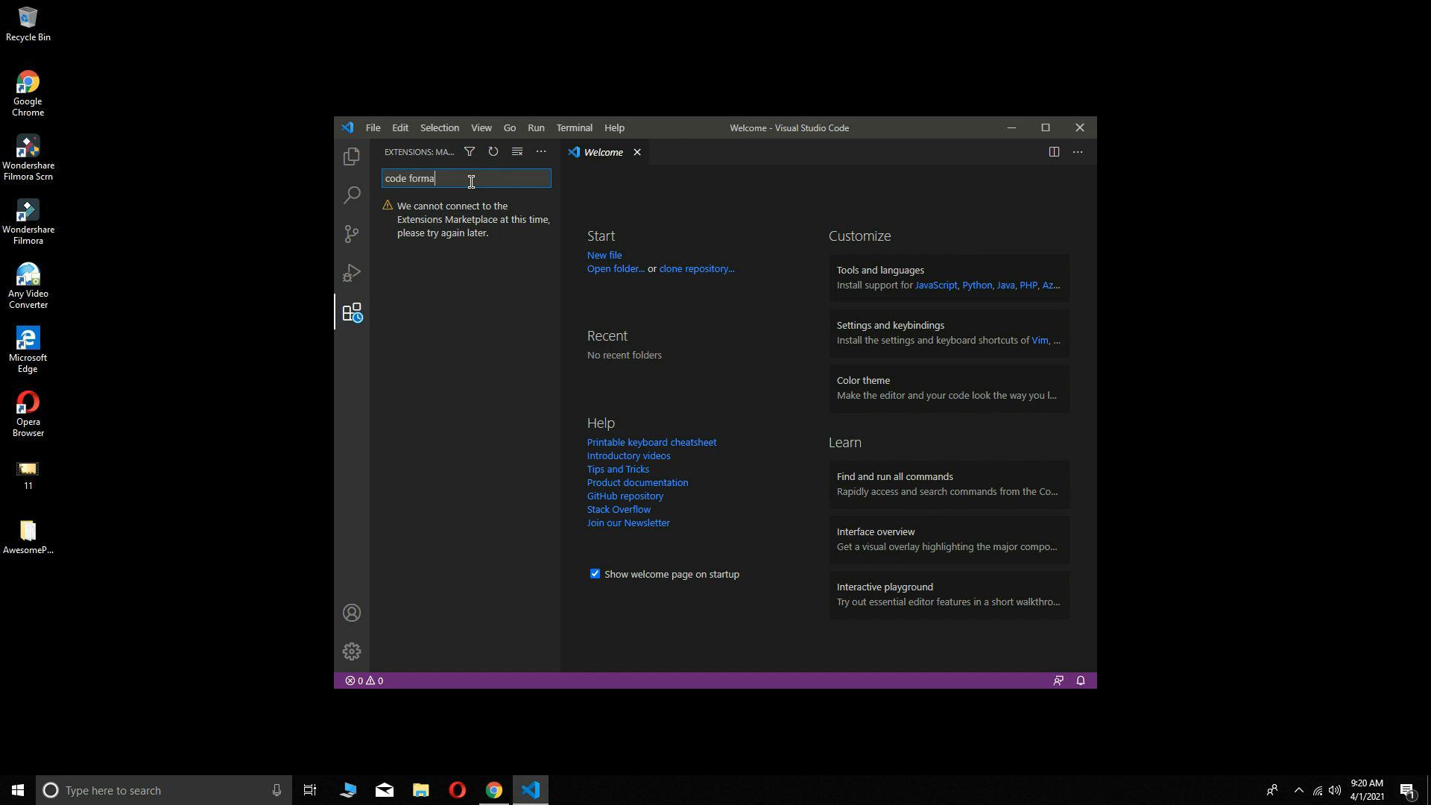
type("tter")
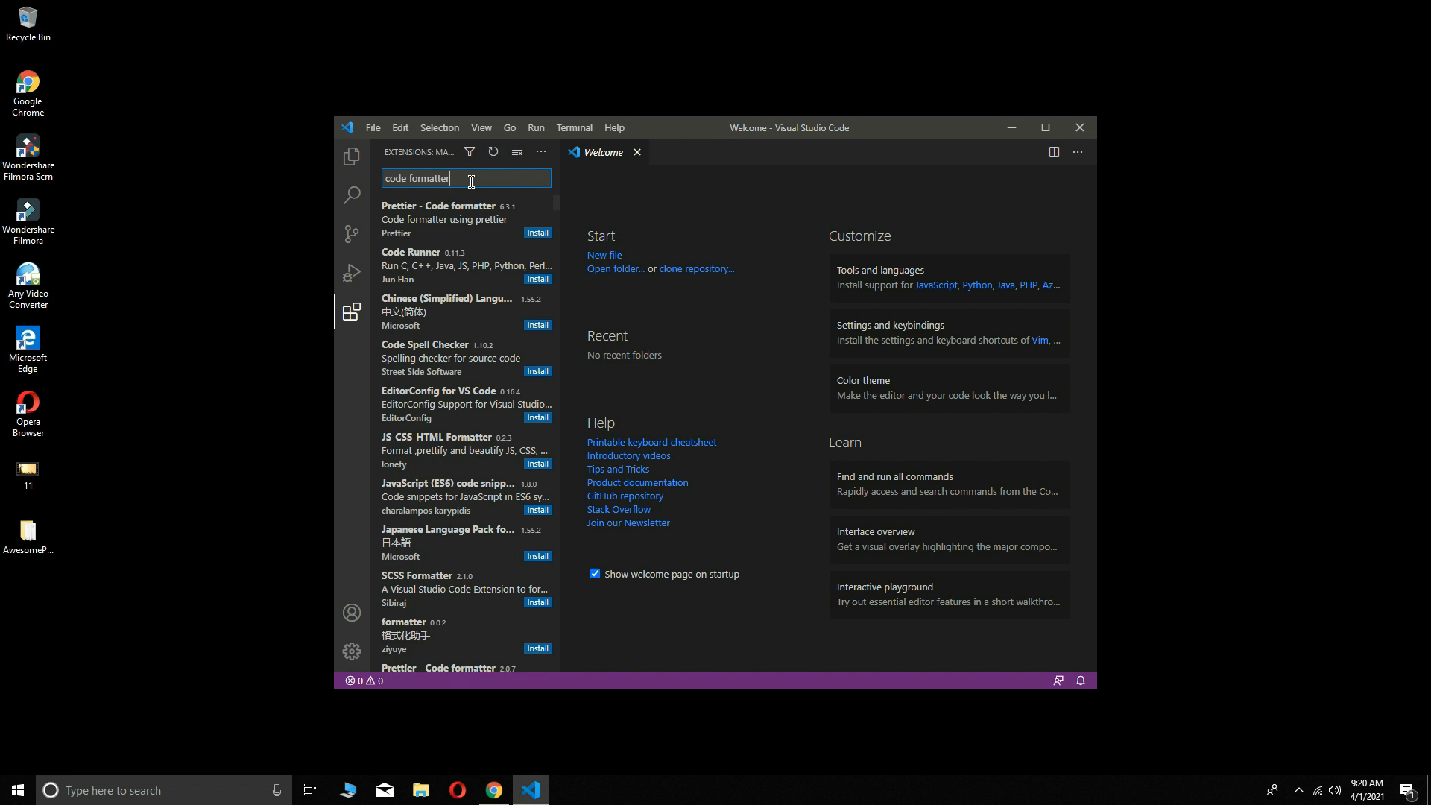
left_click(447, 222)
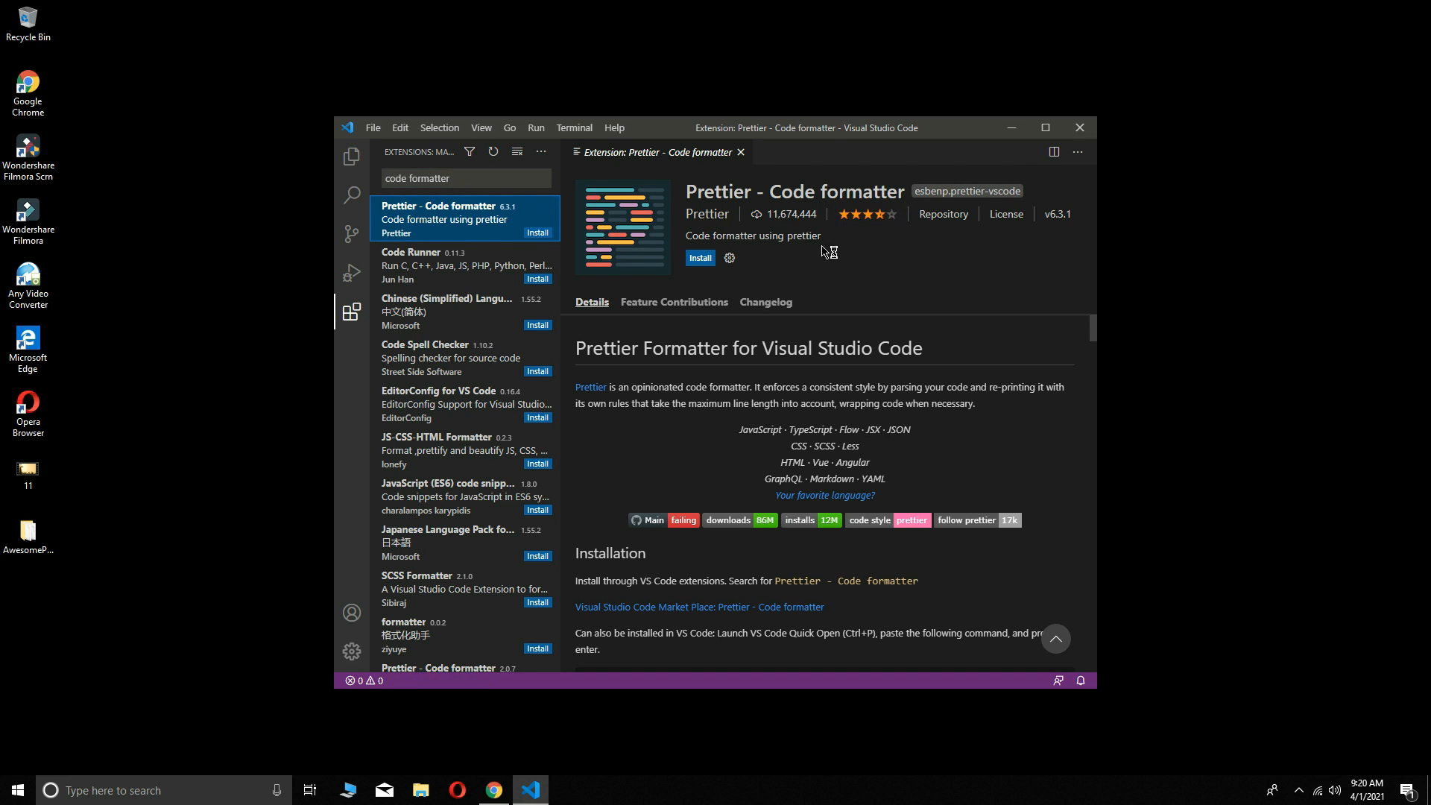
left_click(699, 261)
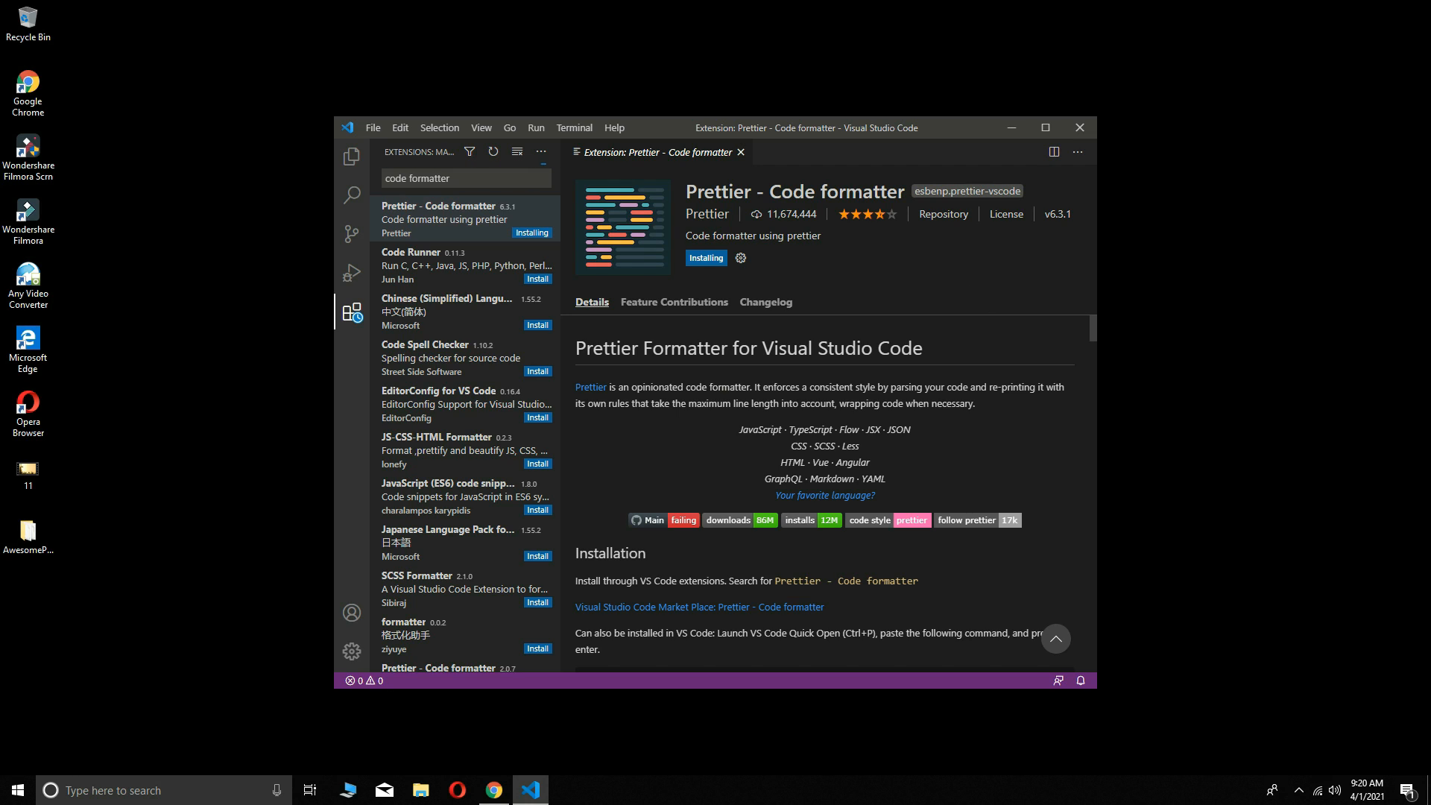
Search the extensions marketplace for "Material Icon", install the Material Icon Theme extension and activate it as the file icon theme
left_click(1353, 436)
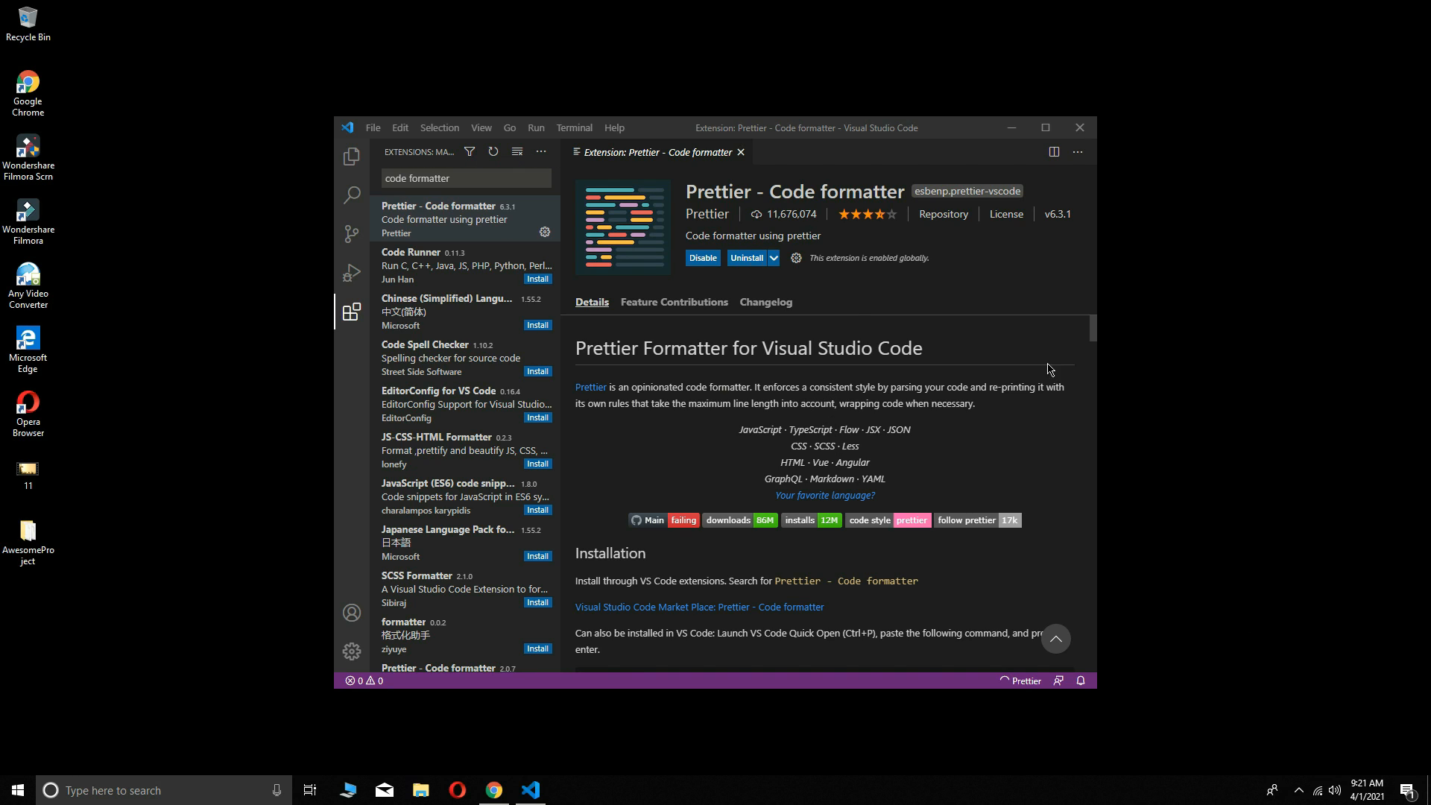
left_click_drag(453, 178, 347, 182)
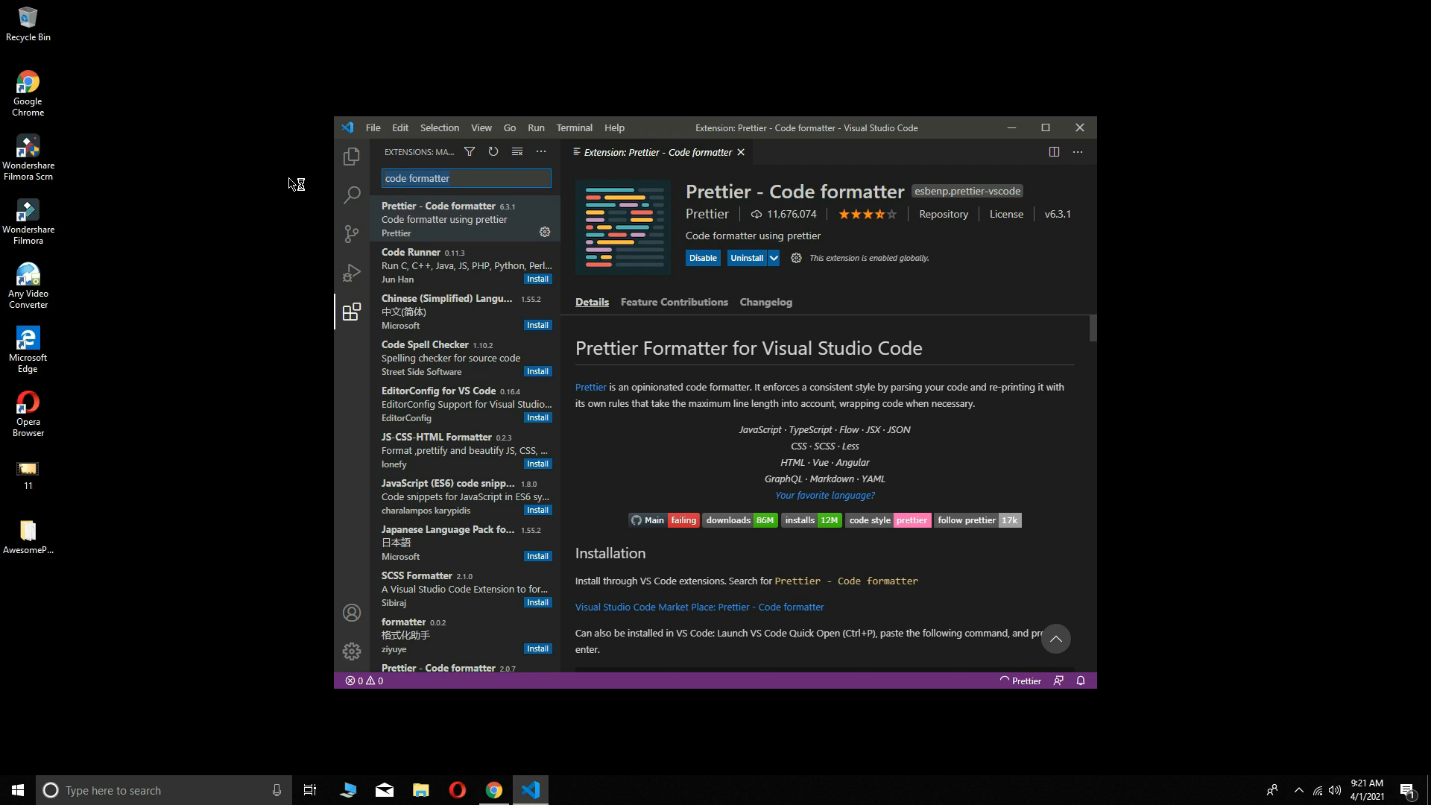
type("Material ")
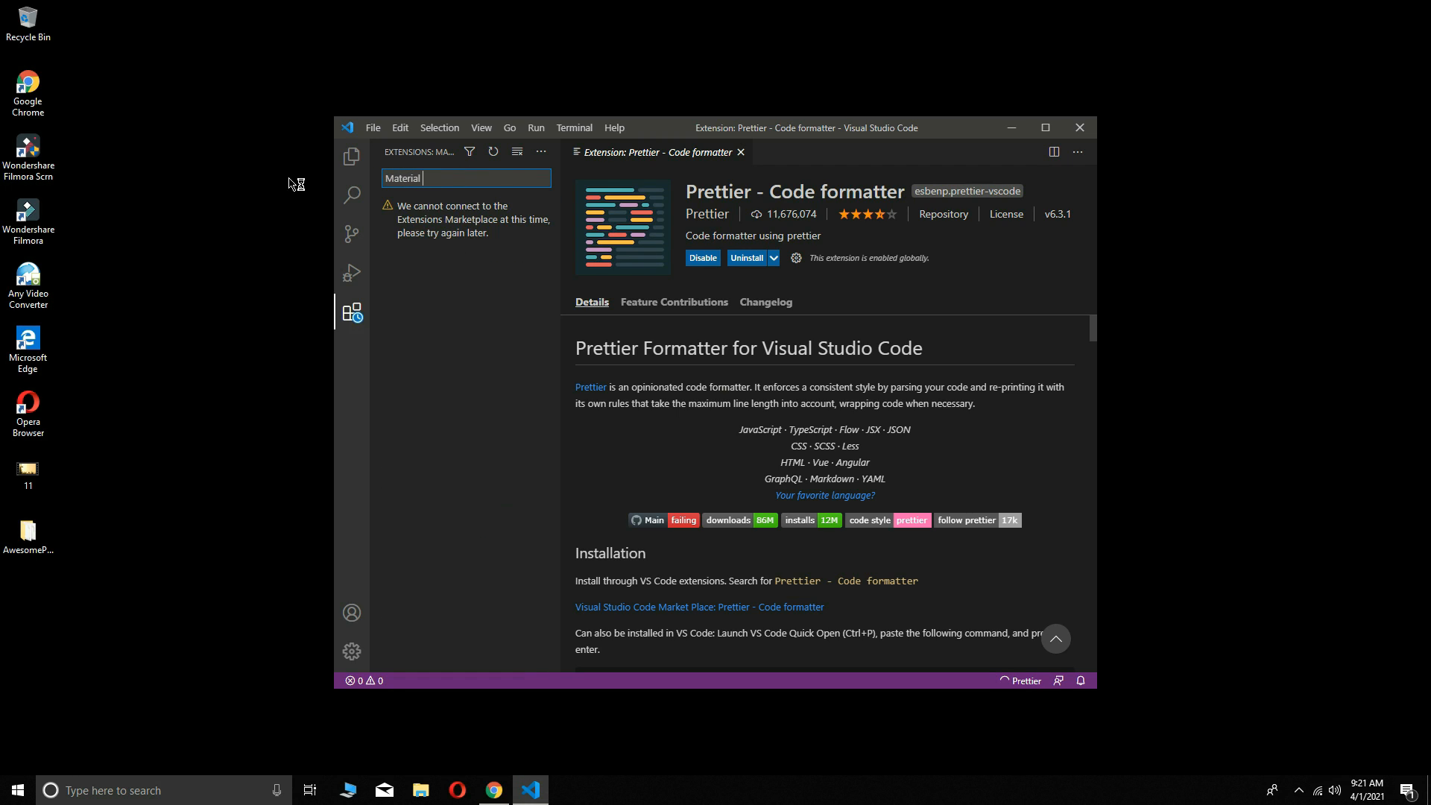
type("Icon")
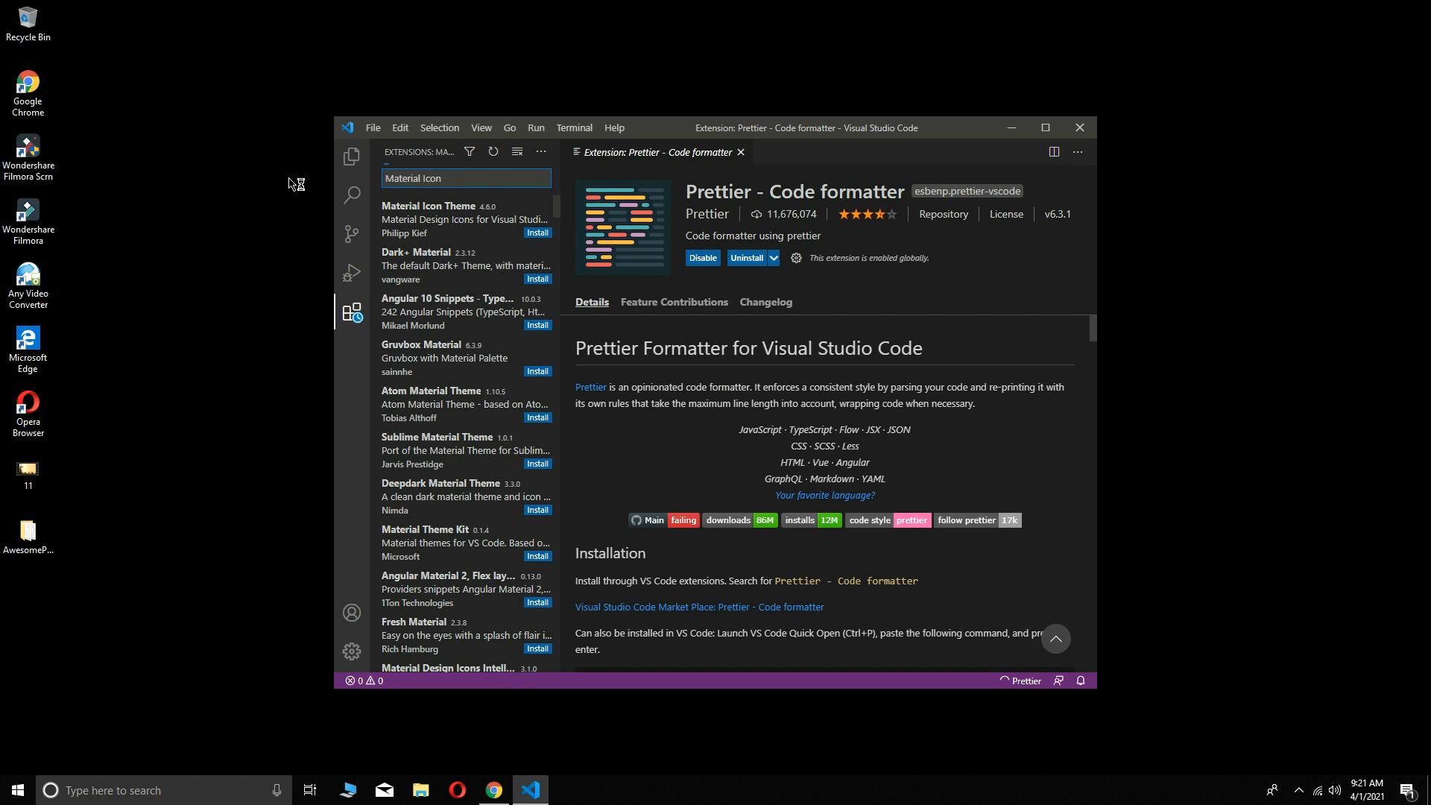
left_click(465, 227)
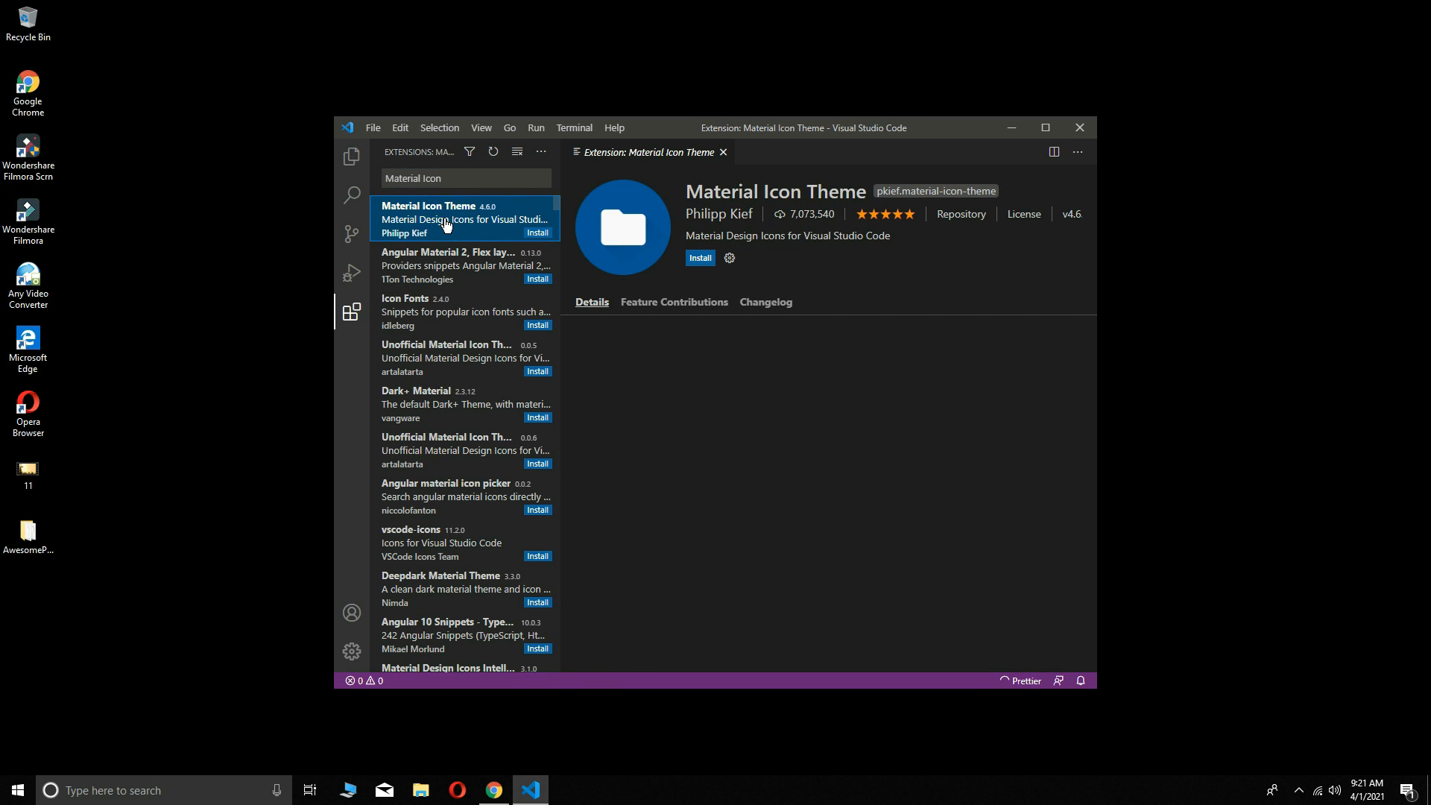
left_click(701, 262)
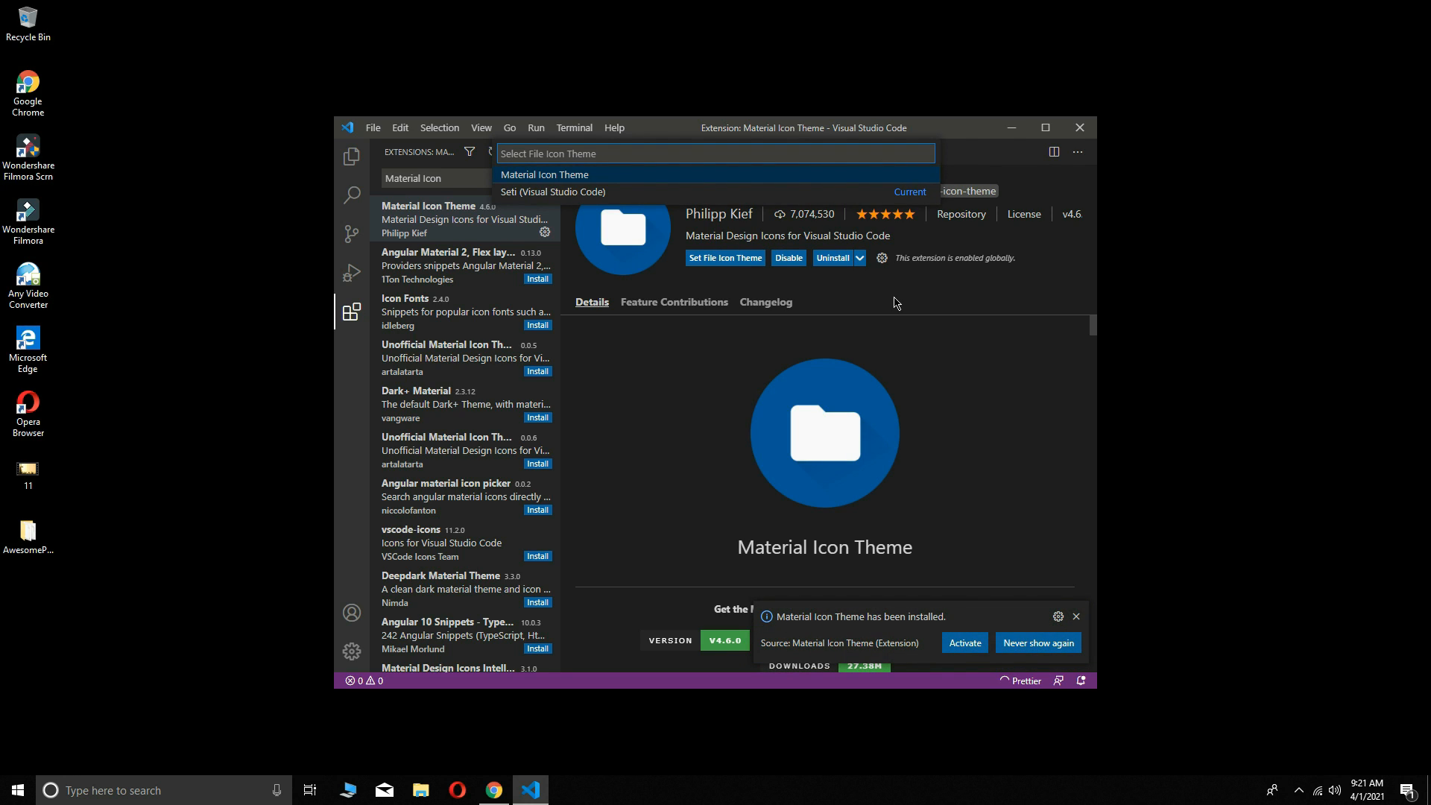
left_click(966, 643)
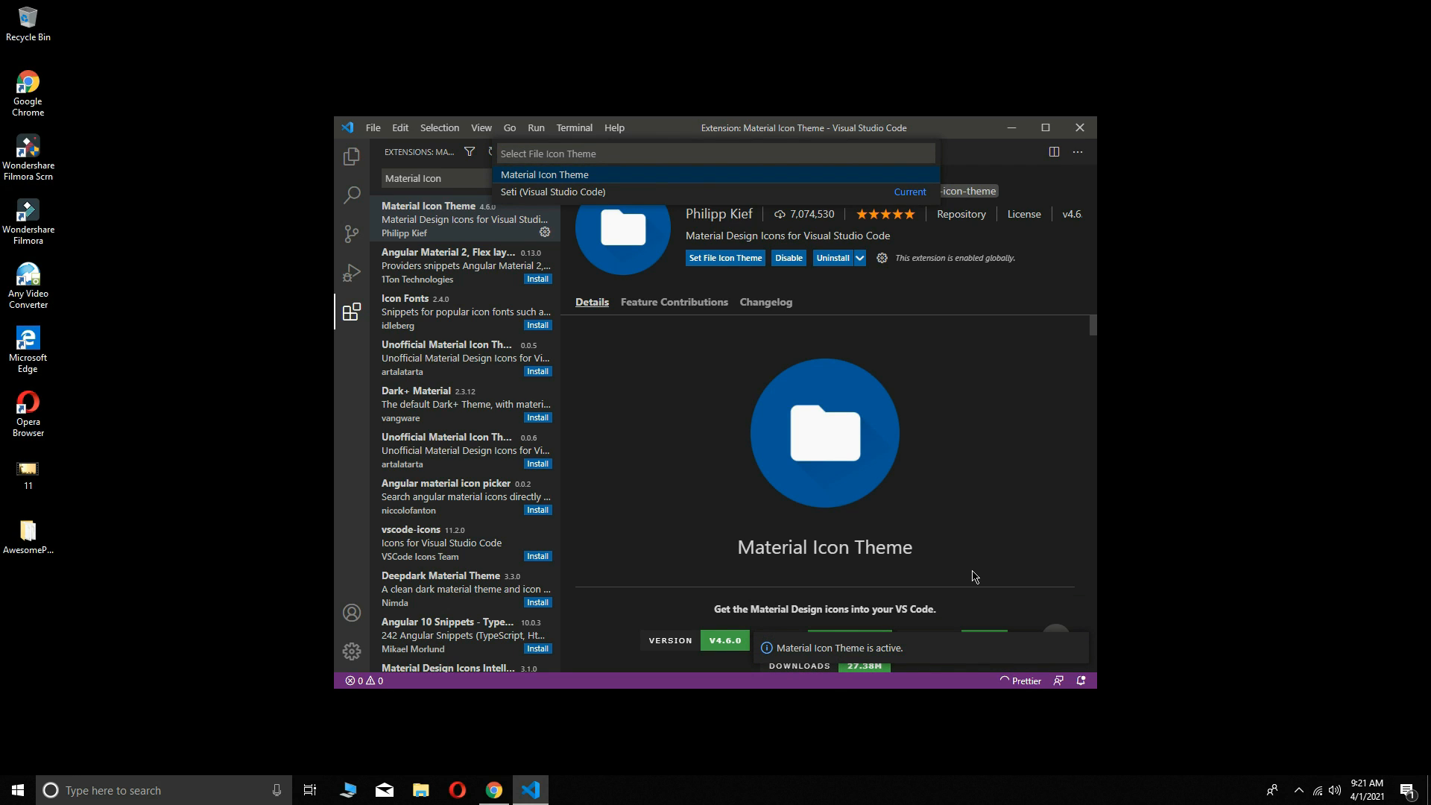
left_click(1184, 397)
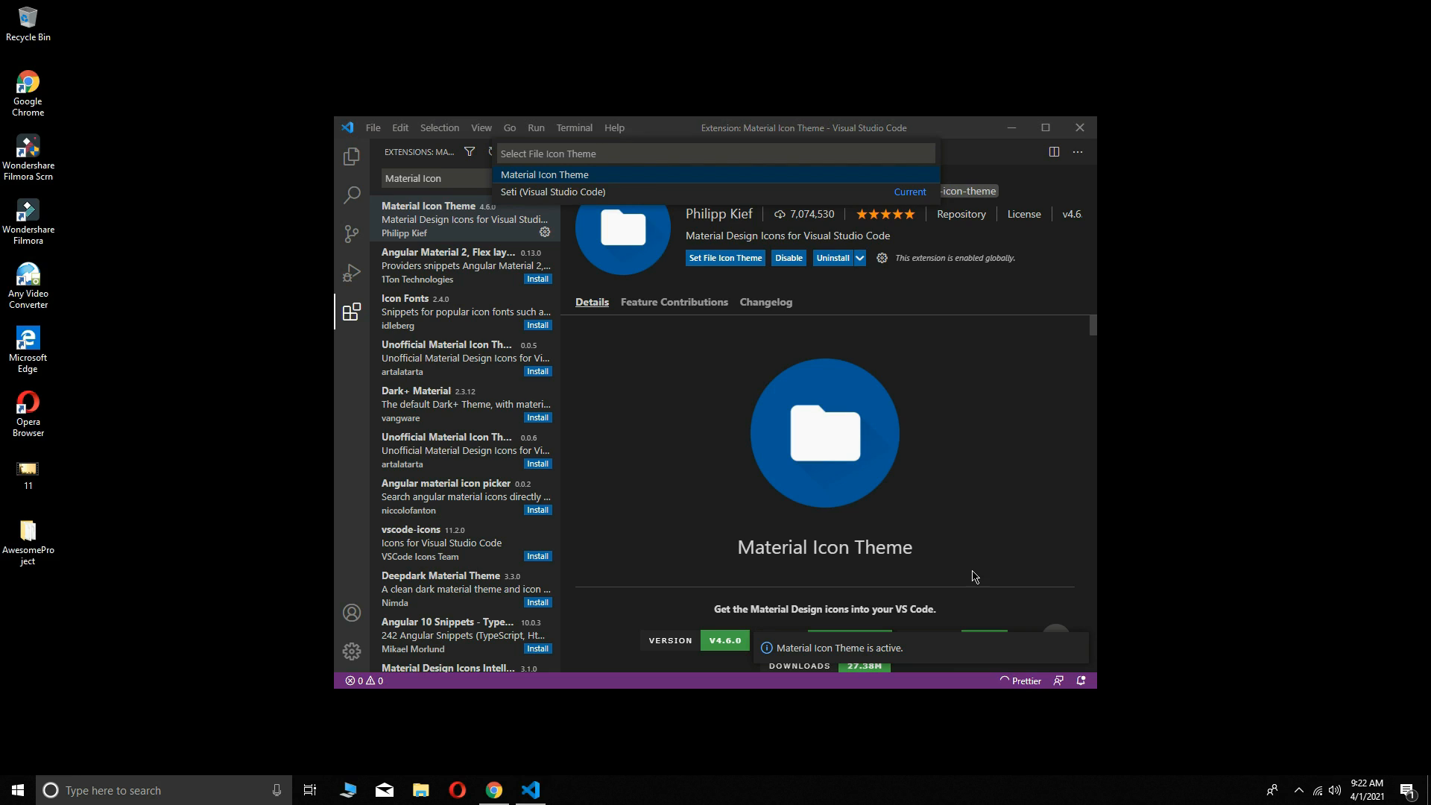
Search the extensions marketplace for "error lens" and install the Error Lens extension
left_click(445, 174)
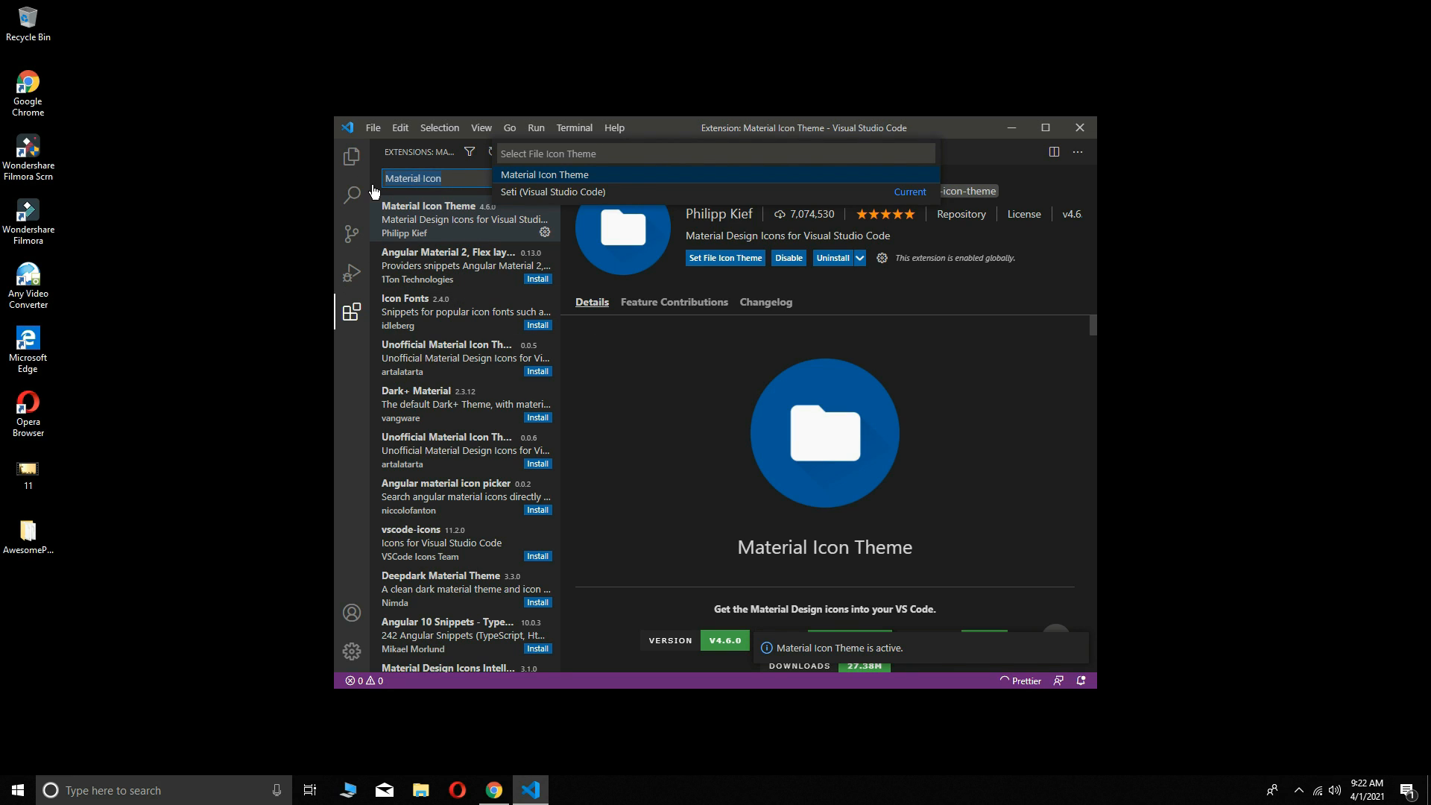
type("error lens")
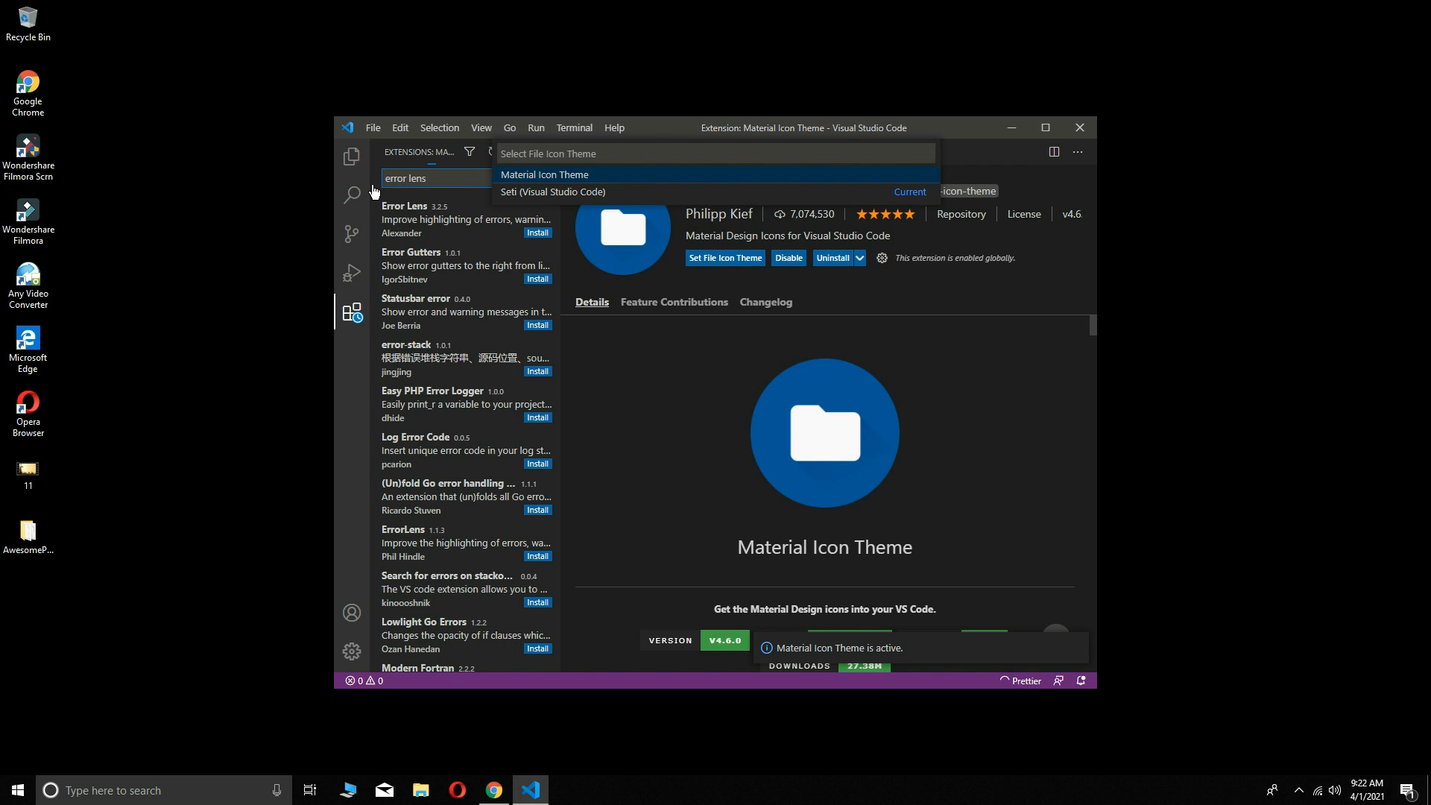
left_click(423, 219)
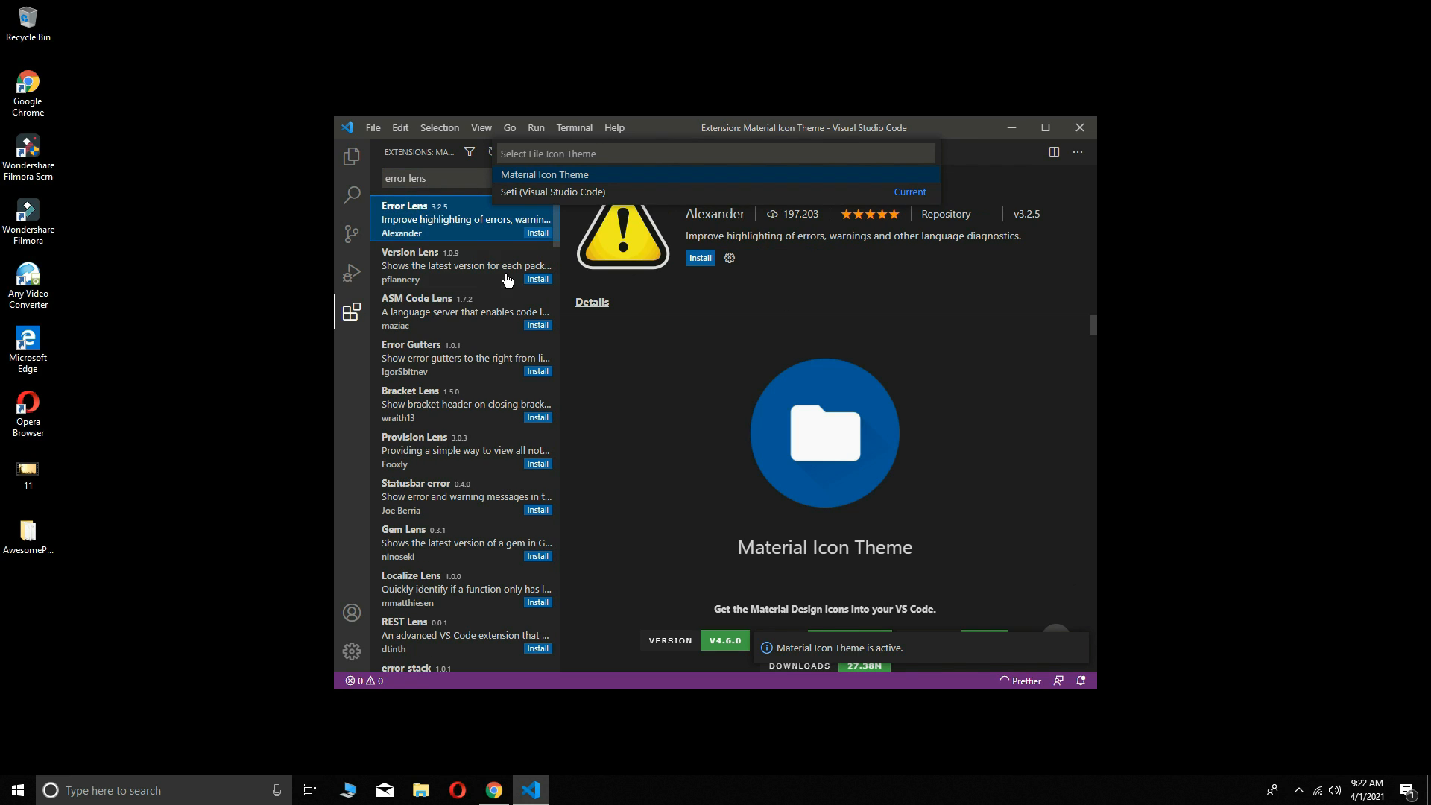
left_click(700, 258)
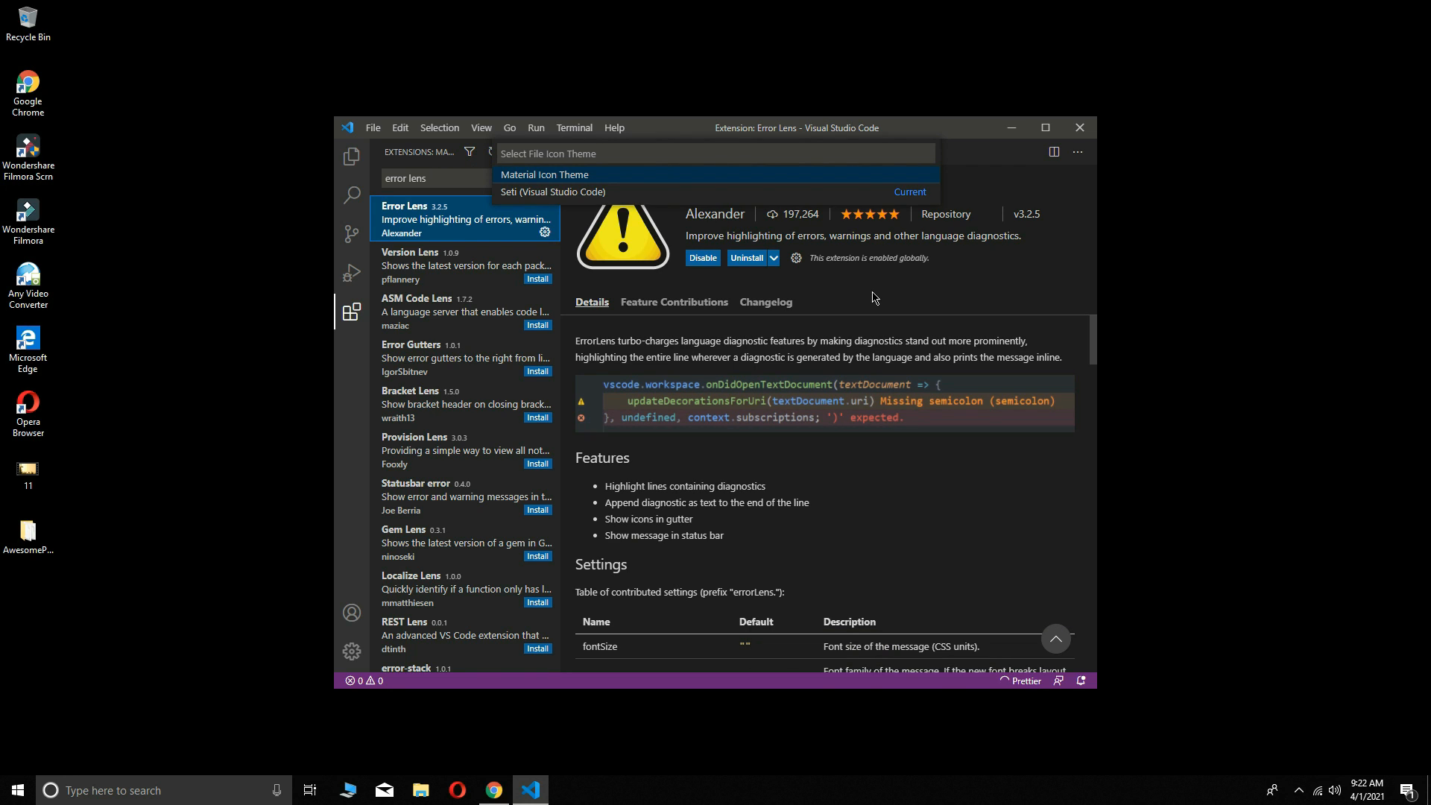
left_click(1267, 485)
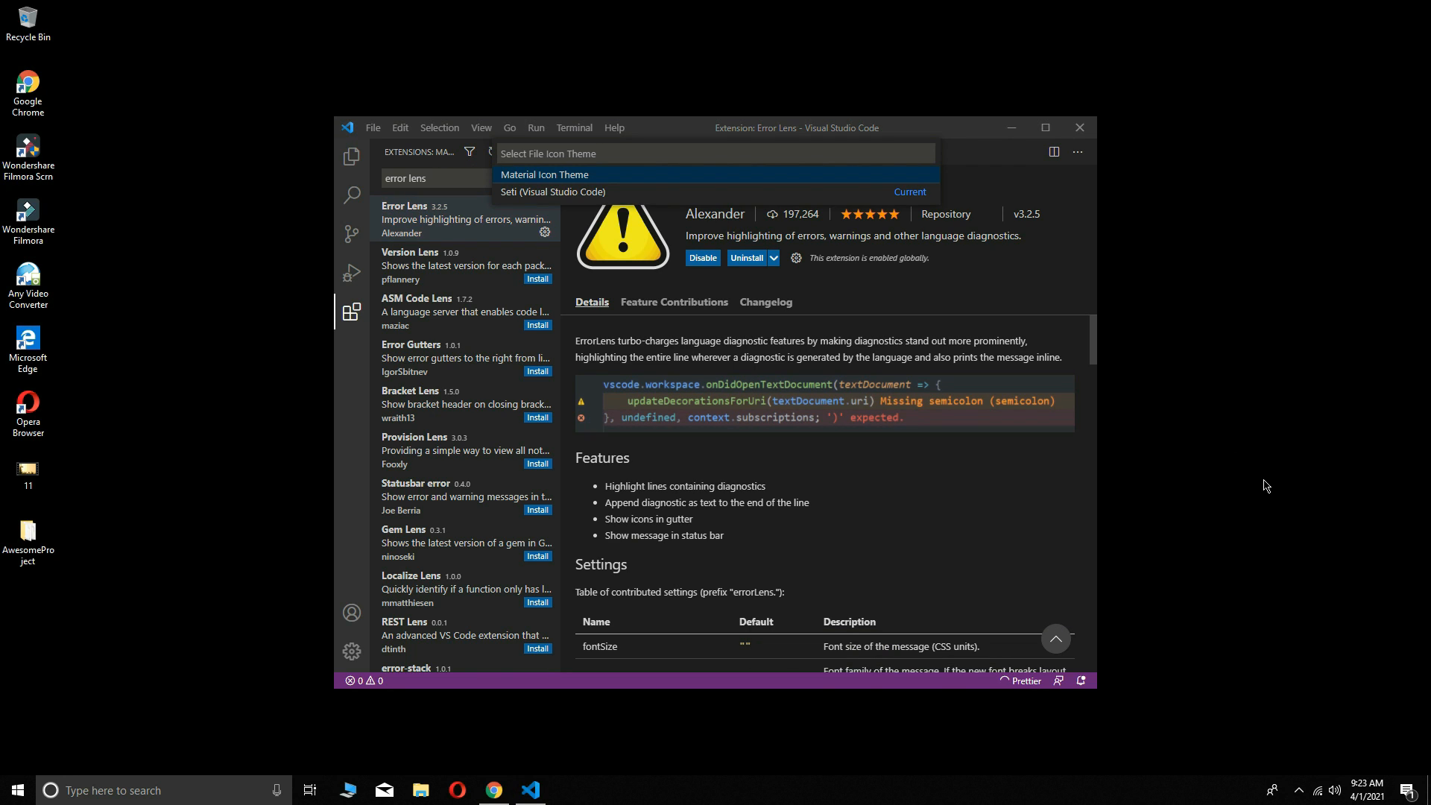
Search the extensions marketplace for "toggle format" and install the Toggle Format on Save extension
left_click(444, 177)
left_click_drag(444, 177, 269, 181)
key("BackSpace")
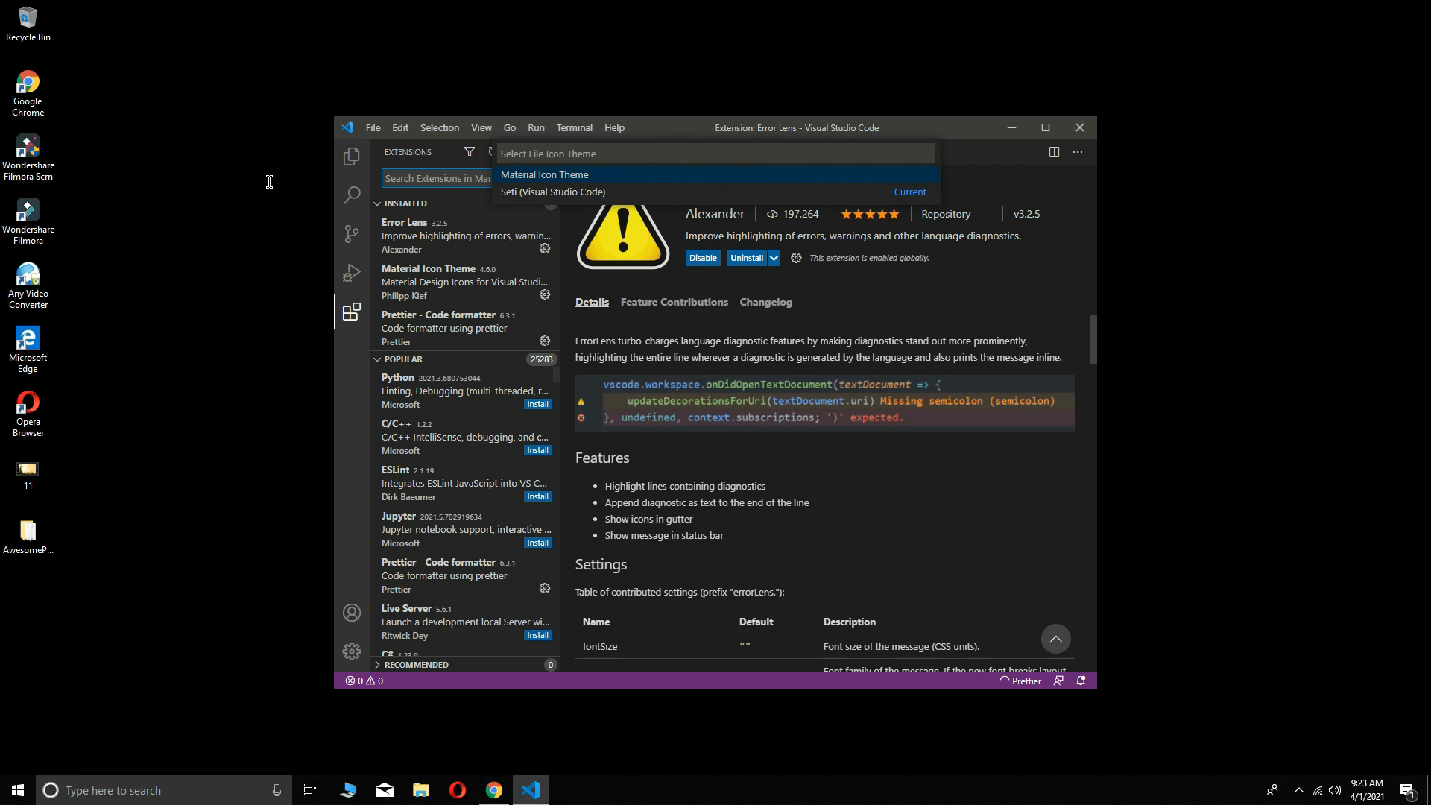
type("toggle format")
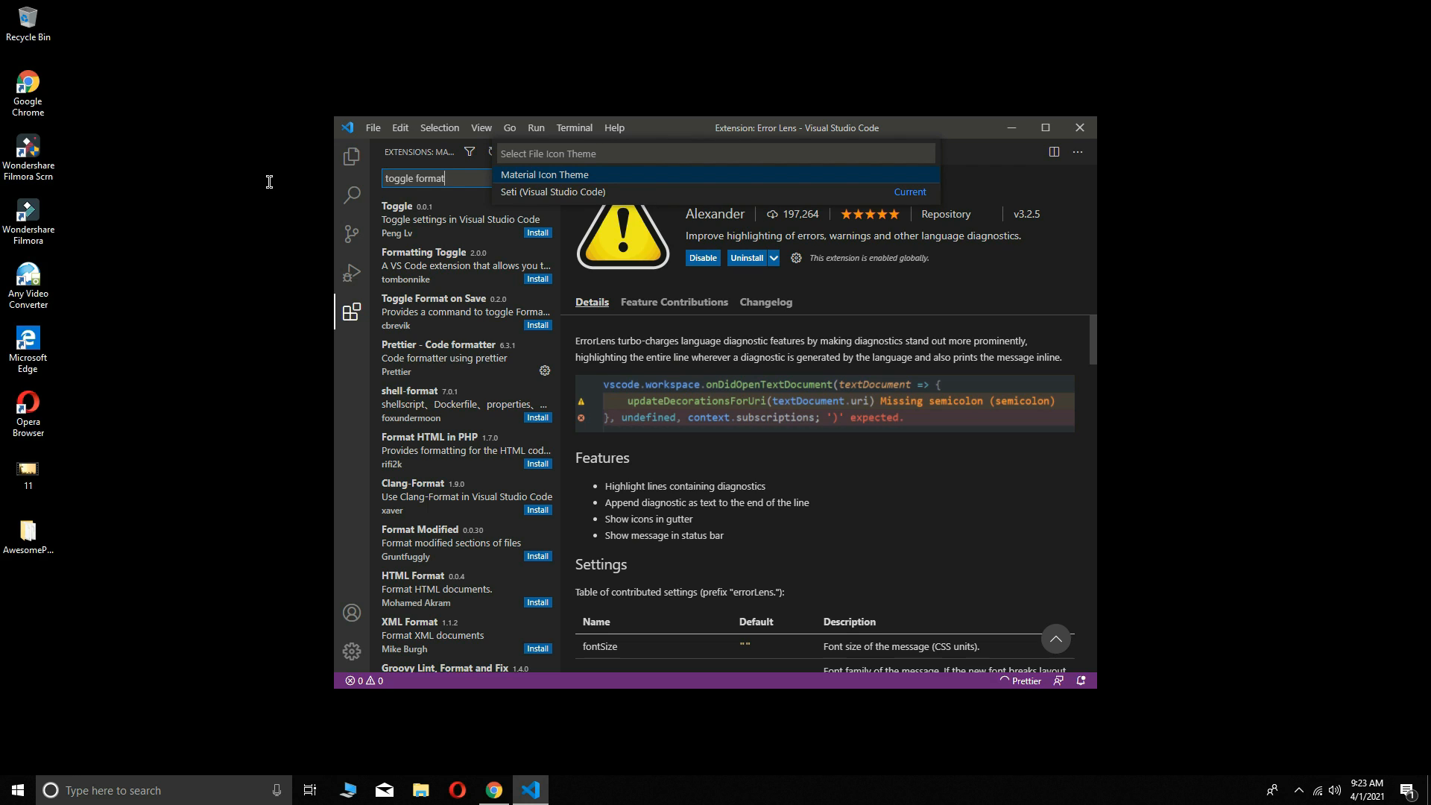
left_click(475, 316)
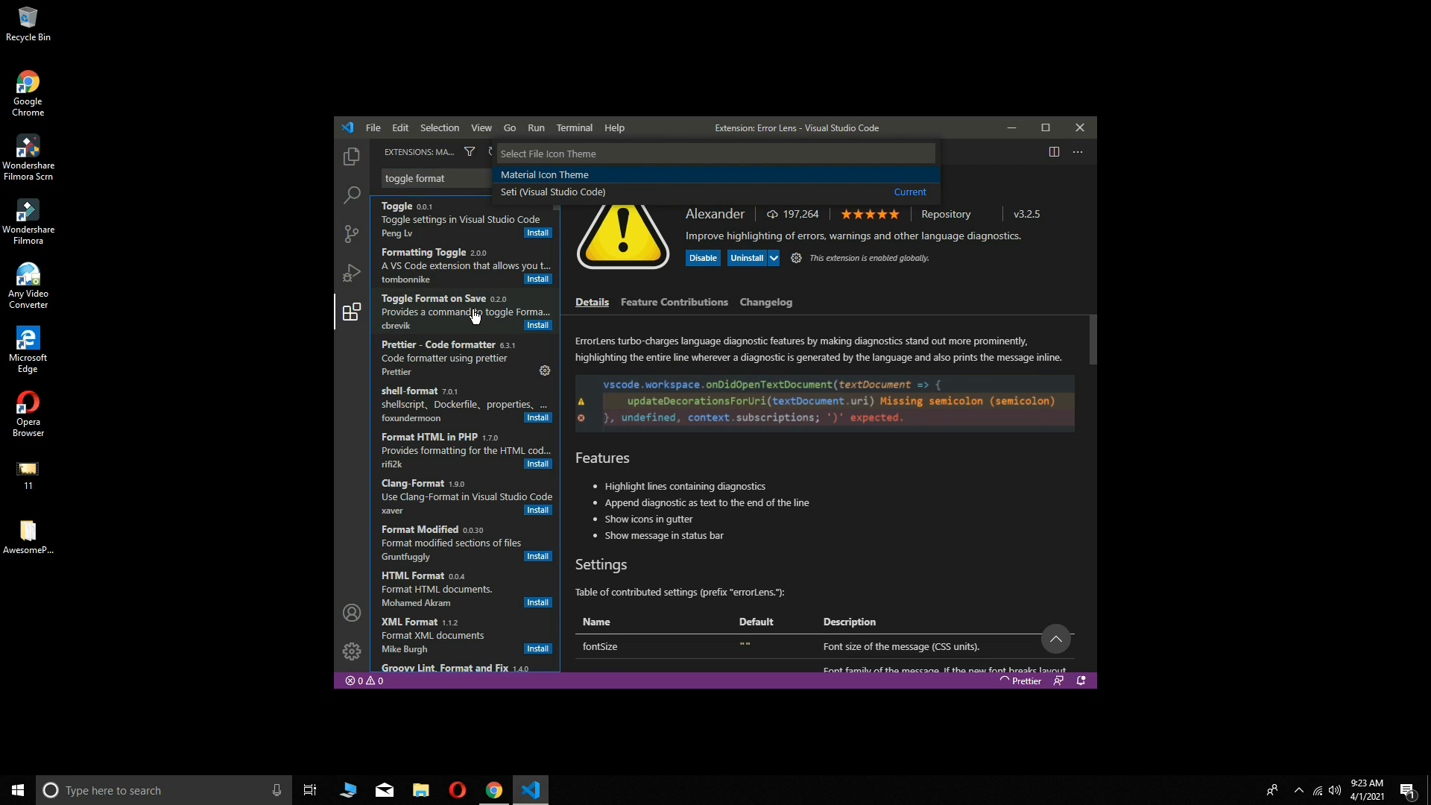
left_click(475, 316)
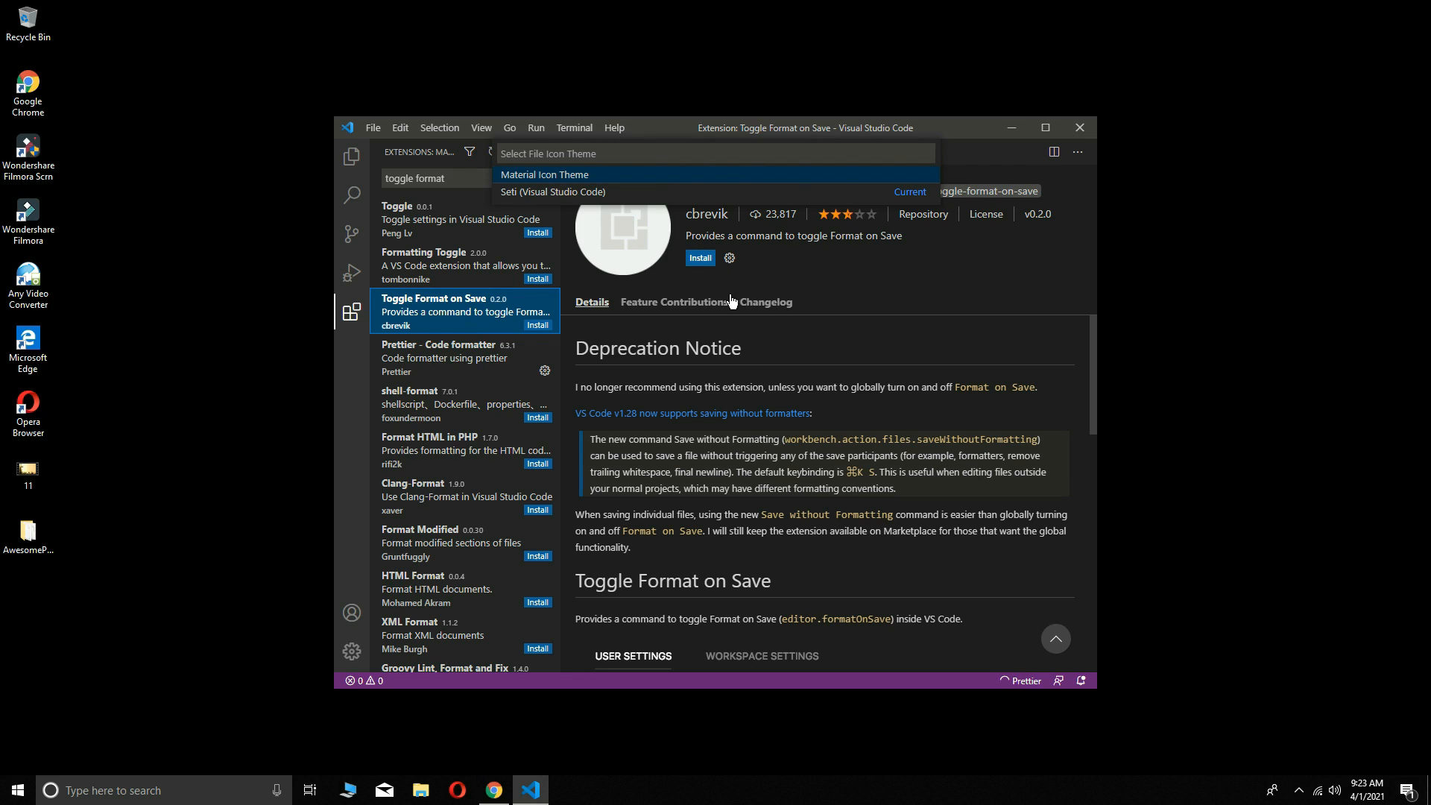
left_click(701, 257)
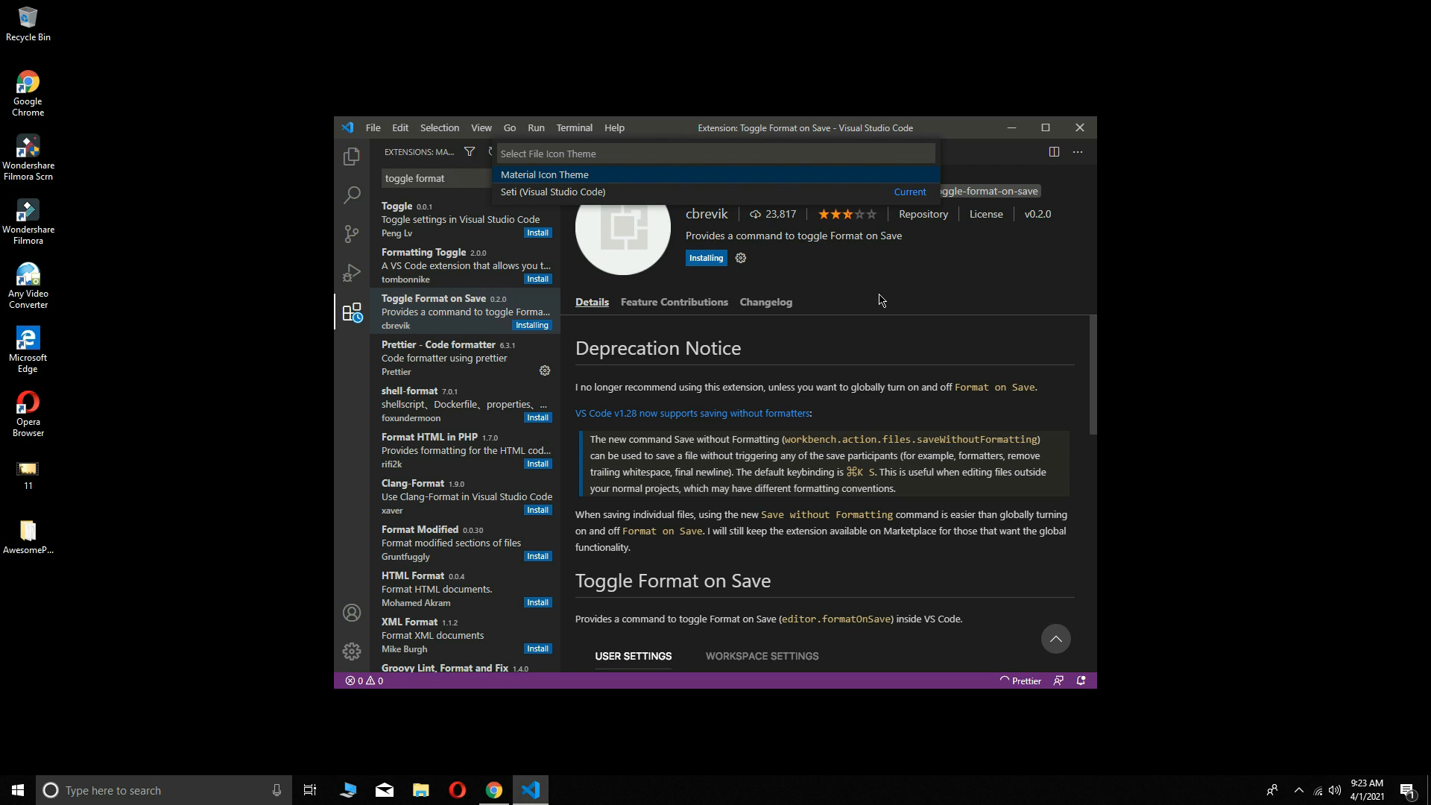
left_click(1343, 462)
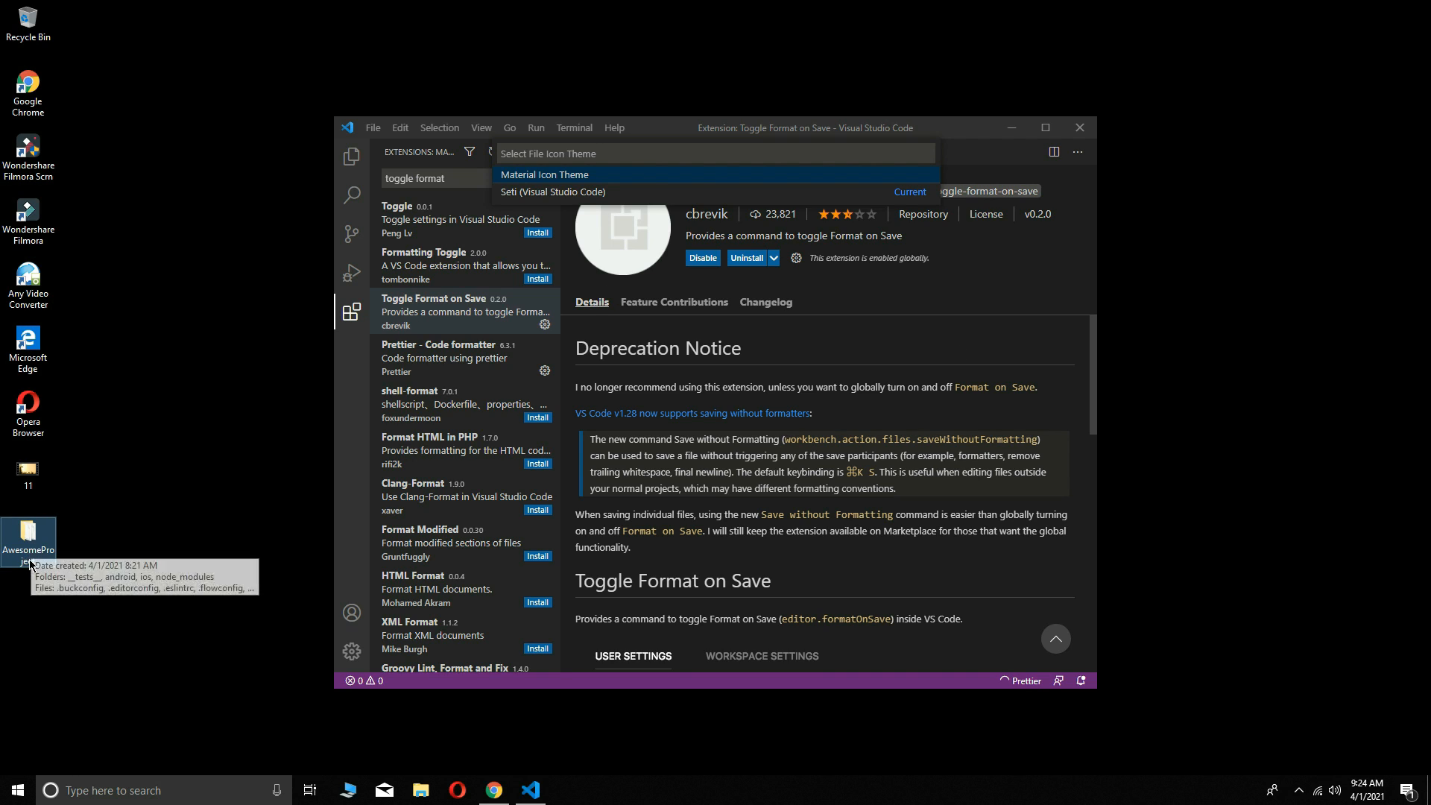
Open the AwesomeProject folder from the Desktop in the file explorer and close the Welcome page
left_click(373, 128)
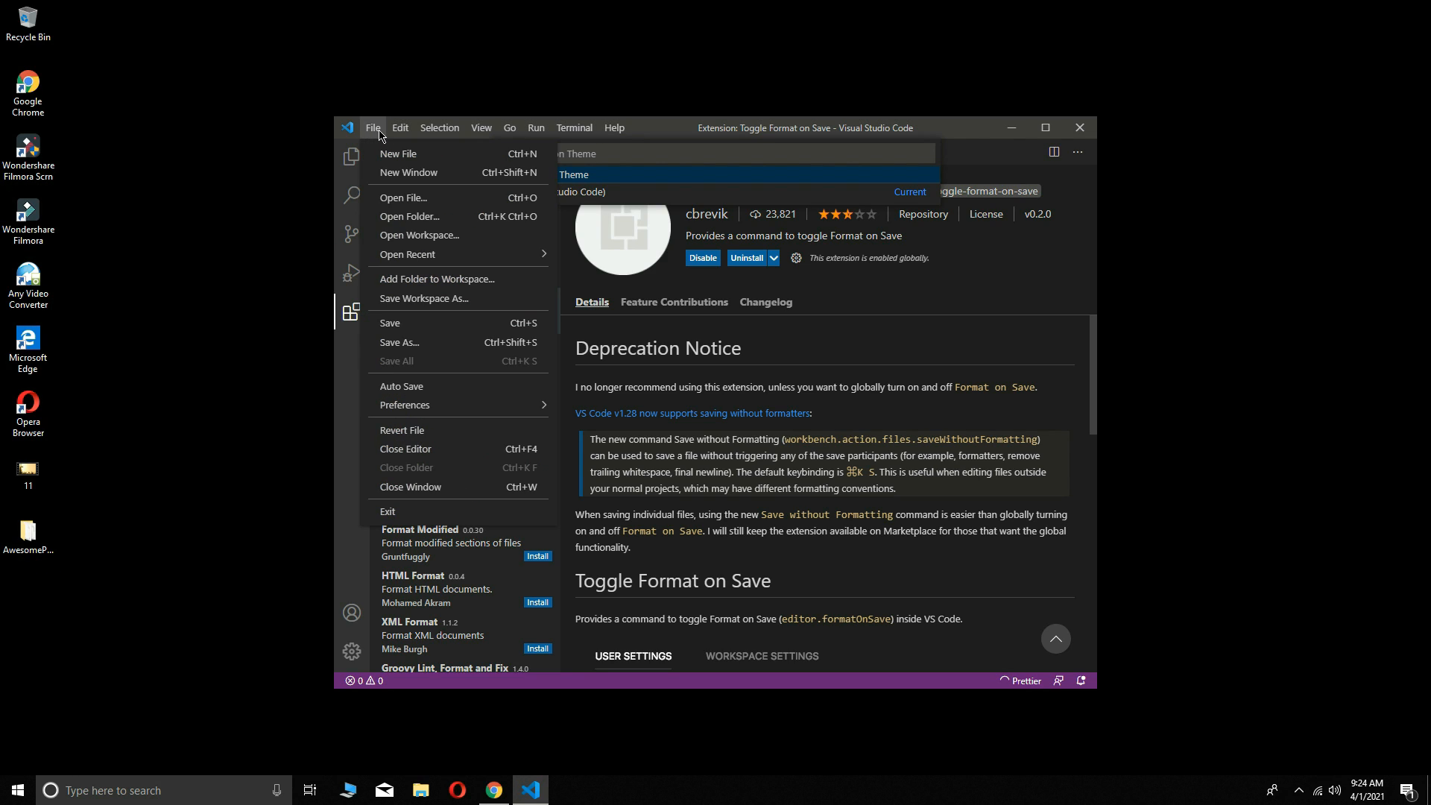
left_click(351, 158)
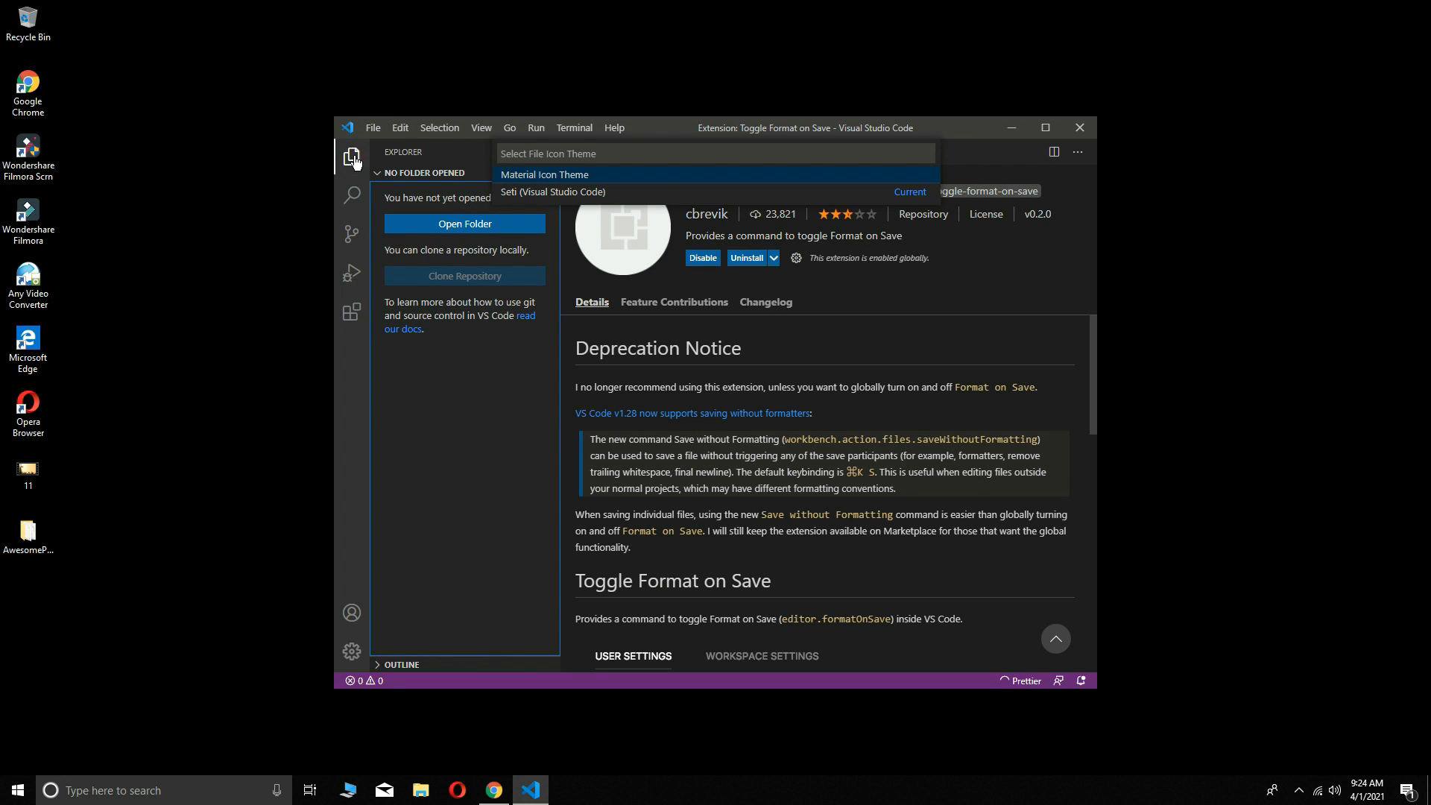
left_click(465, 225)
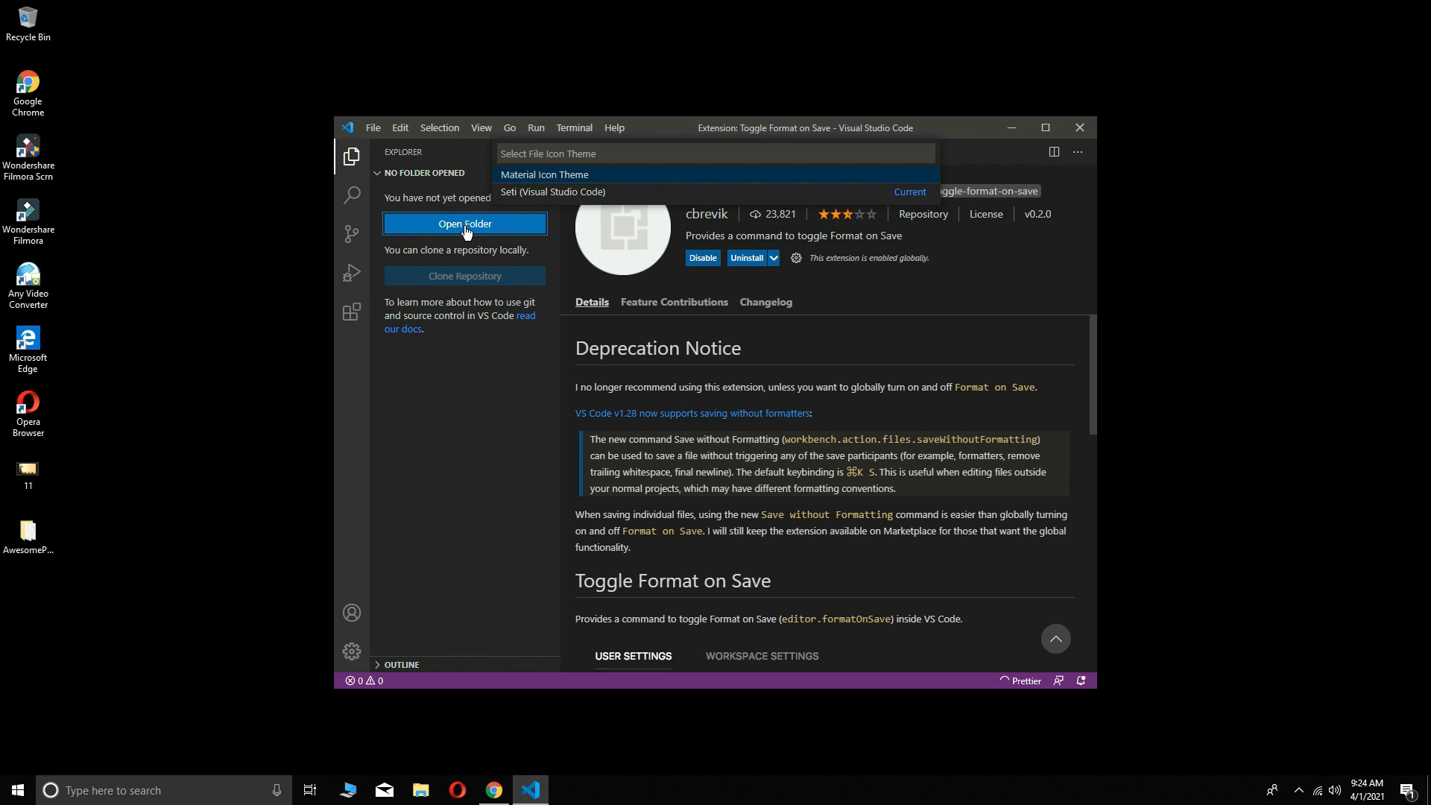
left_click(398, 293)
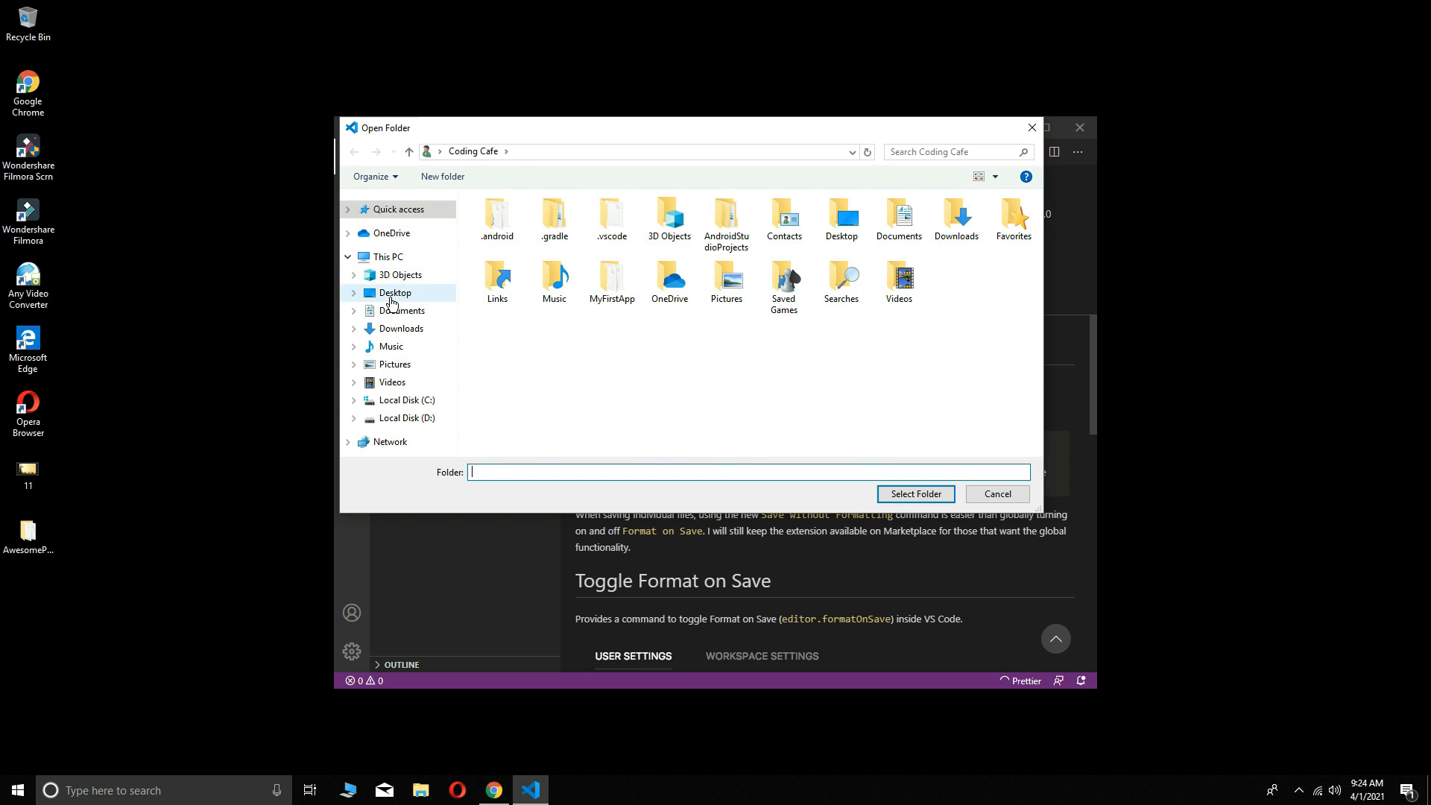
left_click(492, 224)
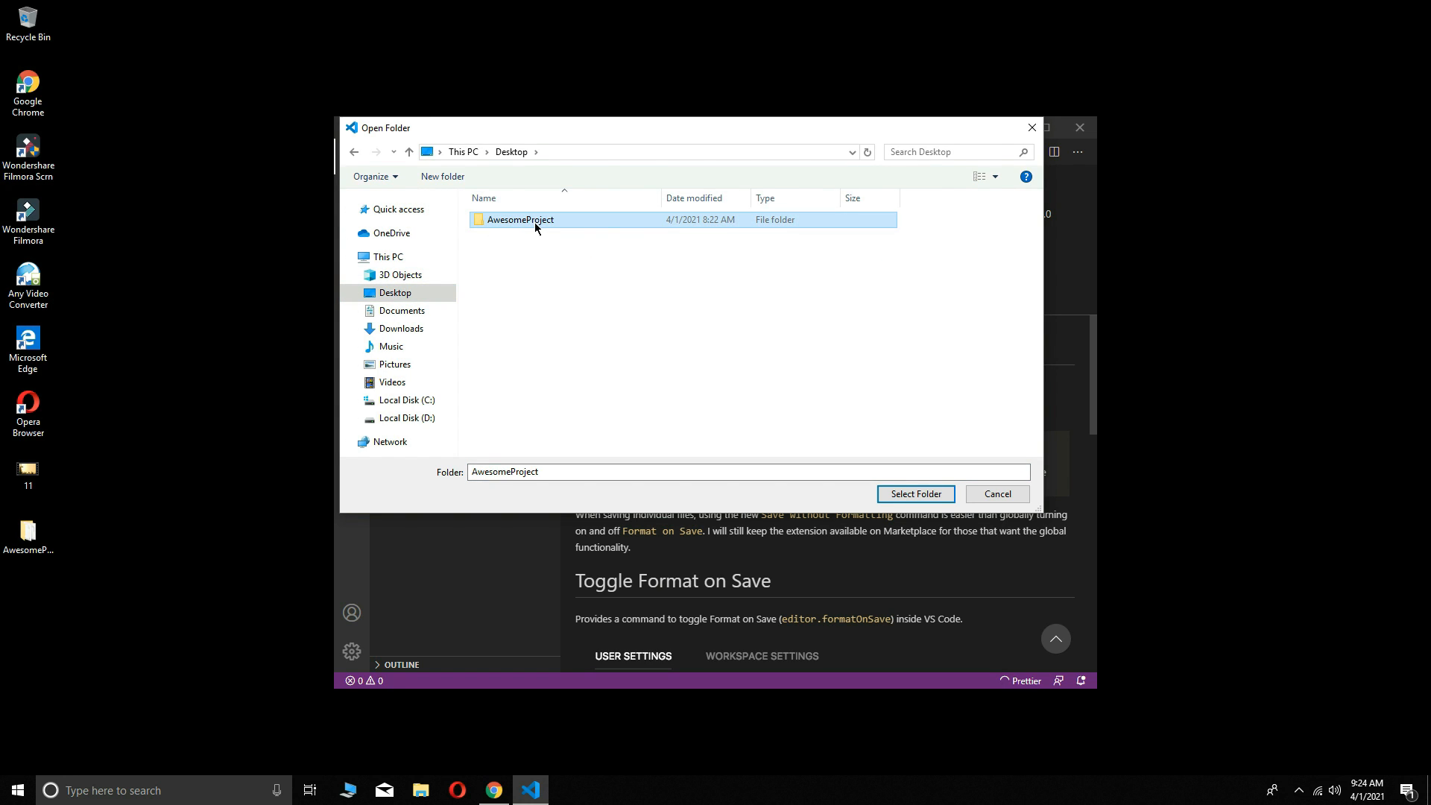
left_click(916, 494)
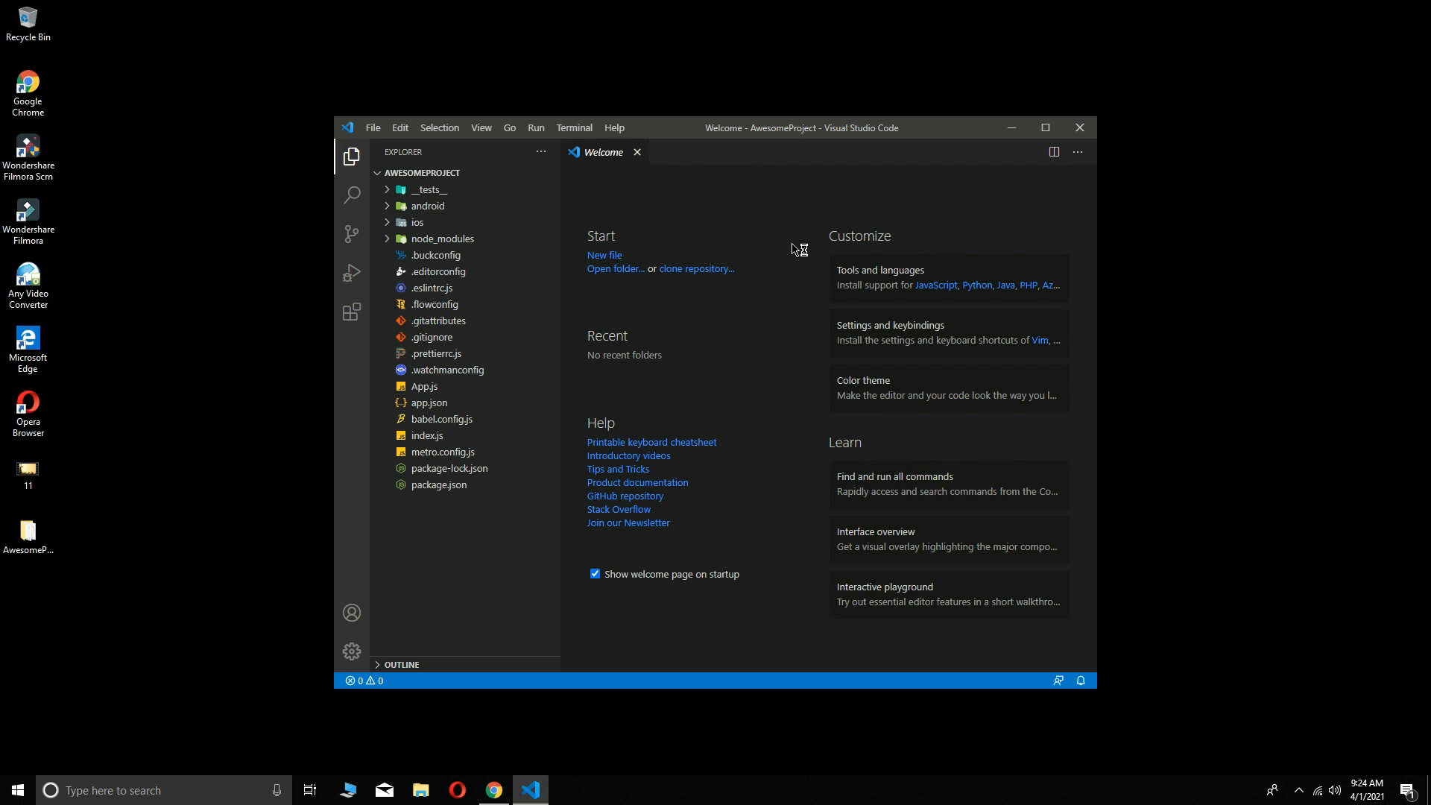
left_click(637, 153)
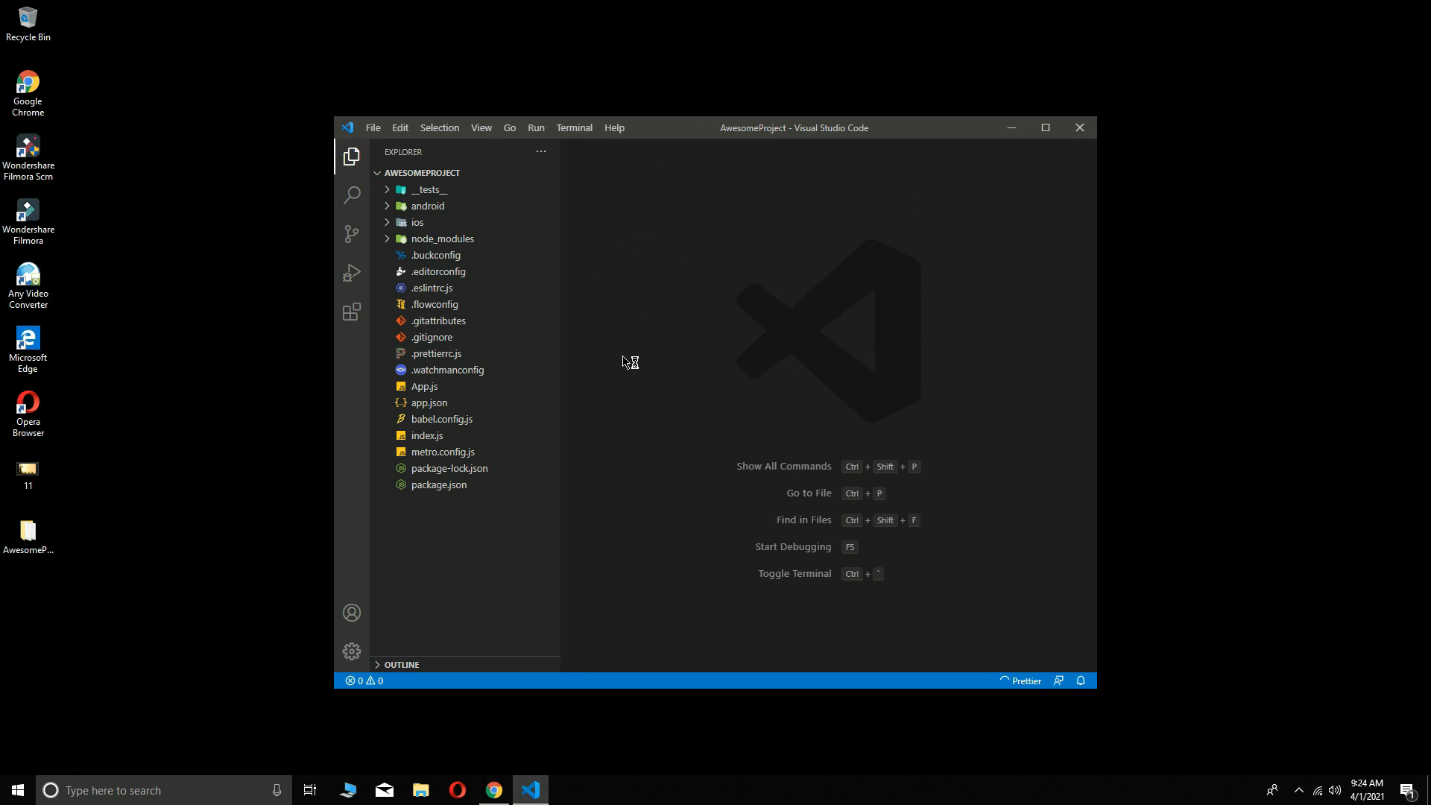
Open App.js to view its code and allow the Prettier extension to run the locally installed Prettier everywhere
left_click(426, 387)
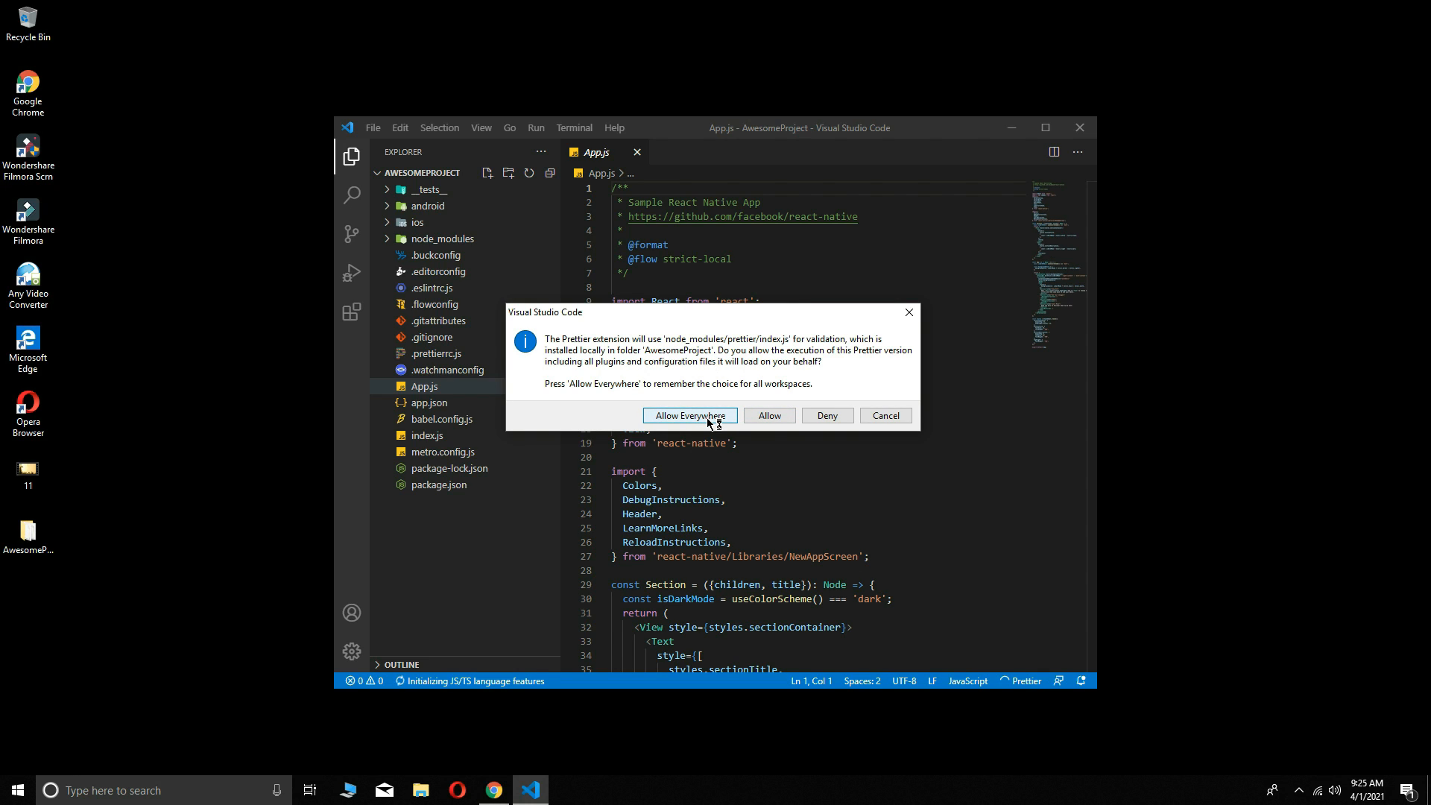
left_click(710, 422)
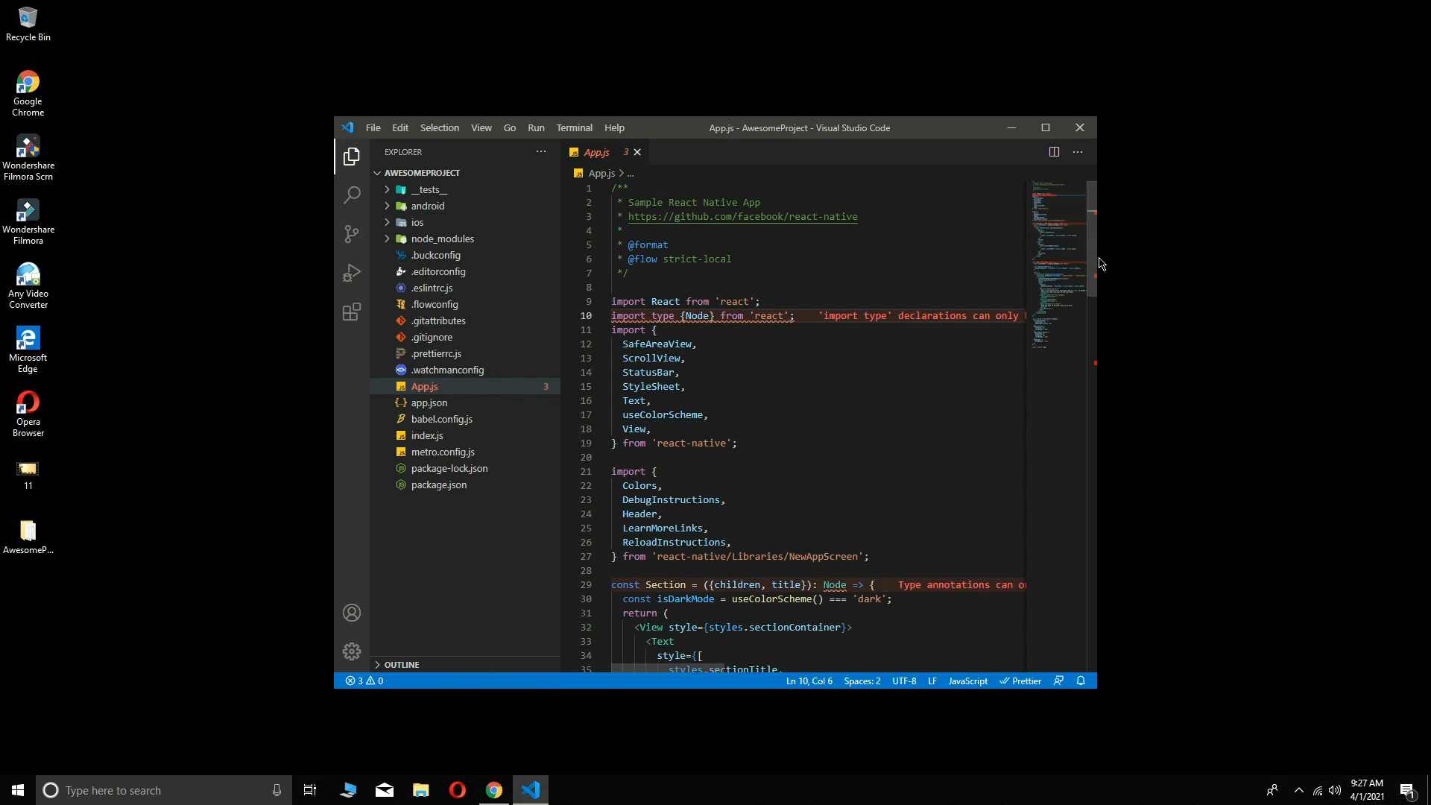
left_click_drag(1090, 257, 1076, 342)
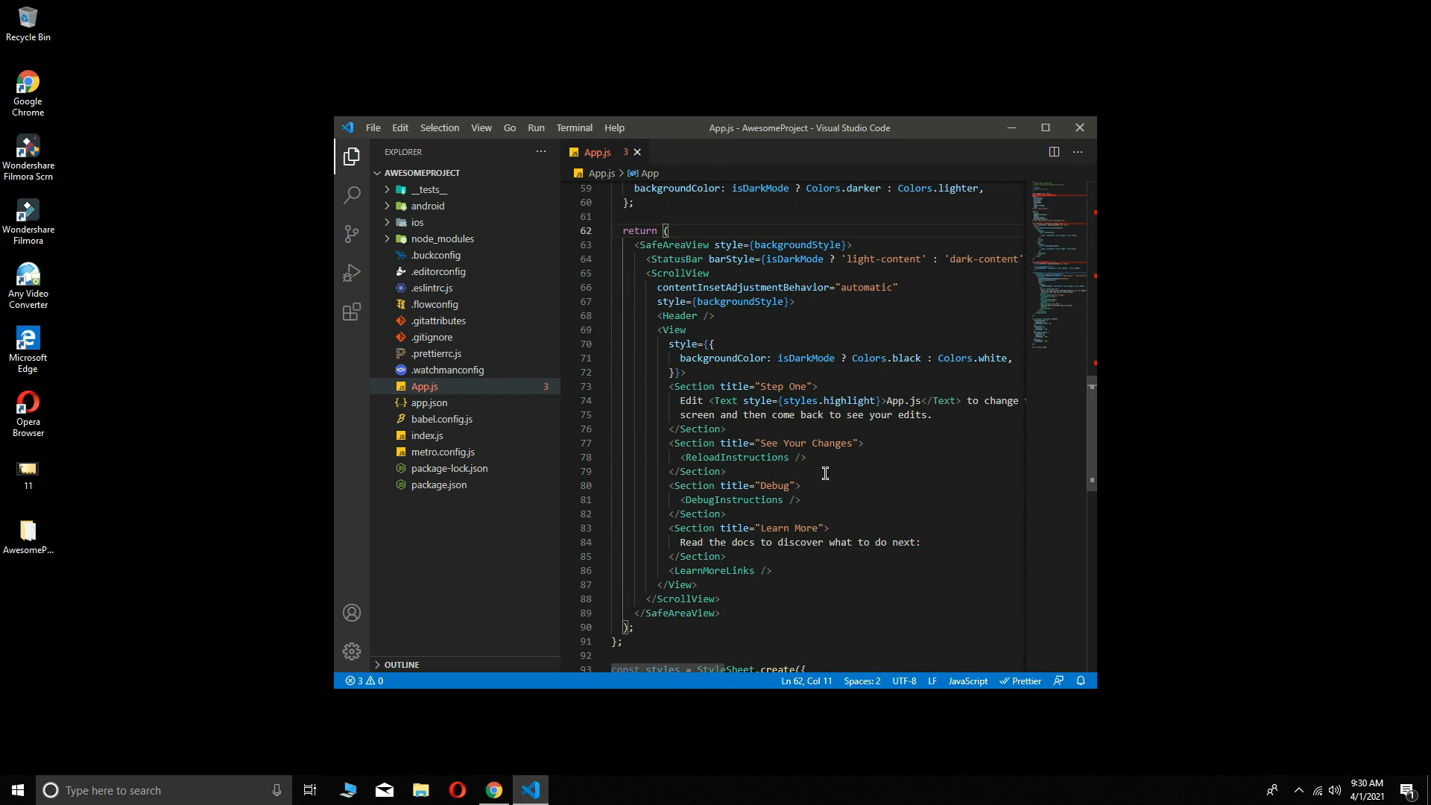
mouse_move(819, 403)
Search the extensions marketplace for "android ios" and install the Android iOS Emulator extension
left_click(352, 312)
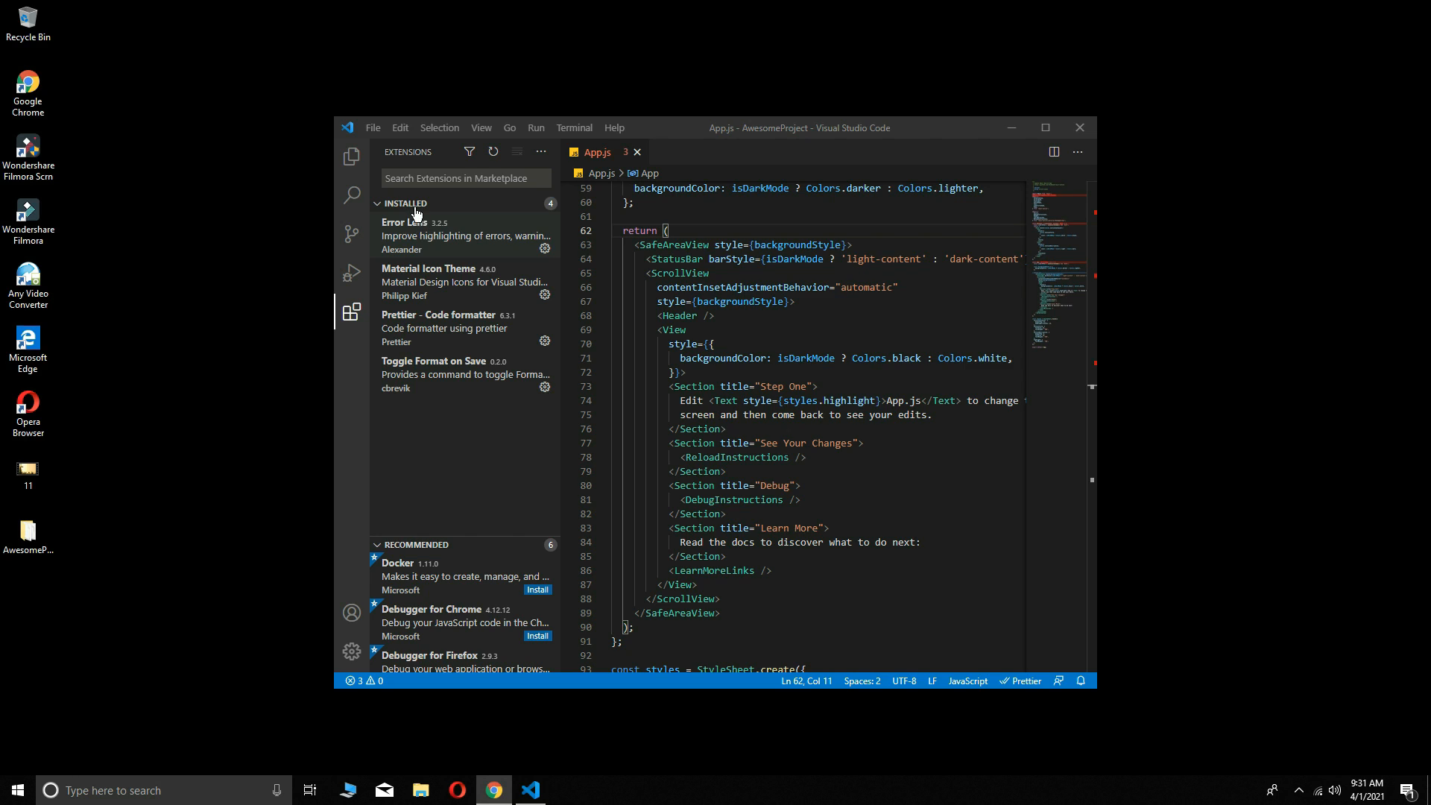
left_click(422, 176)
type("and")
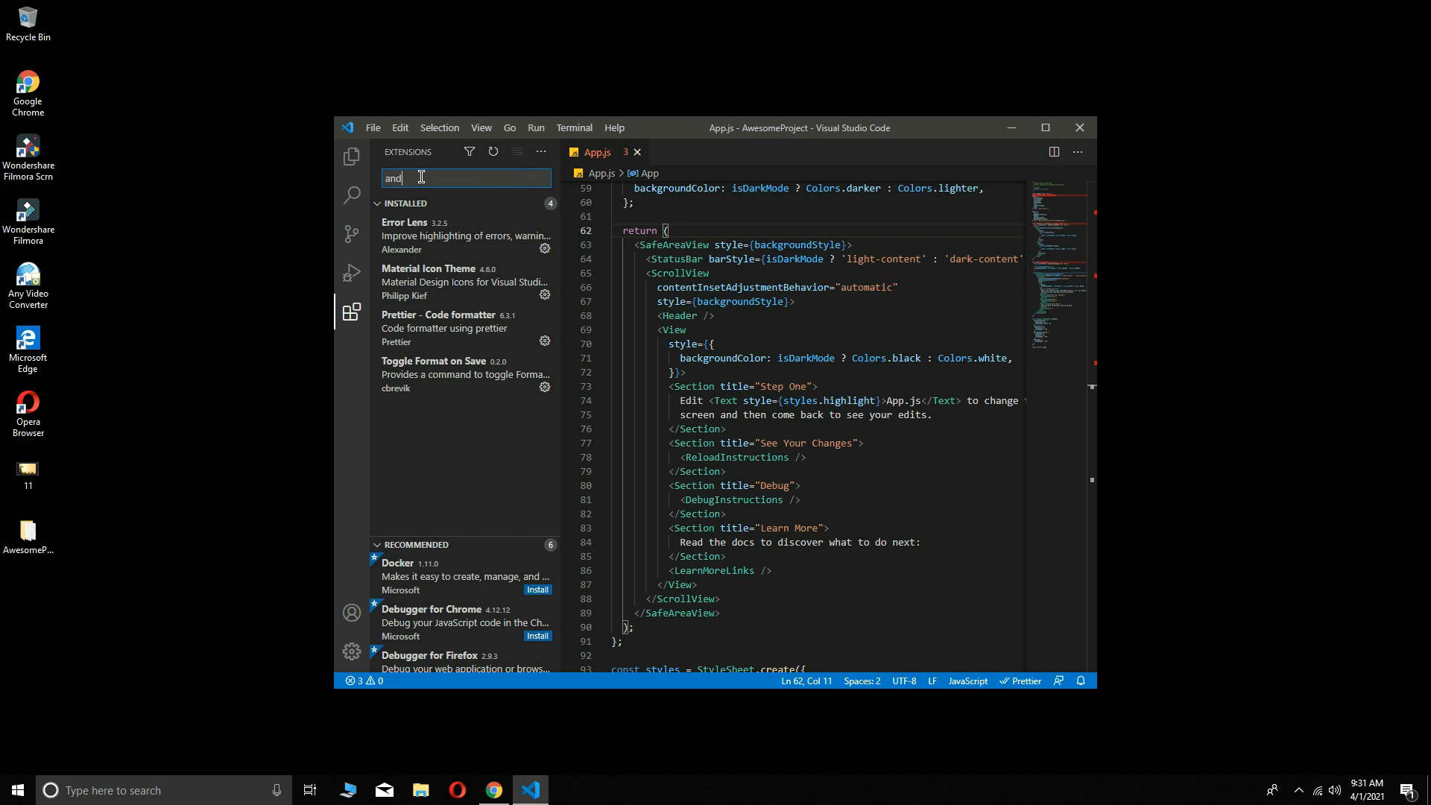
type("roid p")
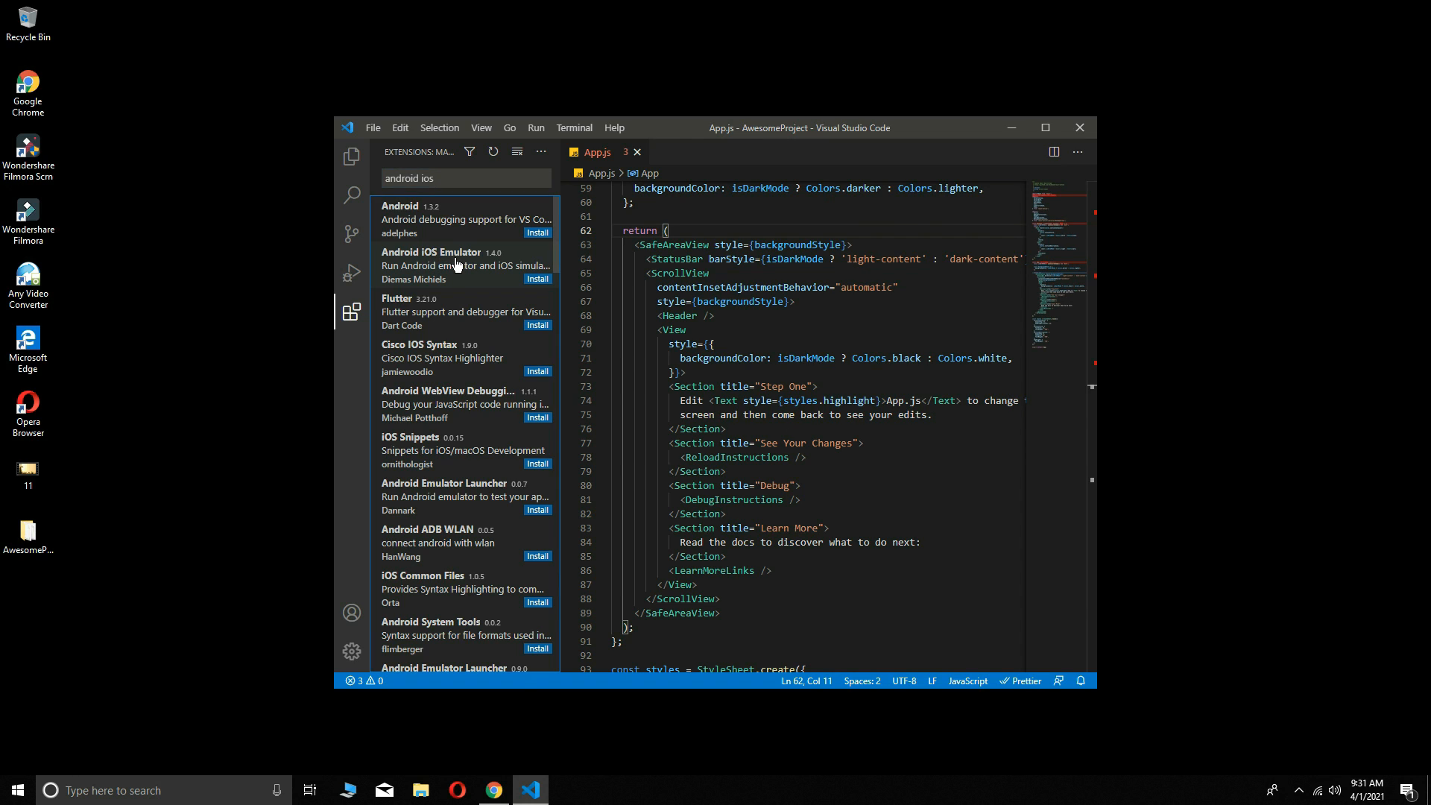
left_click(456, 265)
left_click(694, 262)
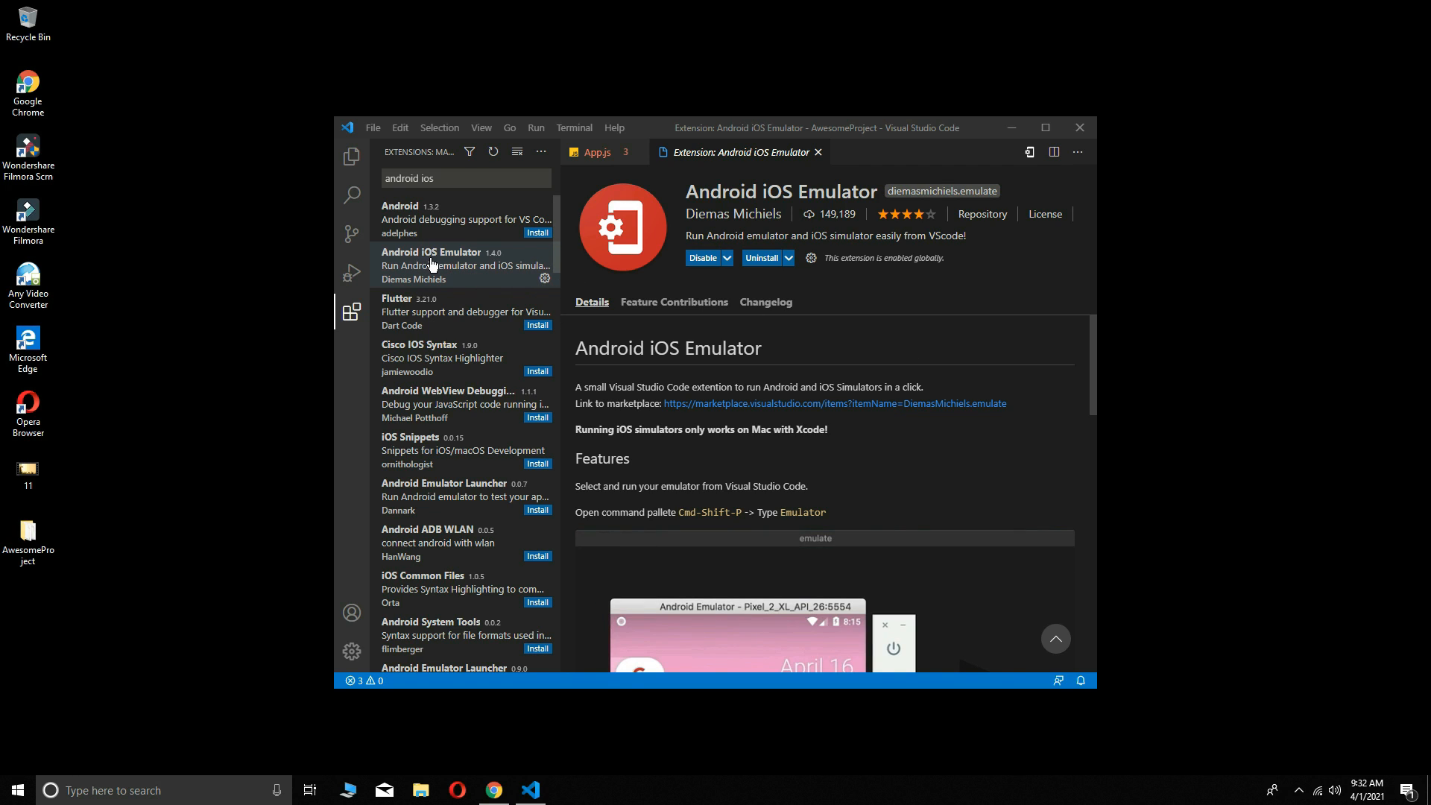
Open the settings of the installed Android iOS Emulator extension and highlight the default Emulator Path
left_click(545, 280)
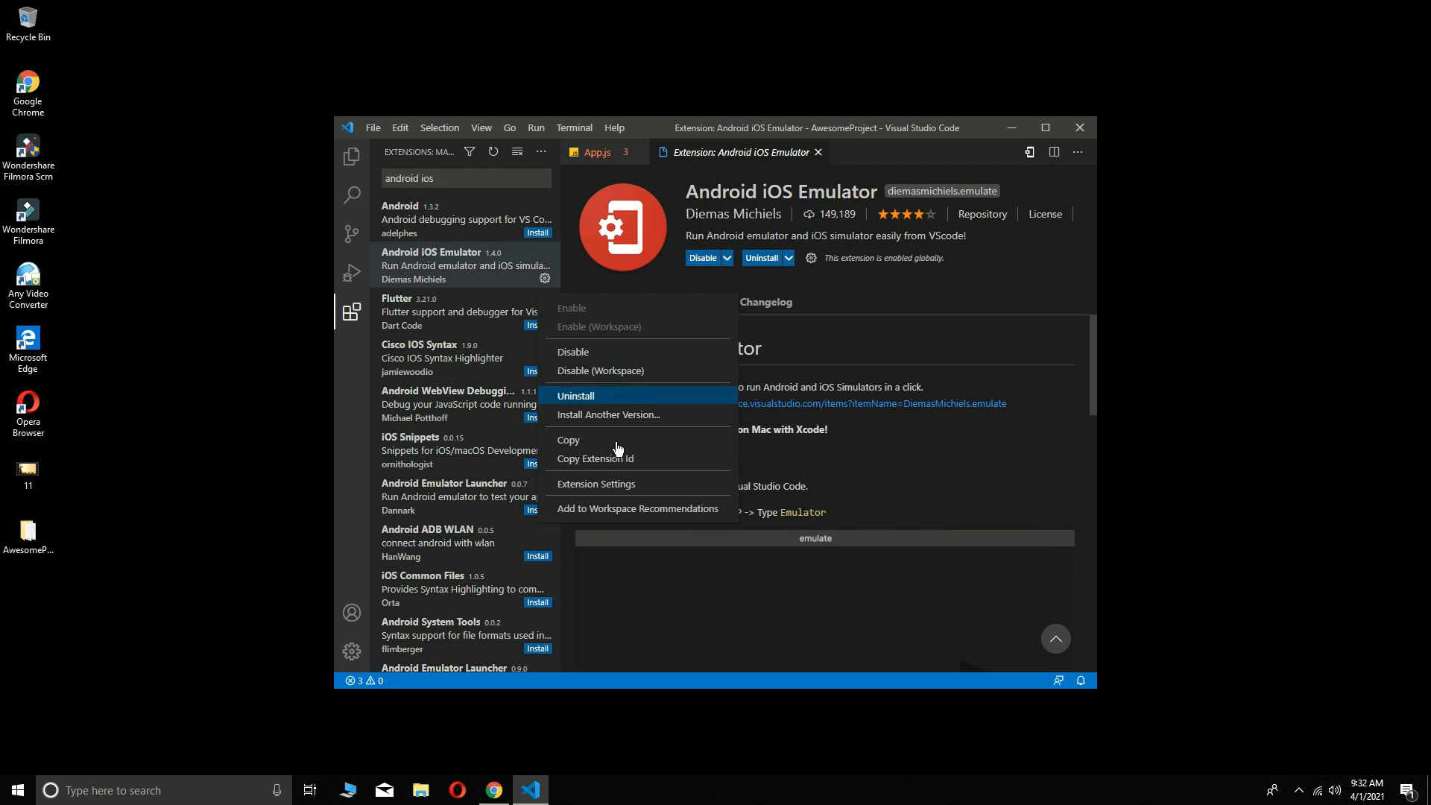
left_click(617, 486)
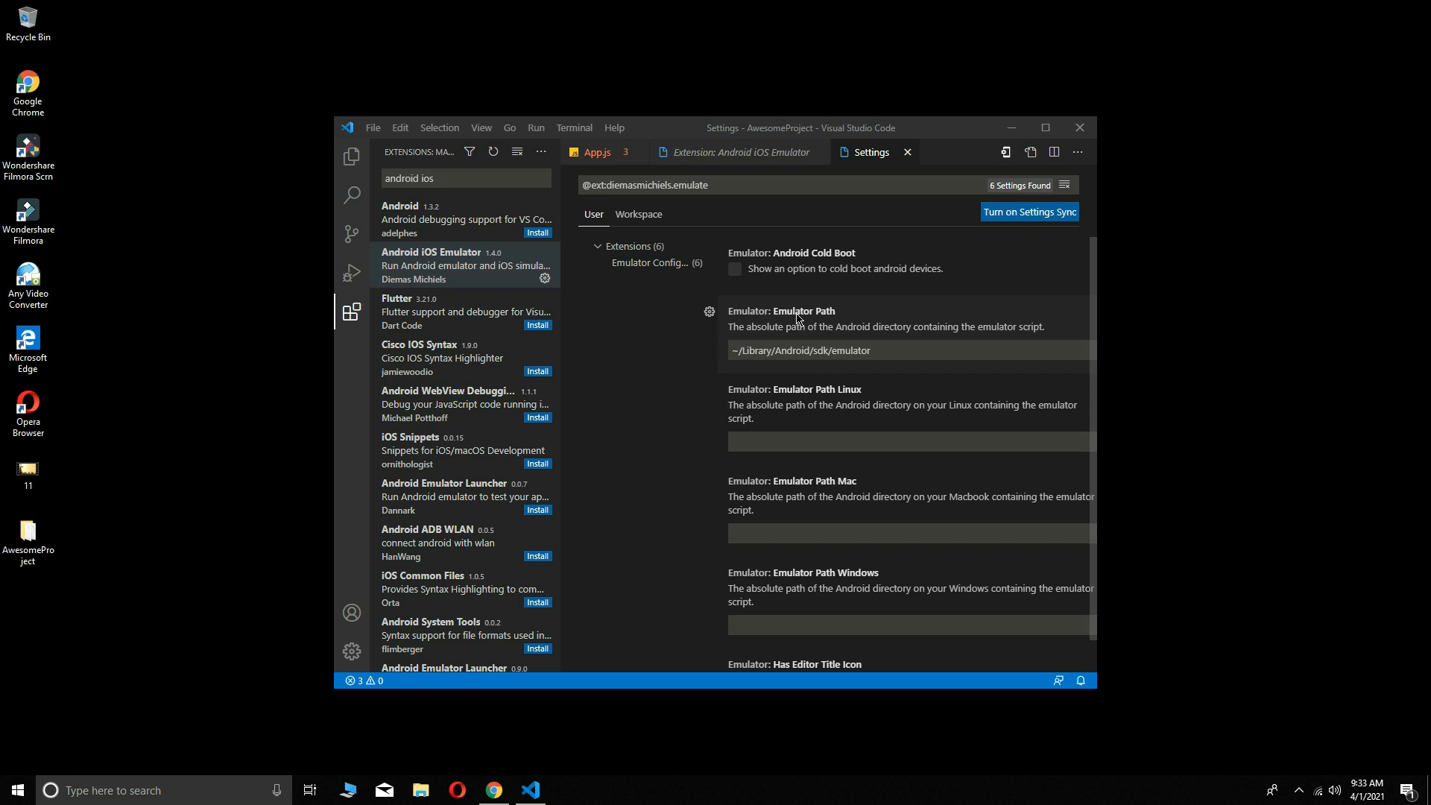
left_click(889, 352)
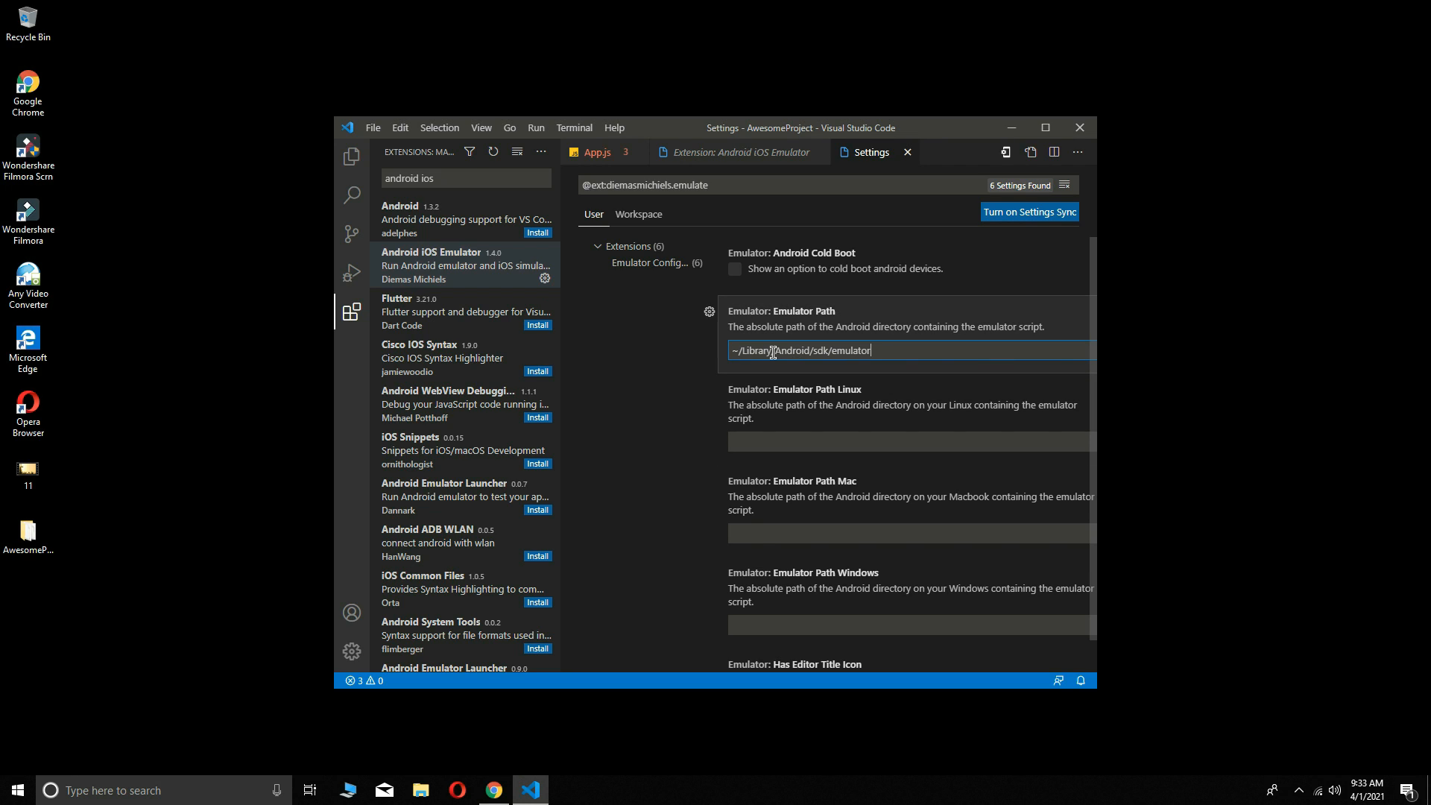
left_click_drag(870, 350, 721, 358)
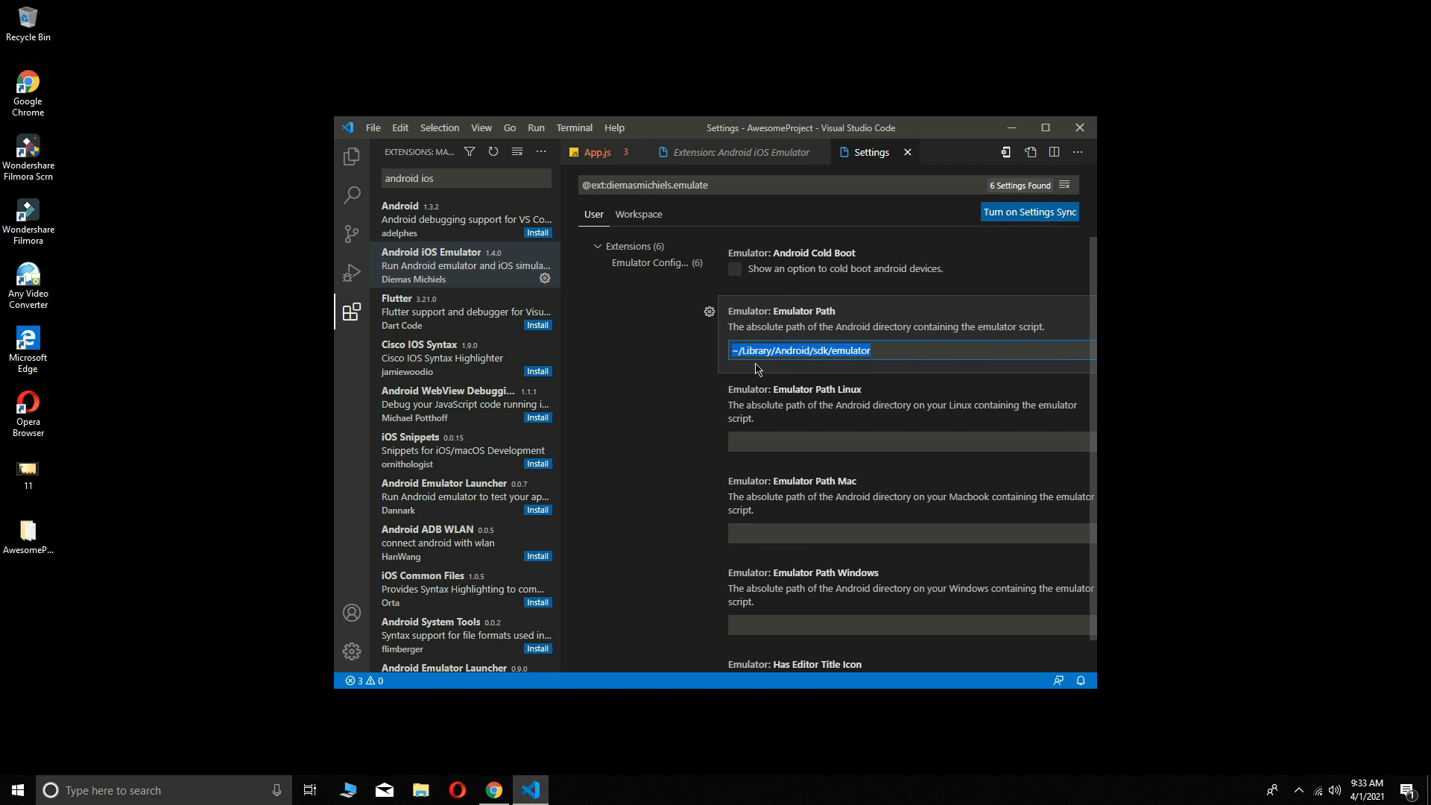
left_click(1154, 443)
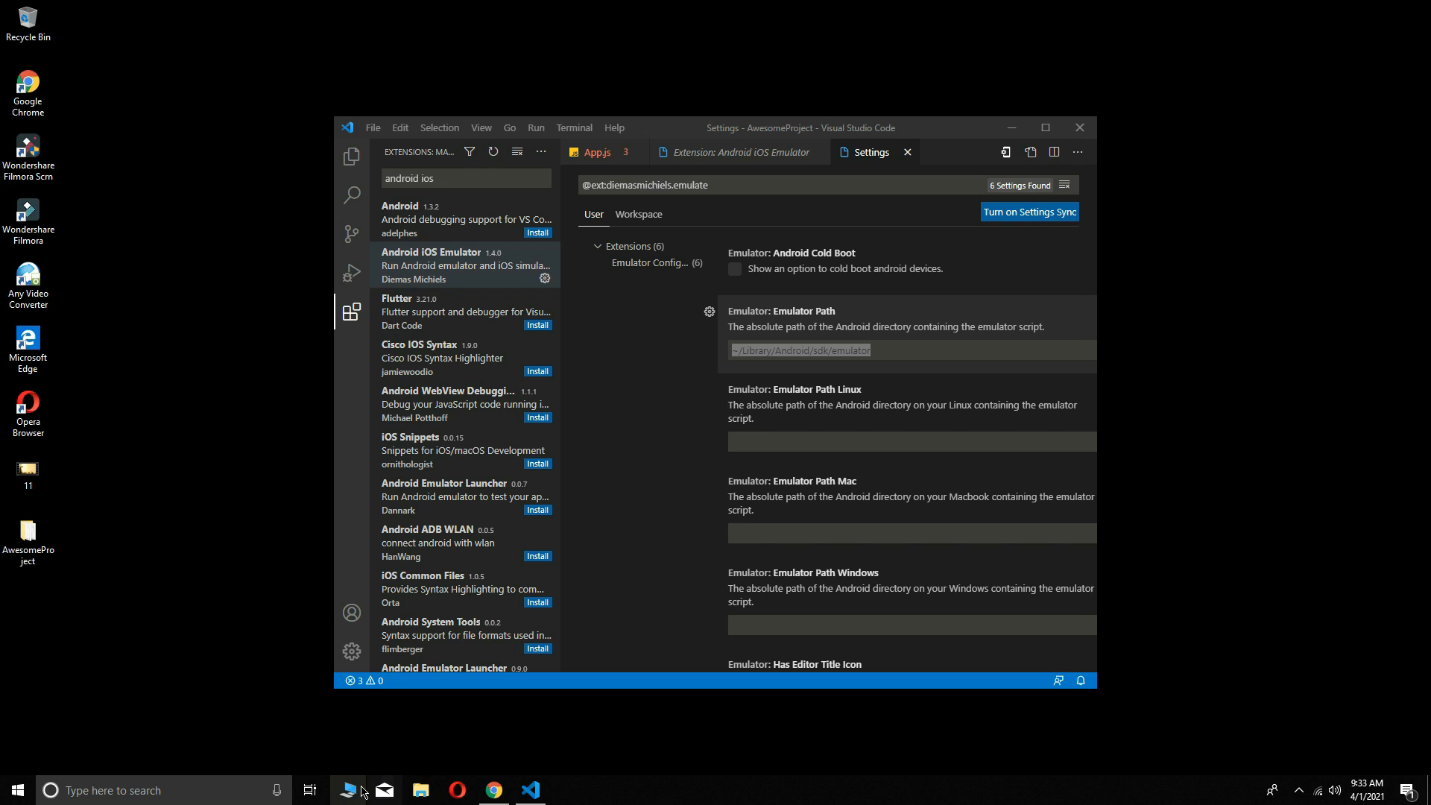
Browse to C:\Users\Coding Cafe in File Explorer and turn on the display of hidden items
left_click(420, 789)
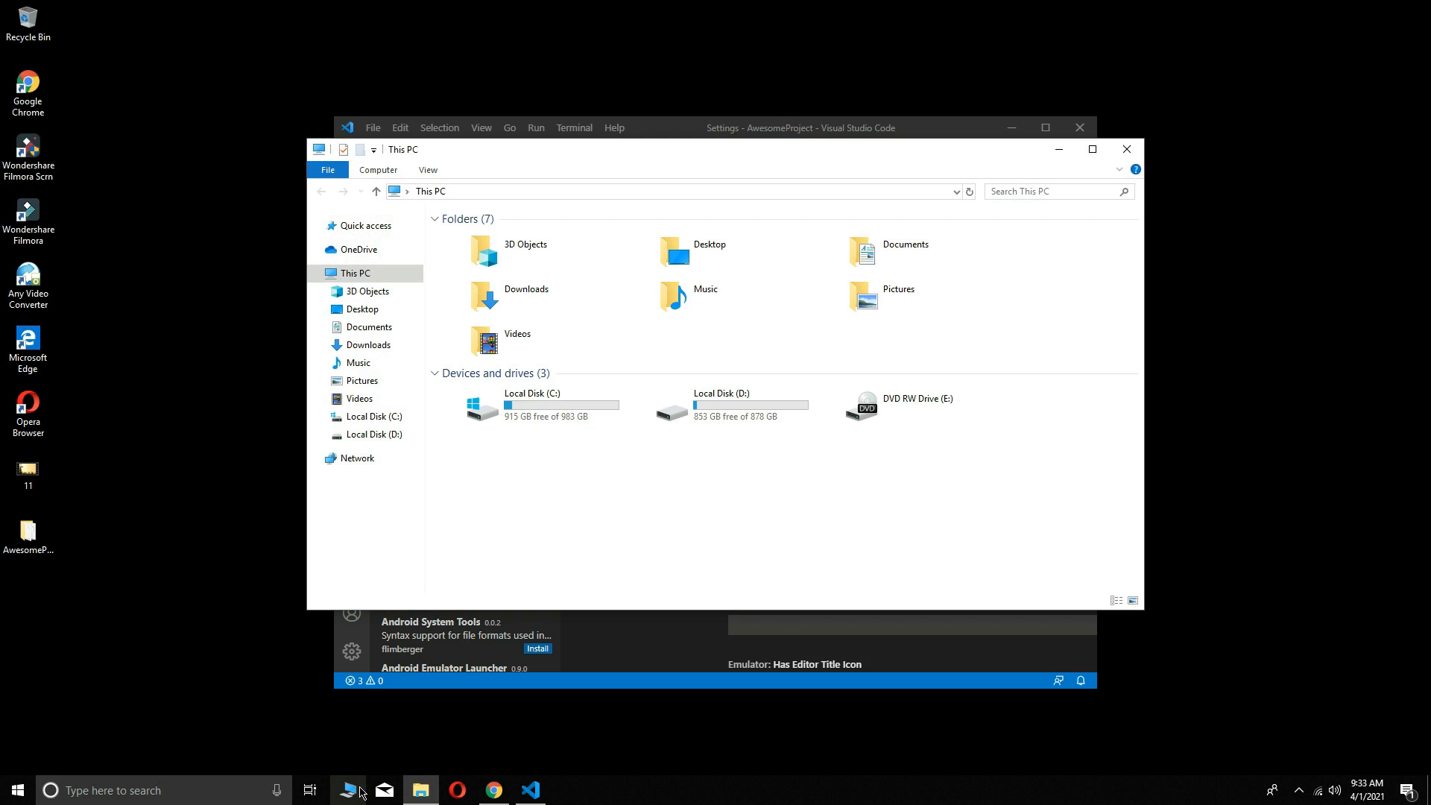
double_click(554, 409)
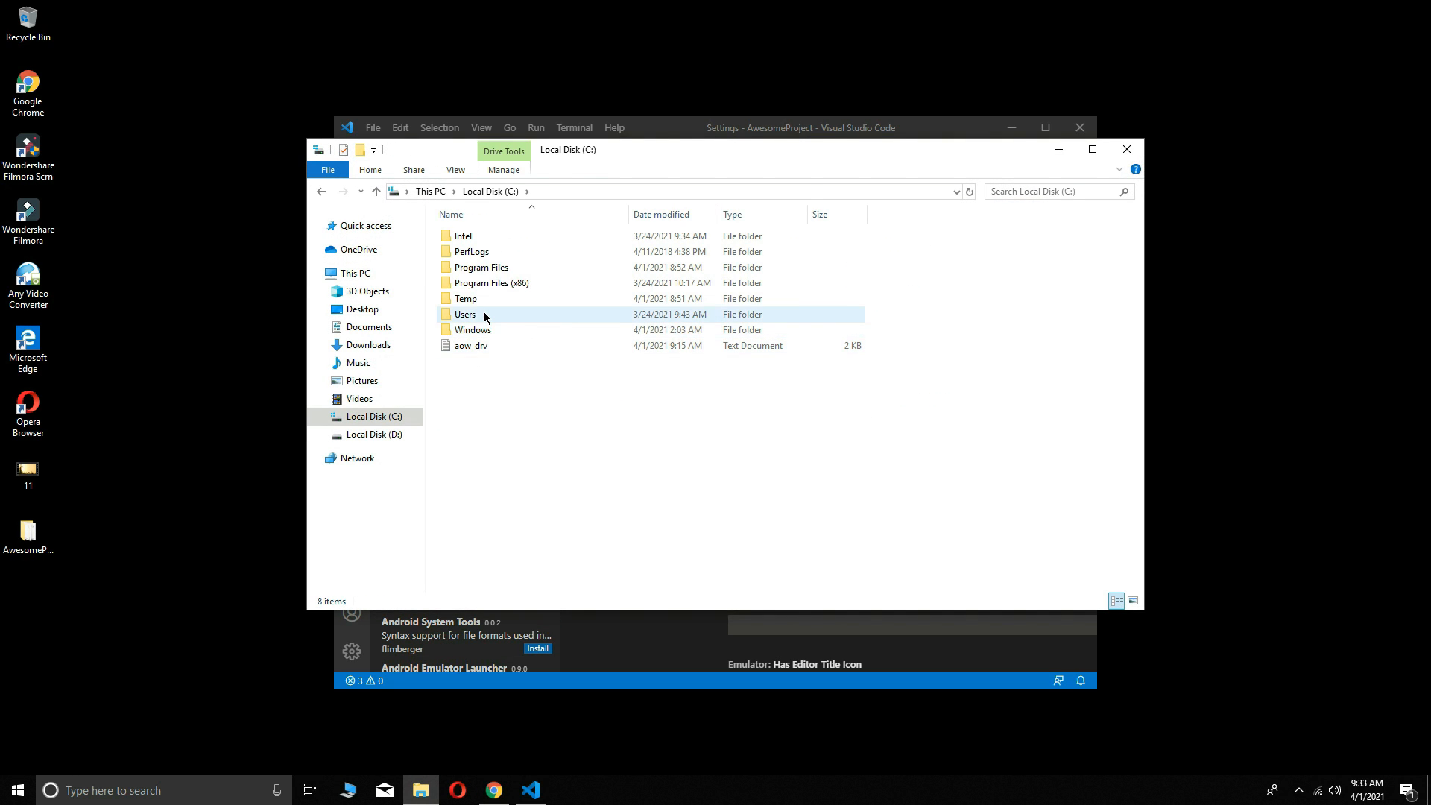
double_click(469, 314)
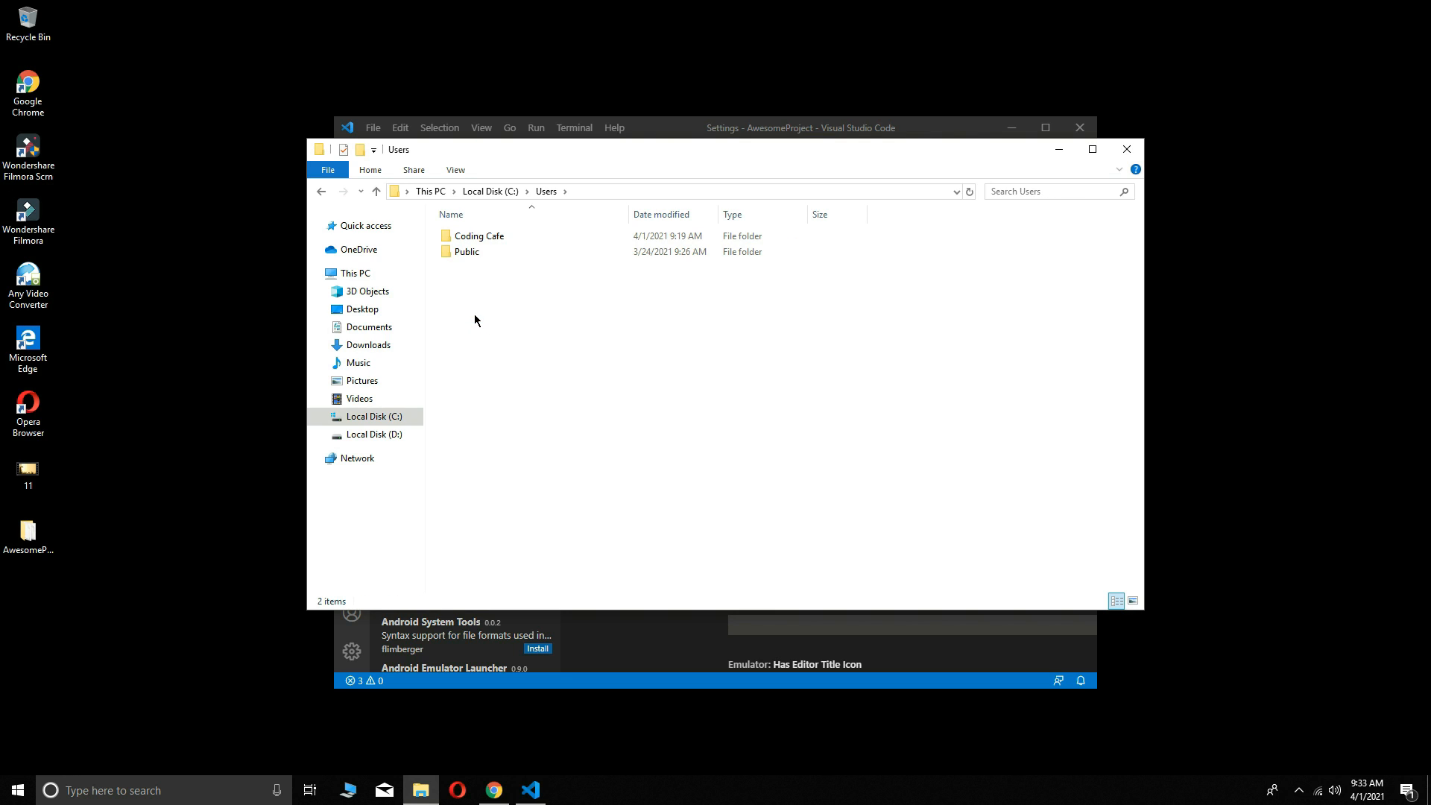
left_click(497, 238)
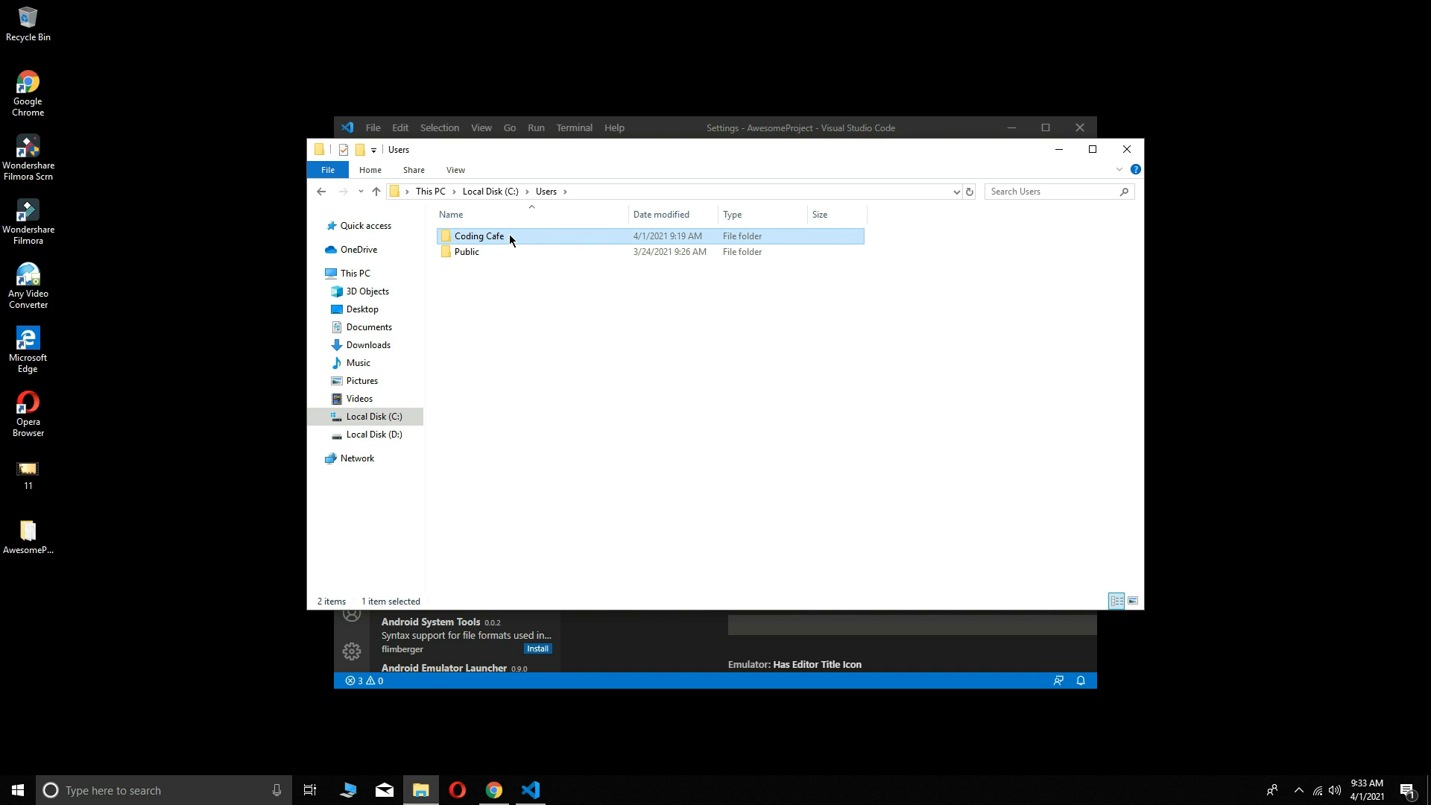
double_click(509, 239)
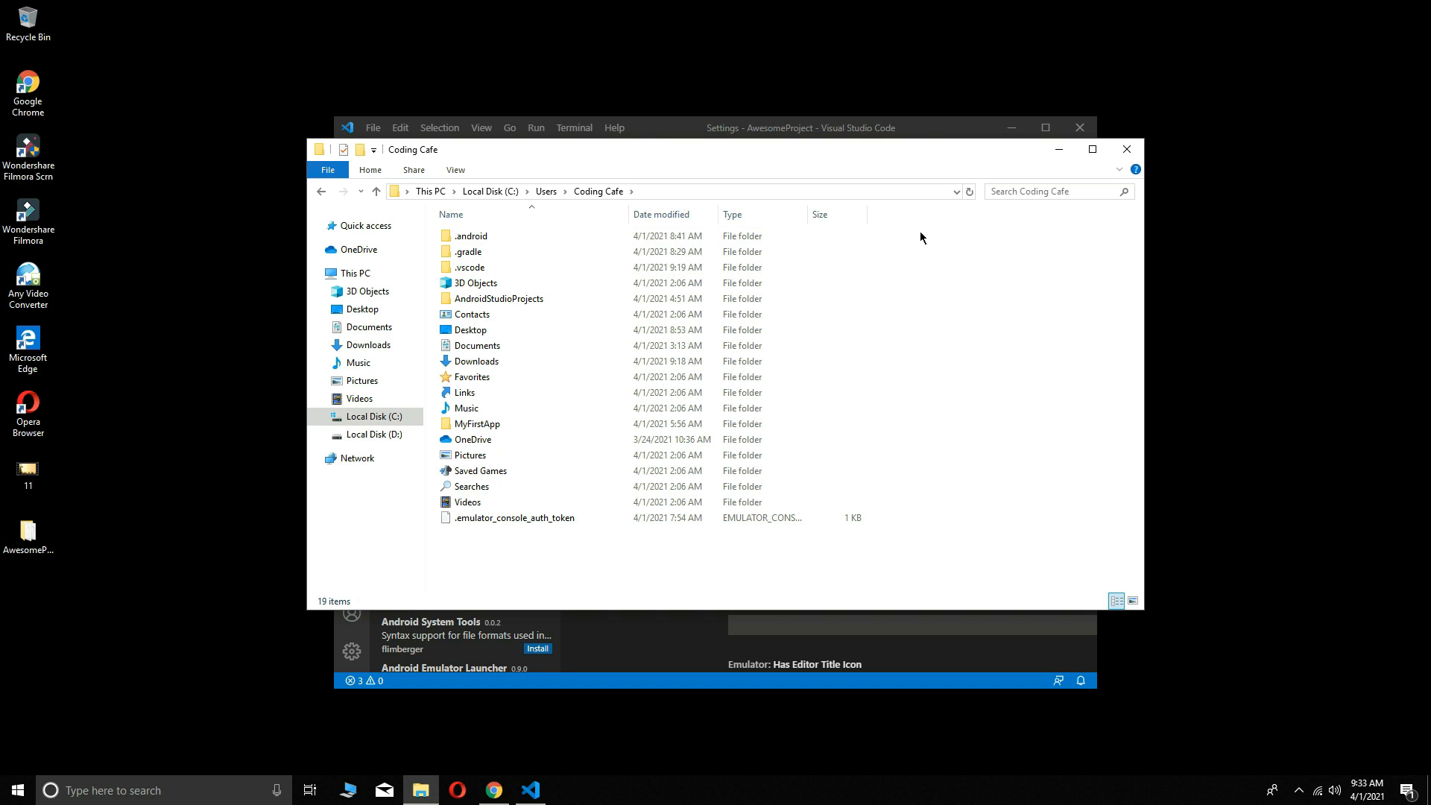
left_click(456, 170)
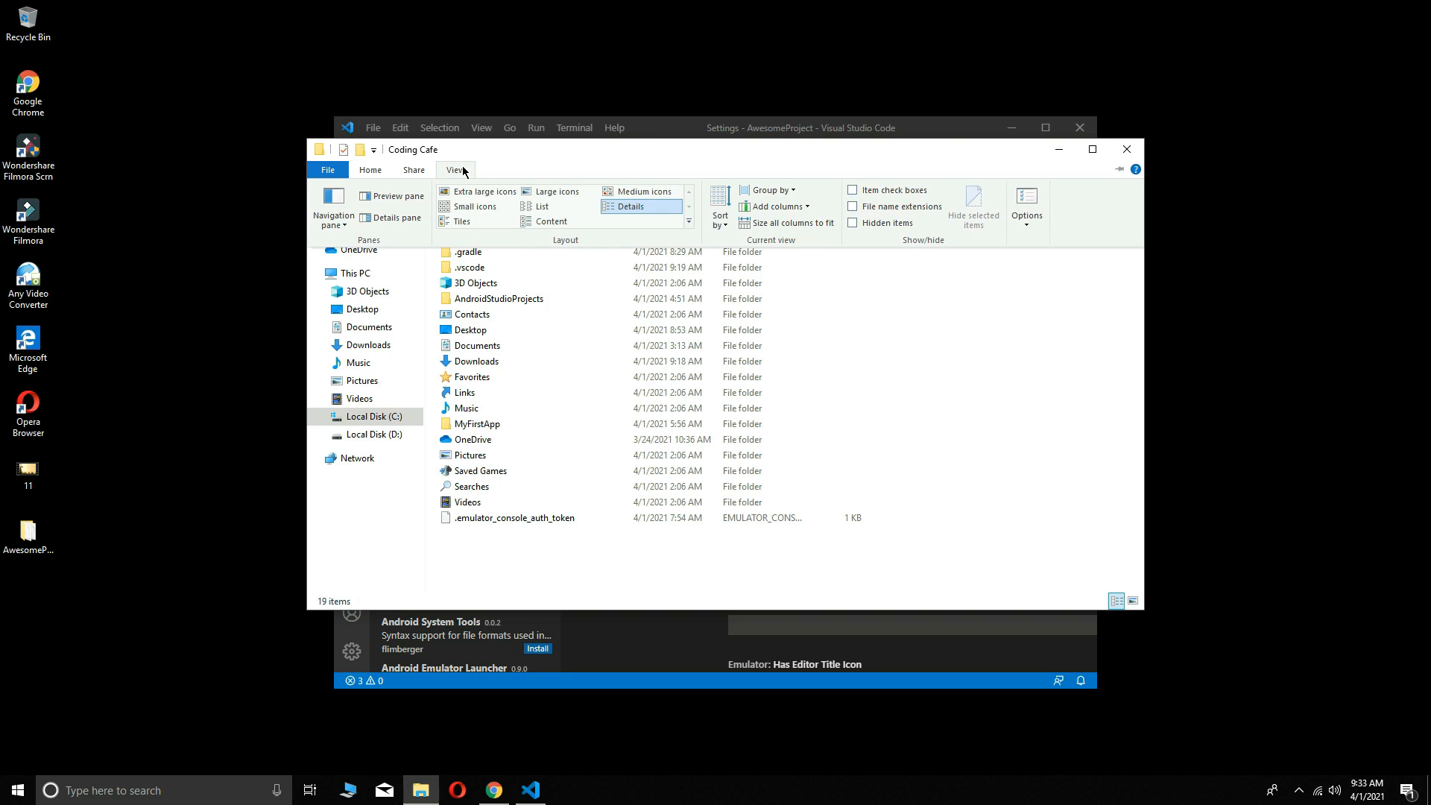
left_click(882, 225)
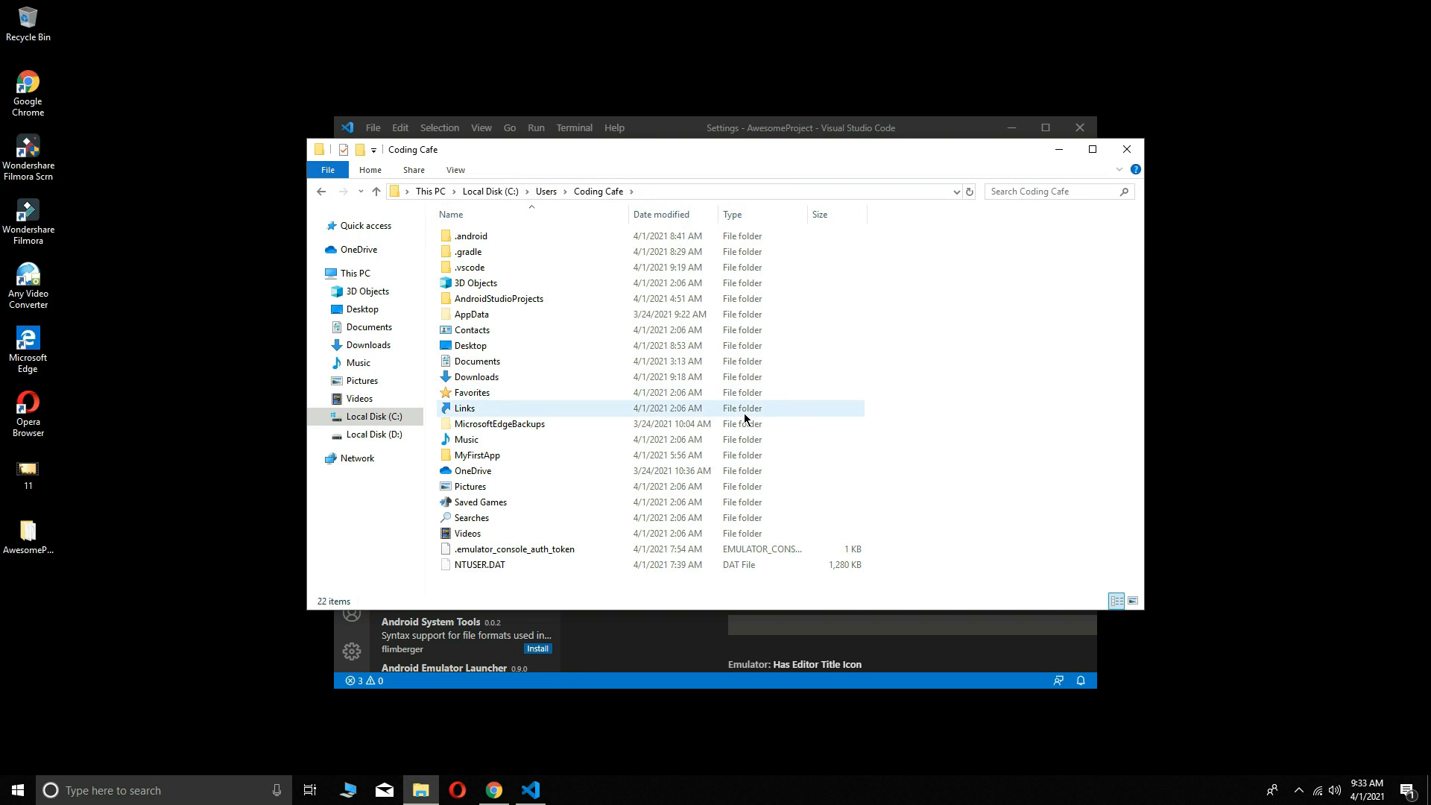
Go into the AppData\Local\Android\Sdk\emulator folder inside the user's profile folder
left_click(481, 315)
double_click(481, 315)
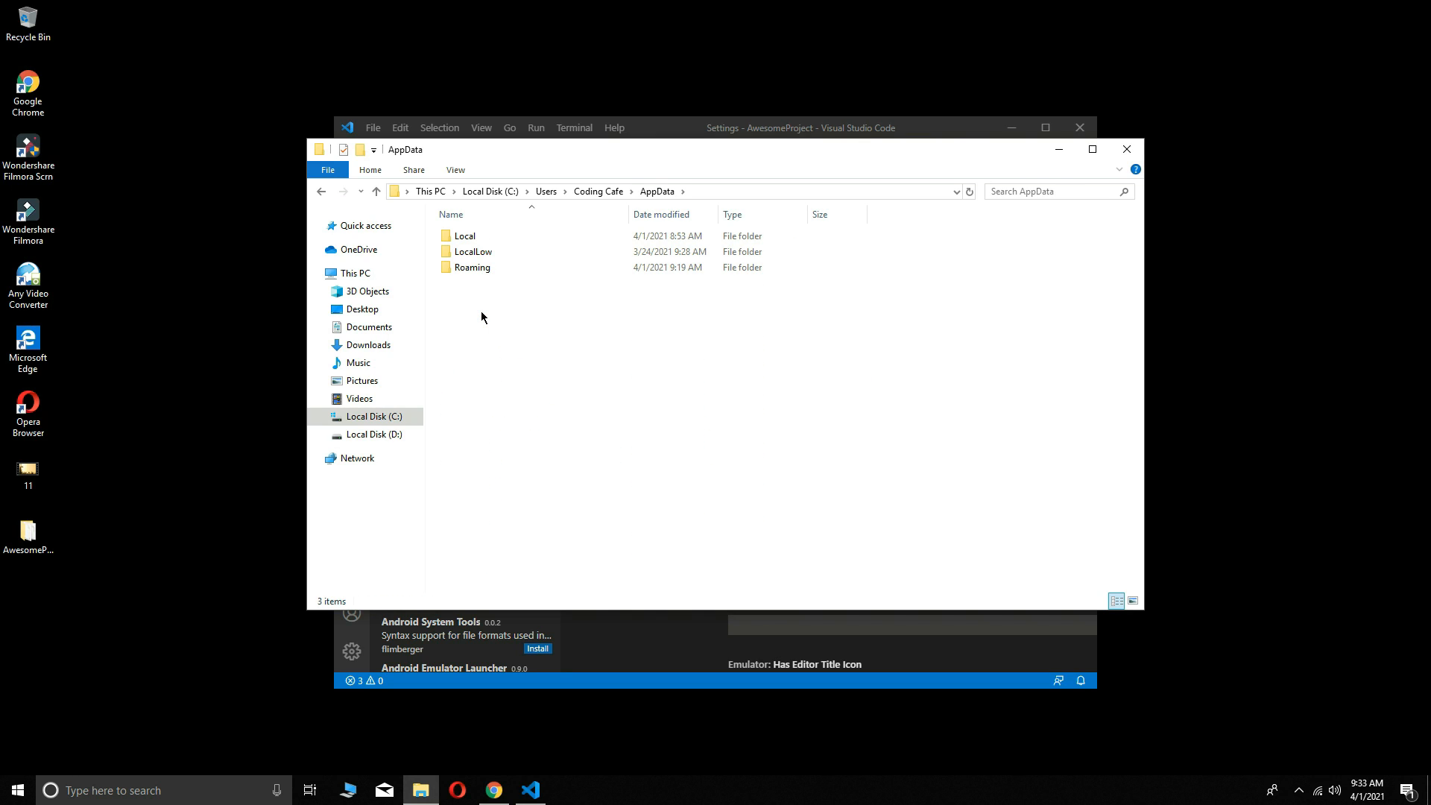
double_click(464, 236)
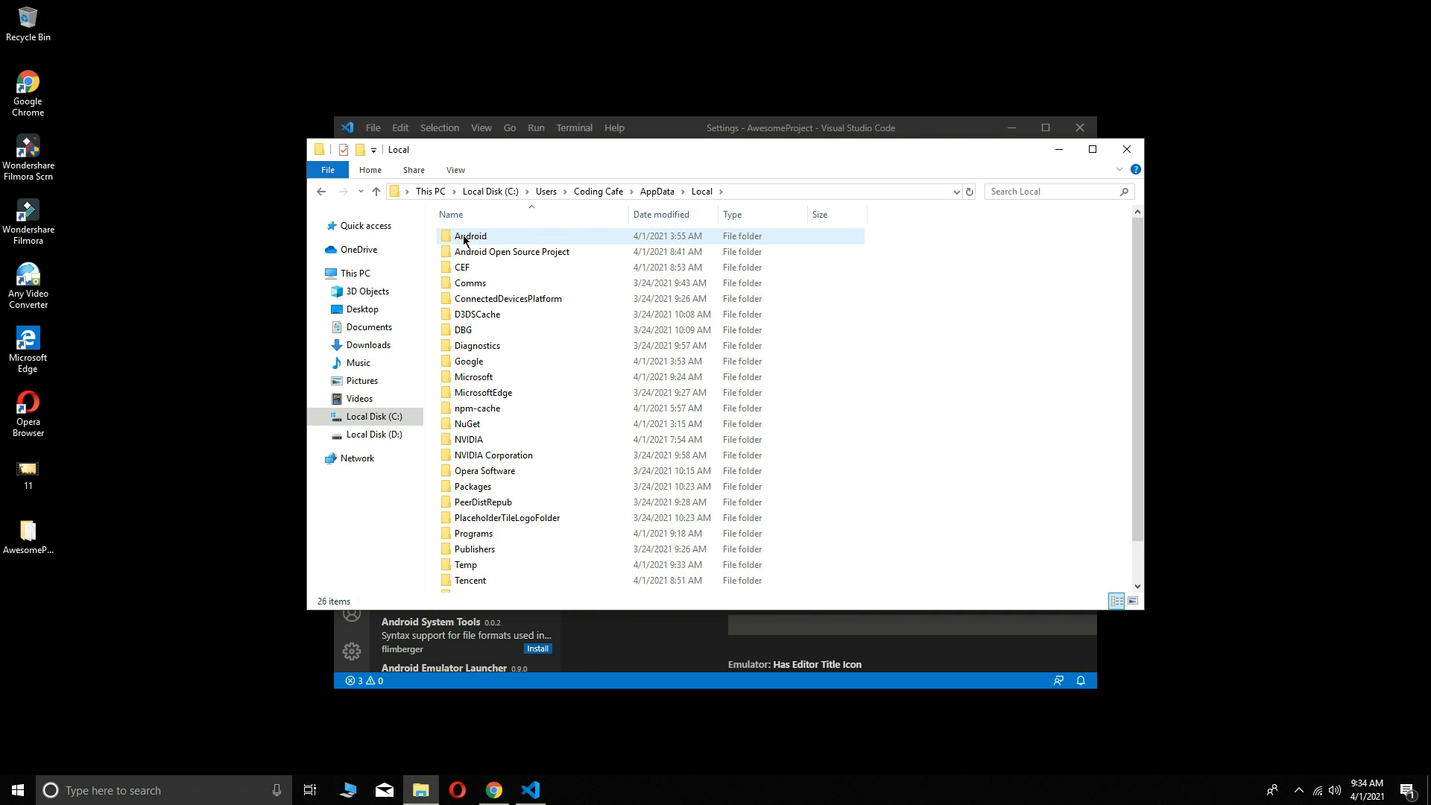
double_click(476, 235)
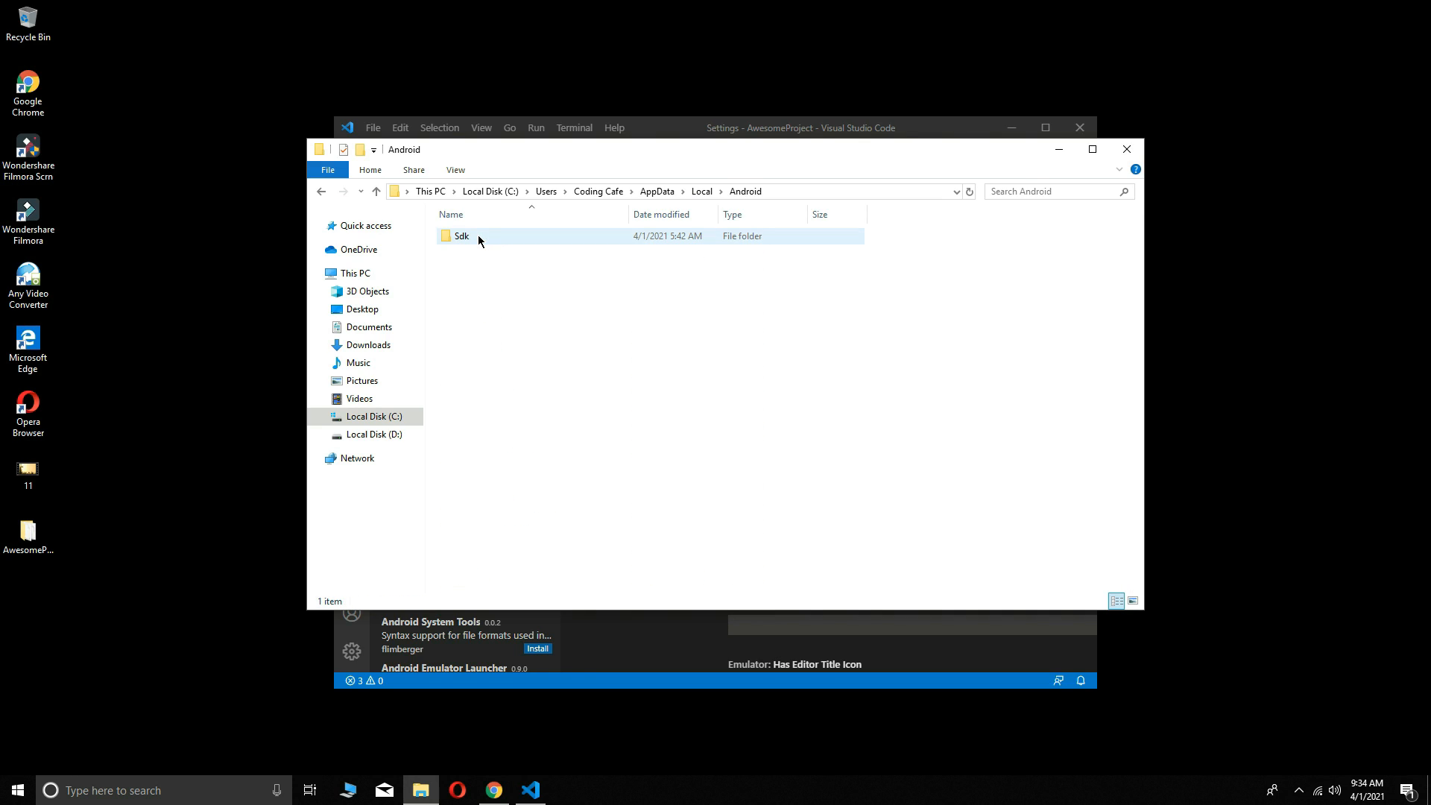
double_click(479, 237)
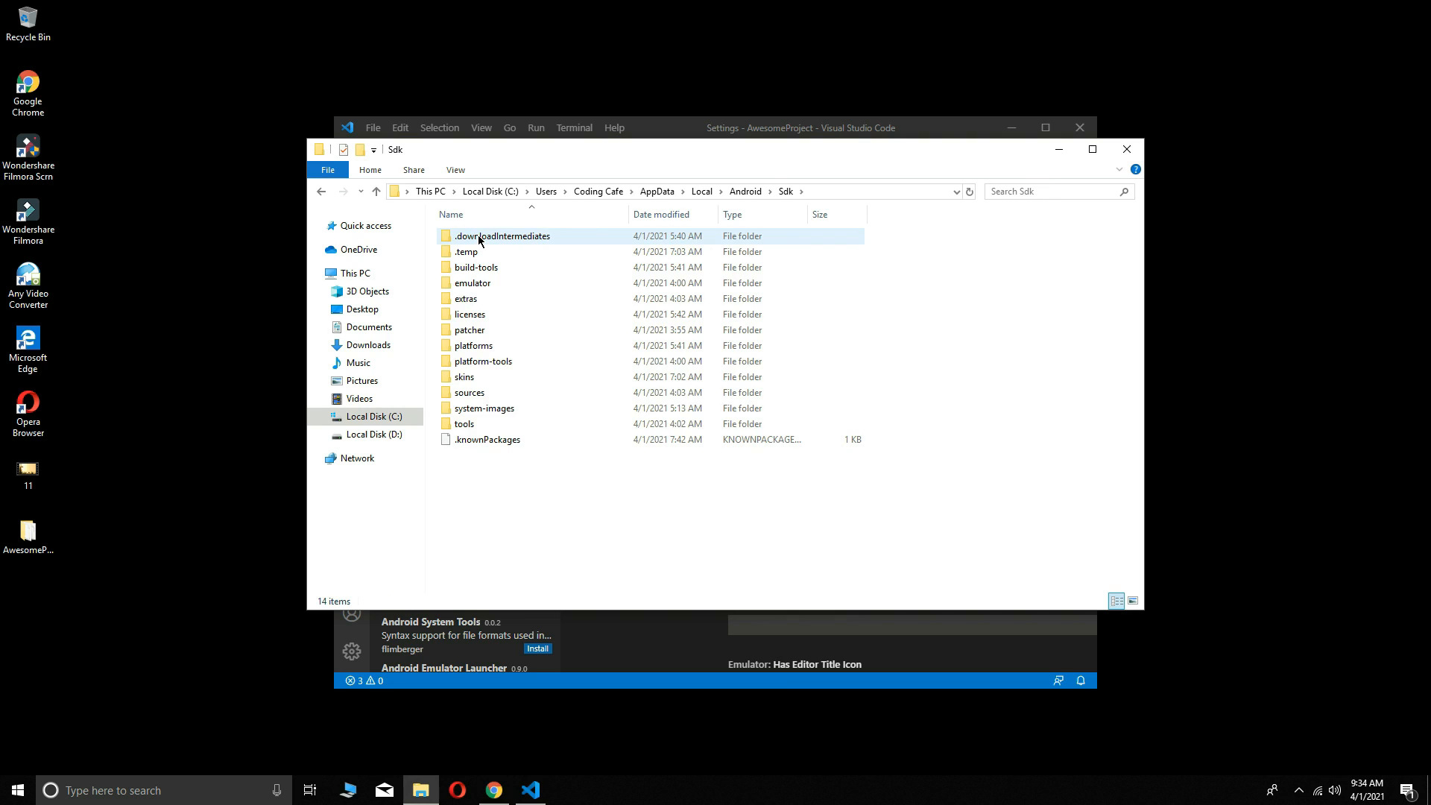
double_click(478, 289)
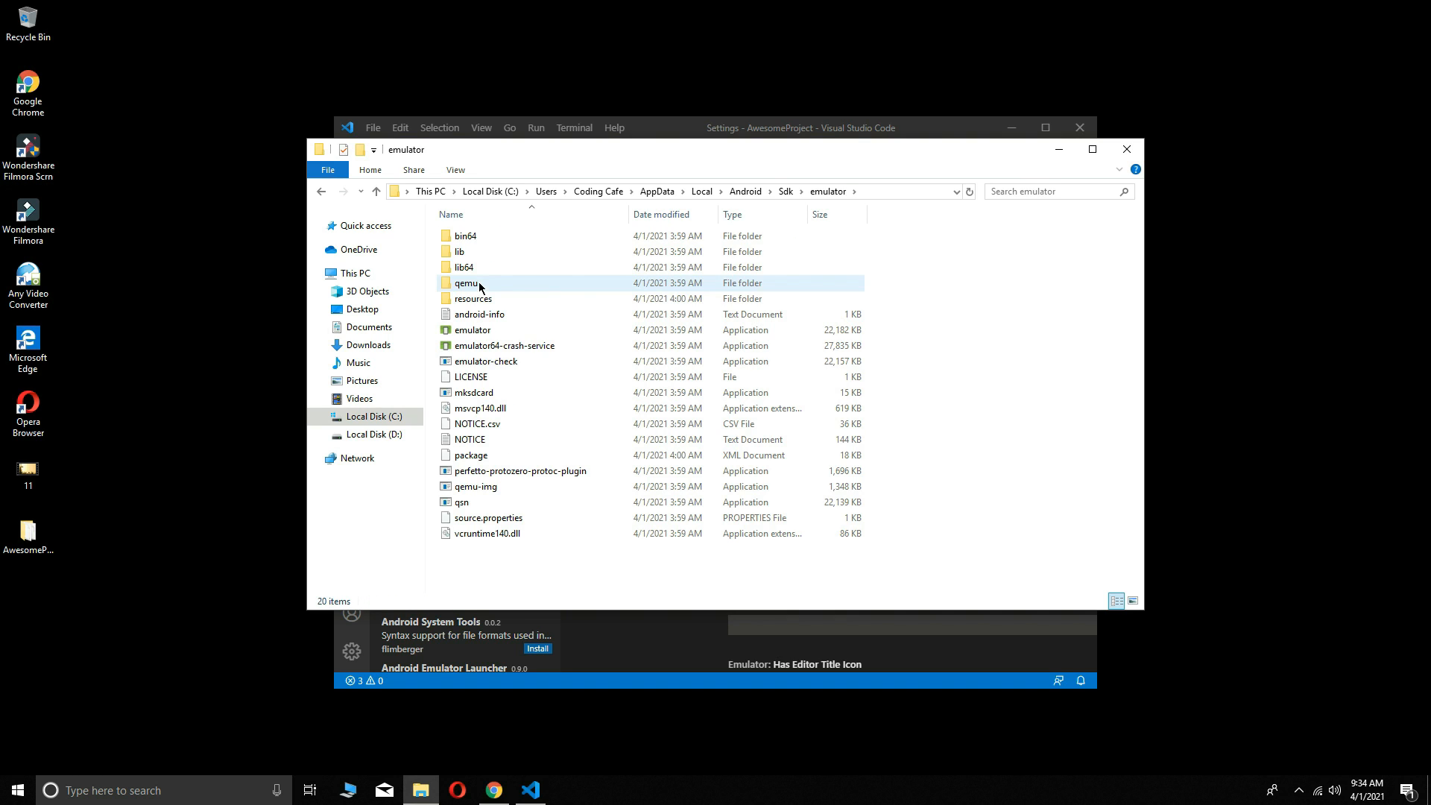
Copy the full path of the emulator folder and close File Explorer
left_click(898, 192)
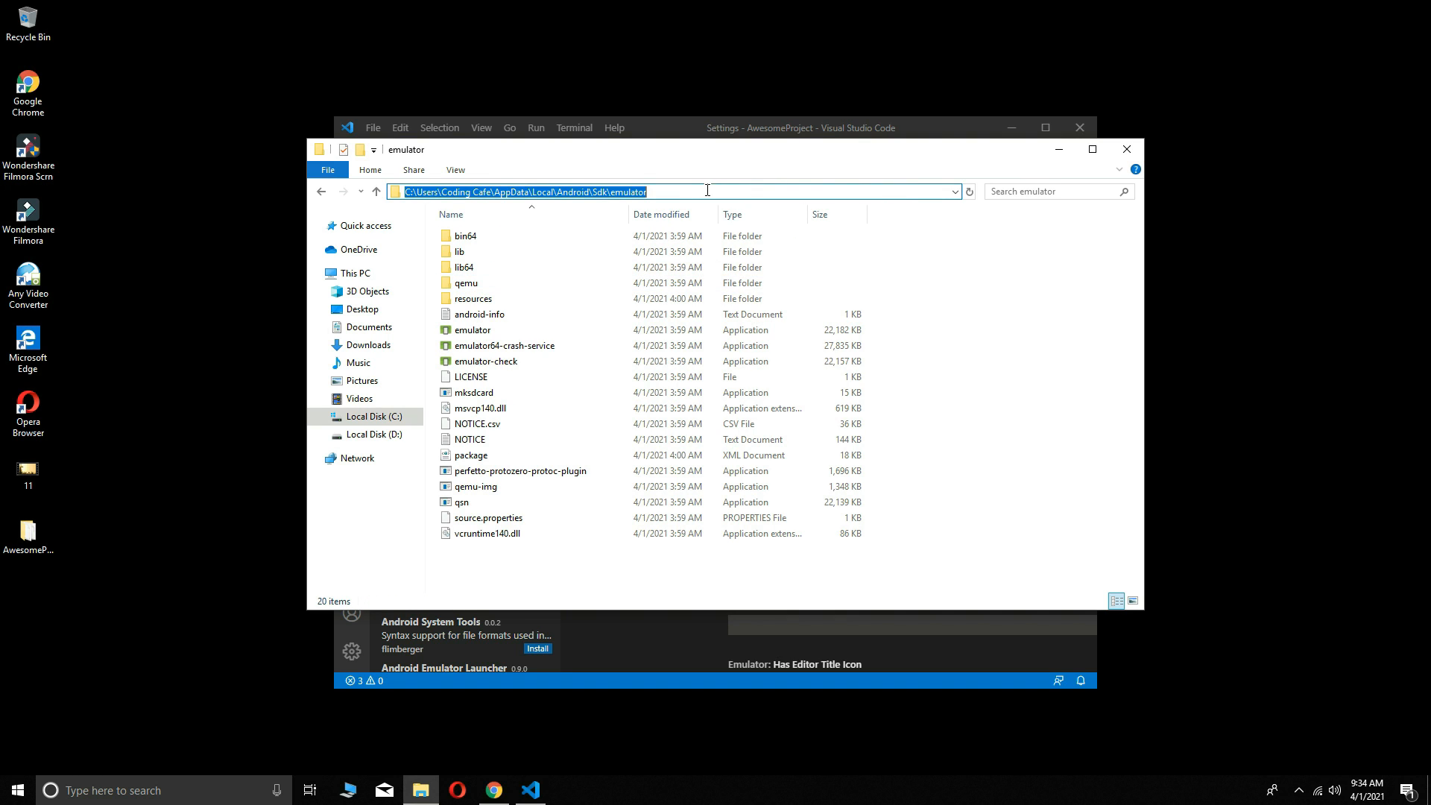
right_click(529, 192)
left_click(574, 239)
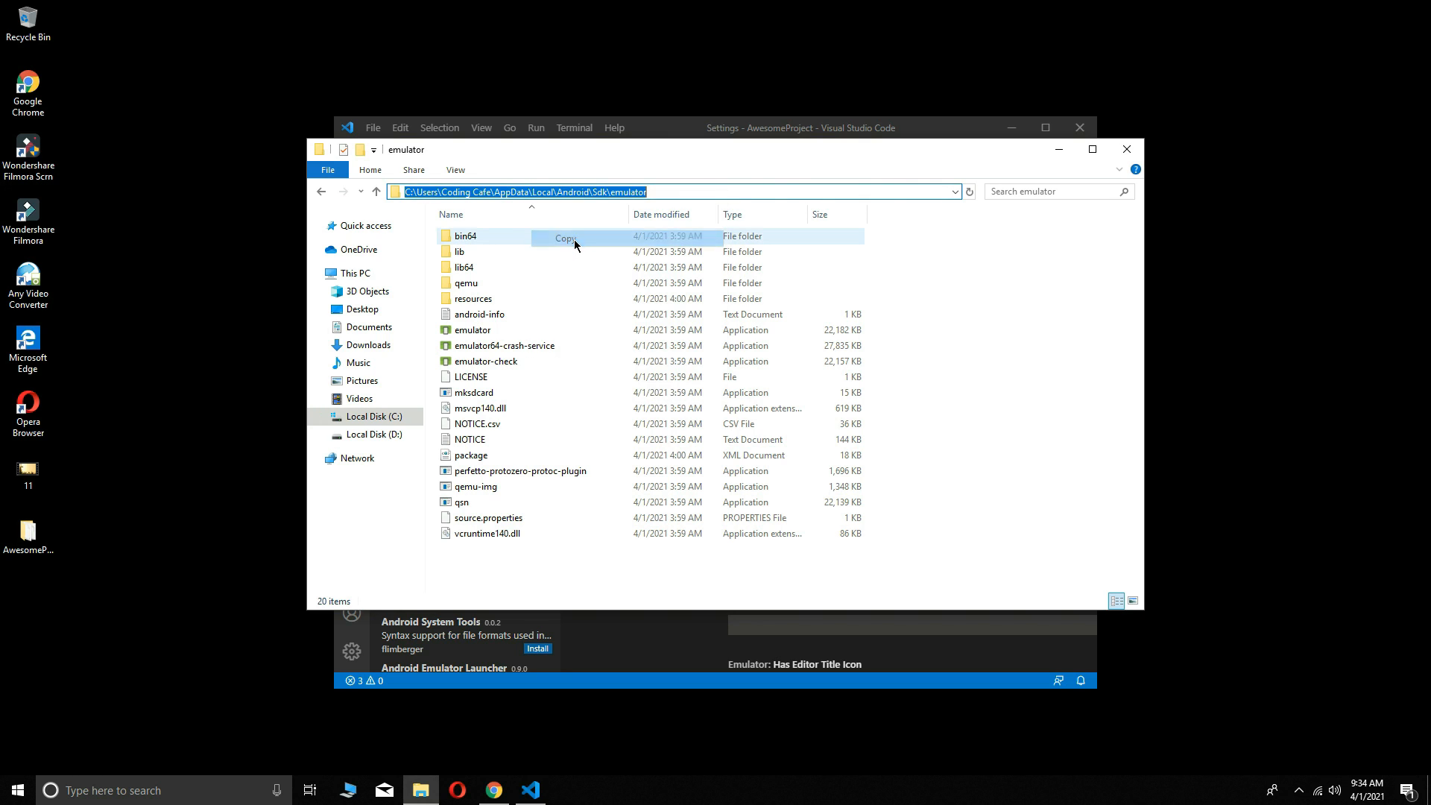
left_click(1126, 149)
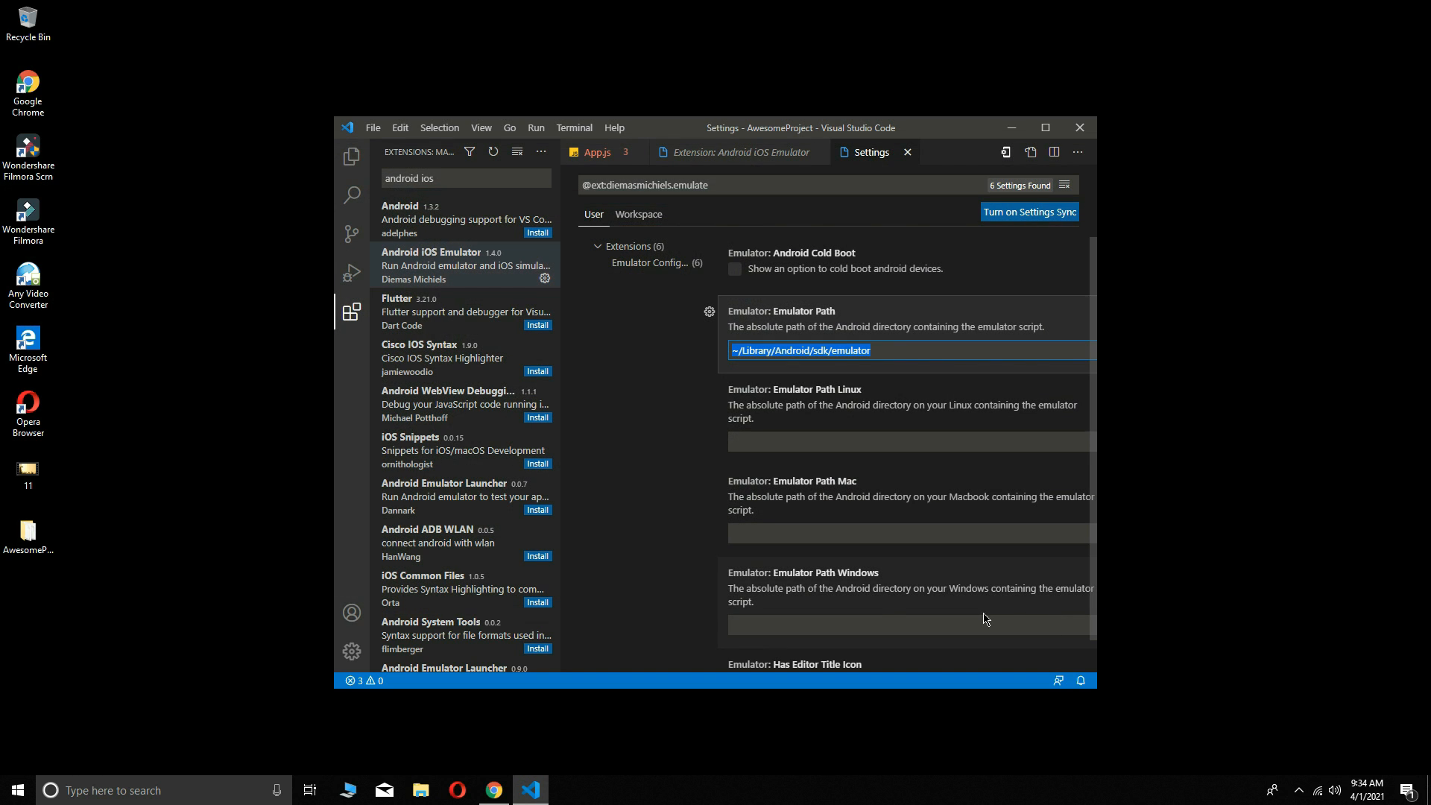
Set Emulator Path Windows to C:\Users\Coding Cafe\AppData\Local\Android\Sdk\emulator, then close the settings and the extension page
left_click(801, 623)
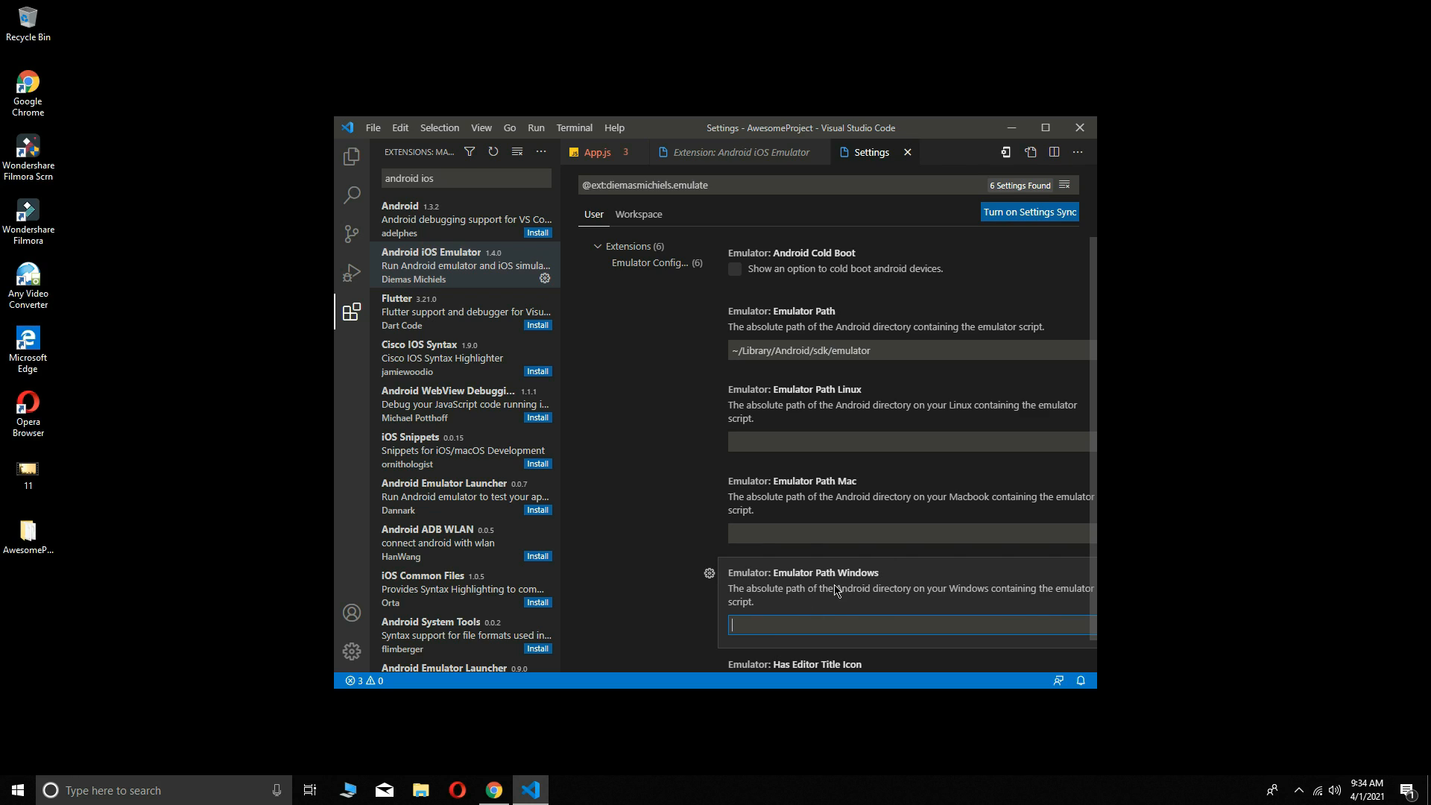
key("ctrl+v")
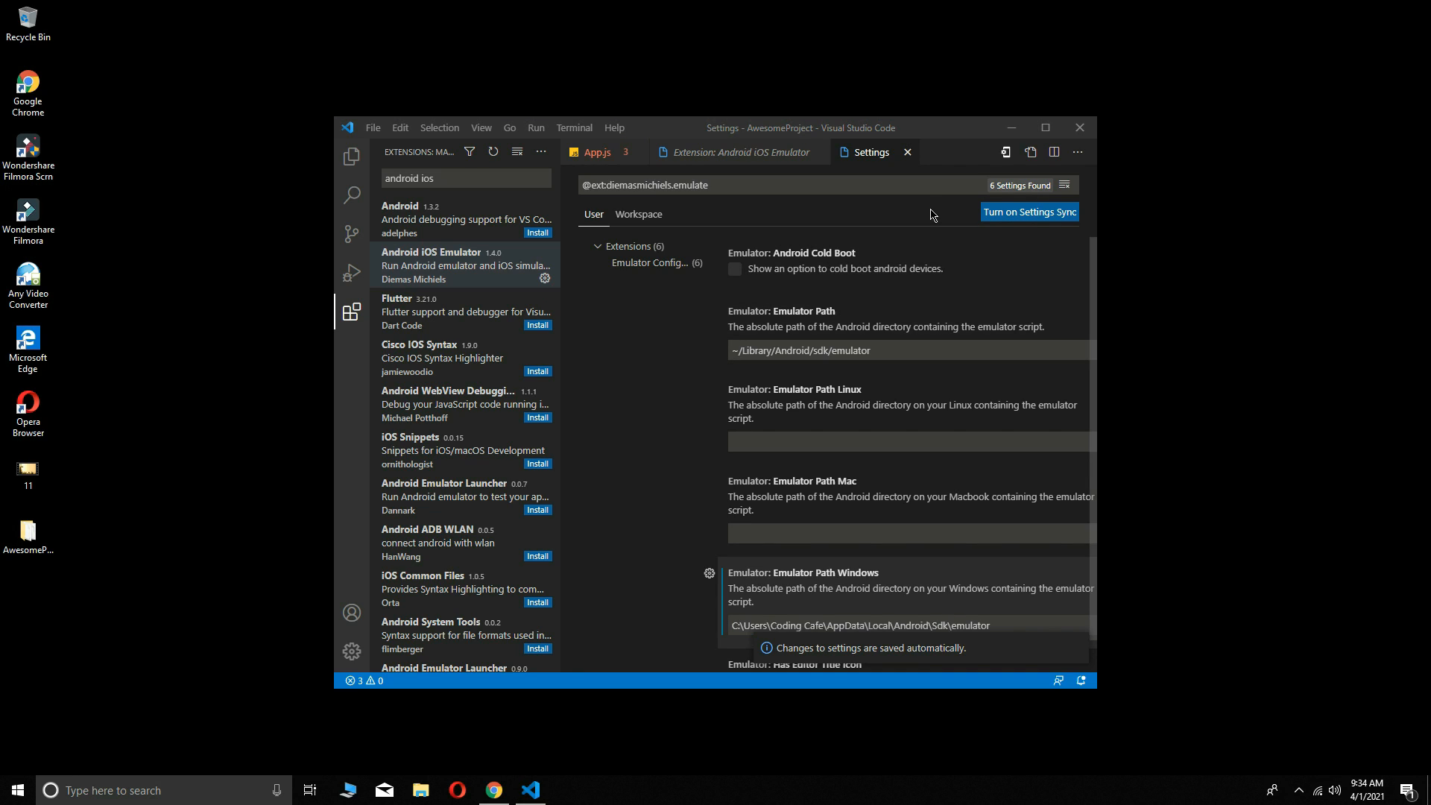
left_click(908, 153)
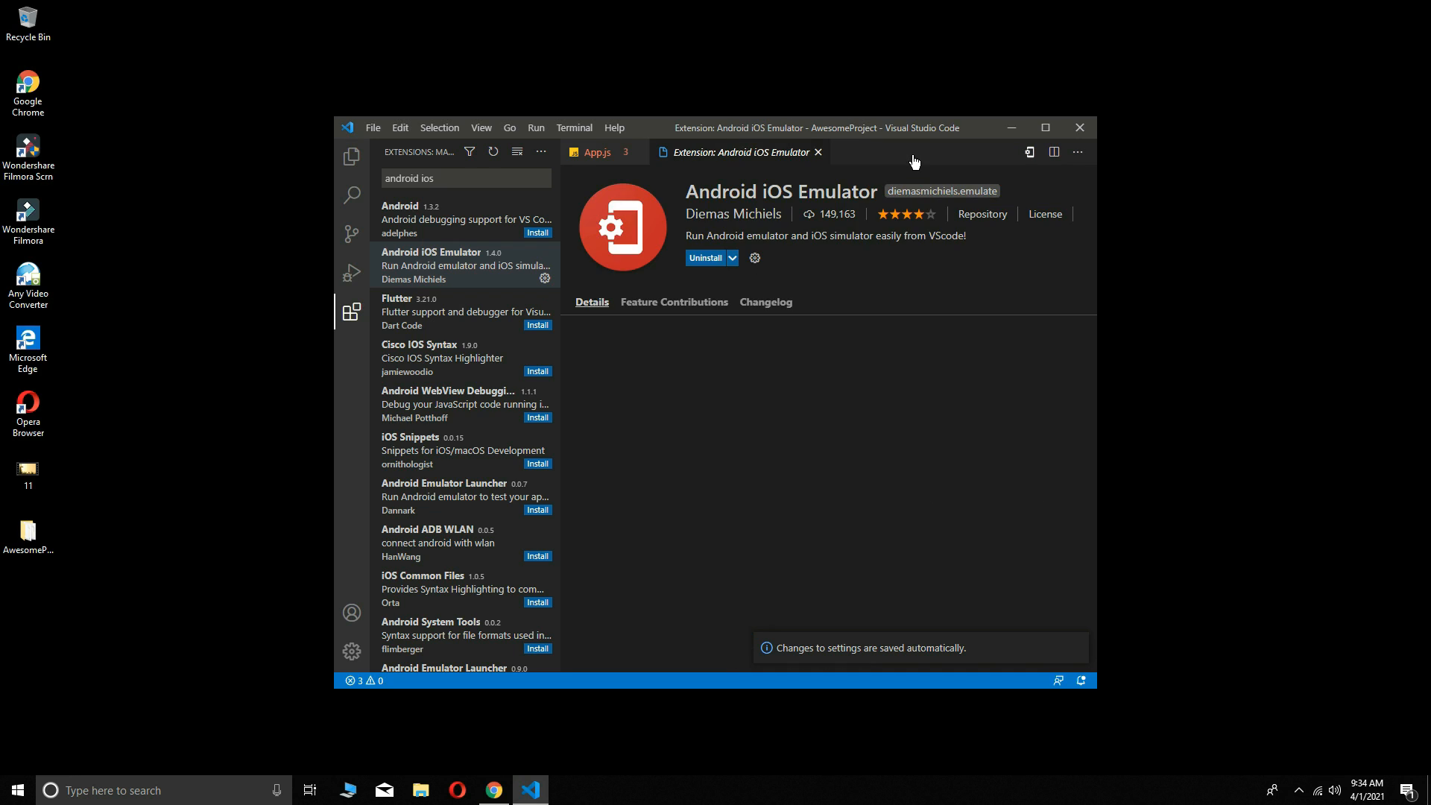
left_click(817, 152)
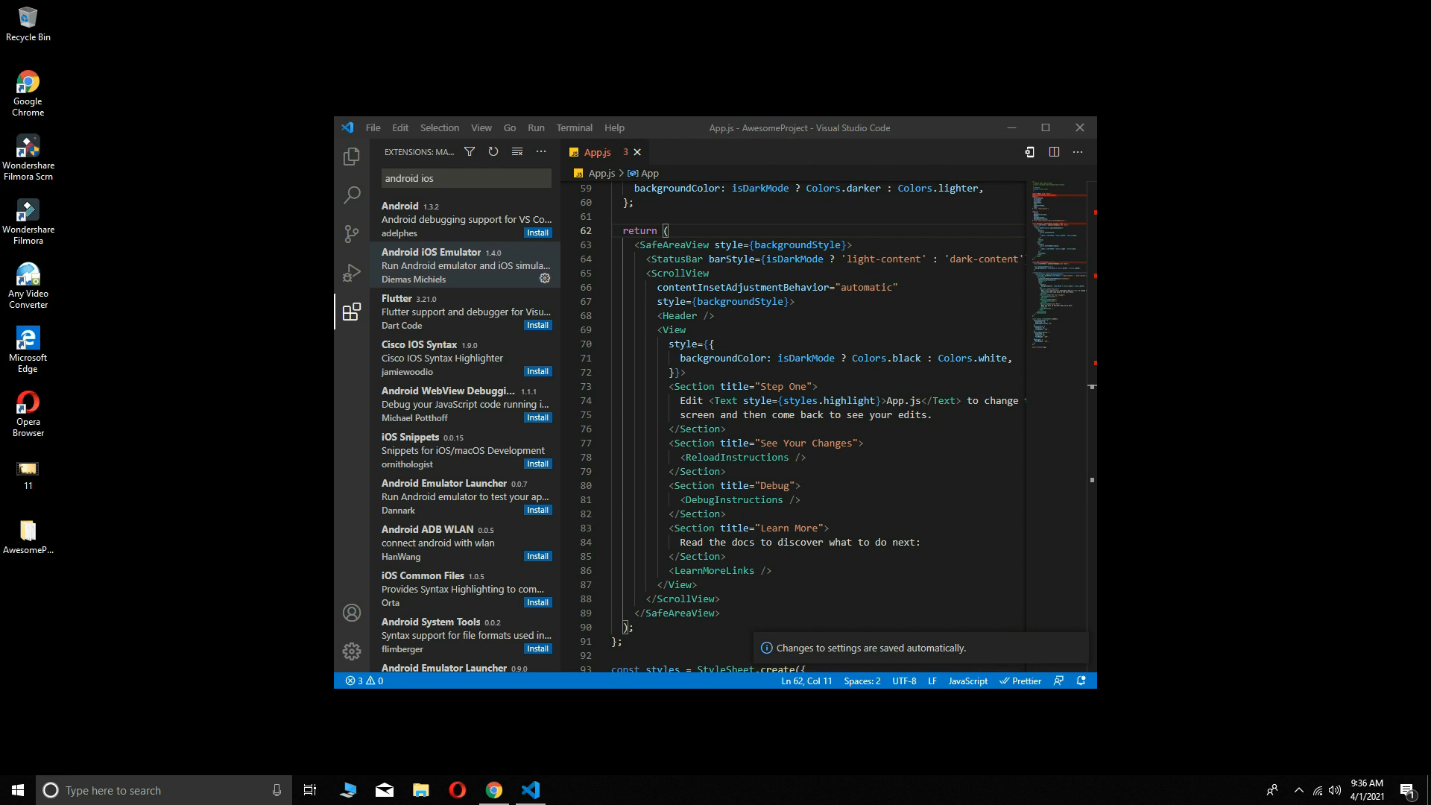
Launch the Pixel_3a_API_30_x86 Android emulator through the emulator extension from within the code editor
left_click(1031, 155)
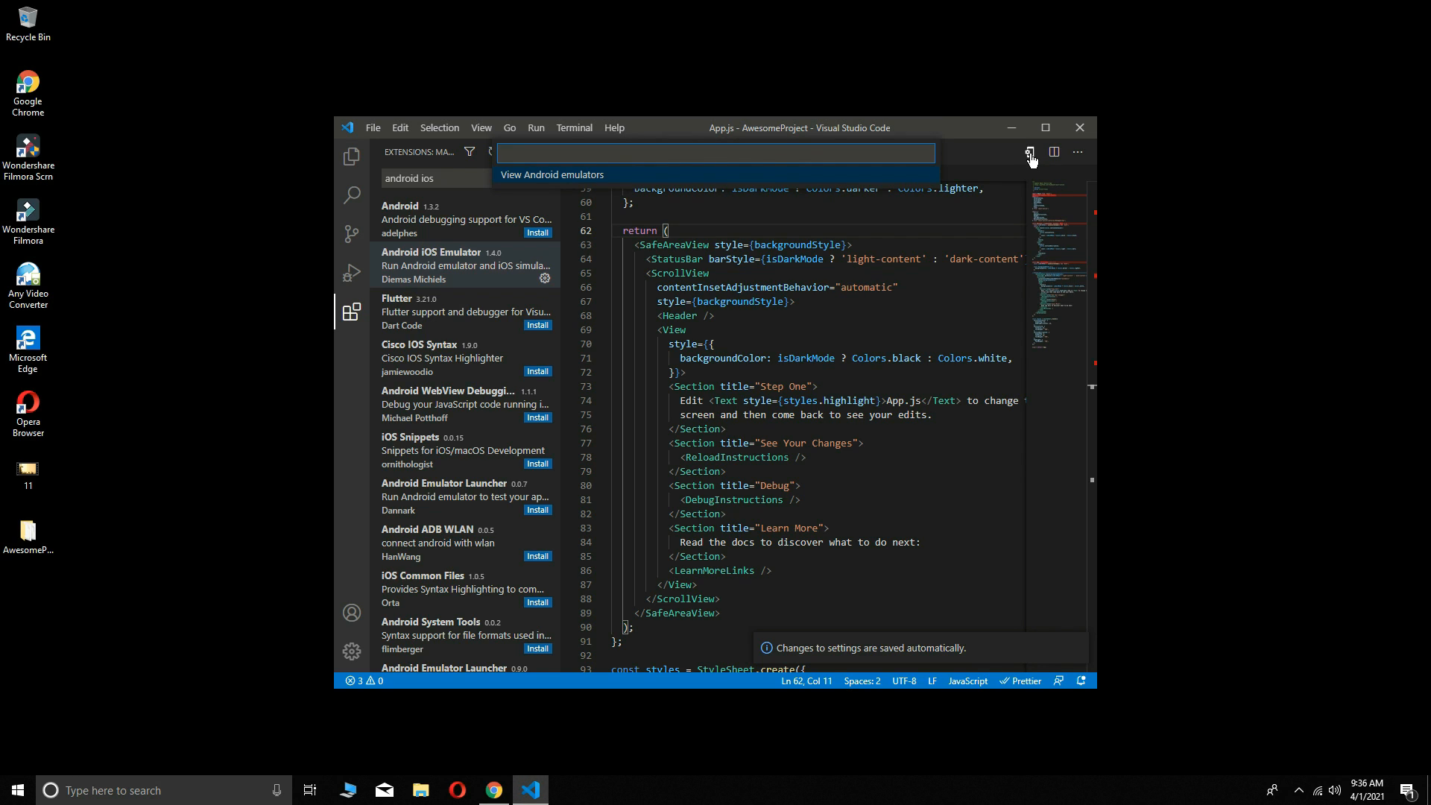
left_click(531, 177)
left_click(556, 179)
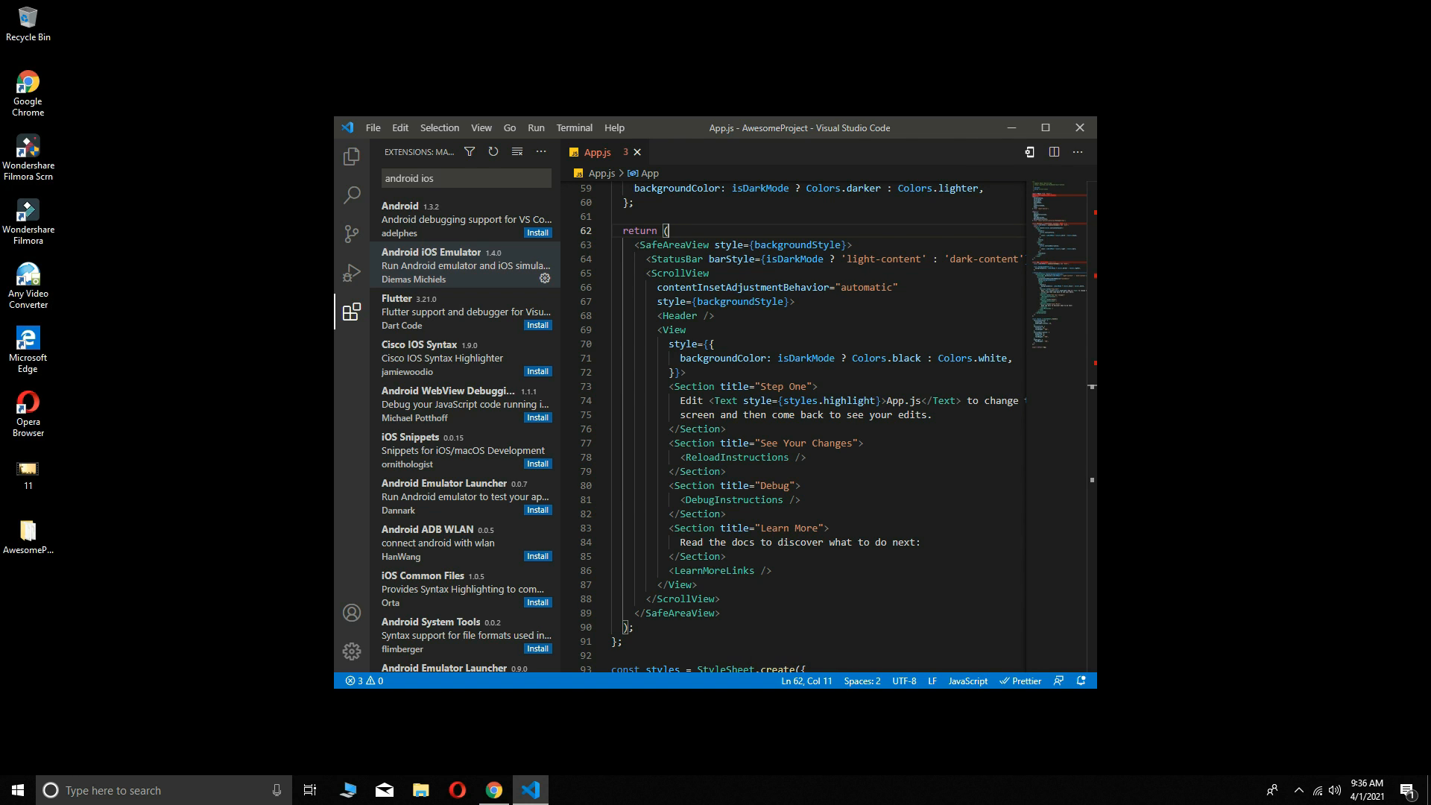
Enlarge the code editor window beside the emulator and open App.js from the project's file explorer
left_click_drag(871, 135, 541, 50)
left_click_drag(771, 608, 1074, 761)
left_click_drag(1117, 118, 1300, 110)
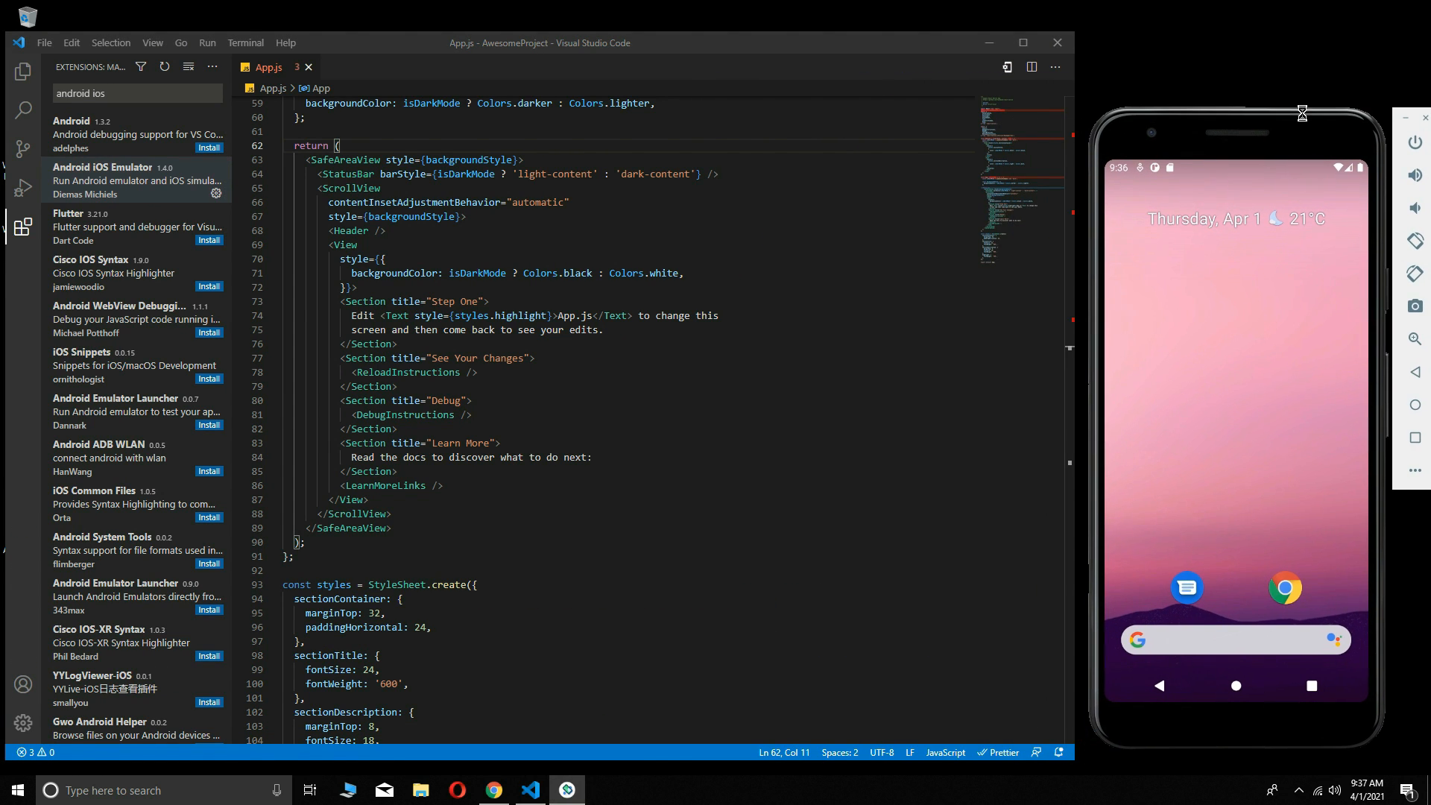
left_click(23, 71)
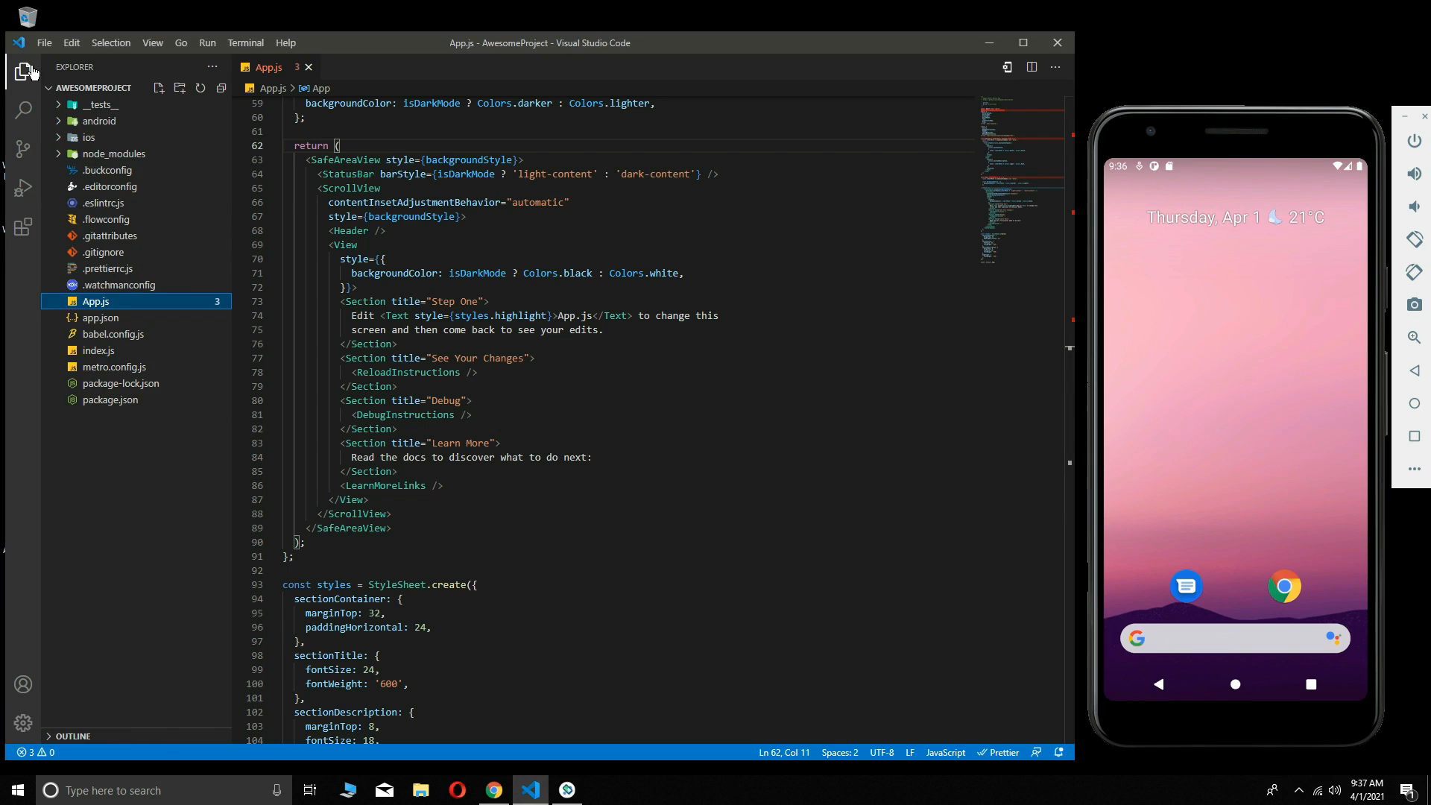
double_click(96, 307)
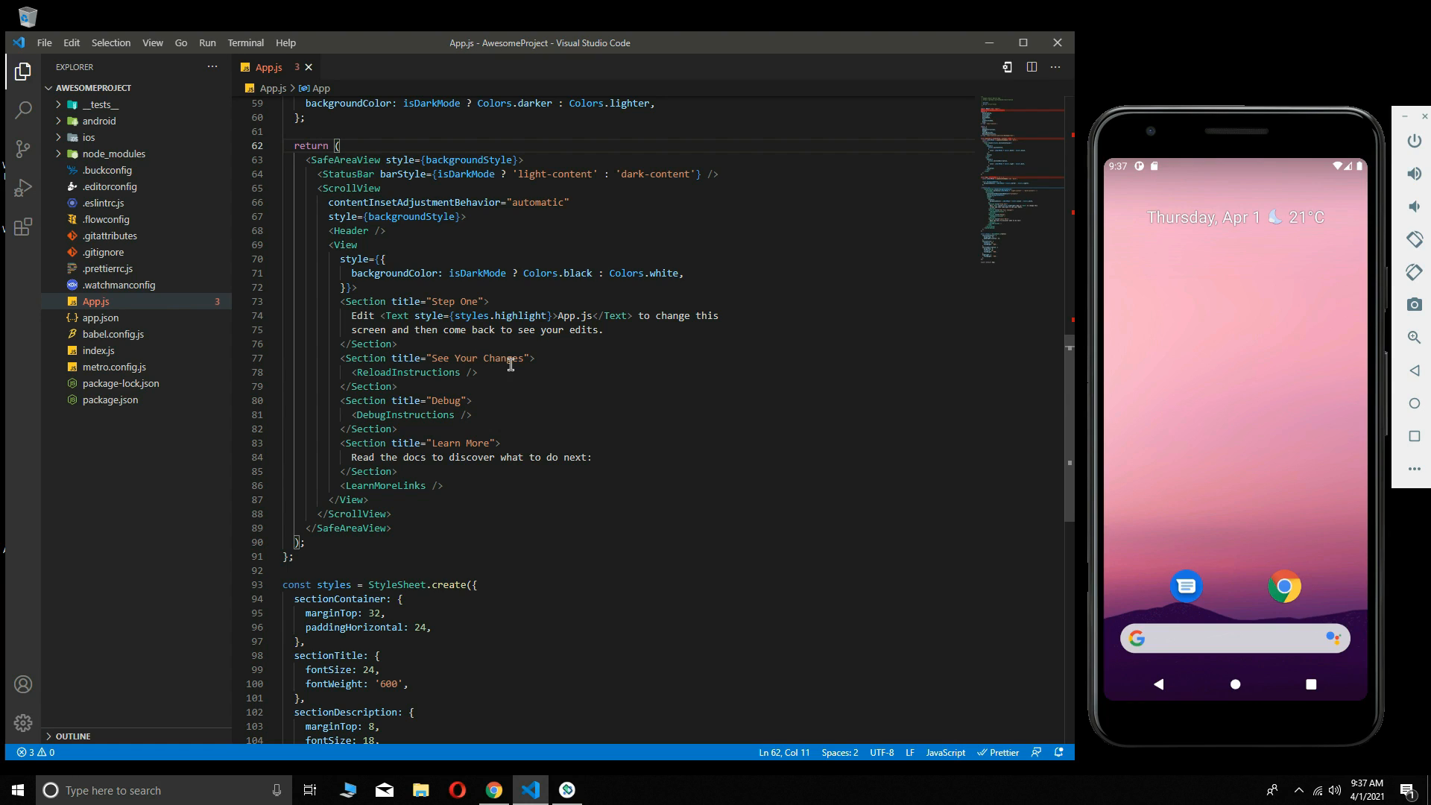
Open a new terminal in the AwesomeProject folder and run "npx react-native run-android"
left_click(246, 45)
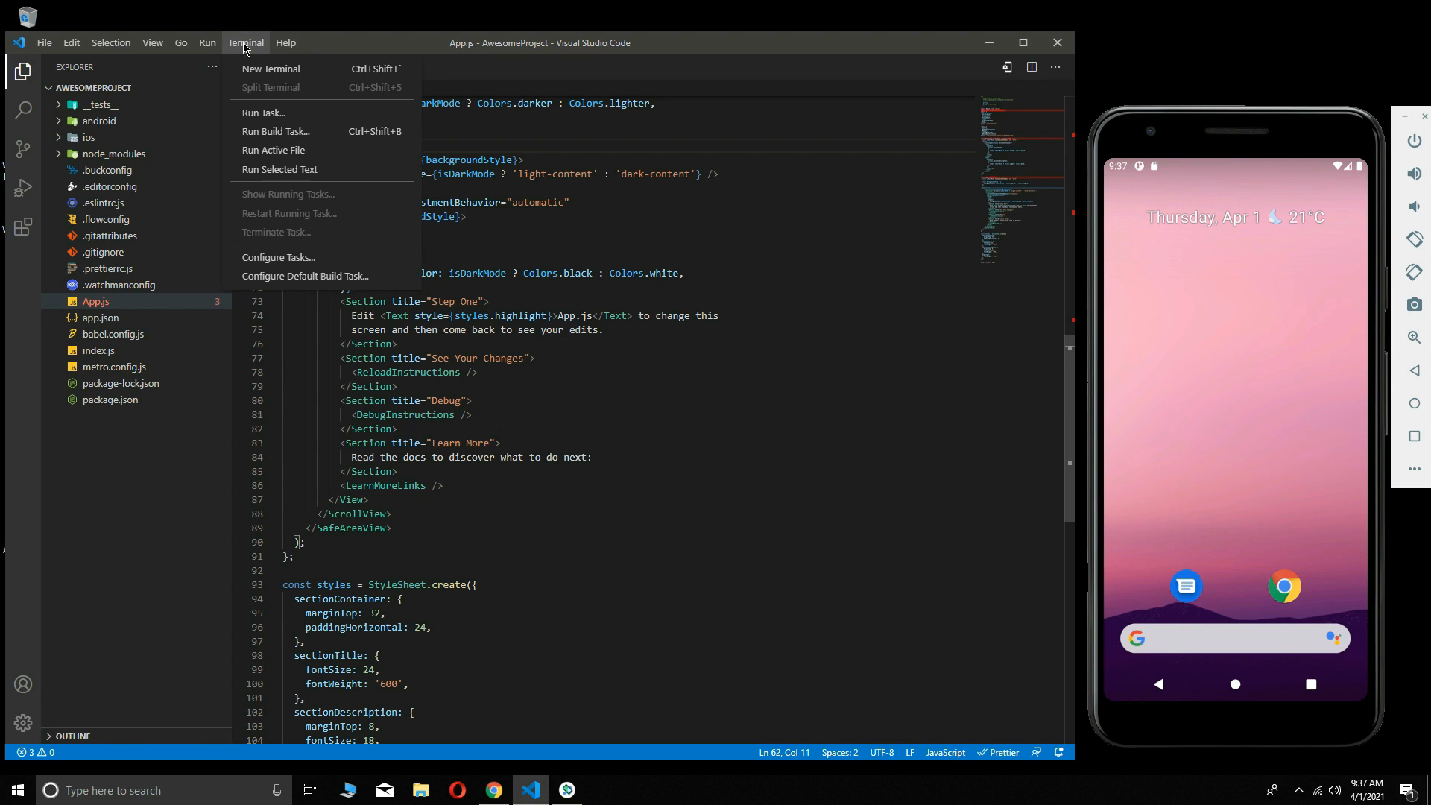
left_click(286, 73)
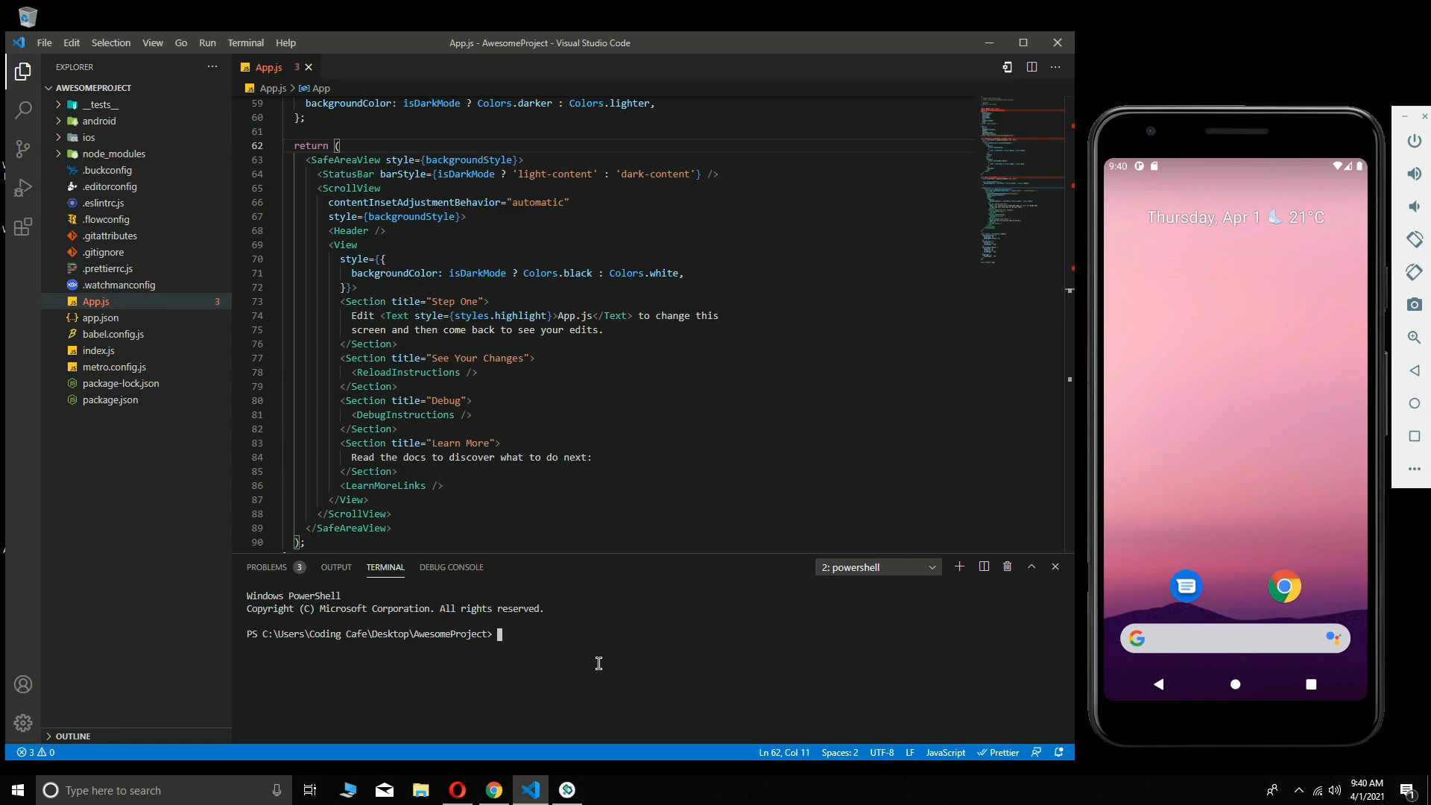
key("ctrl+v")
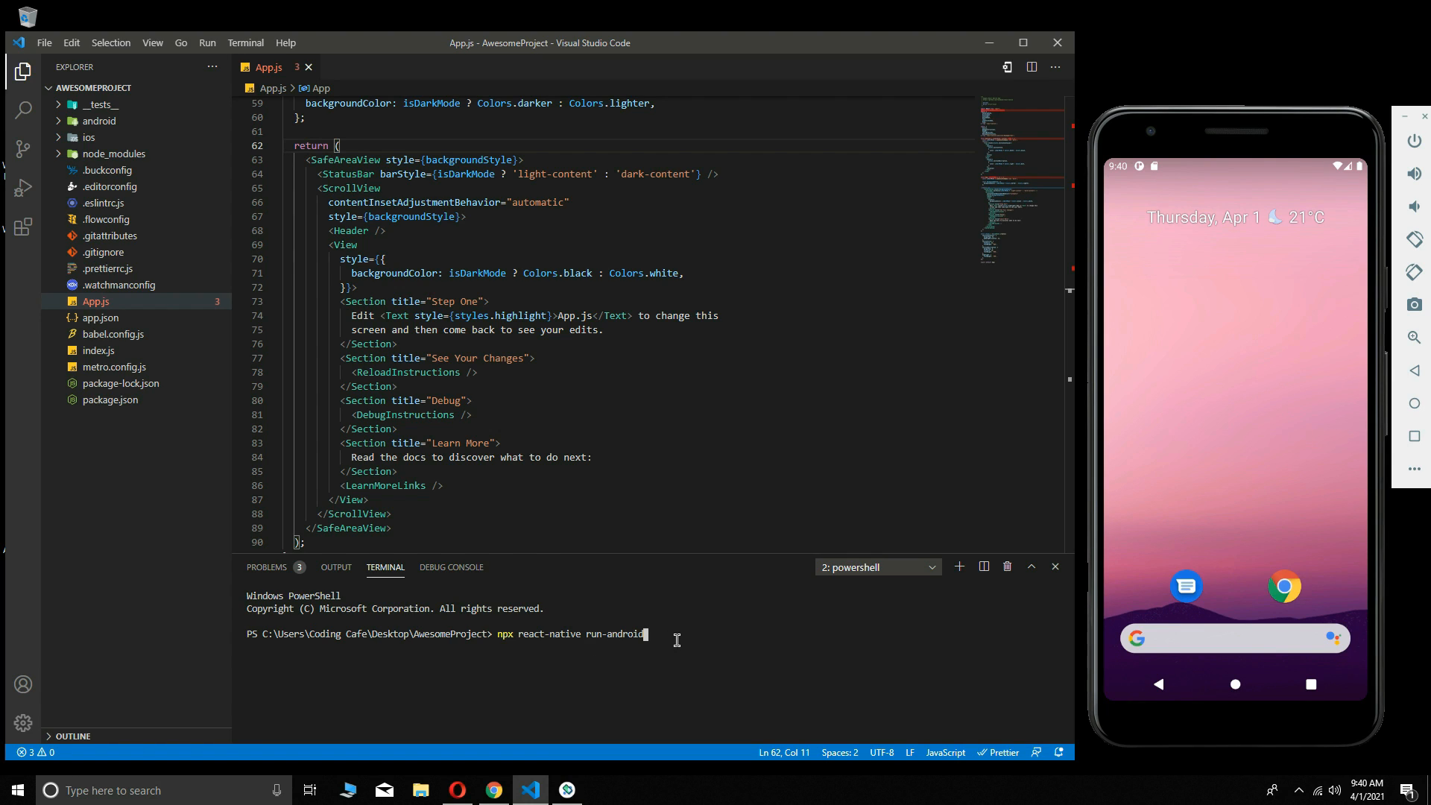
key("Return")
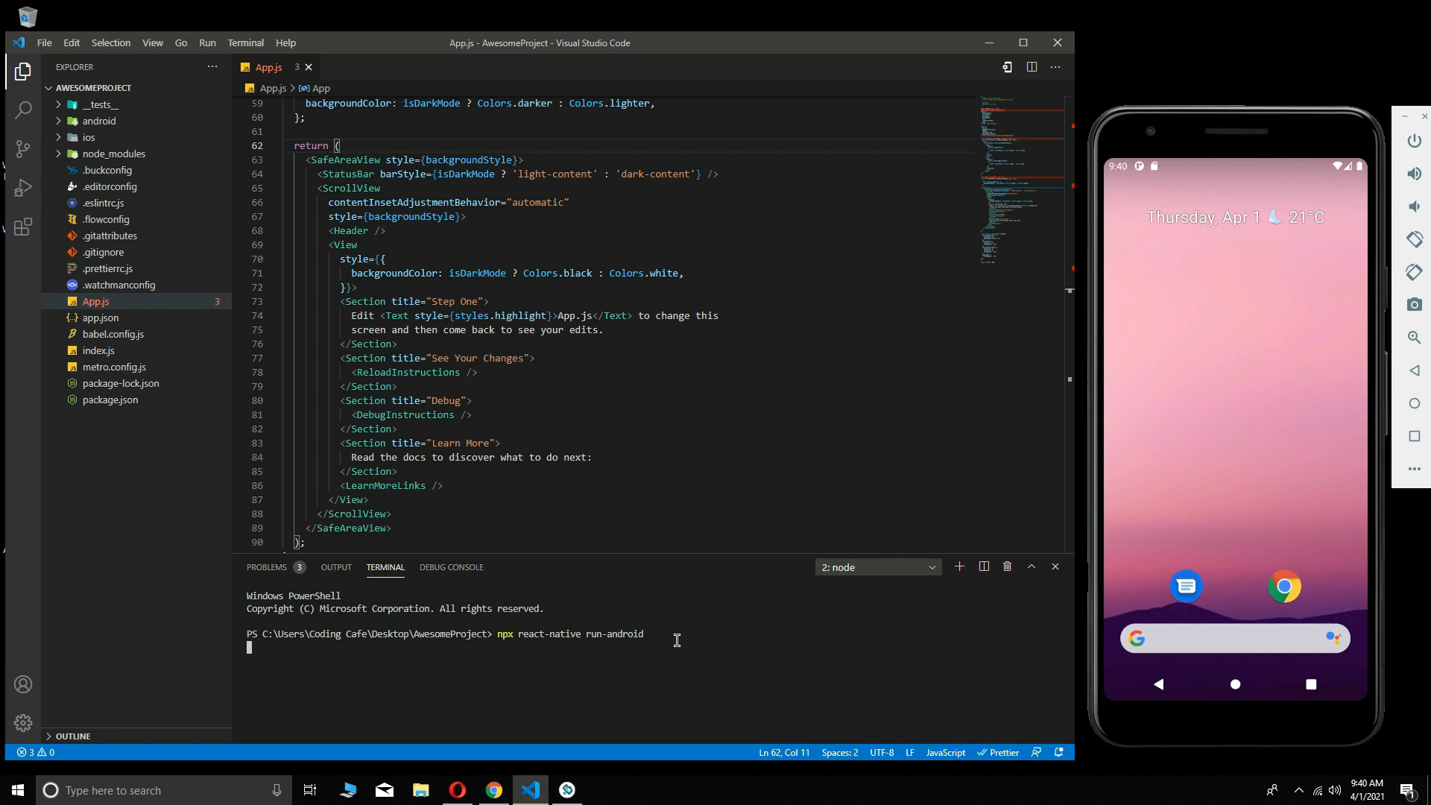
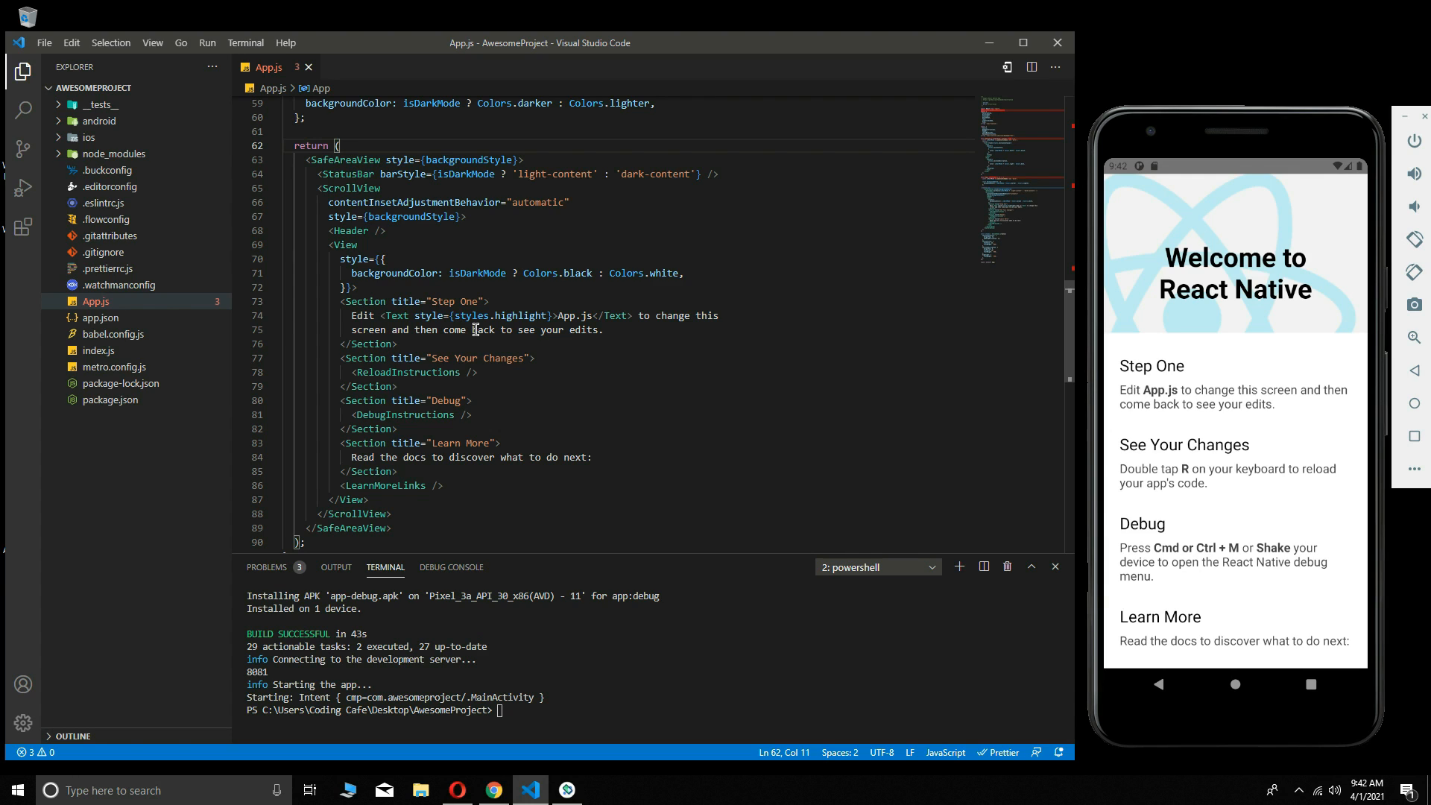
Replace the whole SafeAreaView block in App's return statement with an empty Text element
left_click_drag(306, 159, 430, 527)
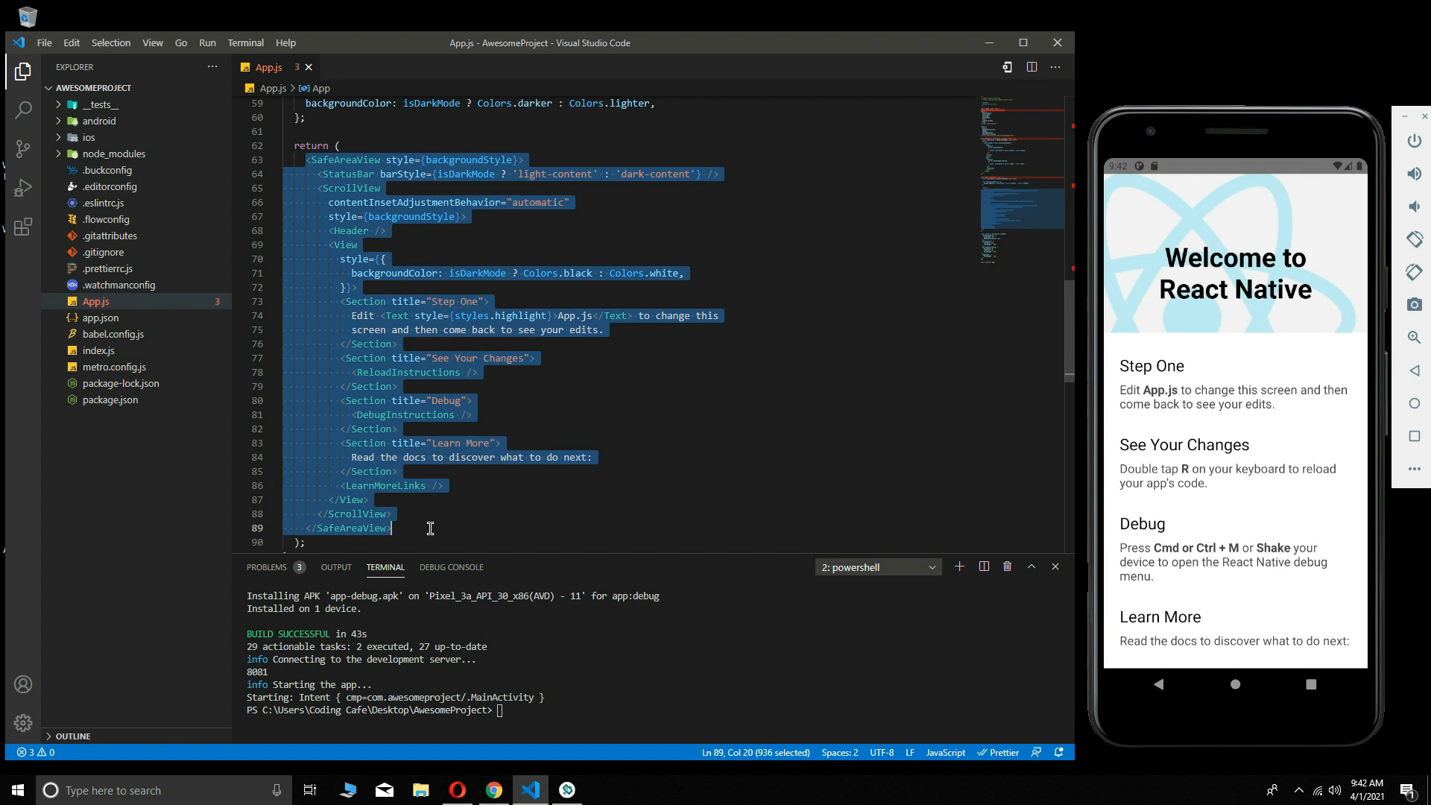
key("Delete")
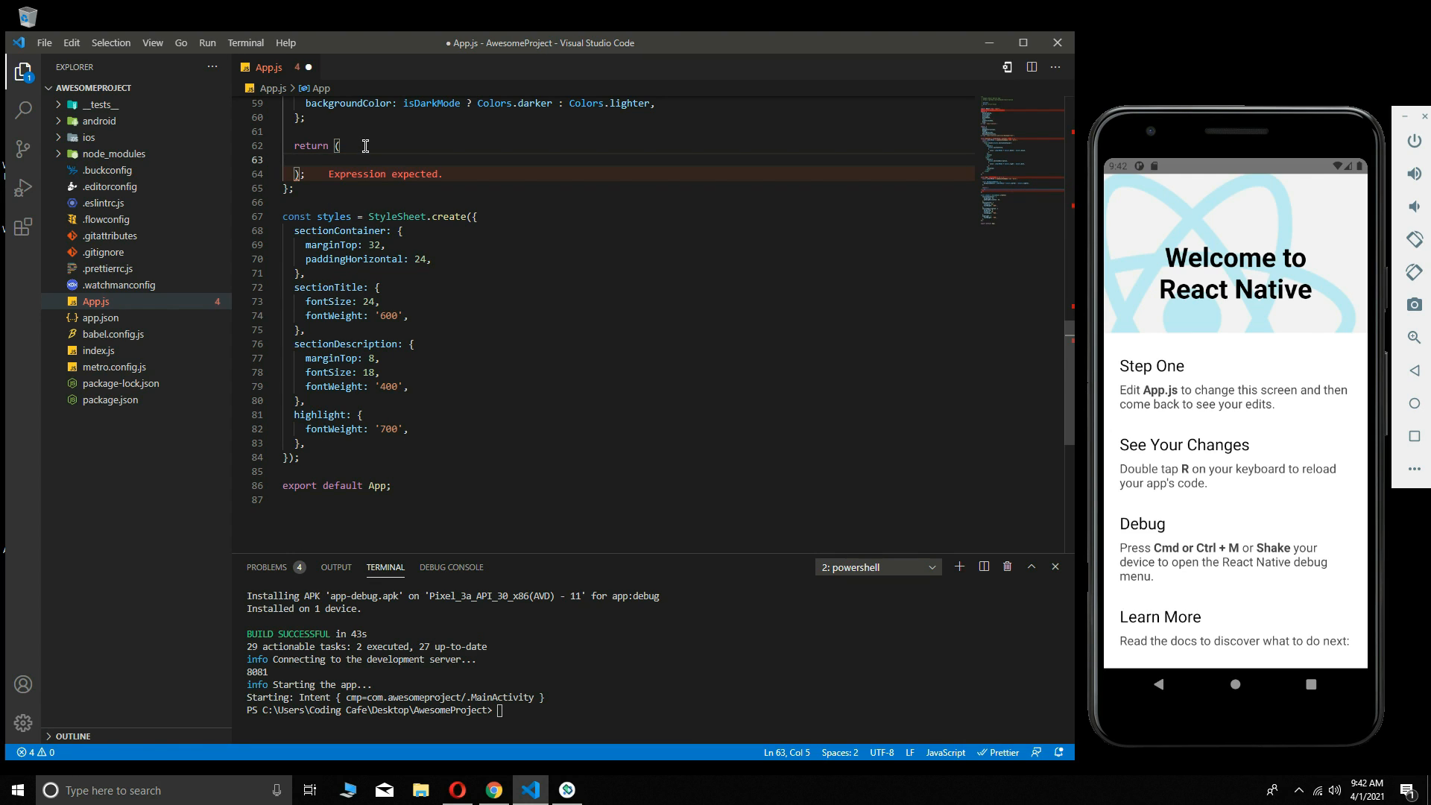
type("<Text")
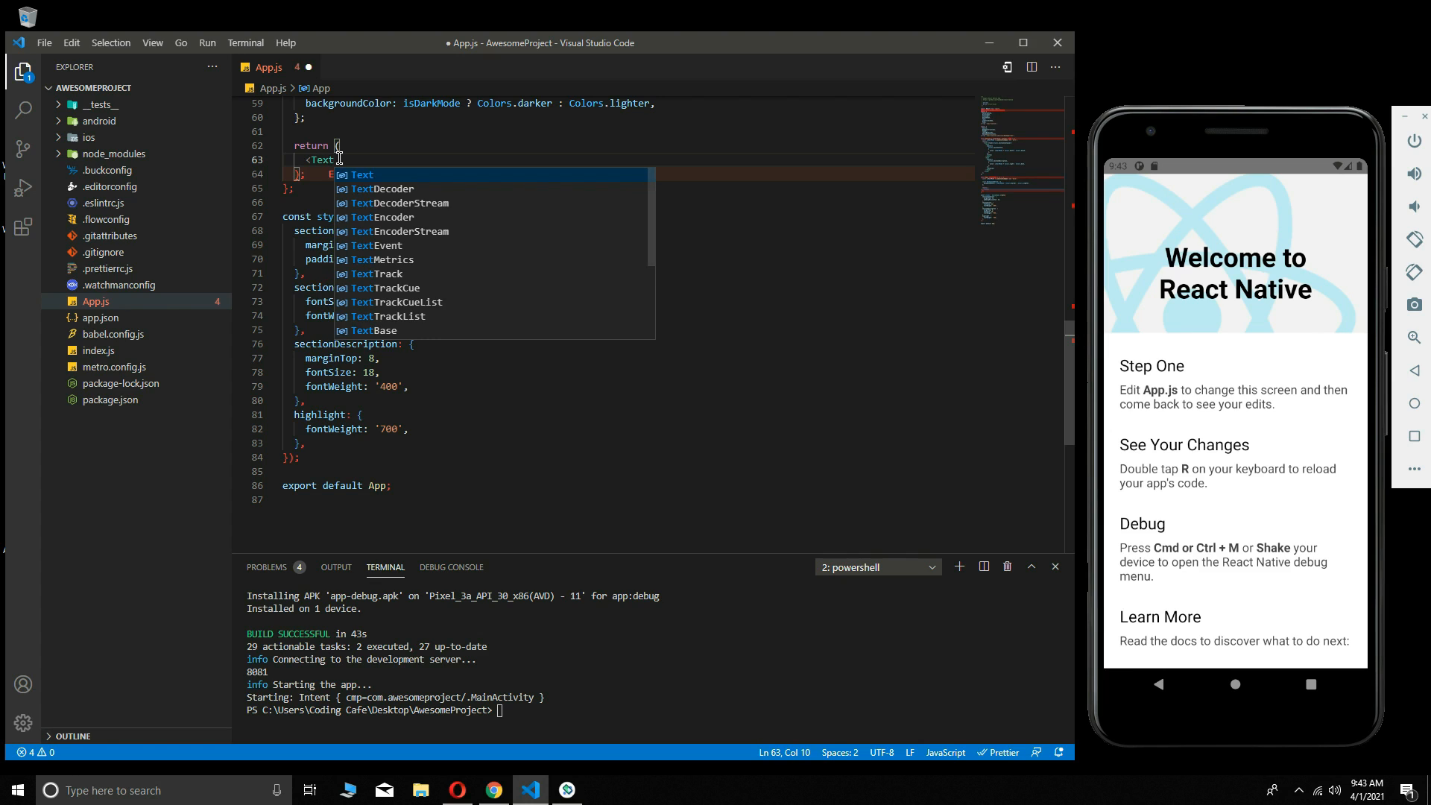
key("Return")
type("></Text>")
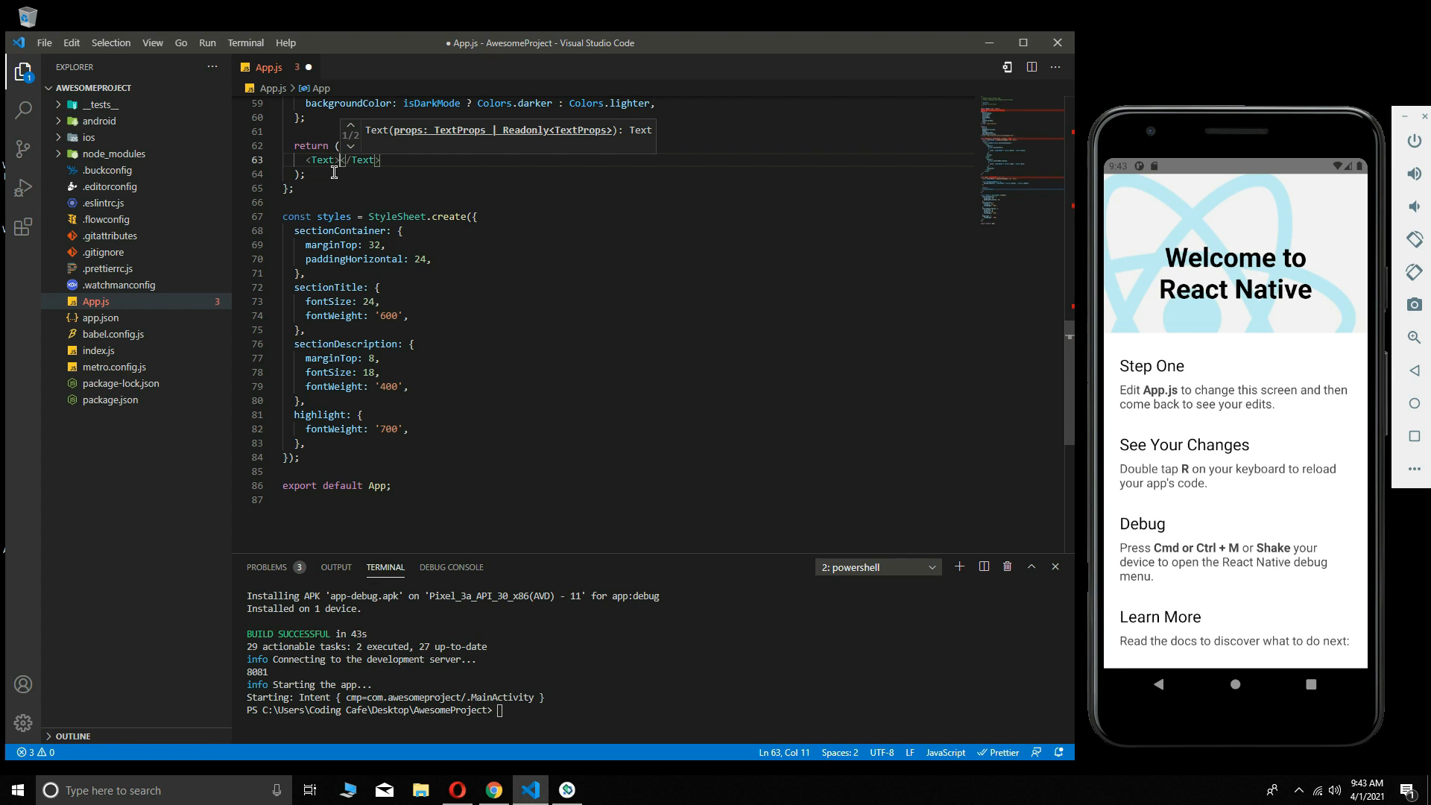
Fill the Text element with "Hello World, This is my first React Native App"
left_click_drag(334, 160, 337, 189)
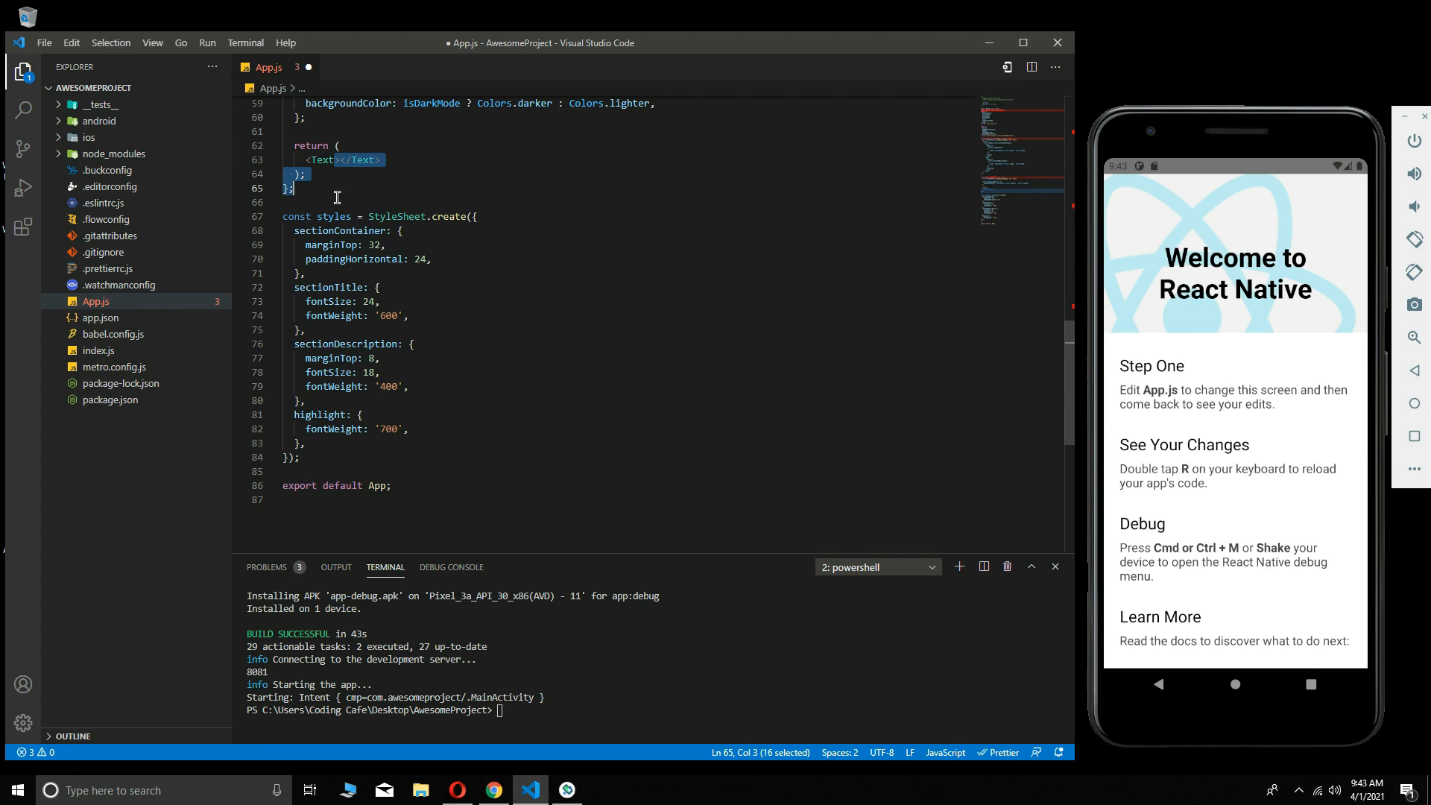
left_click(339, 159)
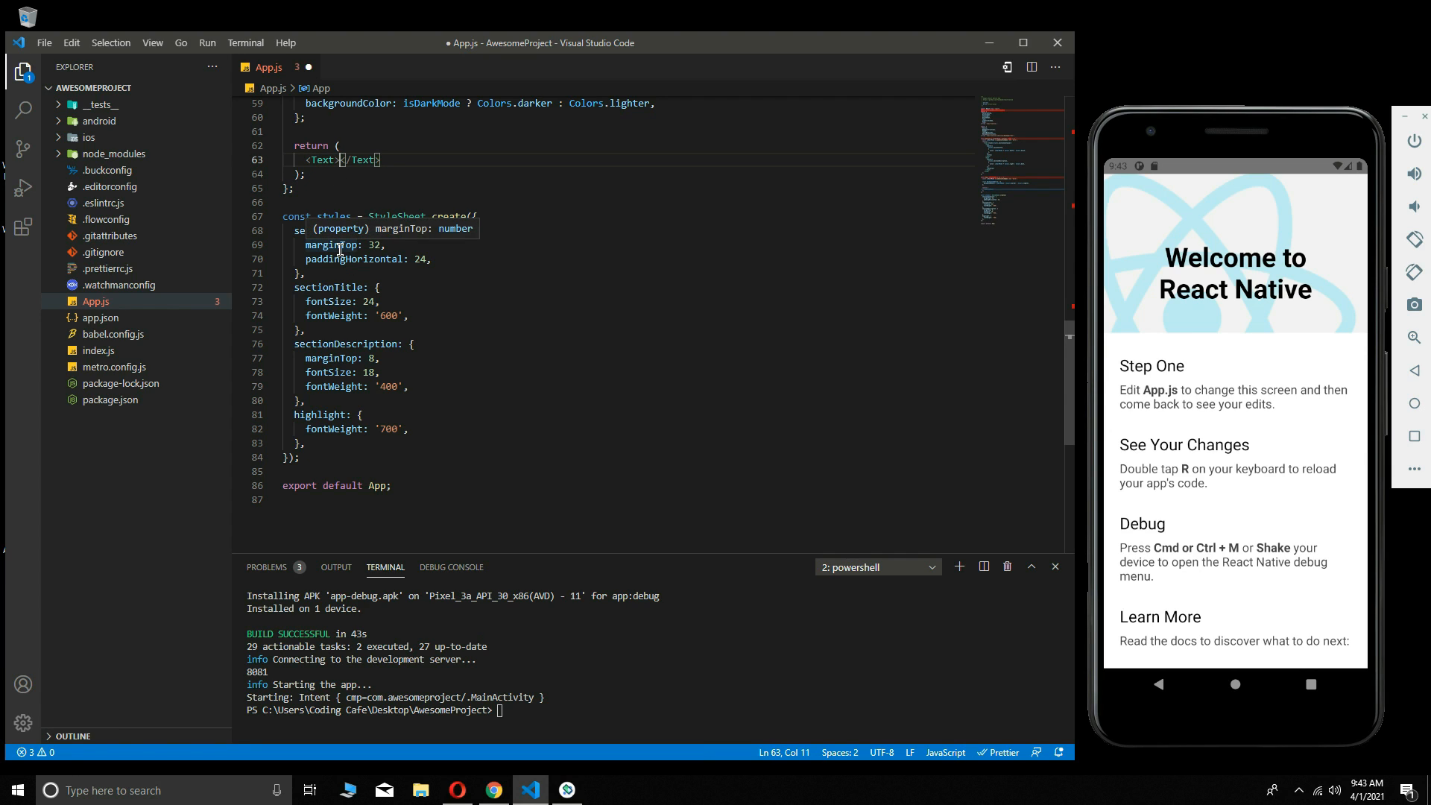
type("Hello ")
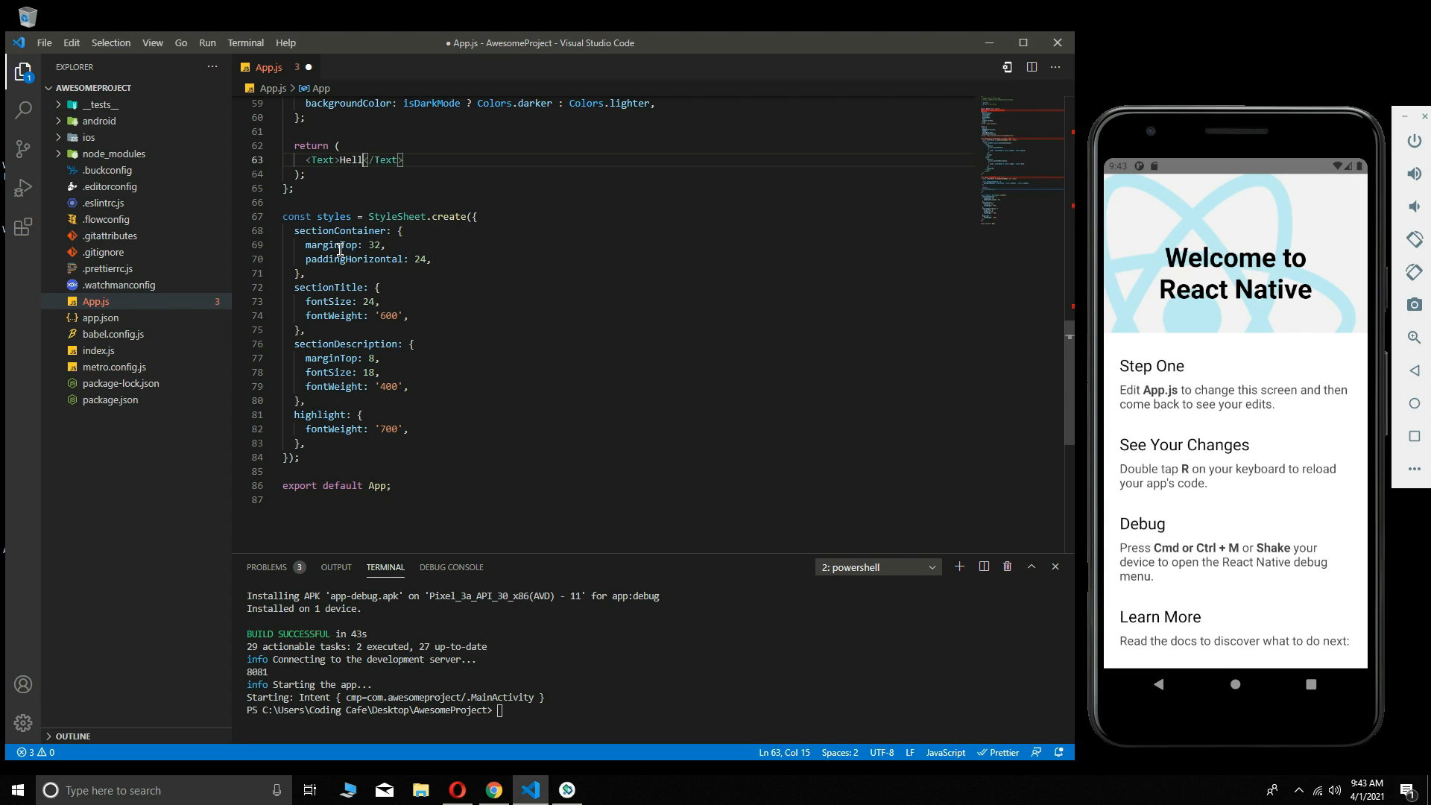
type("World")
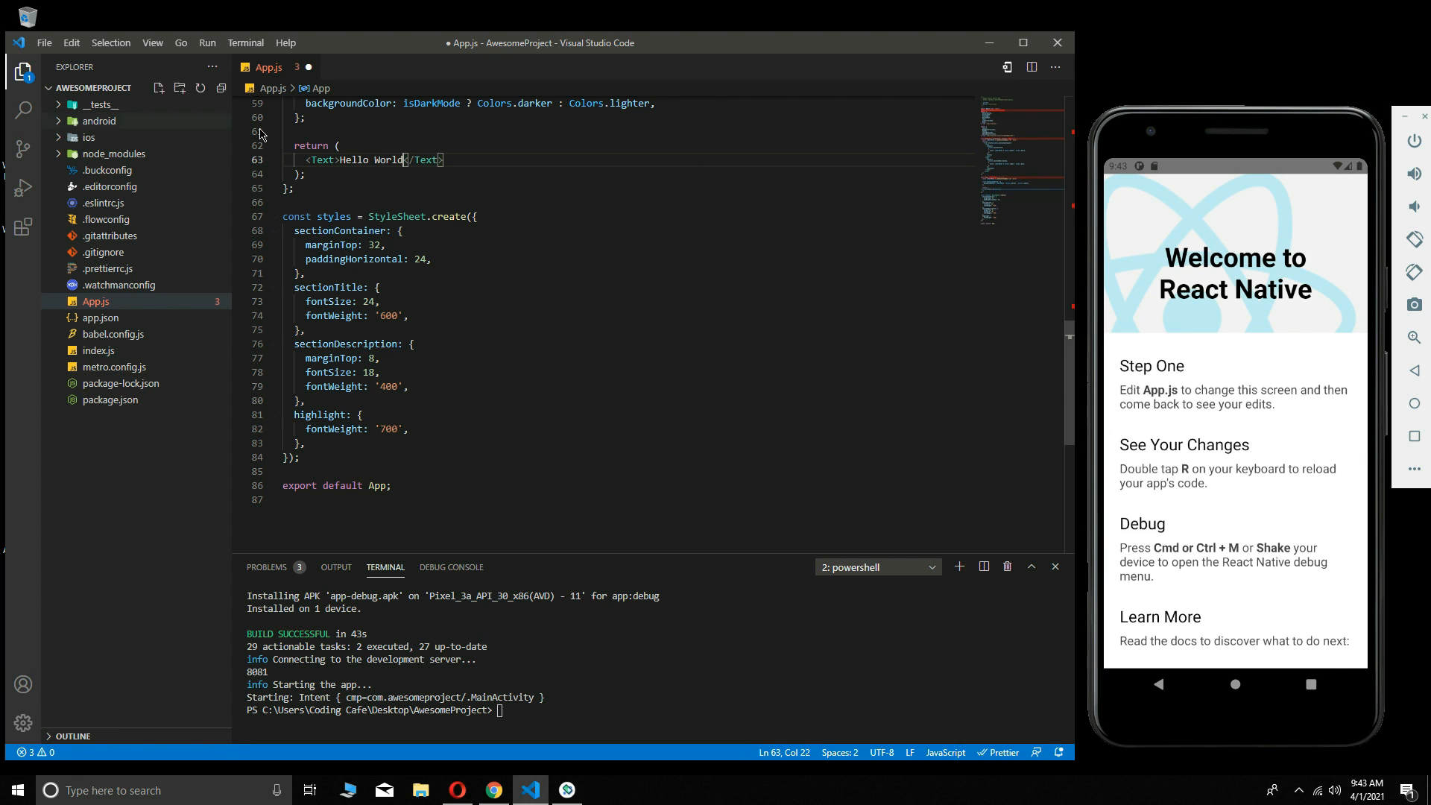
left_click(340, 159)
left_click(404, 160)
type(", ")
type("This ")
type("is my ")
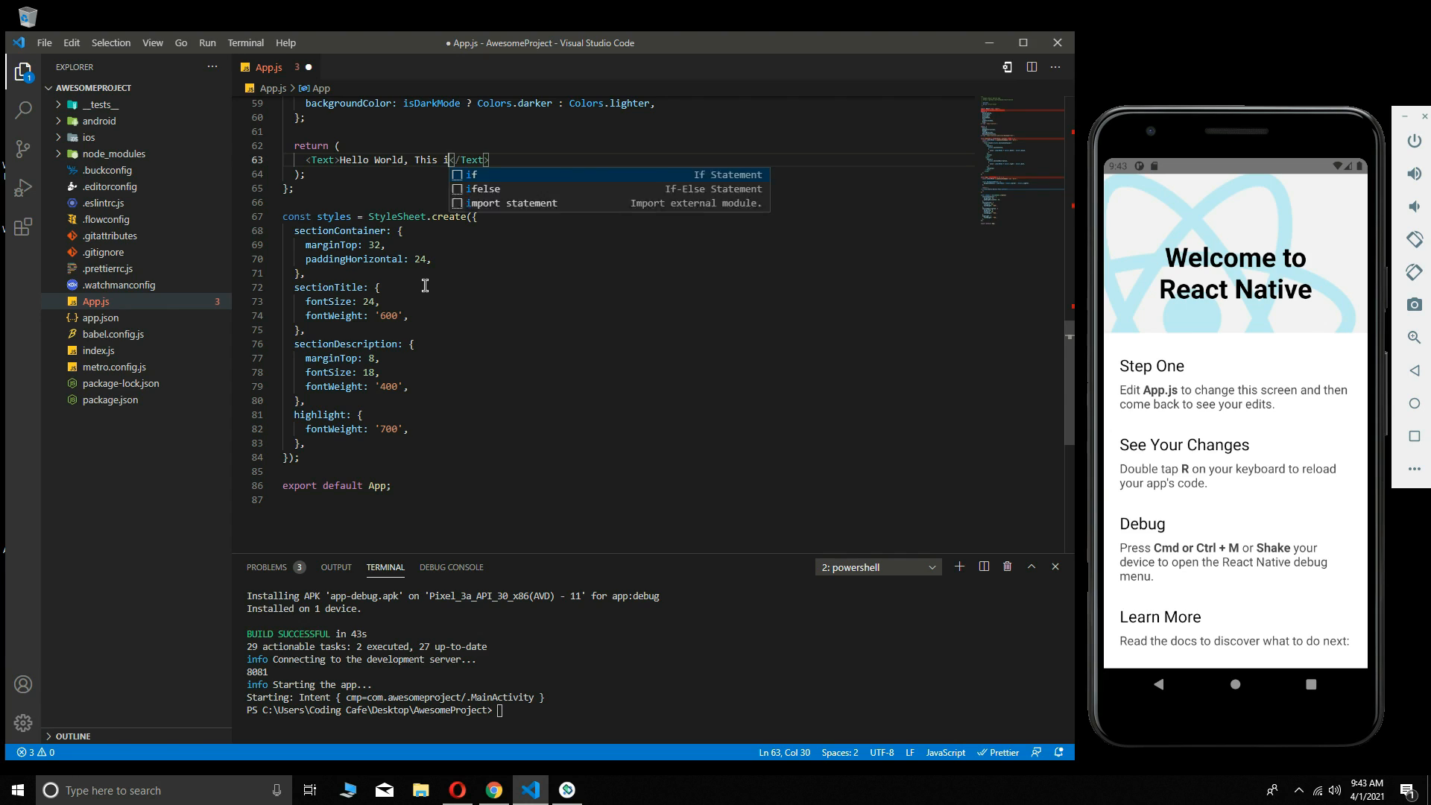
type("first")
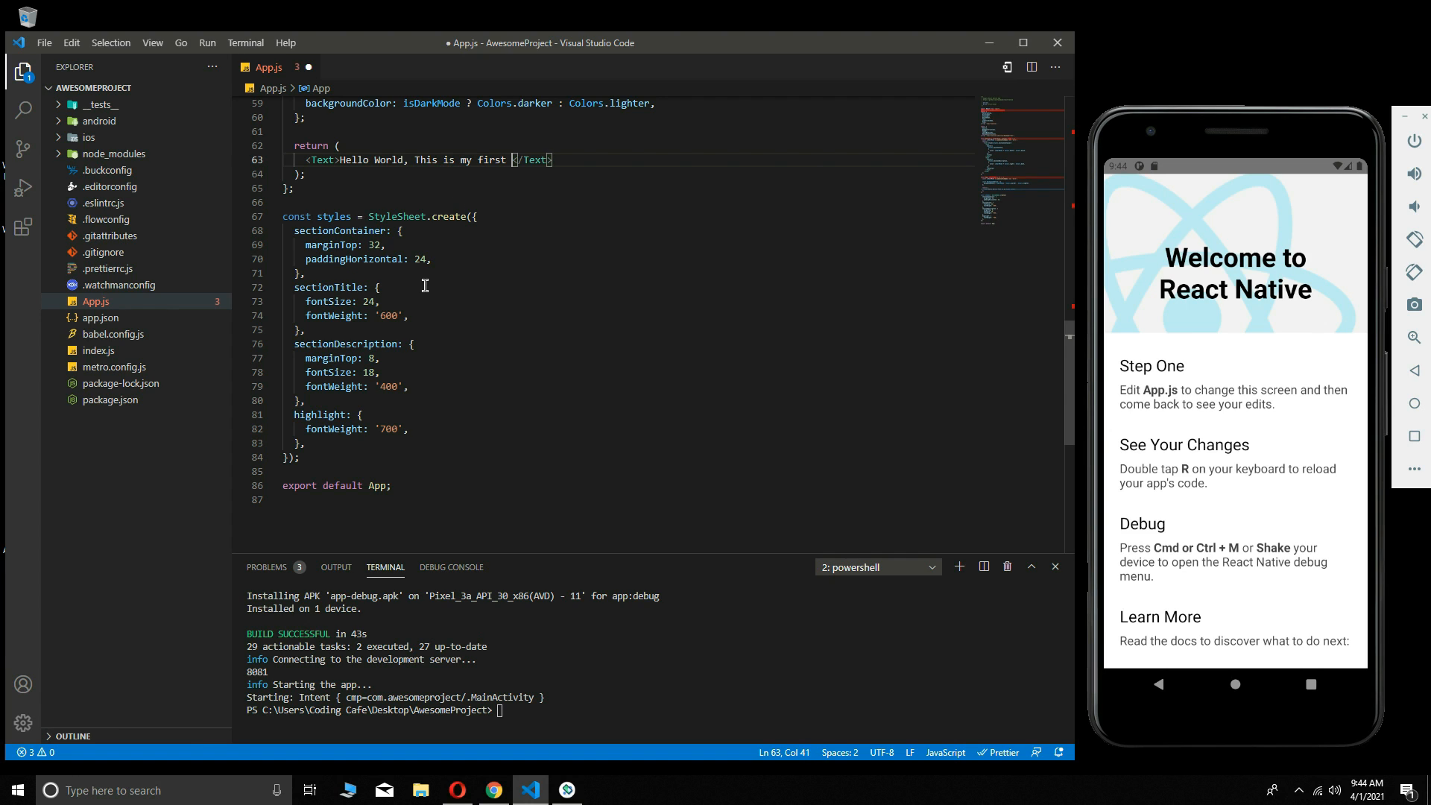
type(" React Native App")
left_click(389, 160)
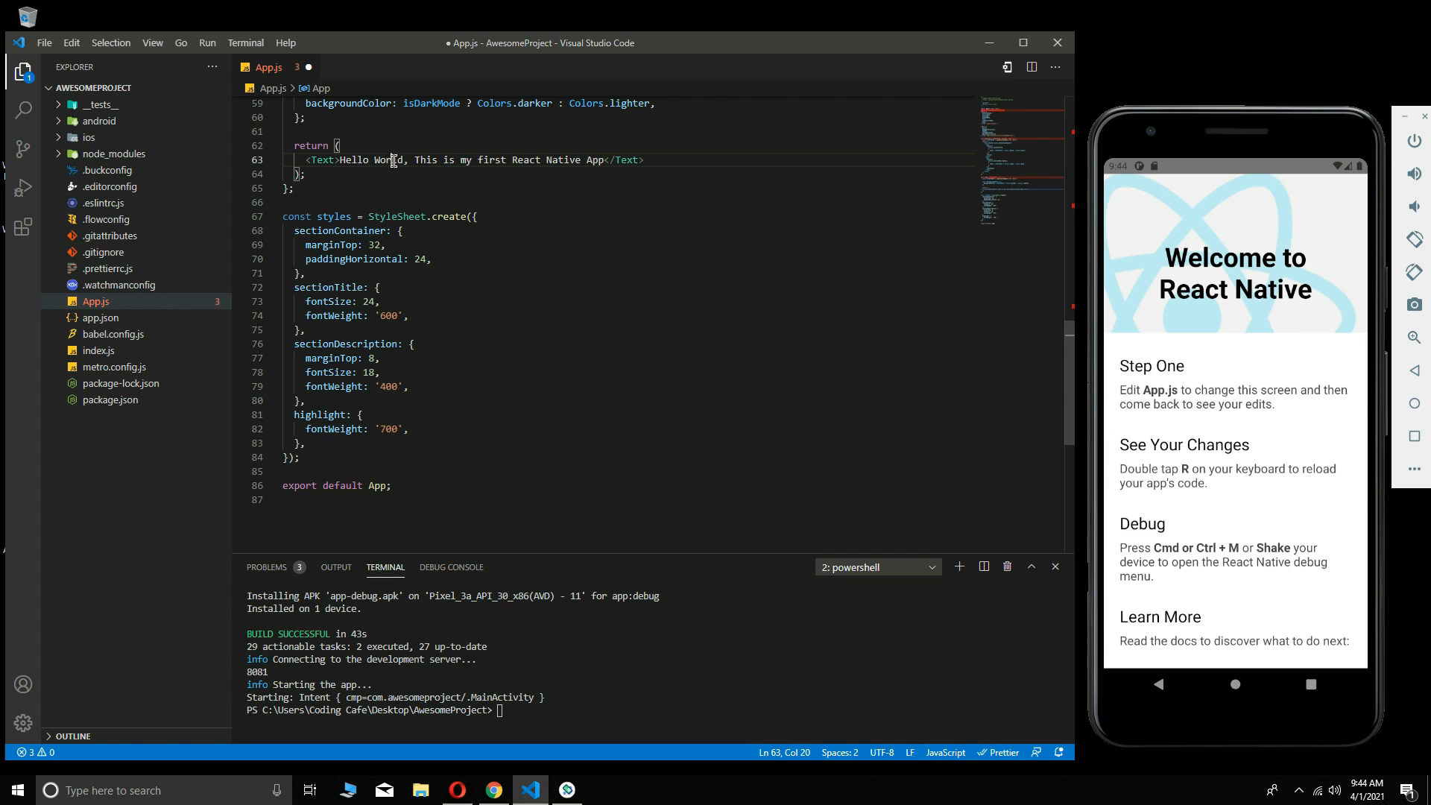
Wrap the Text element in a View, with the opening and closing tags on their own lines
left_click(364, 147)
key("Return")
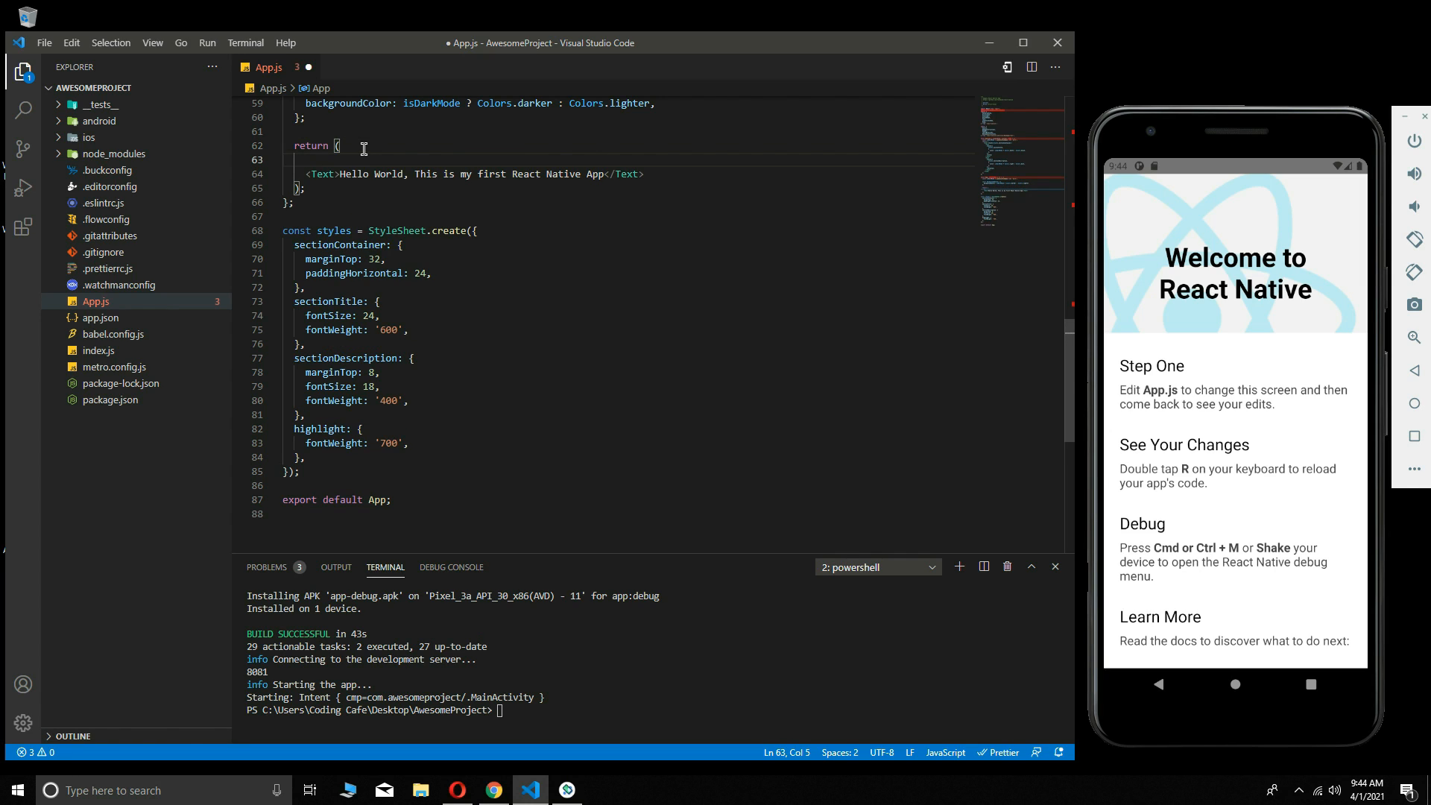
type("<")
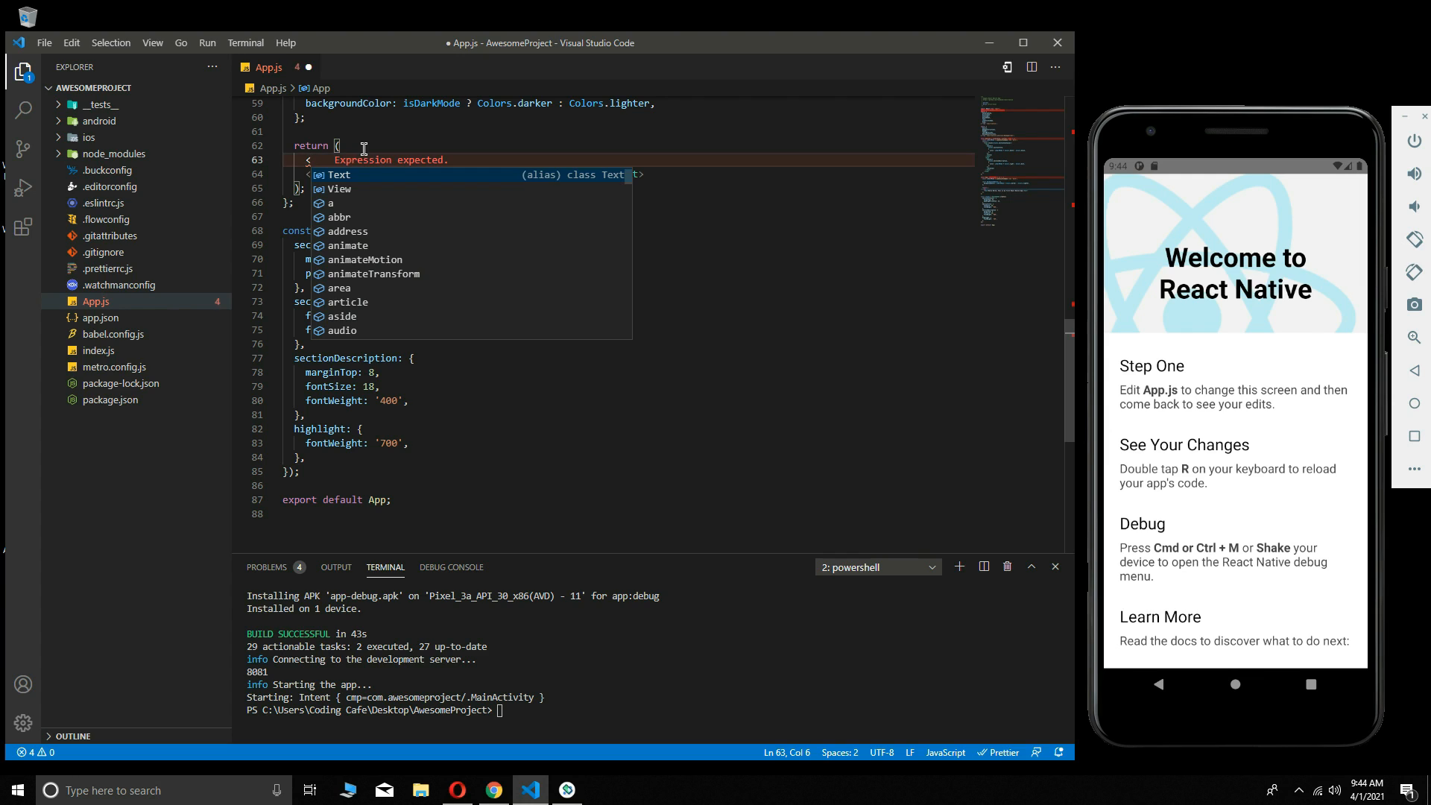
type("View")
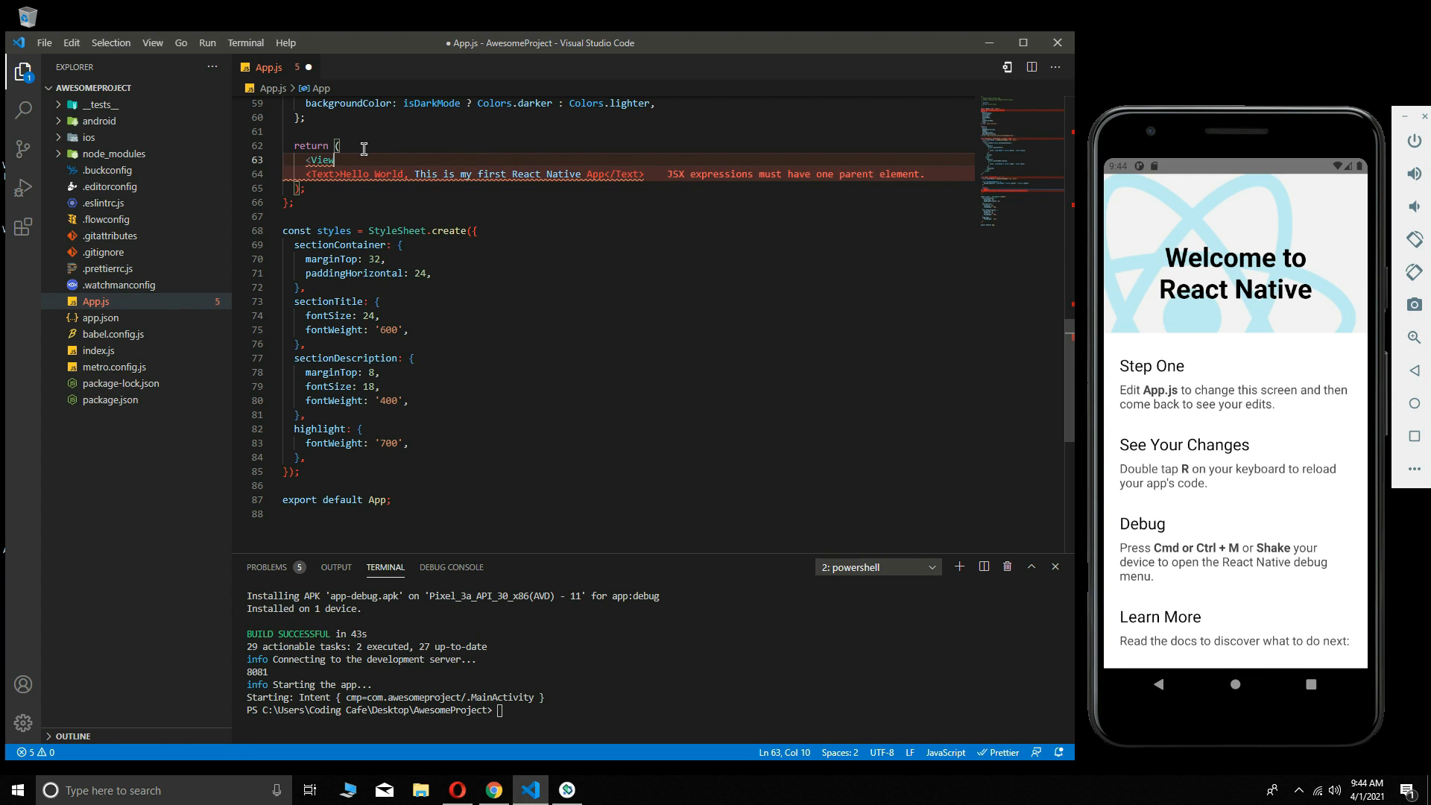
type("></View>")
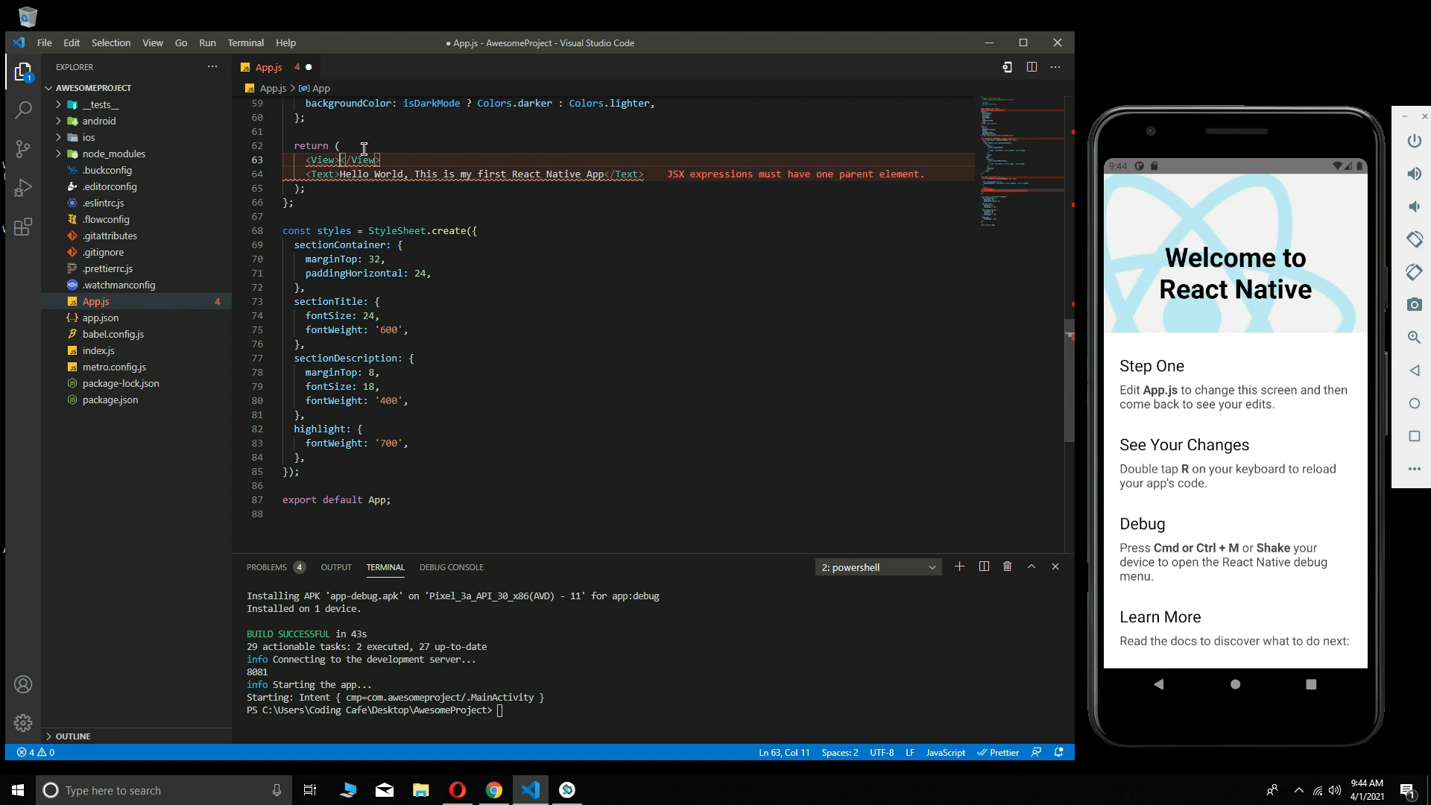
left_click_drag(341, 160, 392, 161)
key("ctrl+x")
left_click(682, 172)
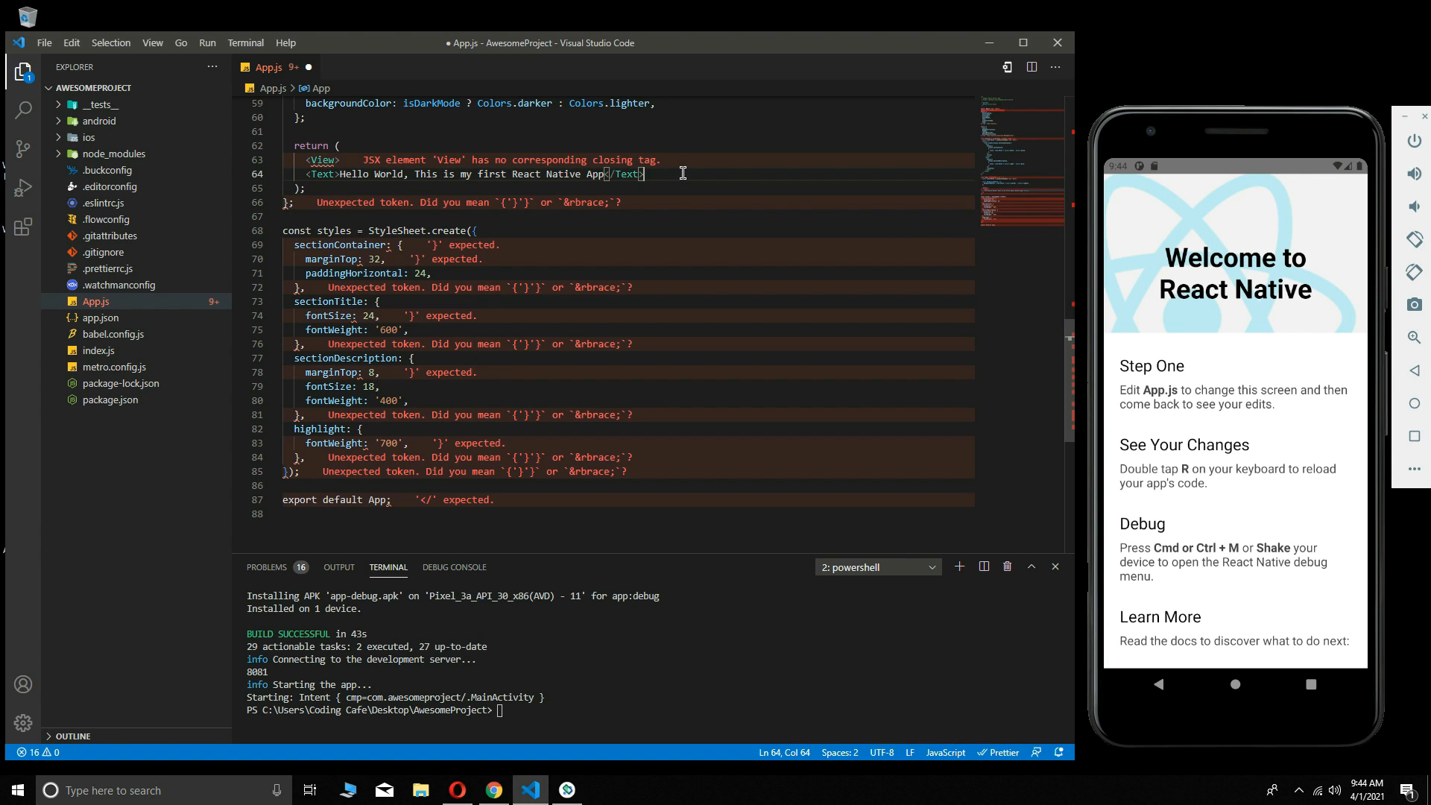
key("Return")
key("ctrl+v")
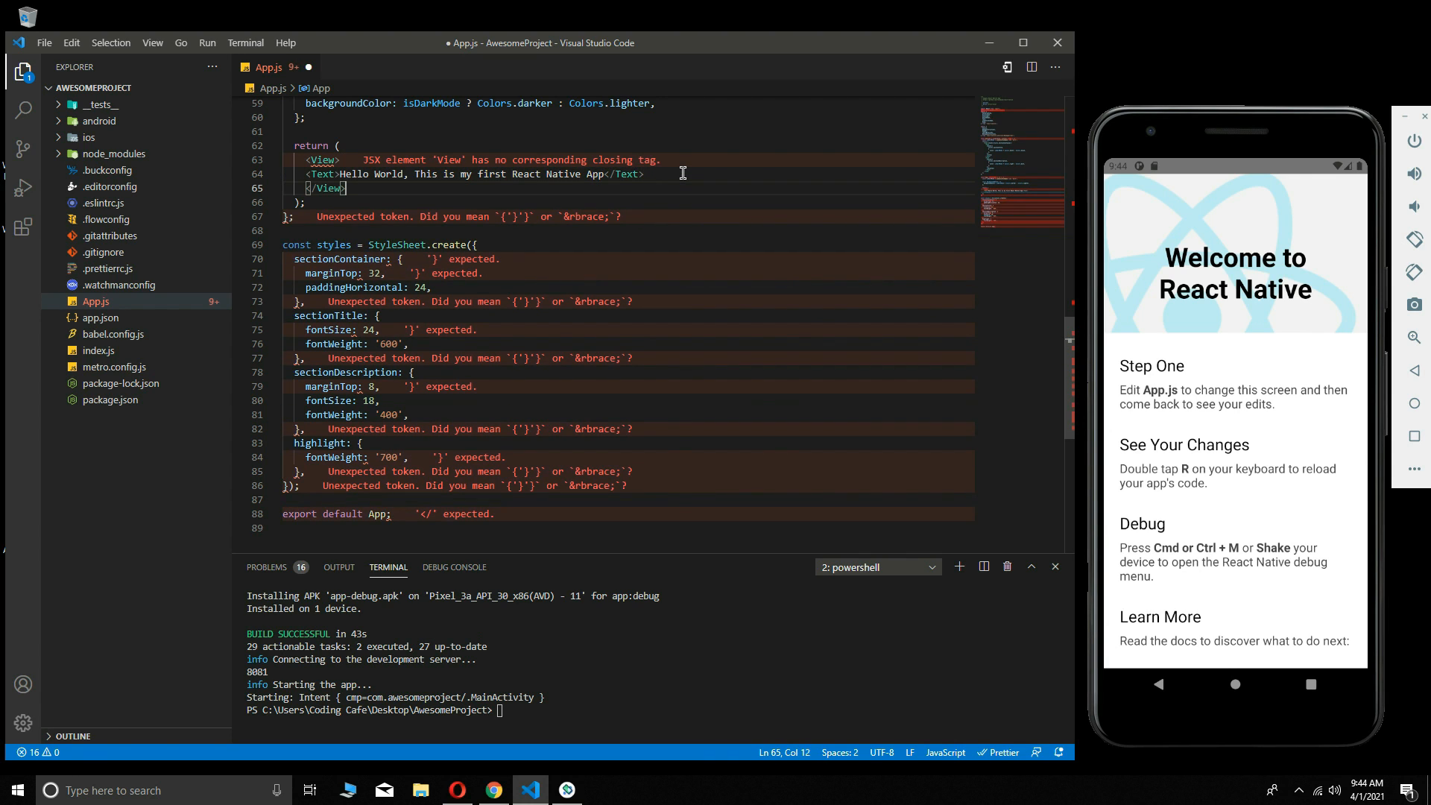
Give the opening View tag the attribute style = {styles.containerStyling}
left_click(337, 161)
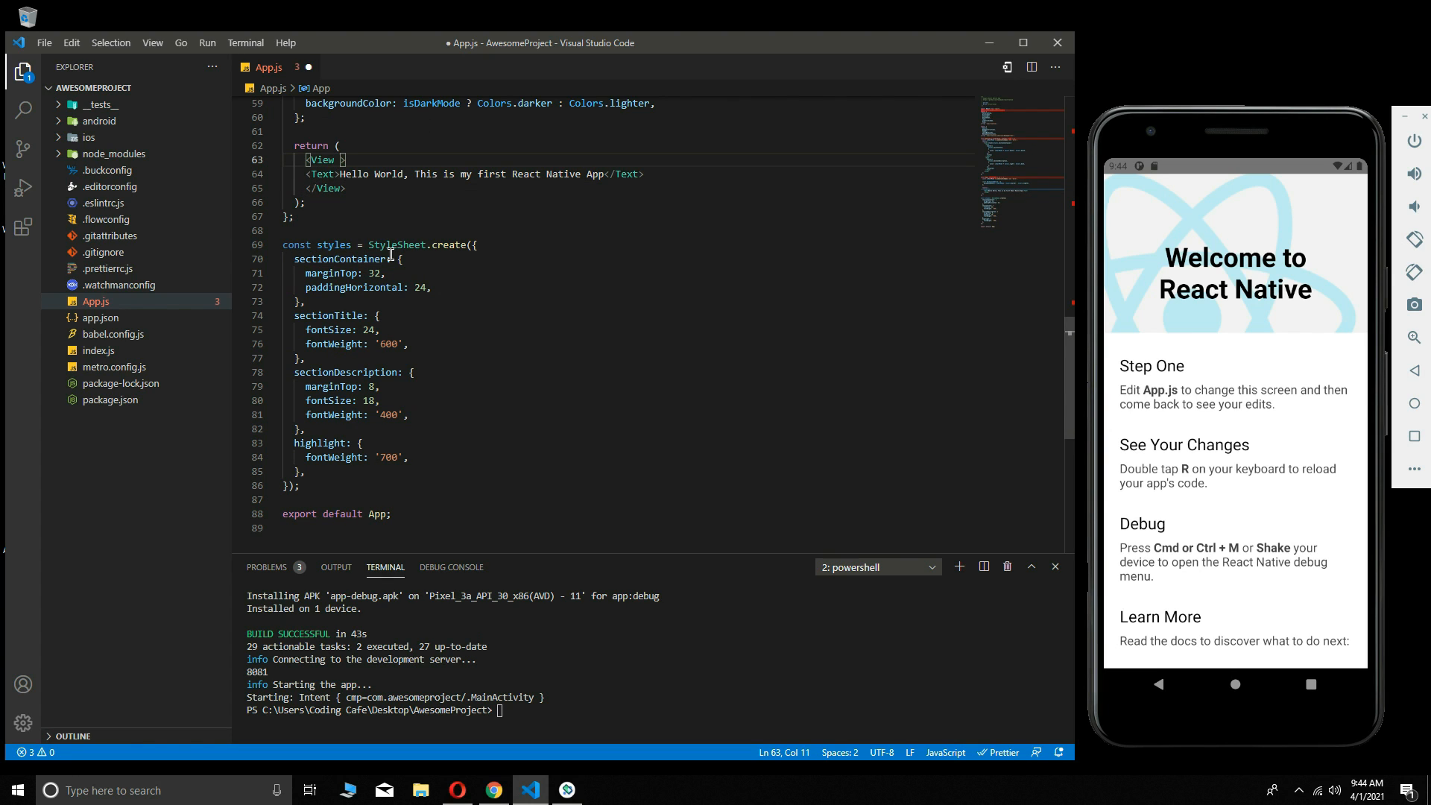
type("sr")
key("BackSpace")
type("ty")
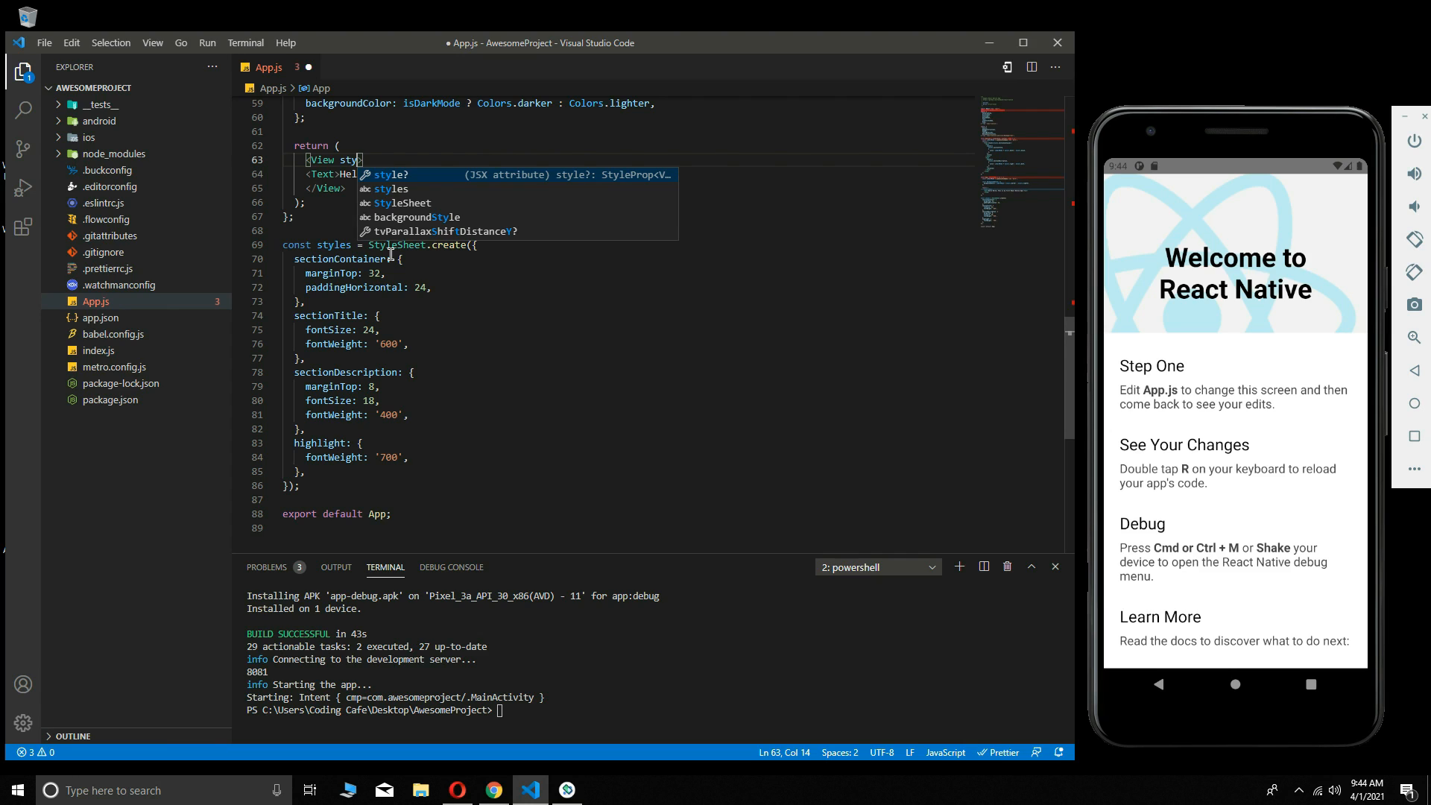
key("Return")
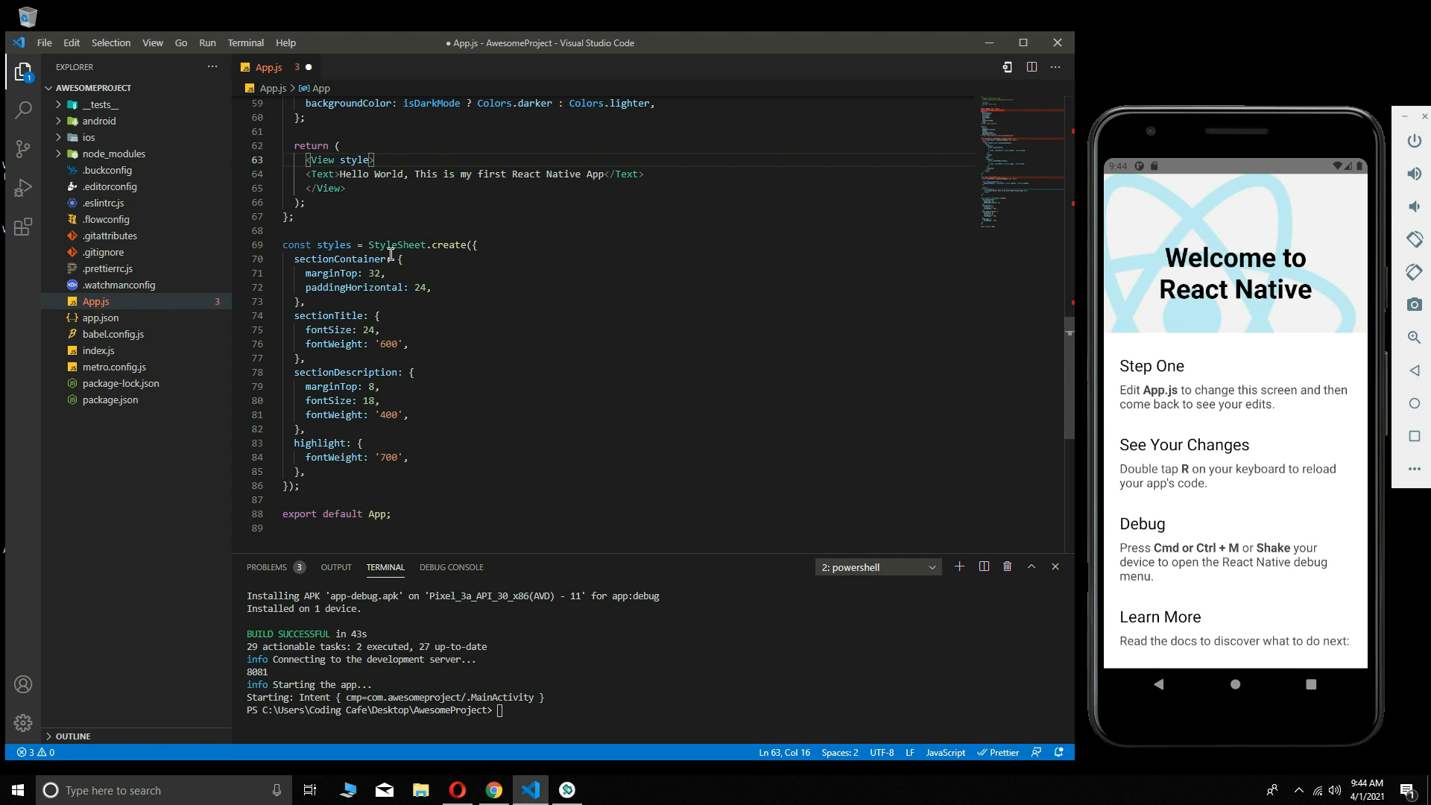
type("= ")
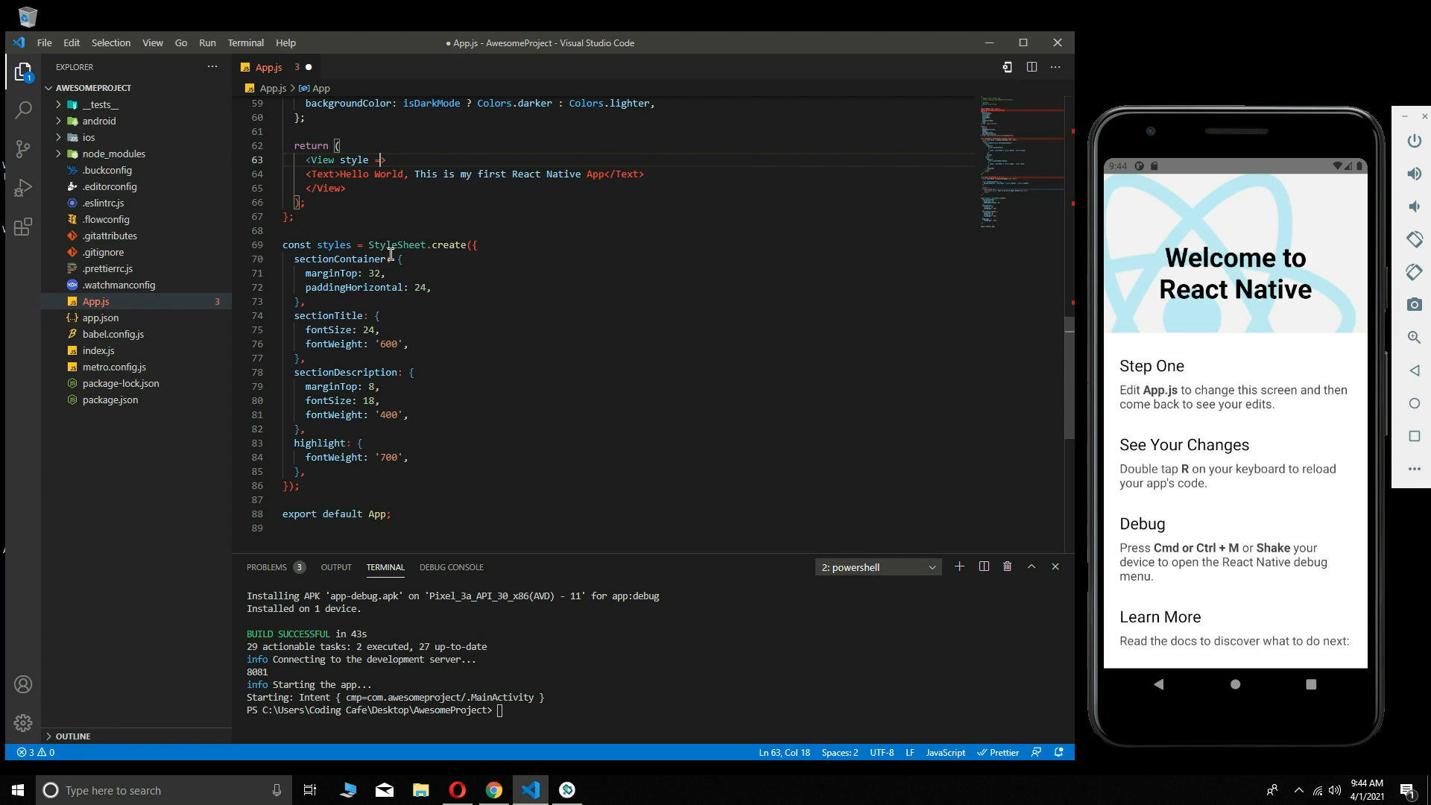
type("{")
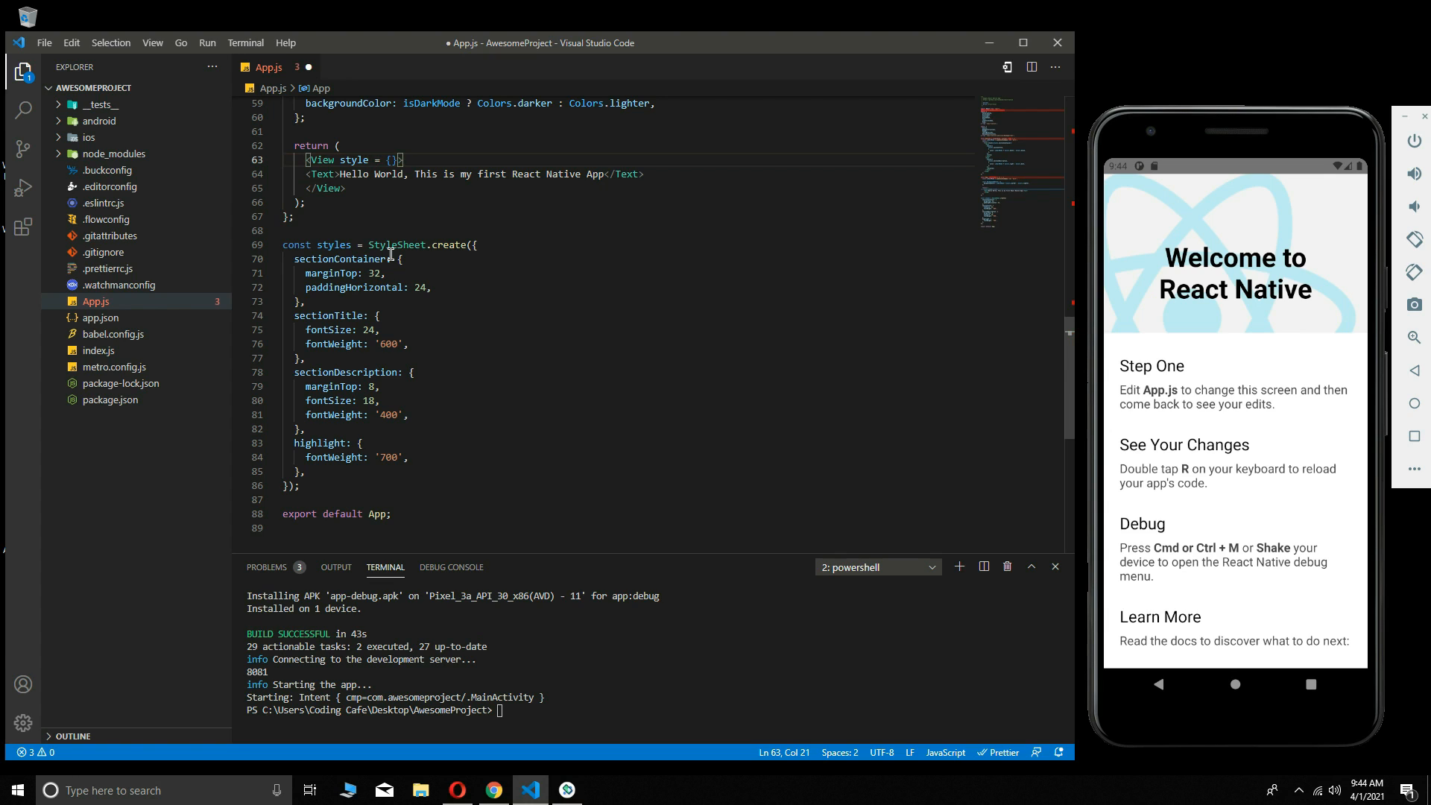
type("style")
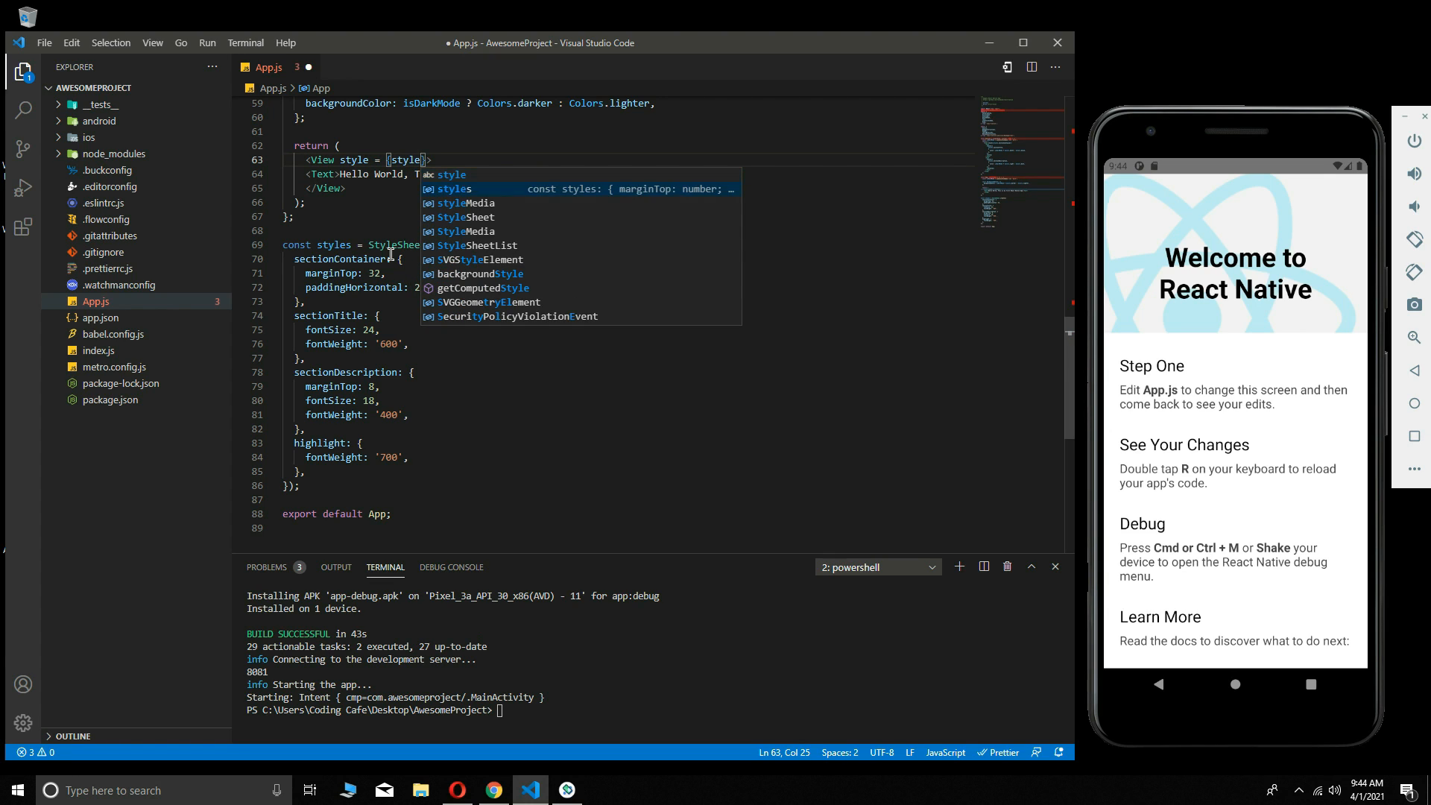
key("Return")
type(".con")
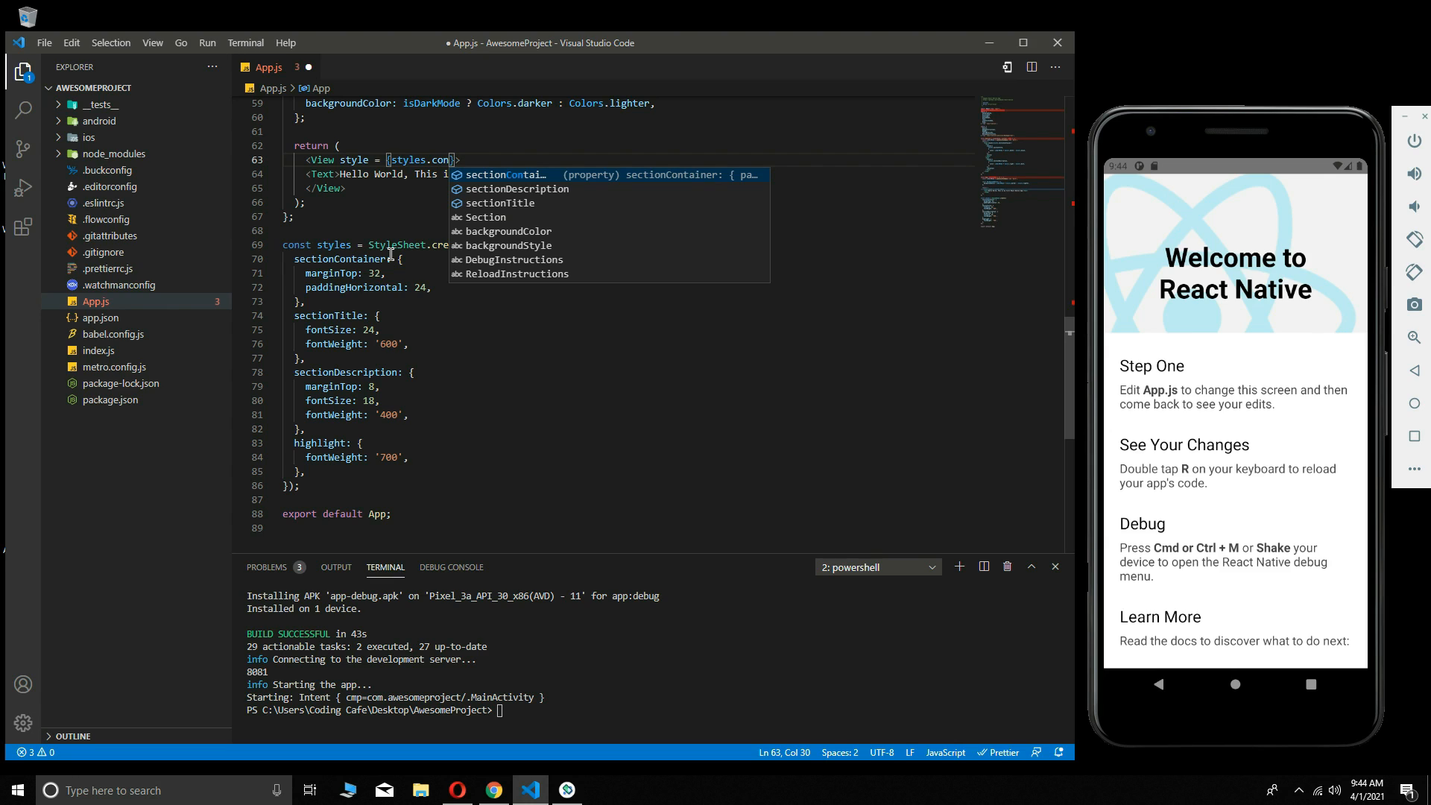
type("tainer")
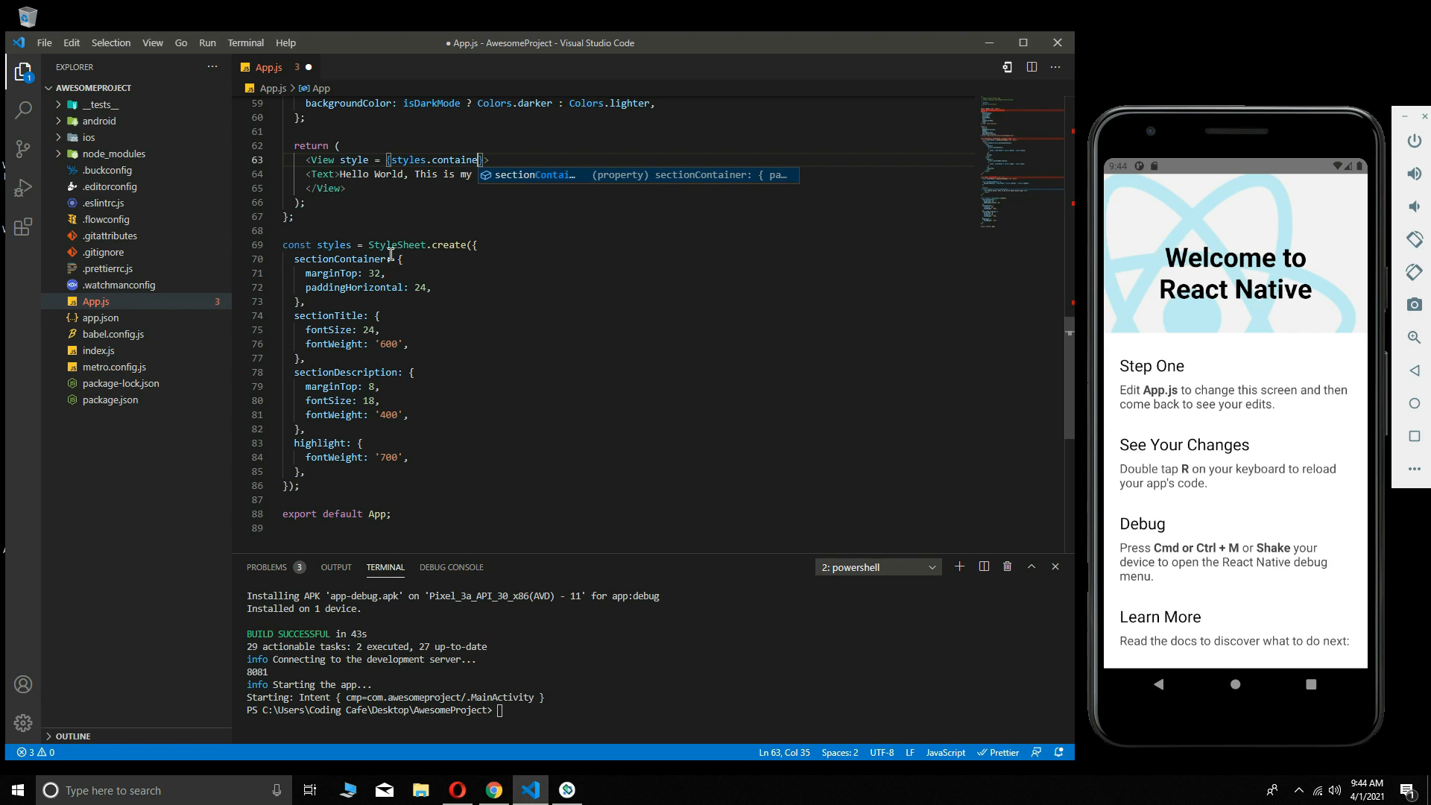
type("Styling")
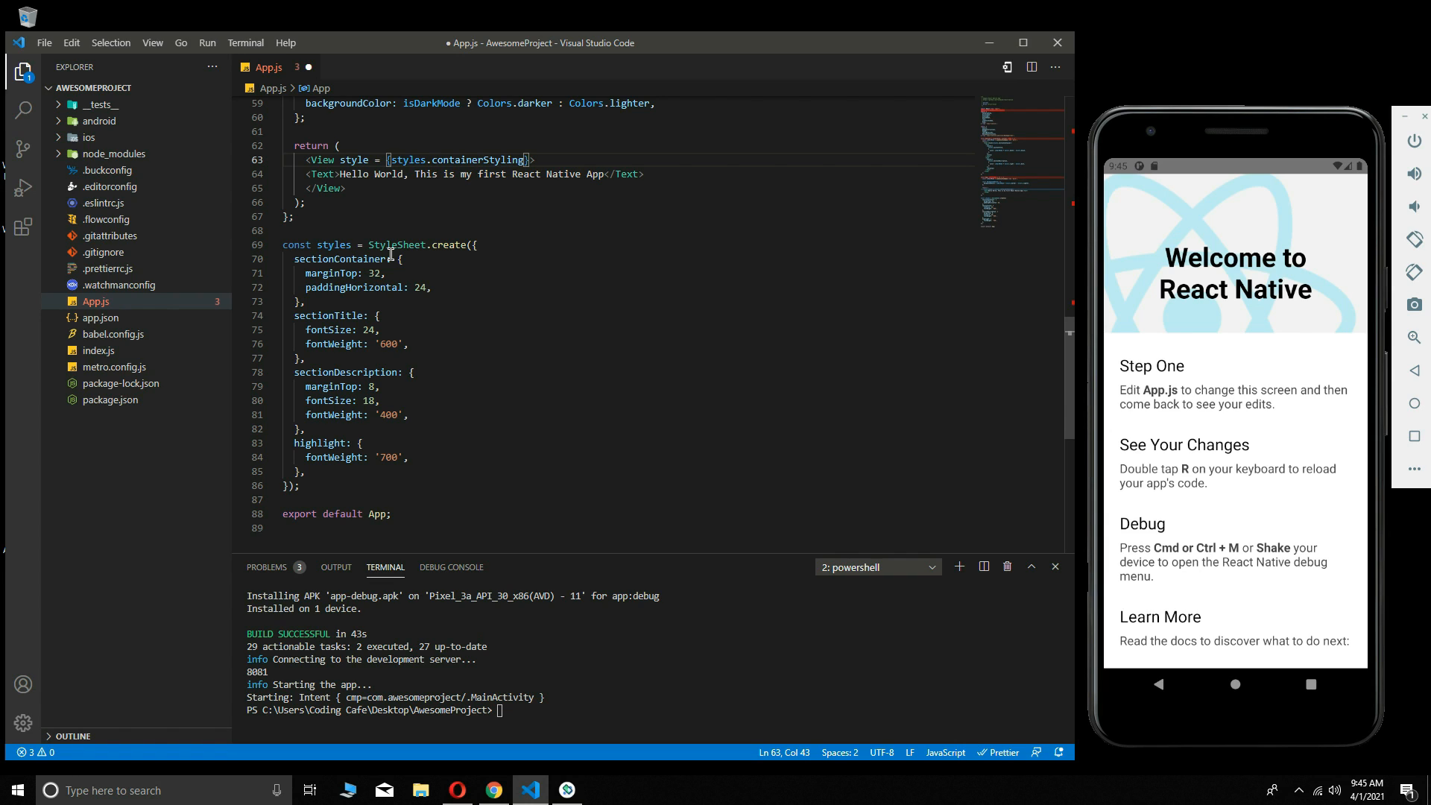
Delete all the default style entries, from sectionContainer through highlight, inside StyleSheet.create
left_click(431, 260)
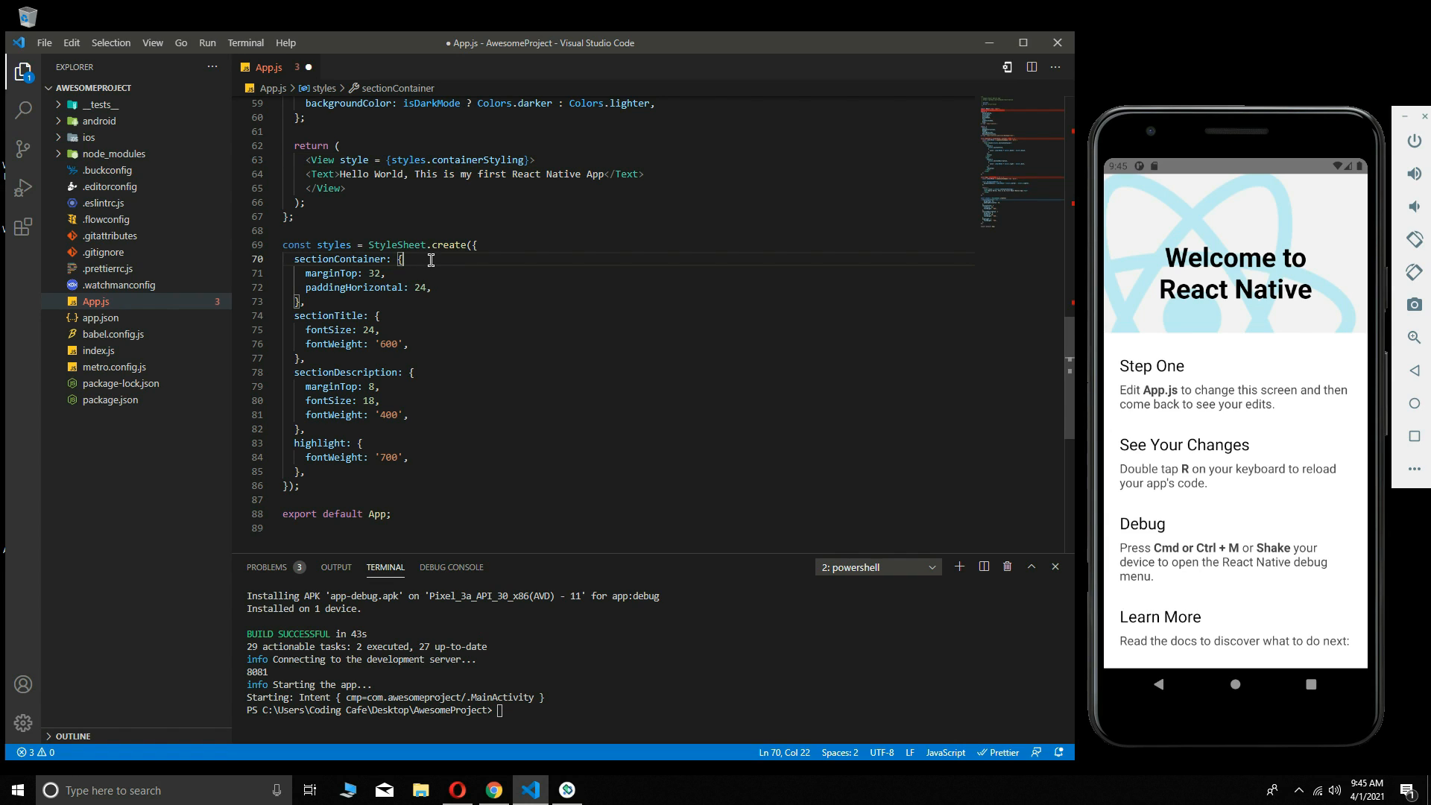
left_click_drag(293, 259, 381, 329)
left_click_drag(414, 415, 405, 471)
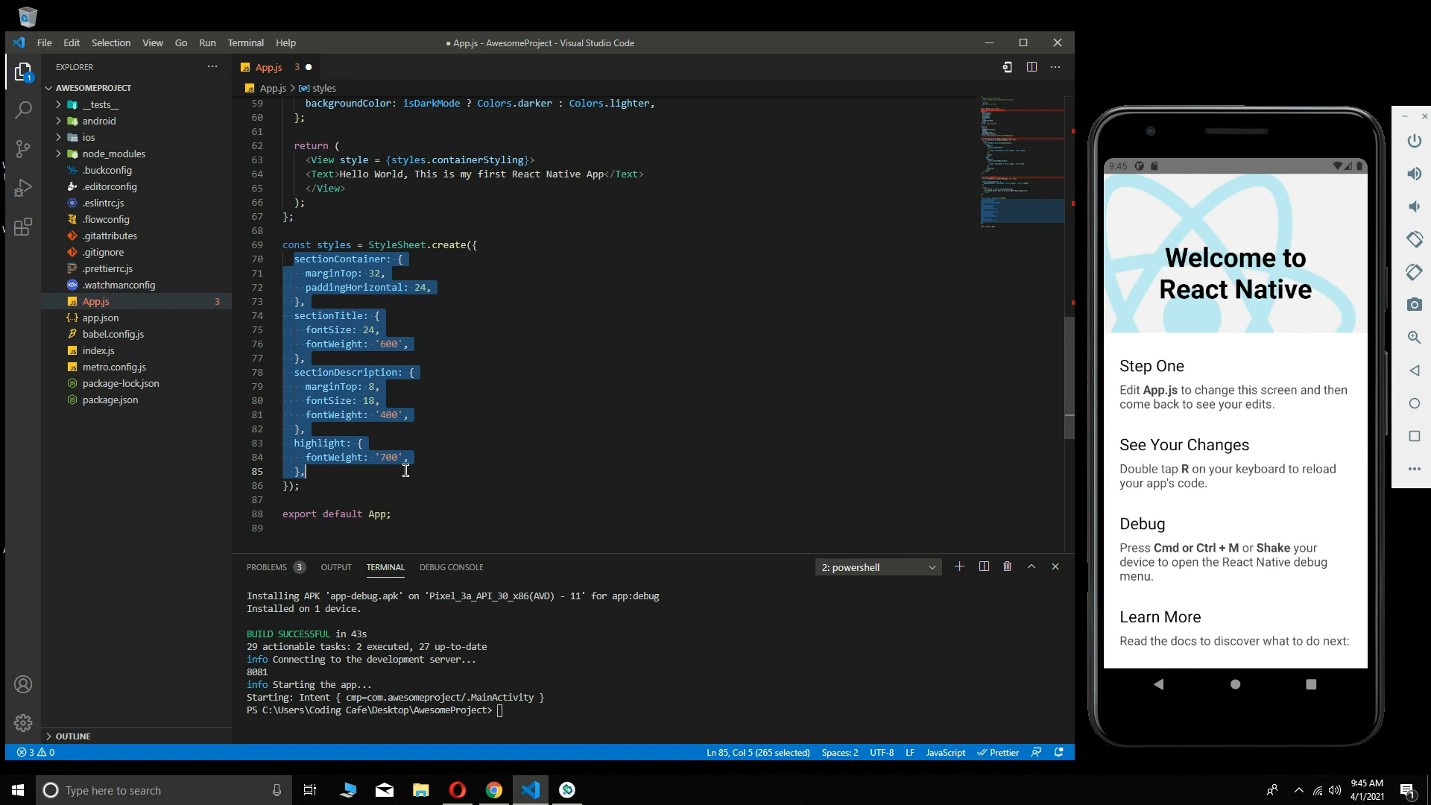
key("BackSpace")
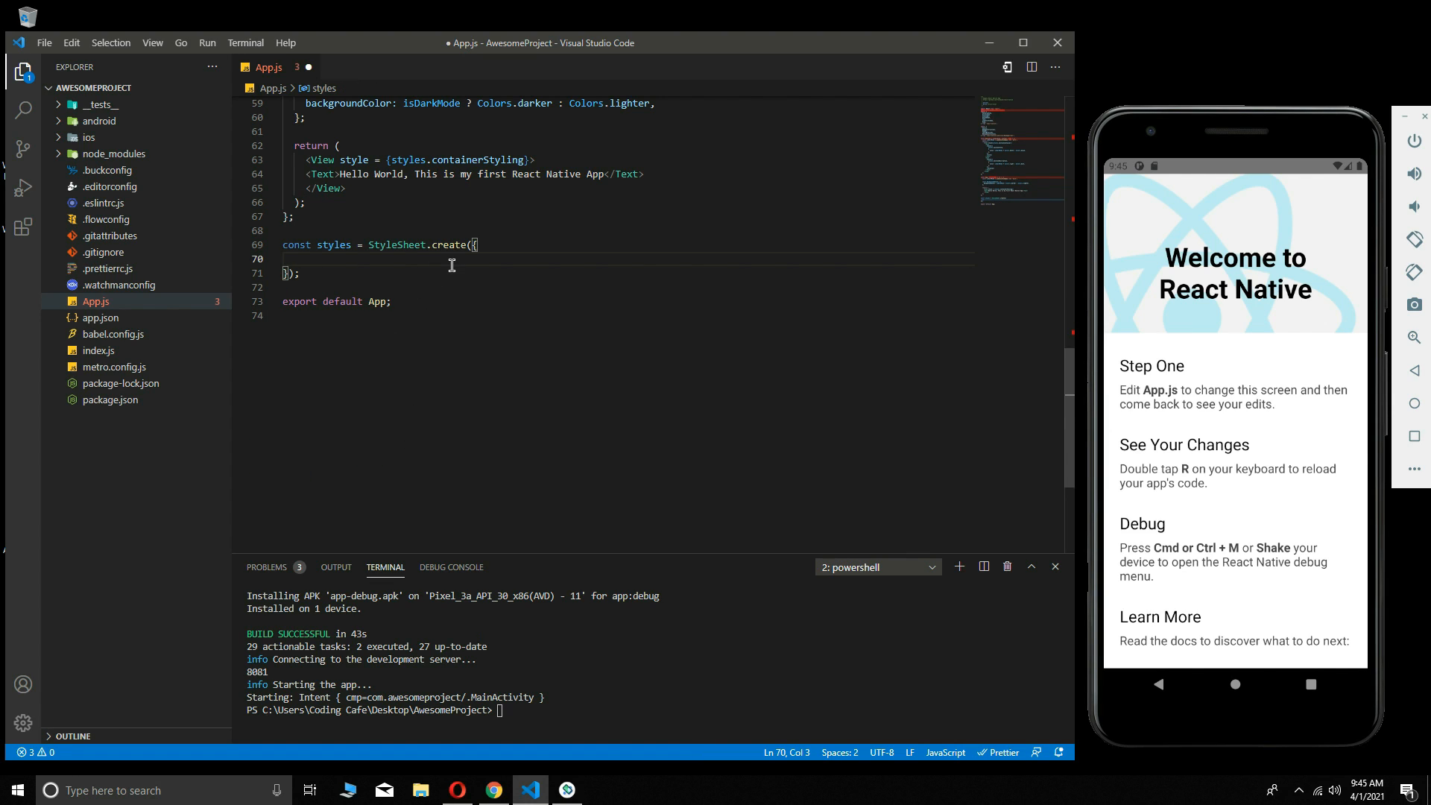
Add a containerStyling entry with its own braces block inside StyleSheet.create, matching the style name used by the View
double_click(492, 161)
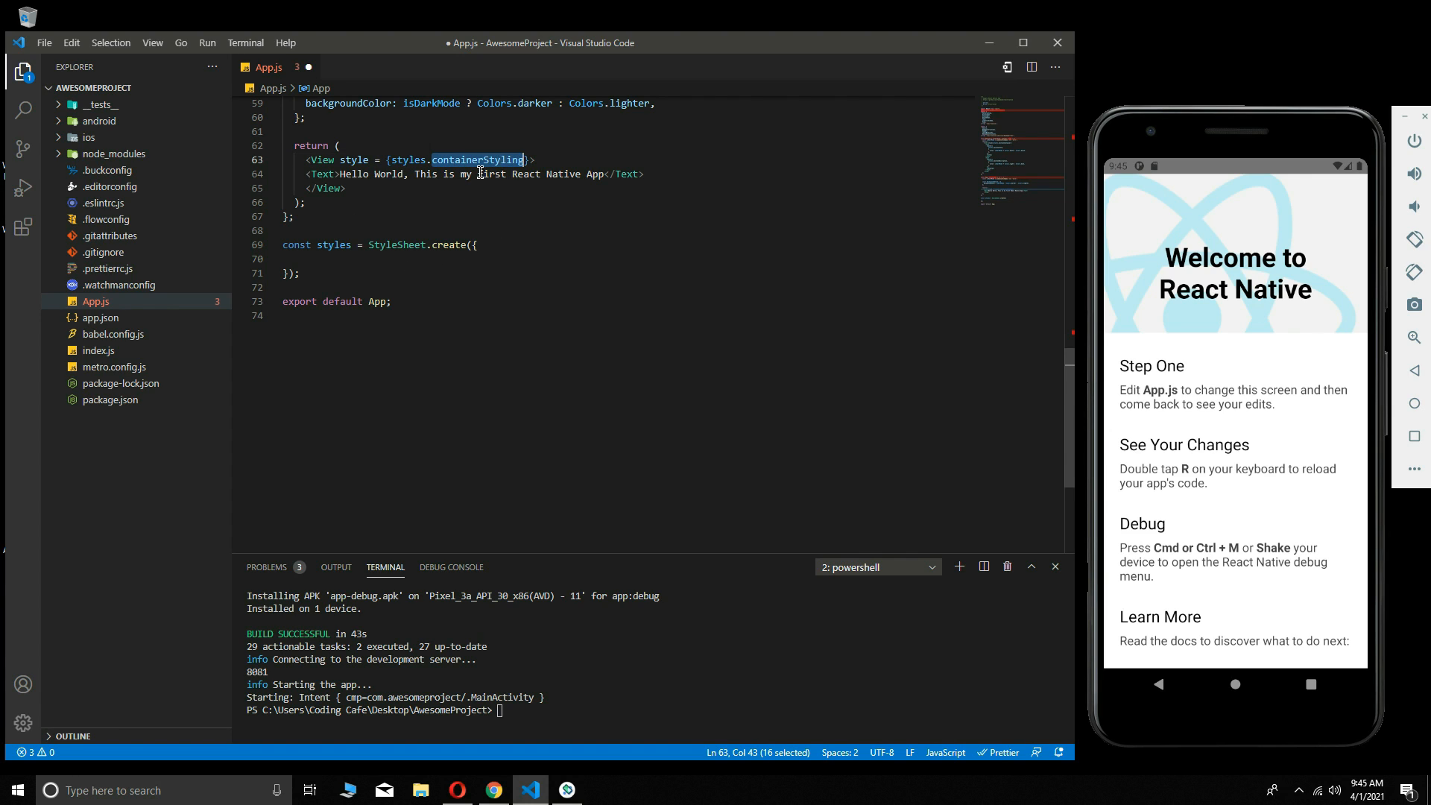
left_click(361, 261)
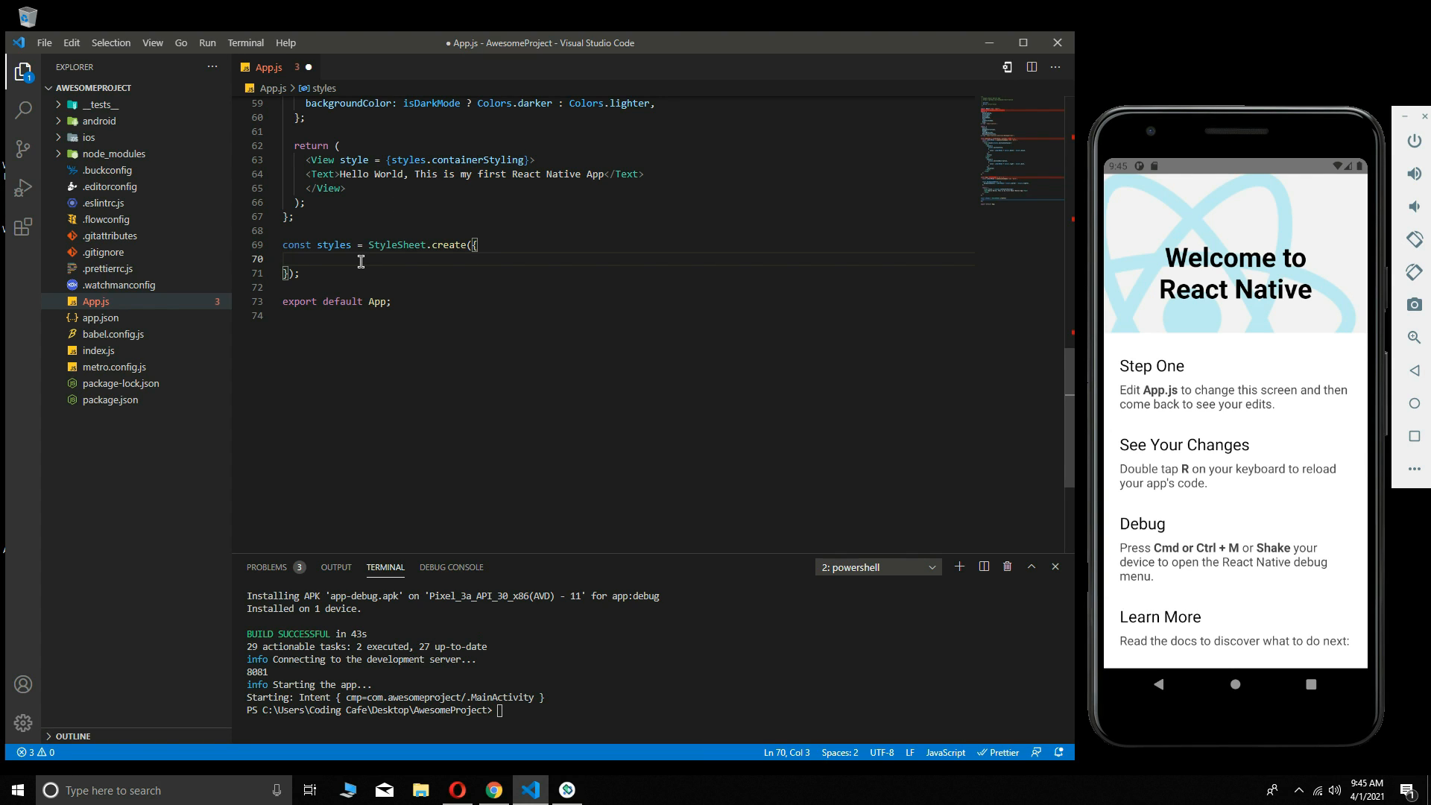
type("conta")
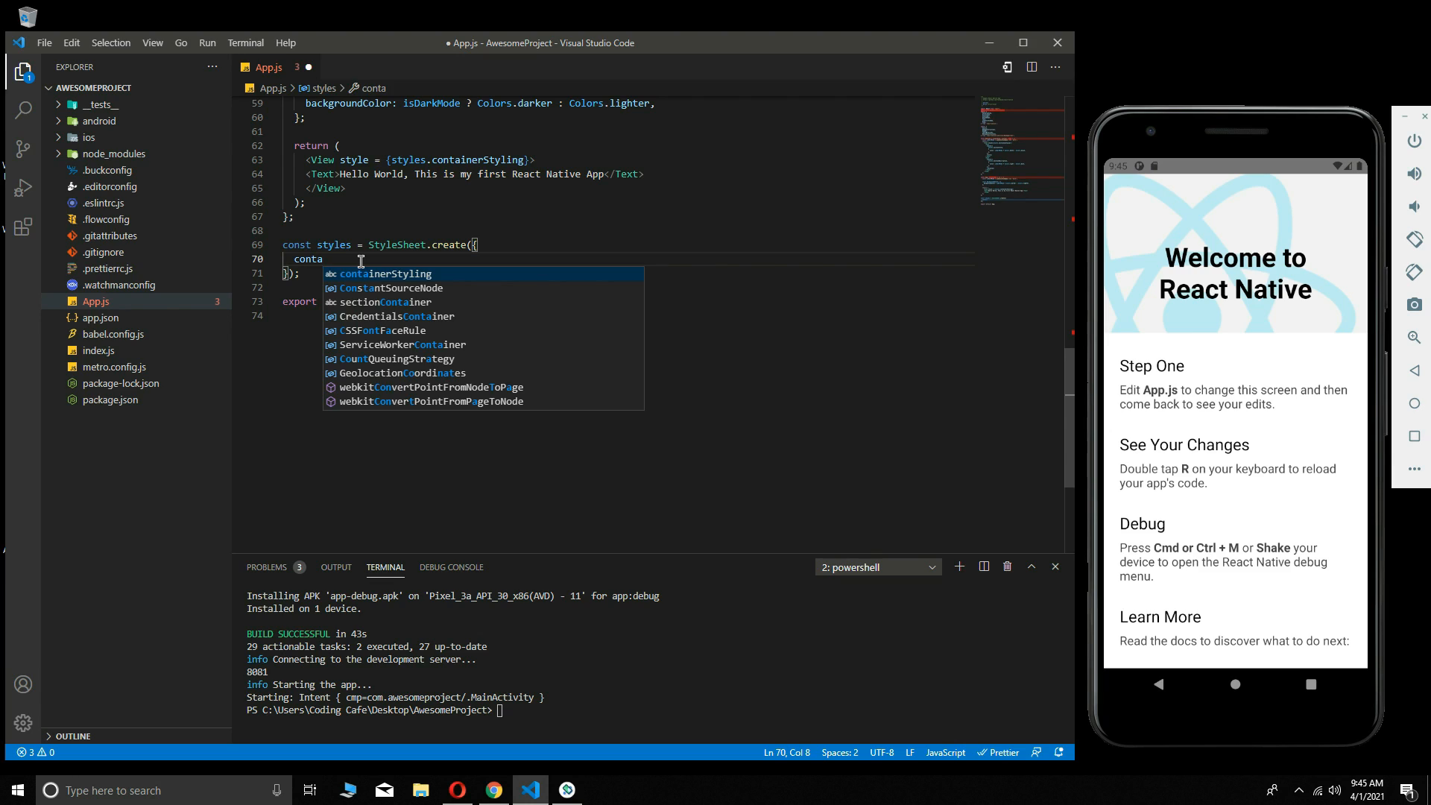
key("Return")
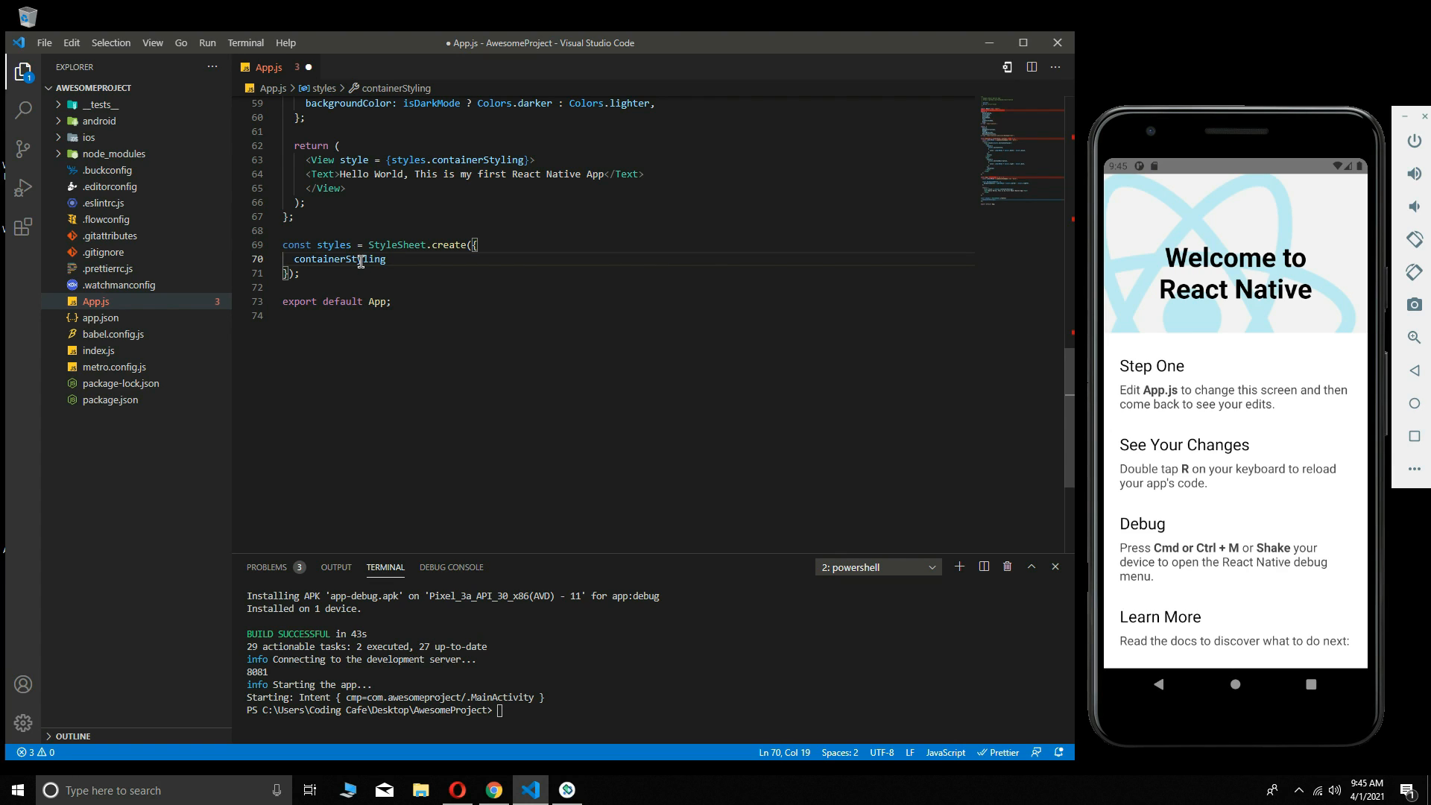
type(":")
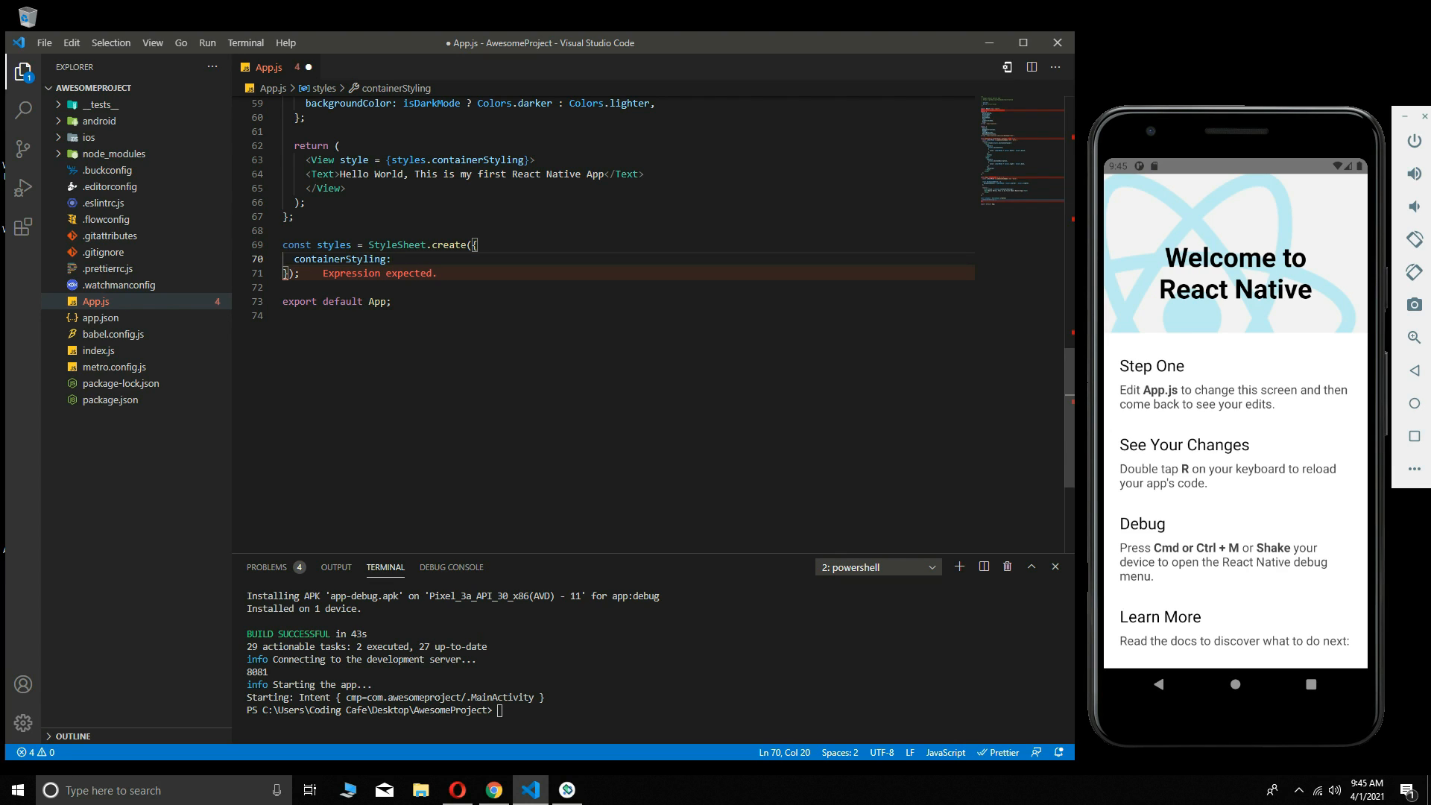
type("{")
key("Return")
Give containerStyling the property backgroundColor: "#0000FF", ending it with a comma
type("bac")
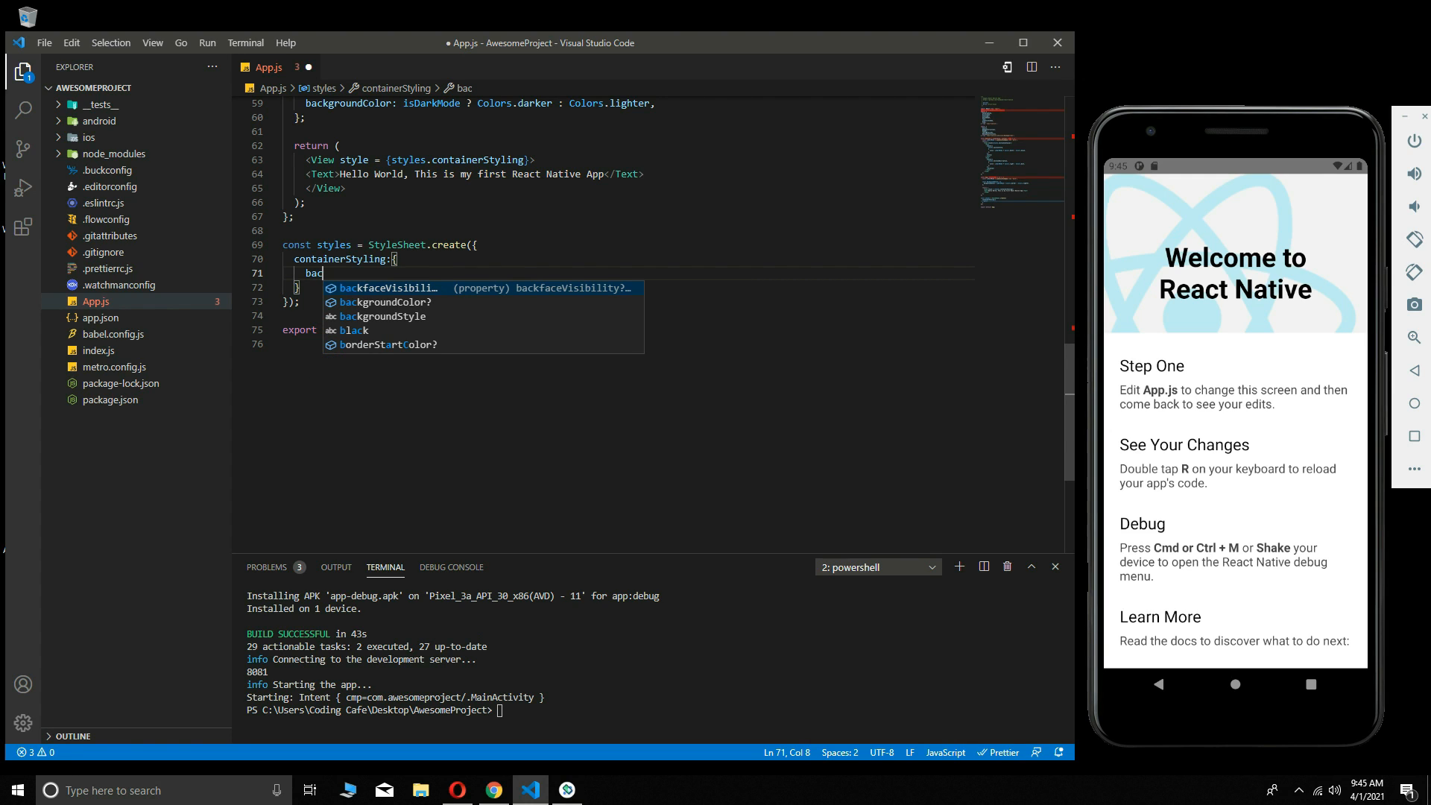
type("kgrou")
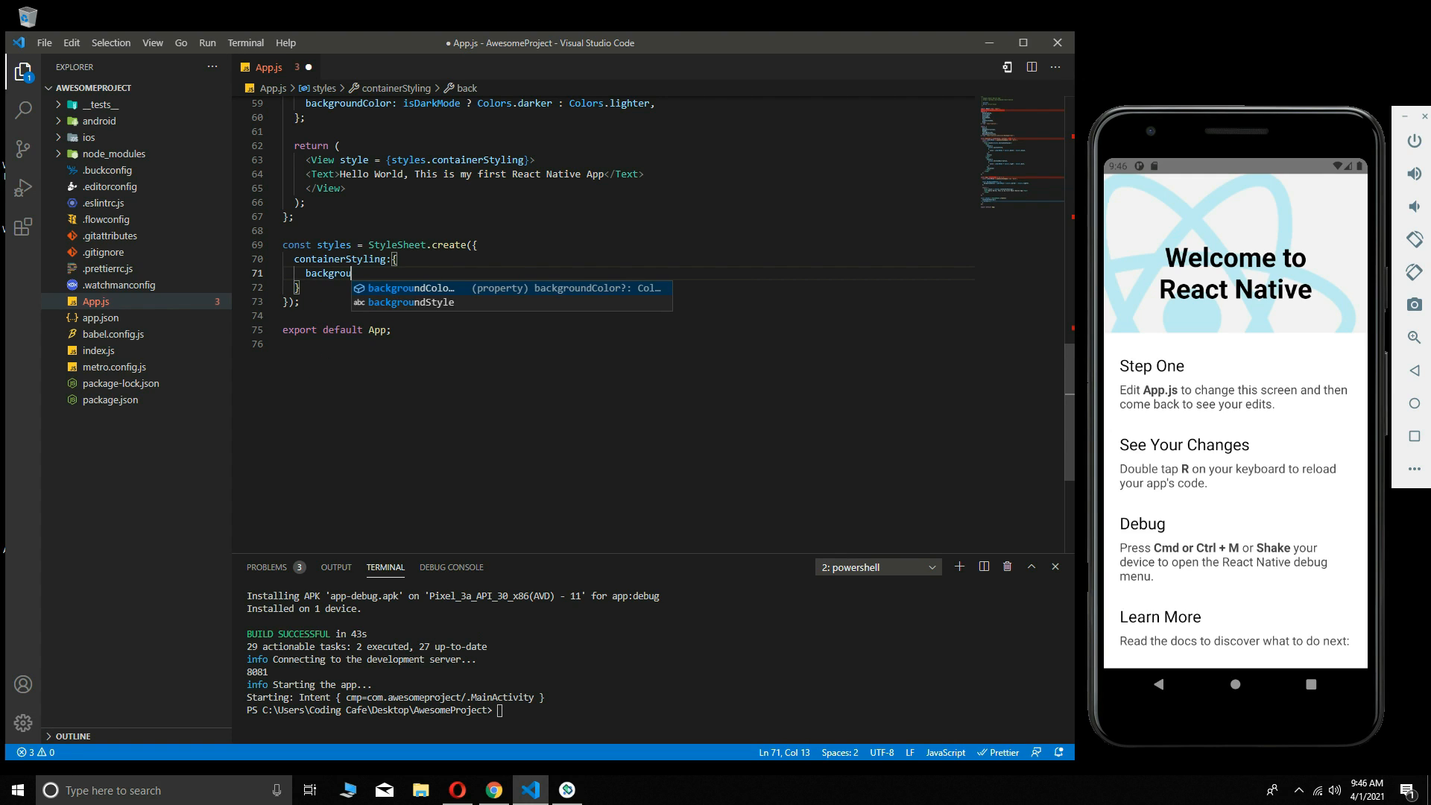
type("nd: \"")
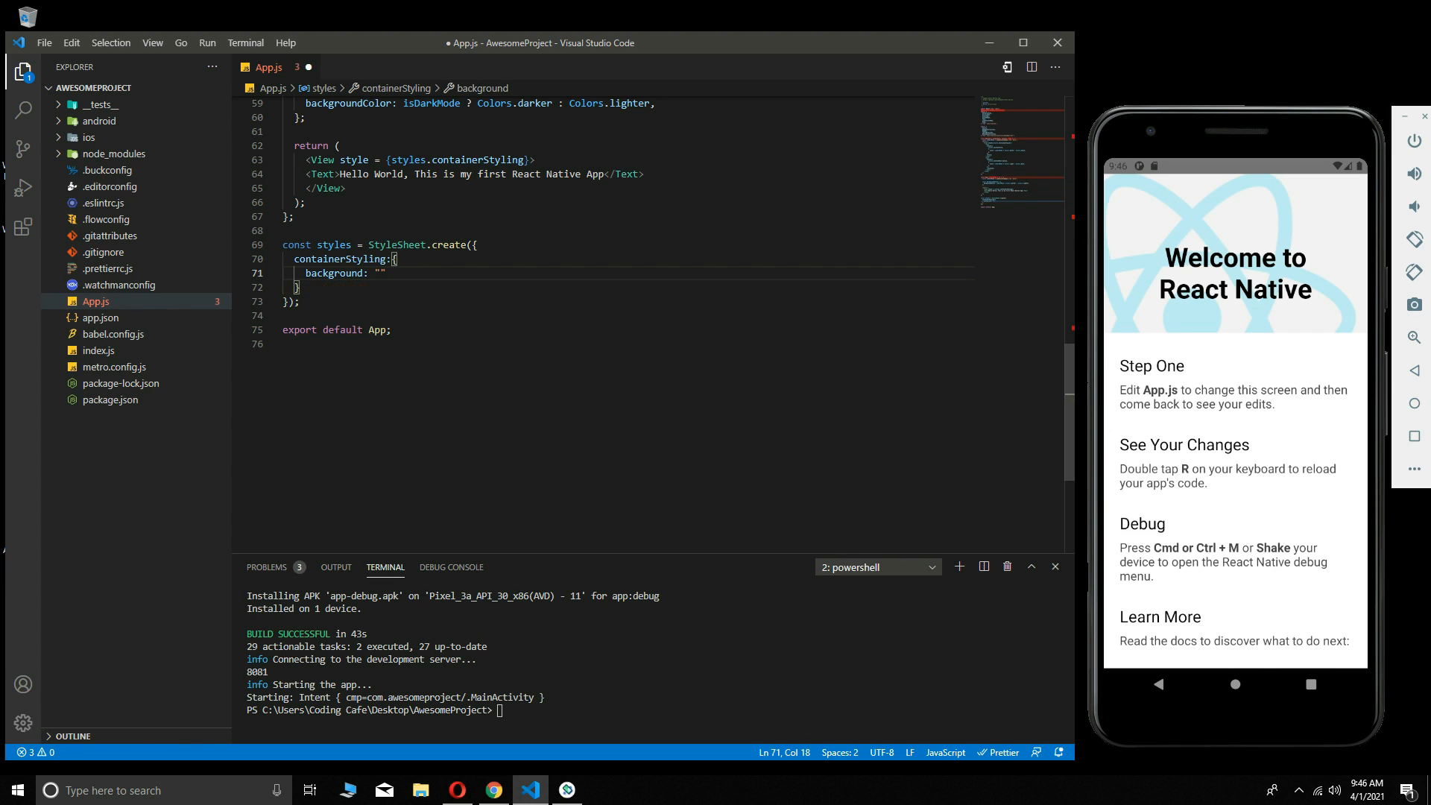
type("@")
key("BackSpace")
type("#")
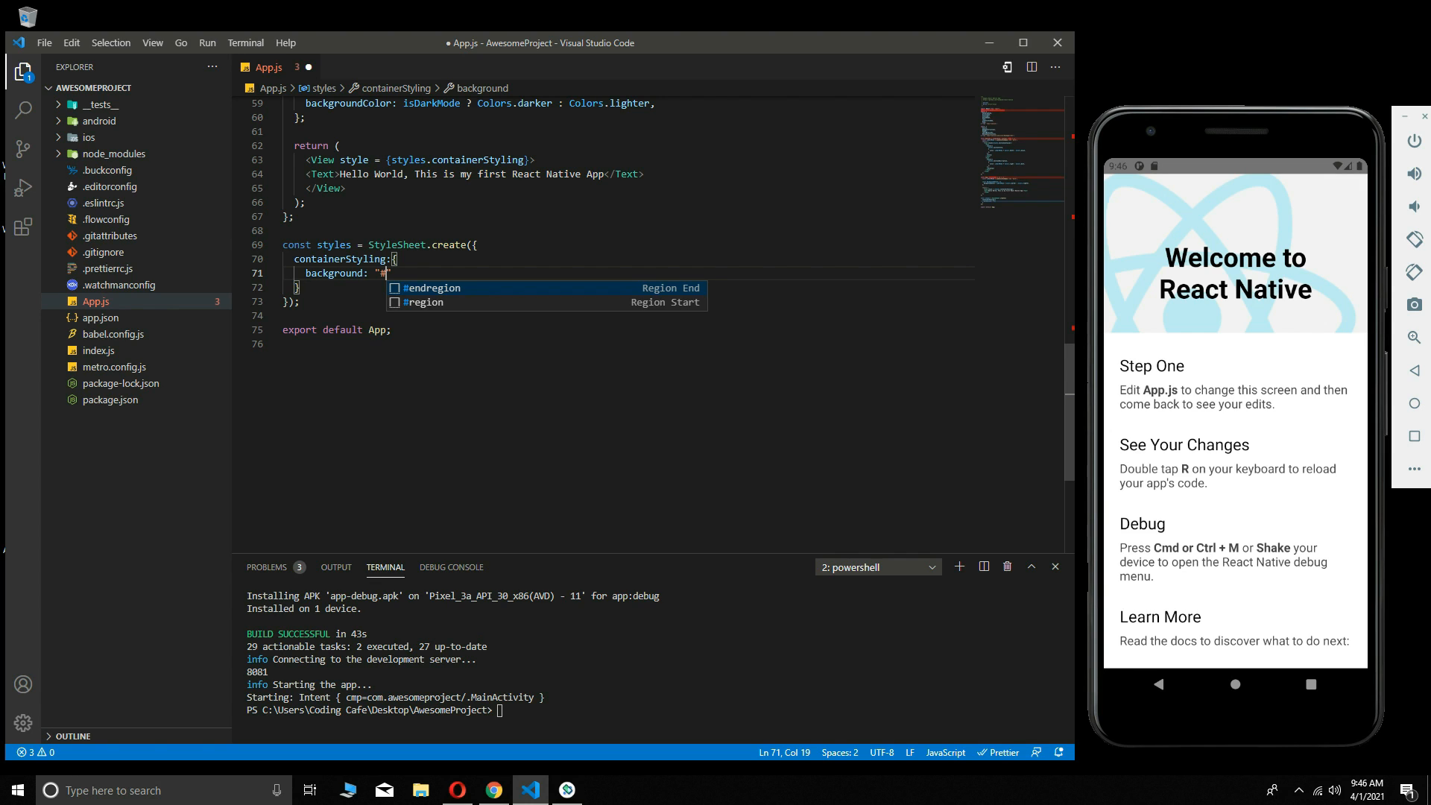
type("0000")
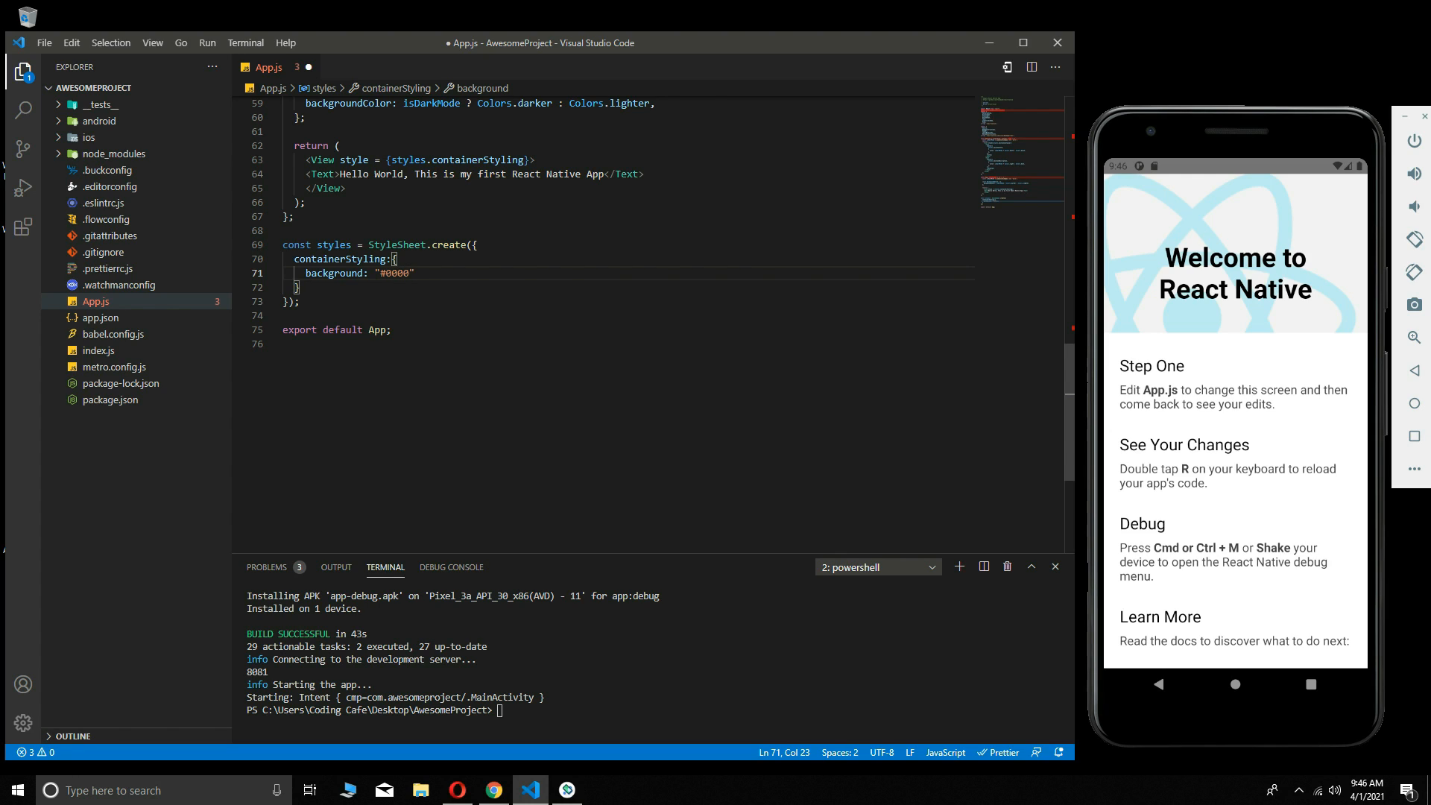
type("FF")
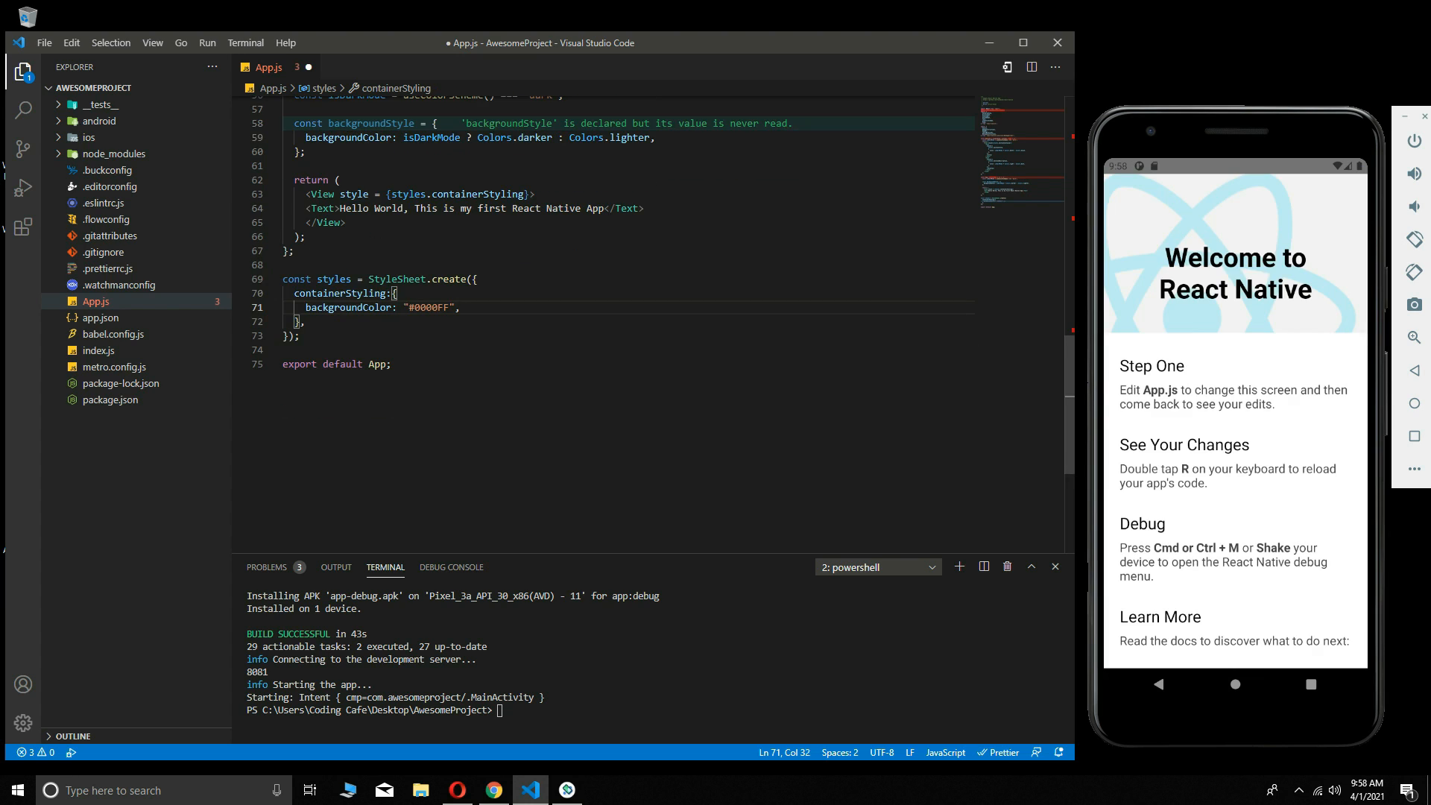
Run App.js without debugging to save the edits and refresh the app in the emulator
scroll(648, 298, "down", 3)
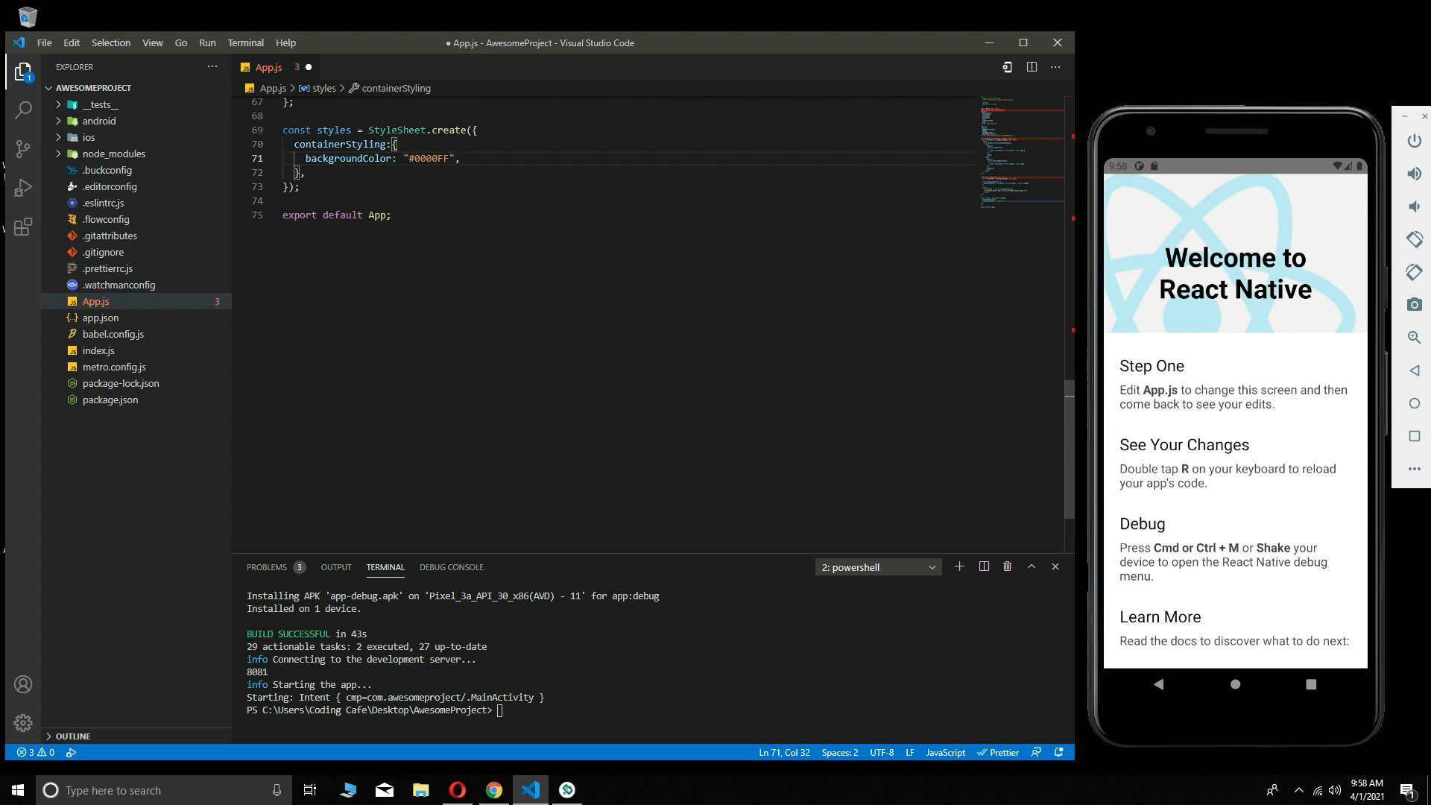
scroll(1069, 457, "up", 5)
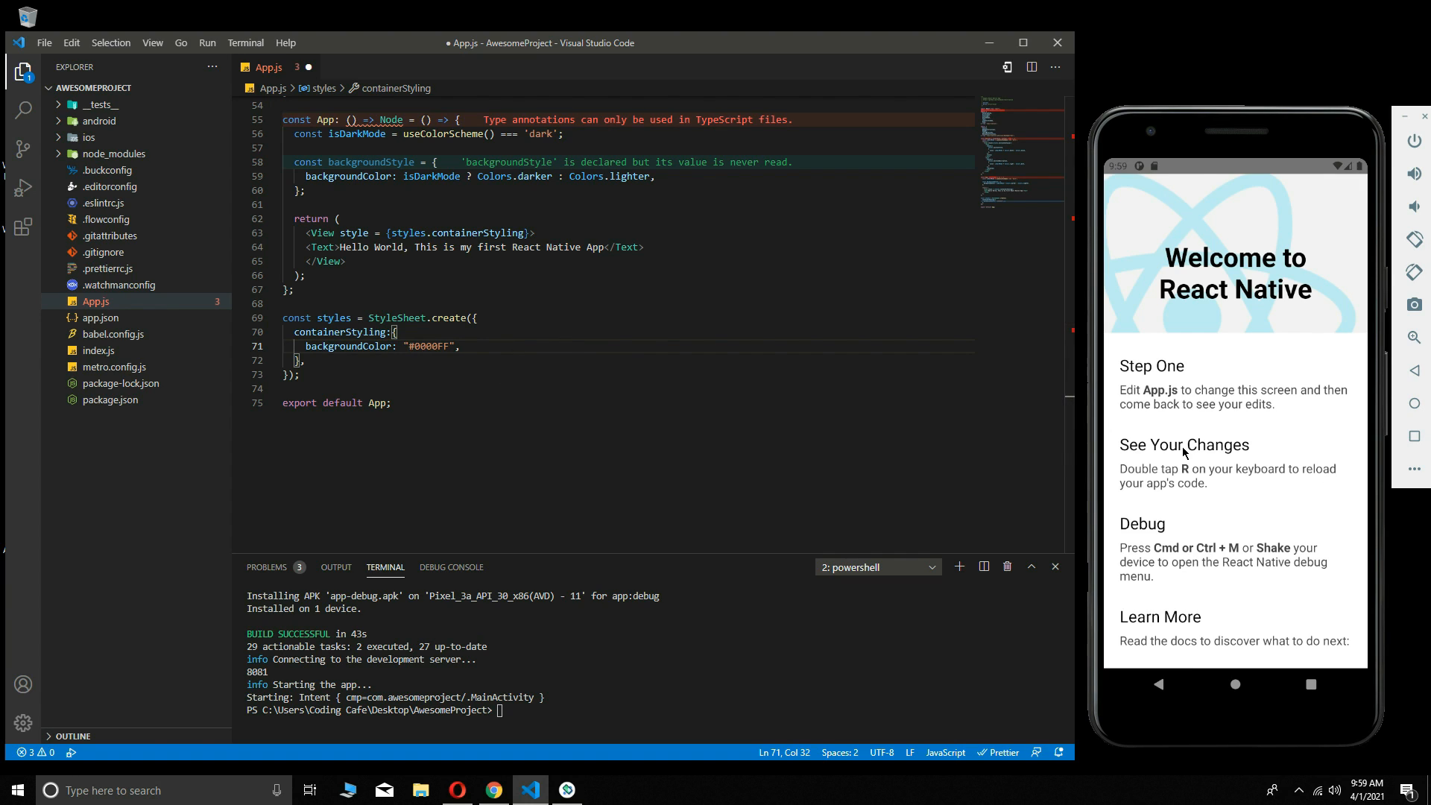
left_click(209, 43)
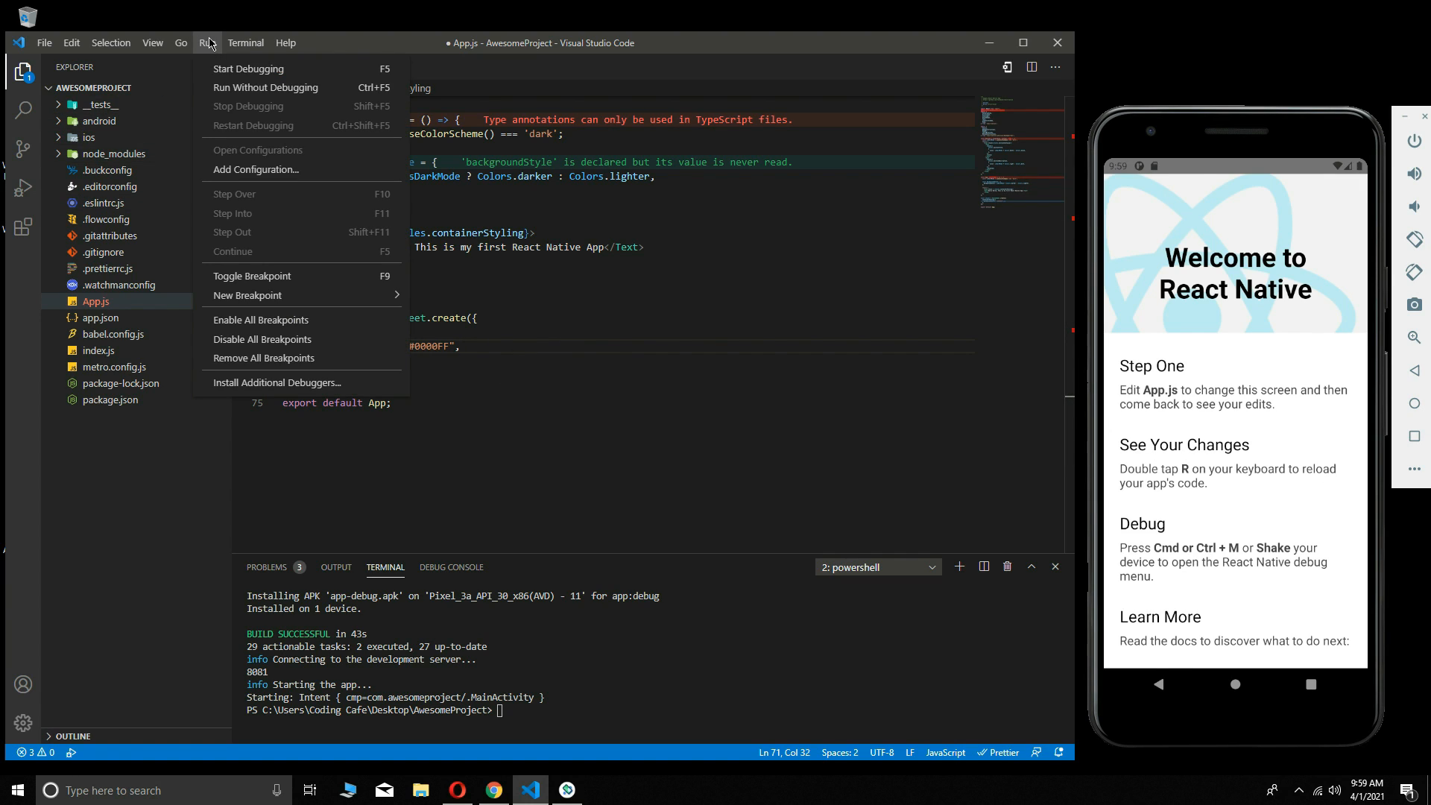
left_click(320, 90)
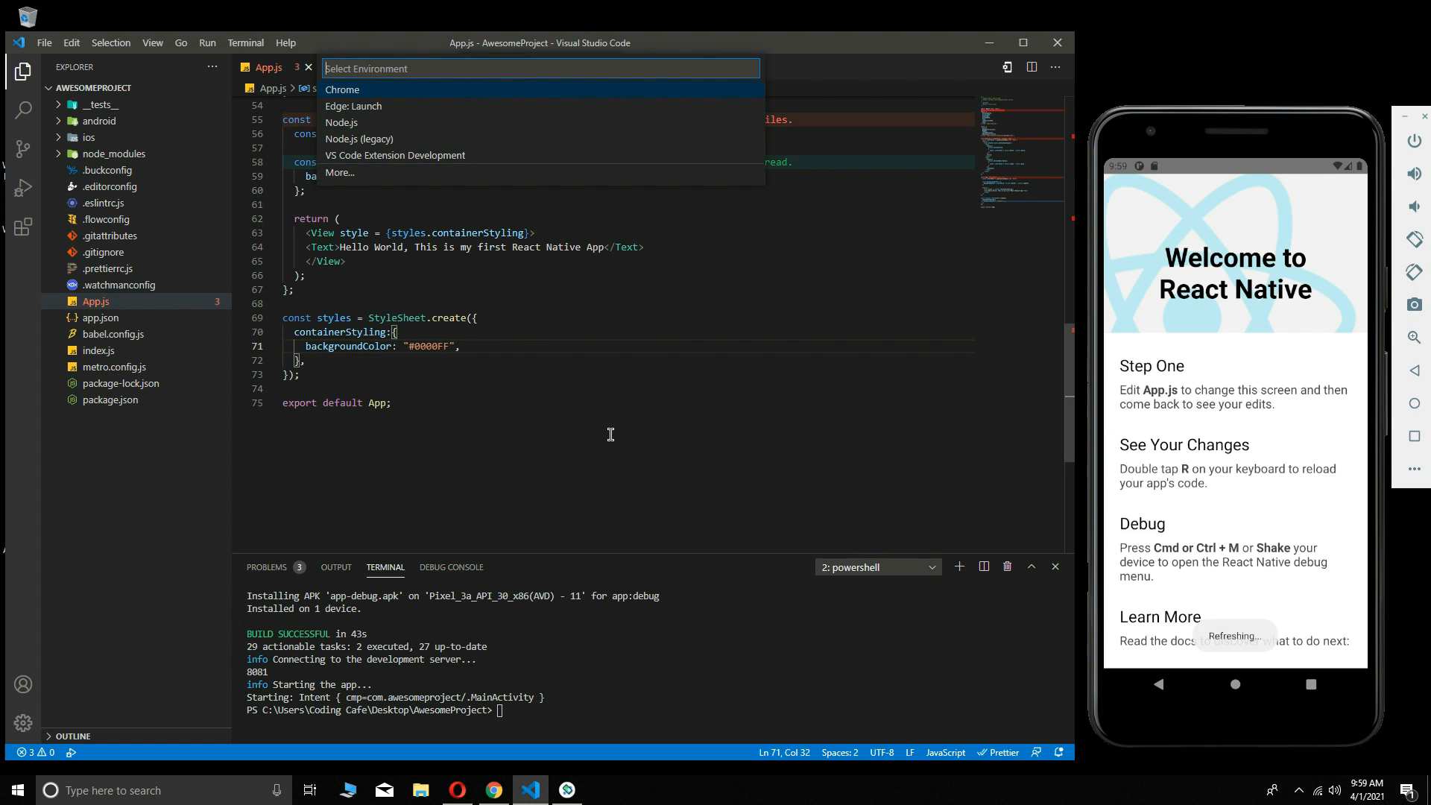